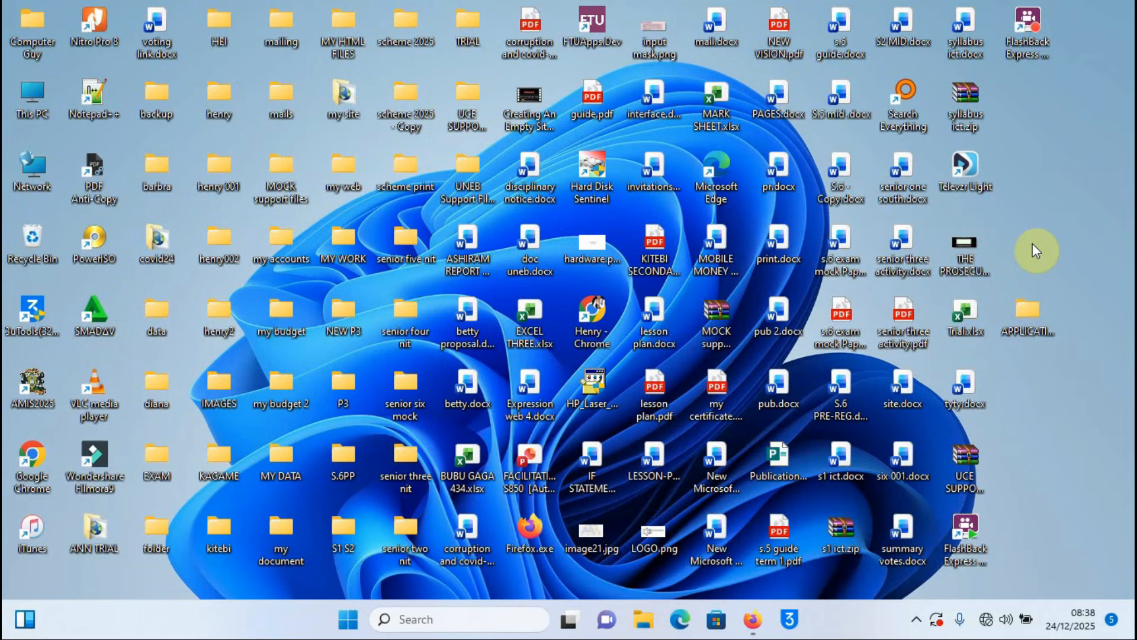
# Step: Open the desktop APPLICATION folder, check the three advert PDFs in ADVERT, and return
pyautogui.click(1032, 308)
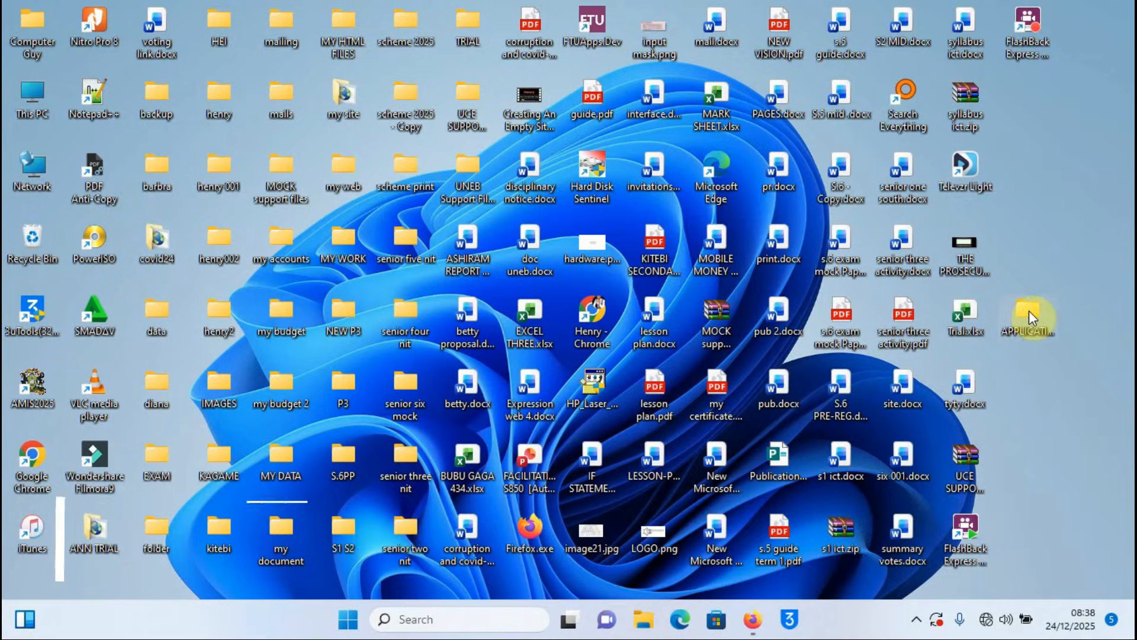
pyautogui.doubleClick(1029, 311)
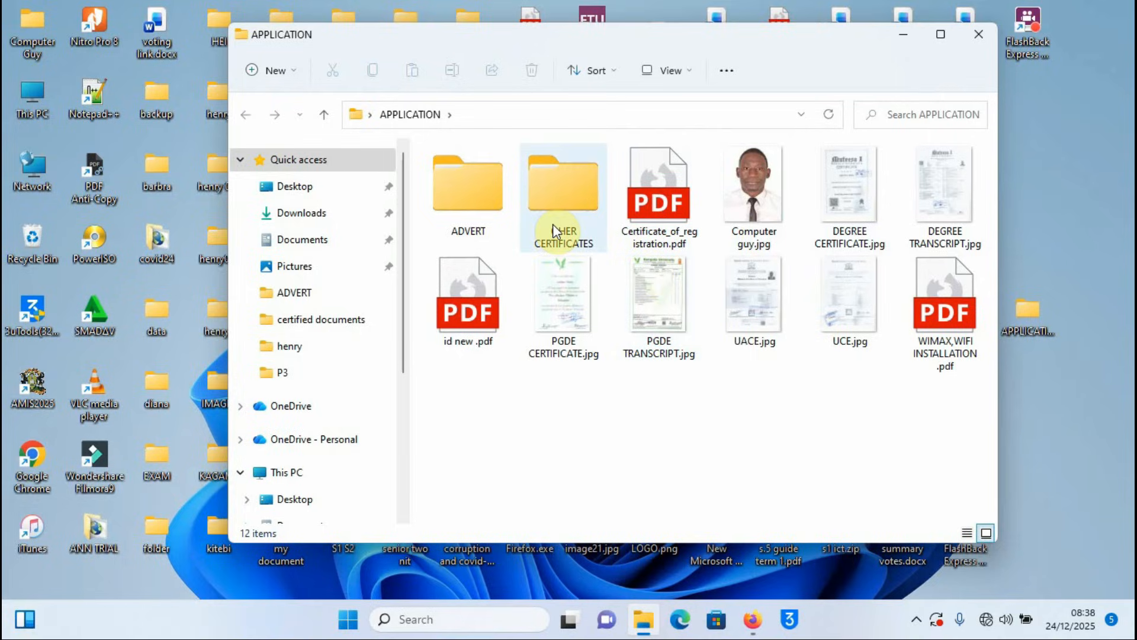
pyautogui.doubleClick(468, 187)
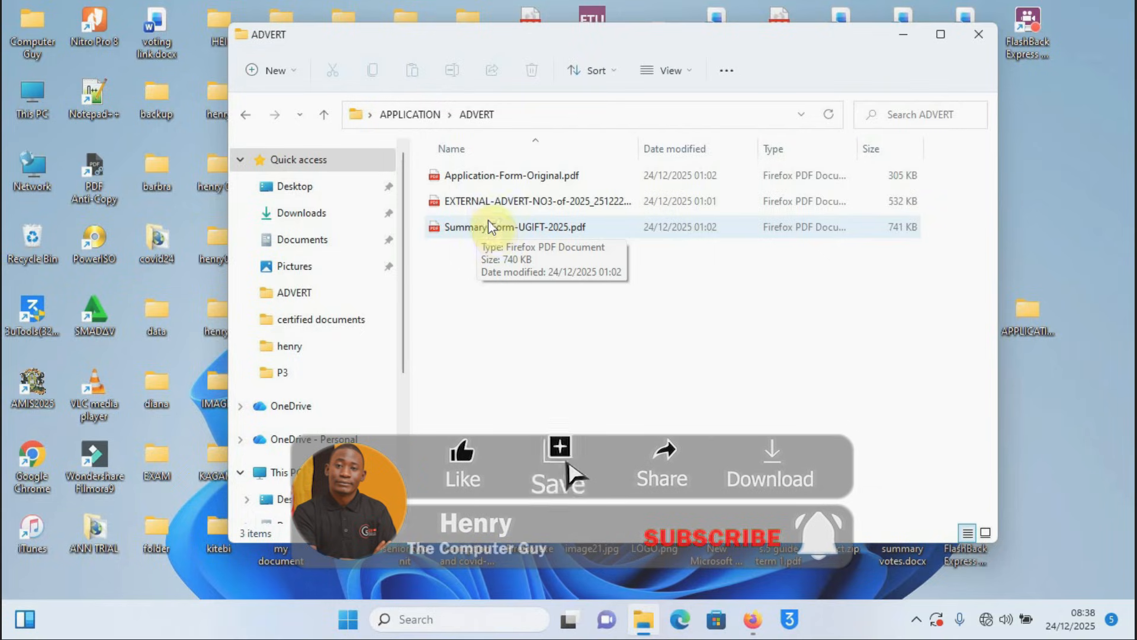
pyautogui.click(242, 115)
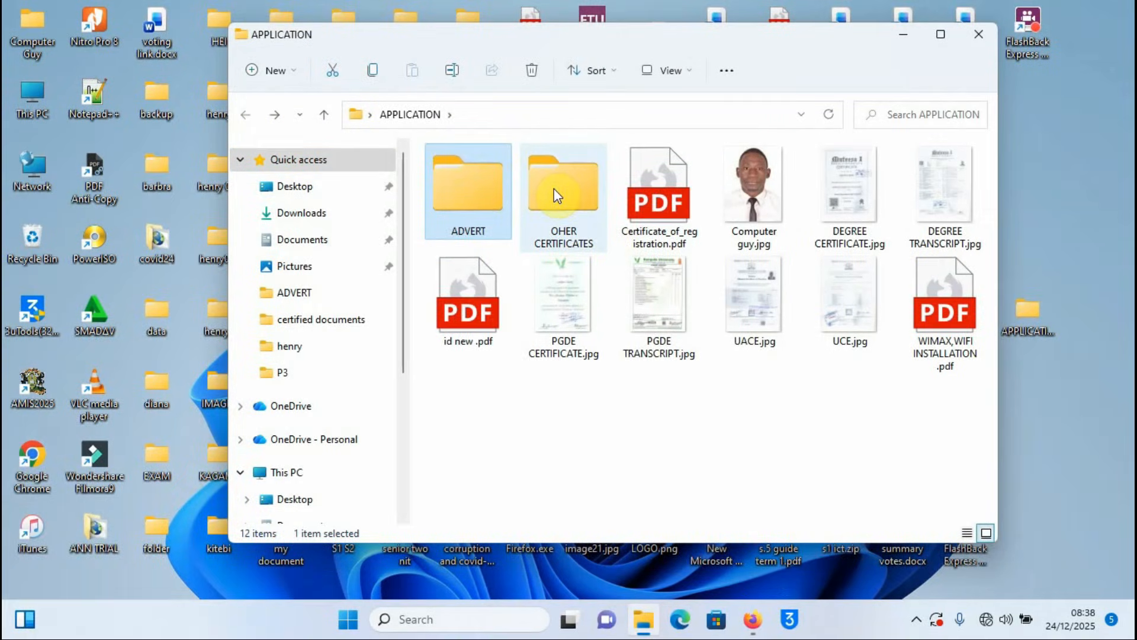
# Step: Look through OHER CERTIFICATES, the photo and transcripts, then close the APPLICATION folder window
pyautogui.doubleClick(556, 192)
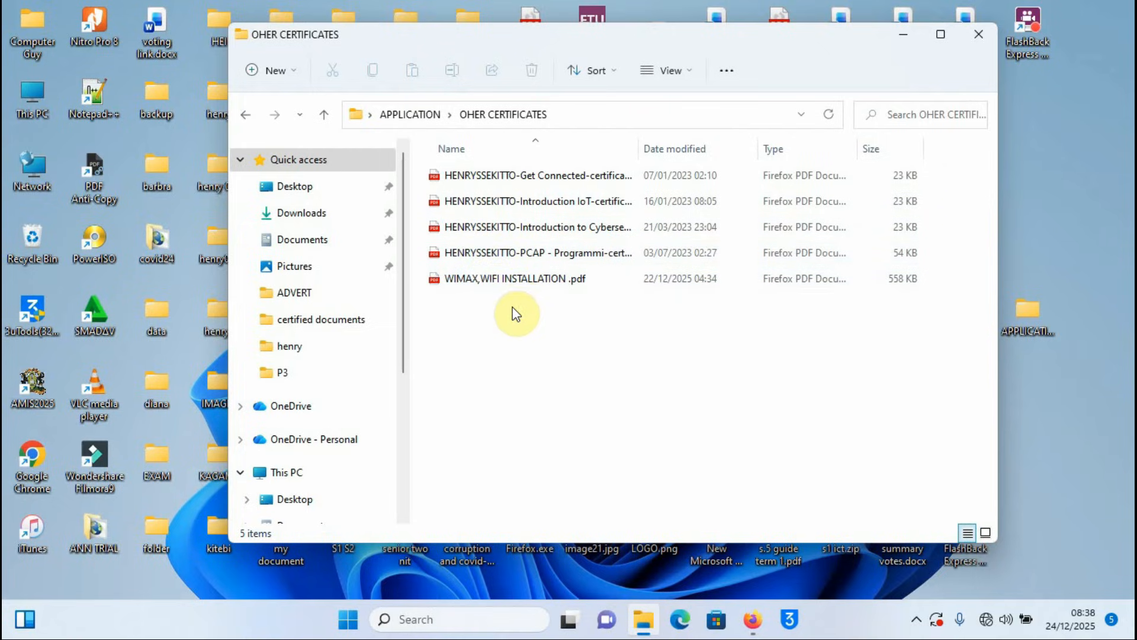
pyautogui.click(245, 117)
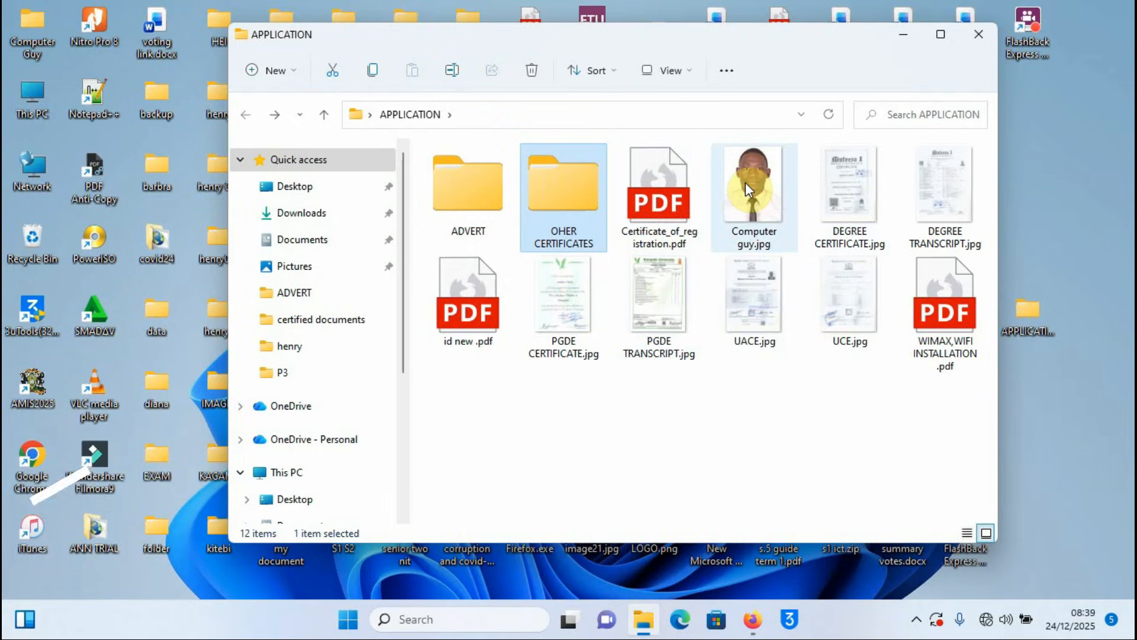
pyautogui.moveTo(745, 183)
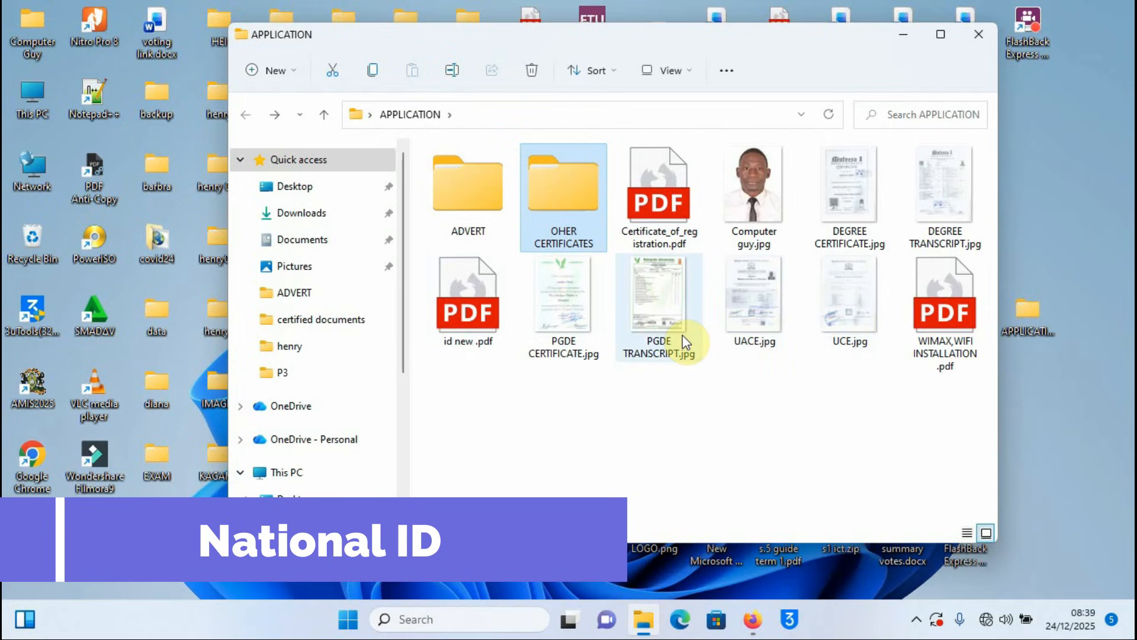
pyautogui.moveTo(651, 354)
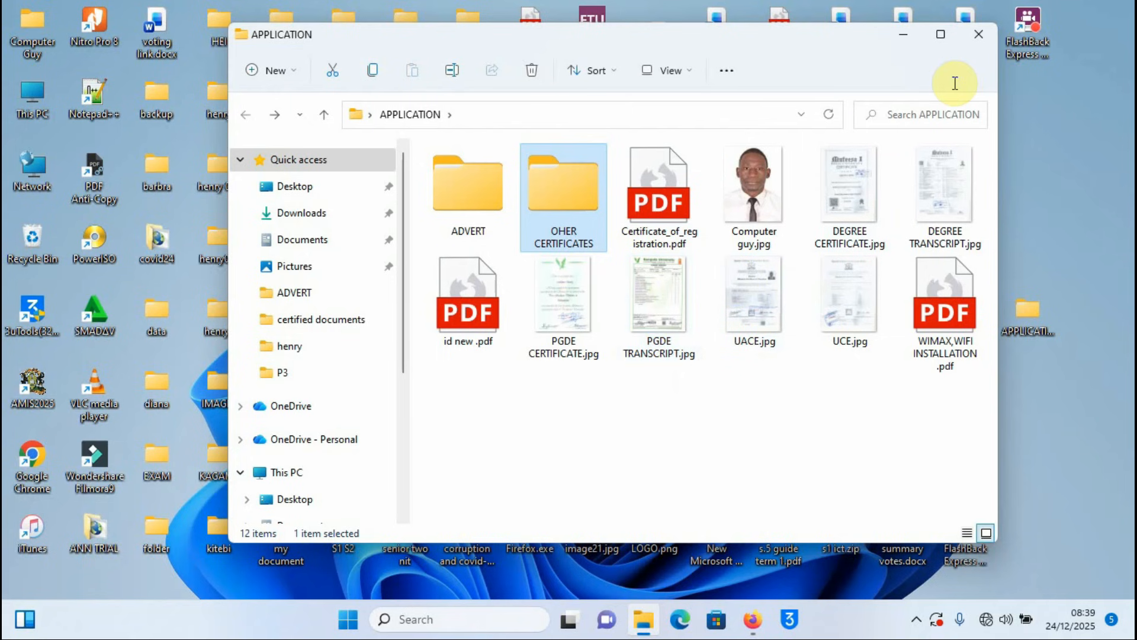
pyautogui.click(977, 34)
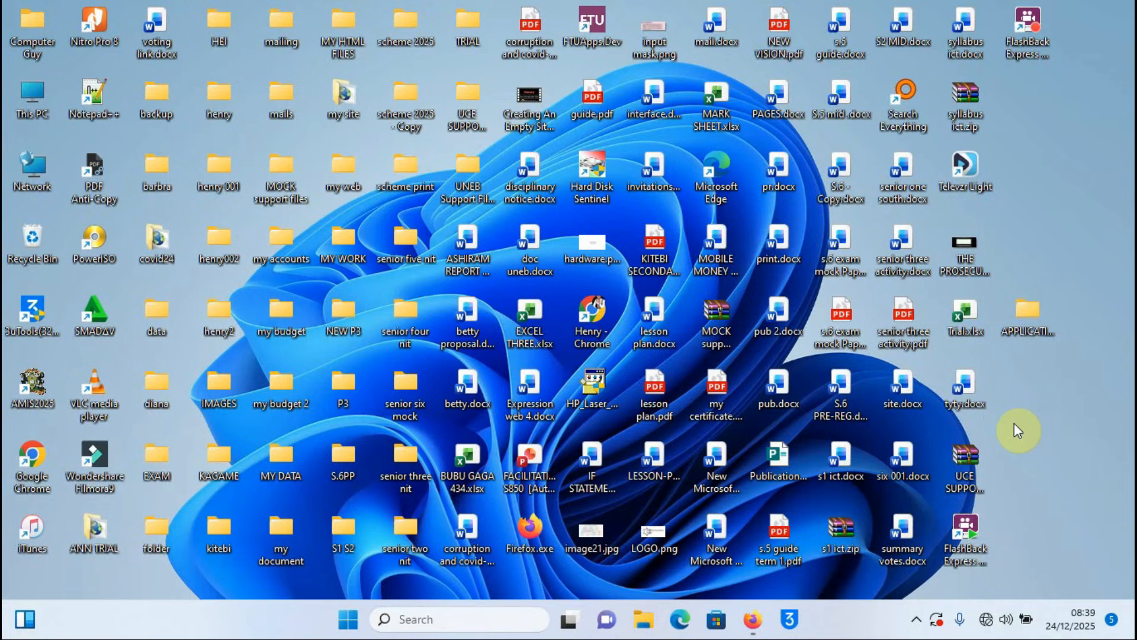
# Step: Join the phone hotspot Wi-Fi network with Connect automatically ticked
pyautogui.moveTo(985, 622)
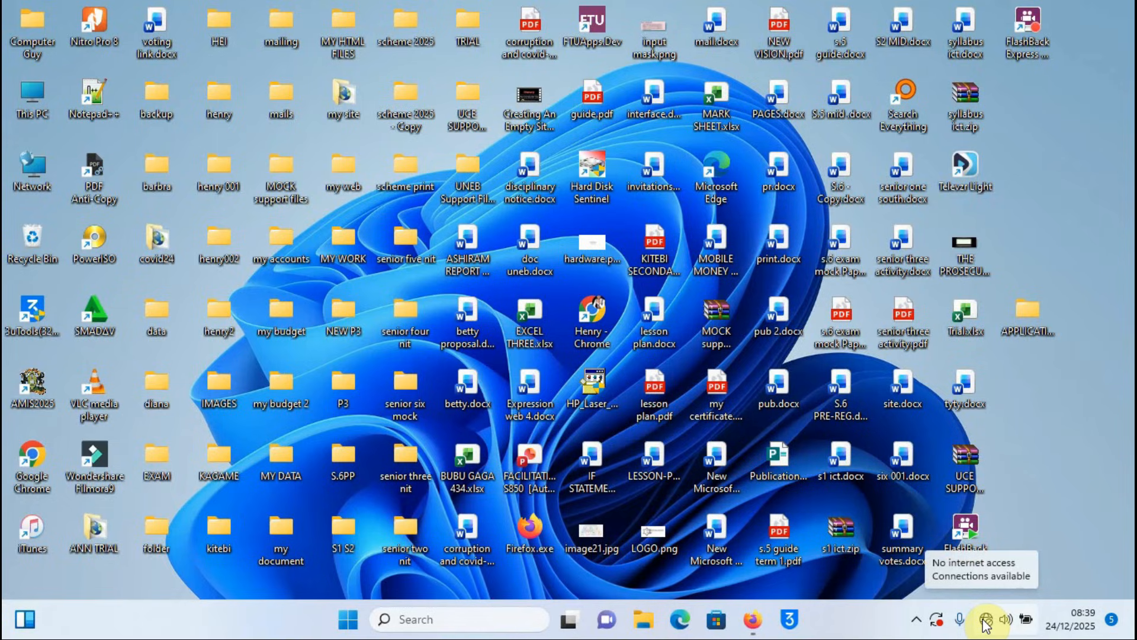
pyautogui.click(986, 622)
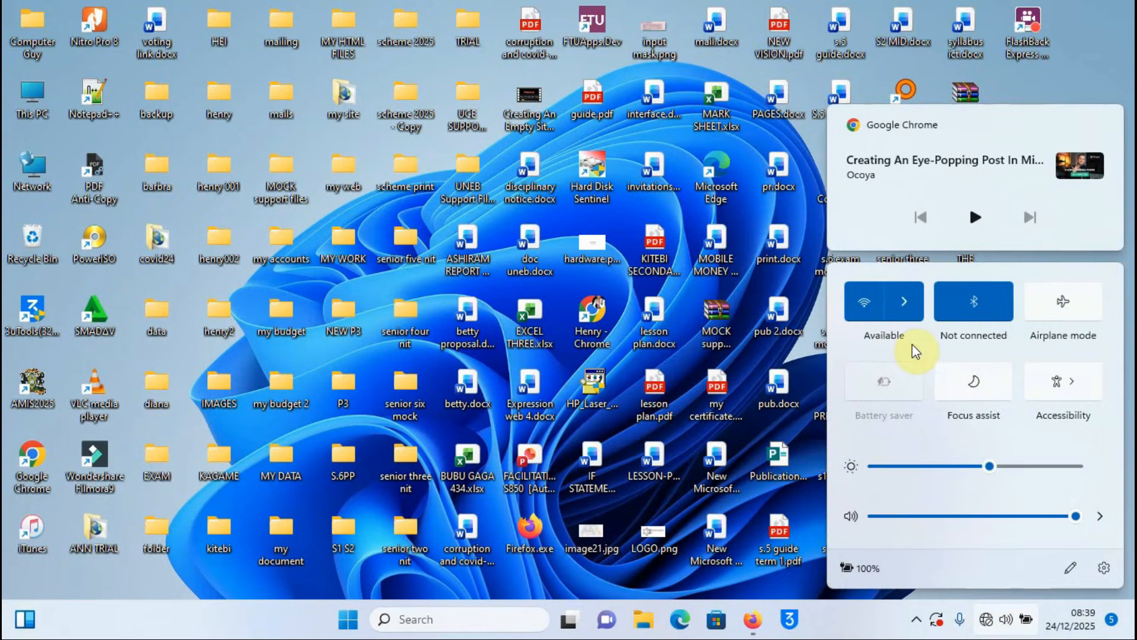
pyautogui.click(908, 304)
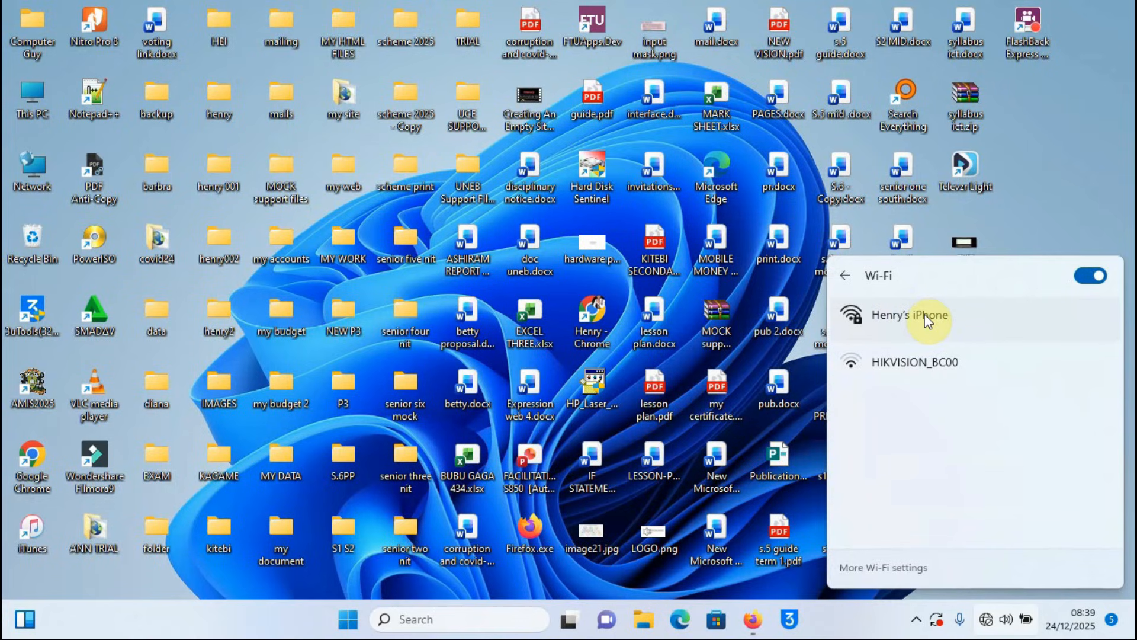
pyautogui.click(927, 320)
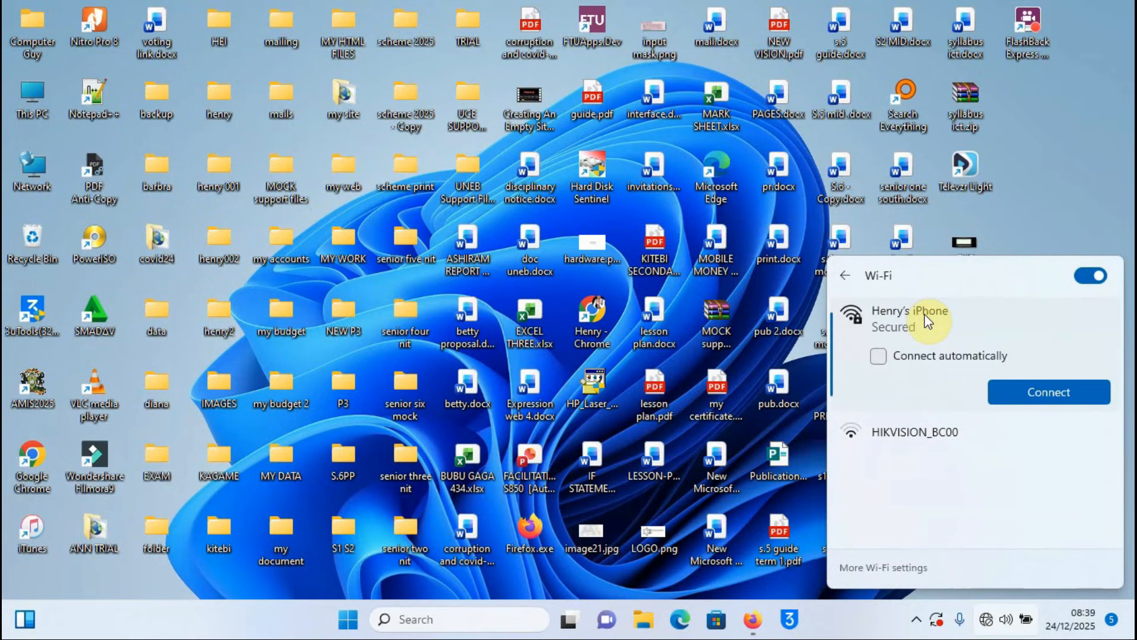
pyautogui.click(933, 356)
pyautogui.click(1042, 389)
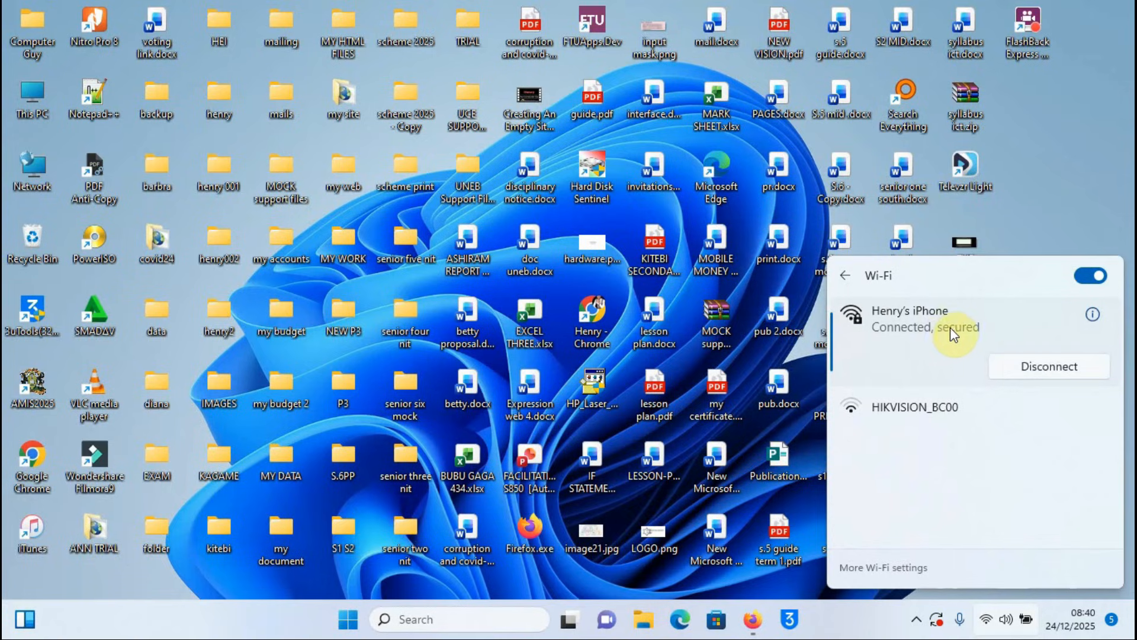
pyautogui.click(1031, 191)
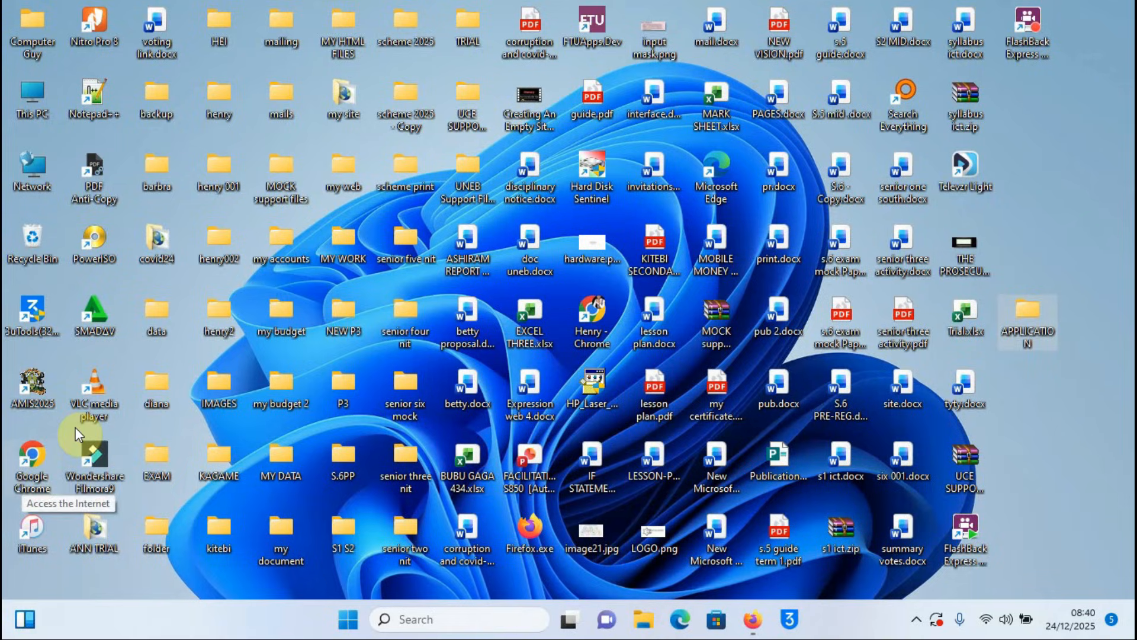
# Step: Launch Chrome and start adding a new profile with Google account sign-in
pyautogui.click(33, 459)
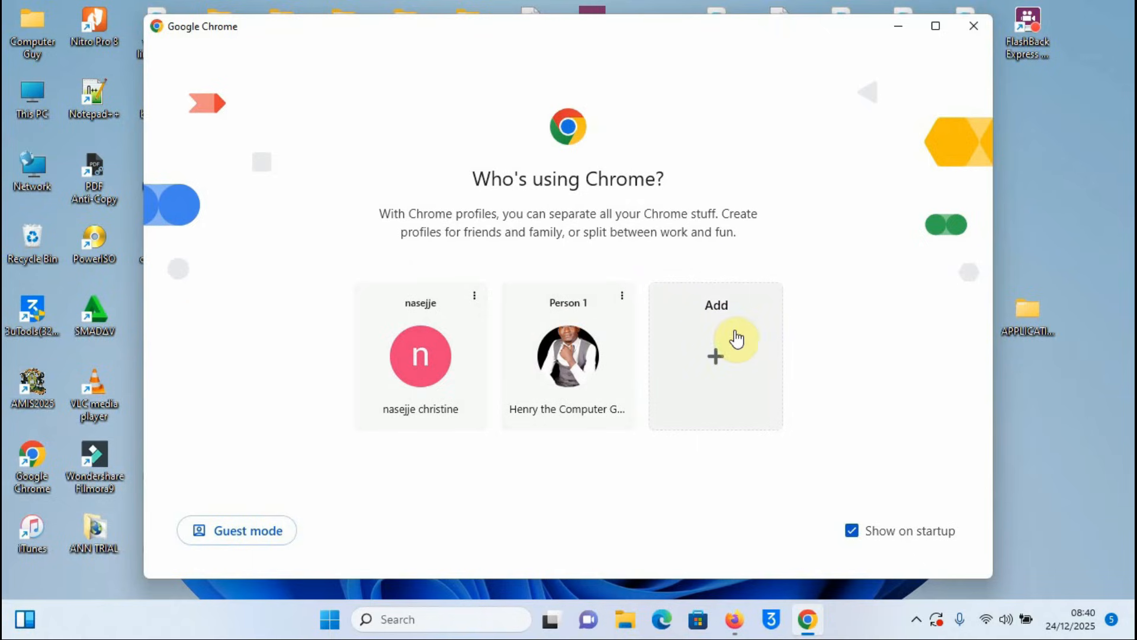
pyautogui.click(718, 362)
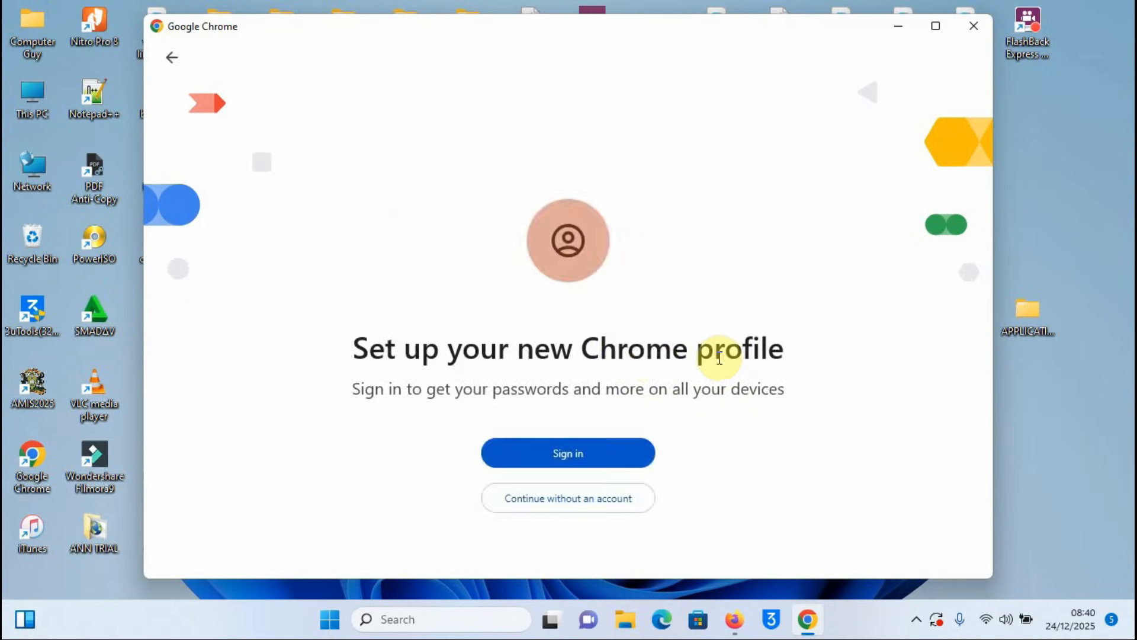
pyautogui.click(936, 26)
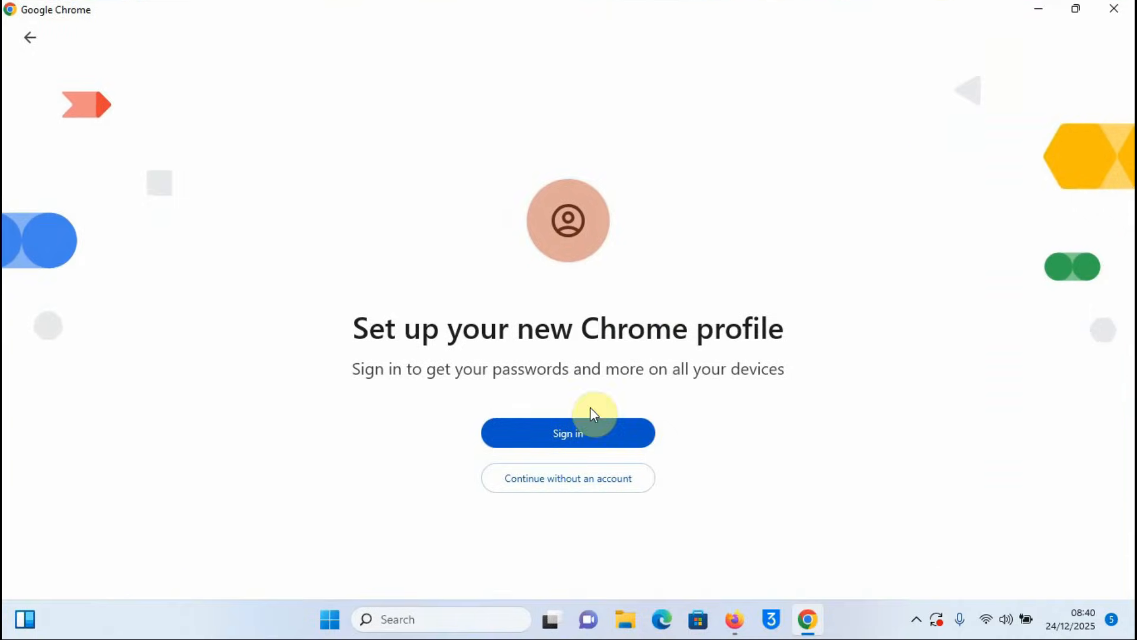
pyautogui.click(564, 434)
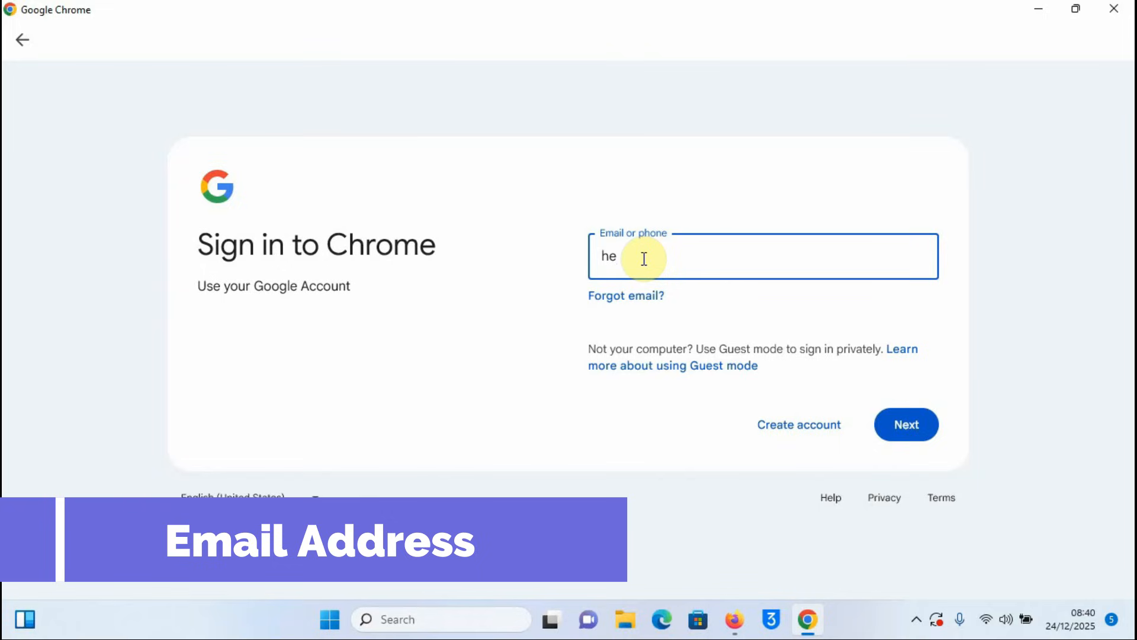
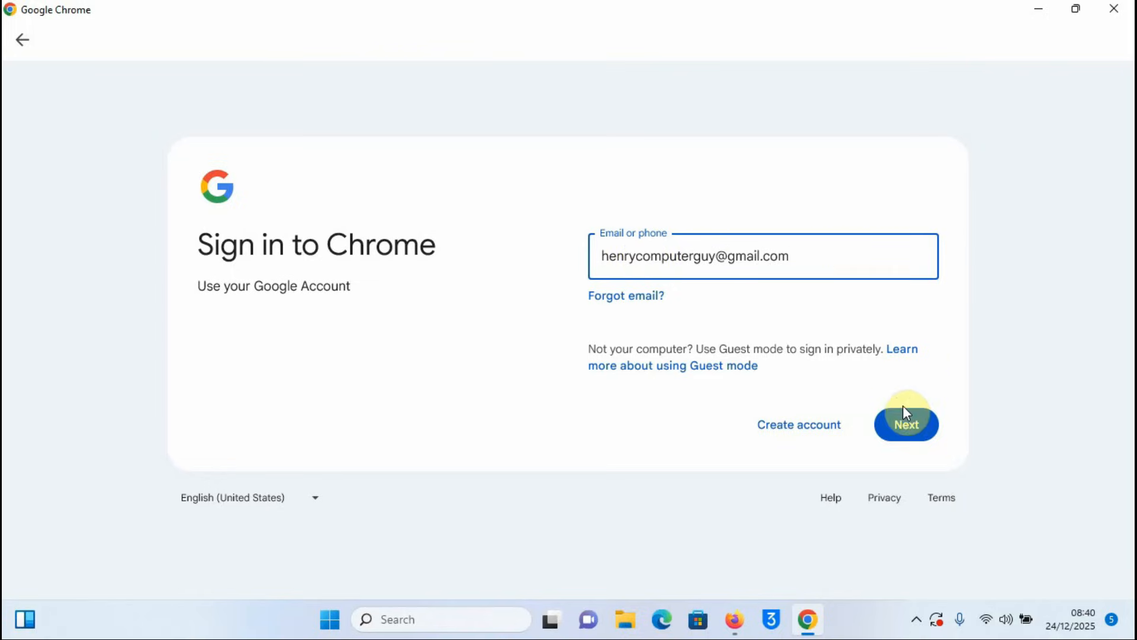
# Step: Sign in with the Google account e-mail and password, and turn on sync
pyautogui.click(903, 425)
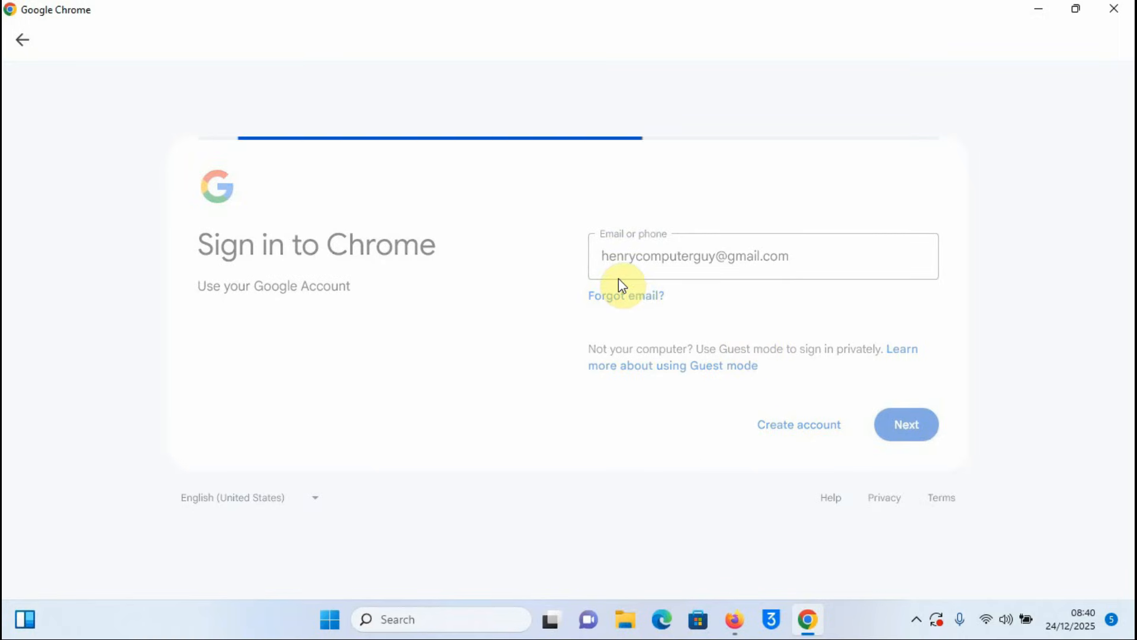
pyautogui.click(617, 297)
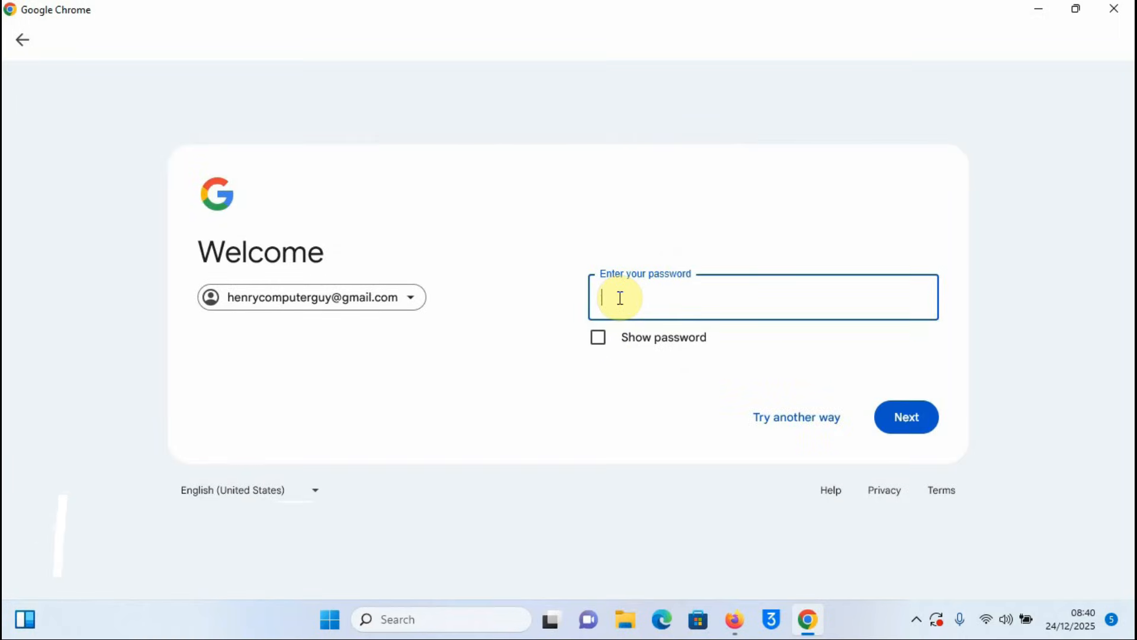
pyautogui.write('•••')
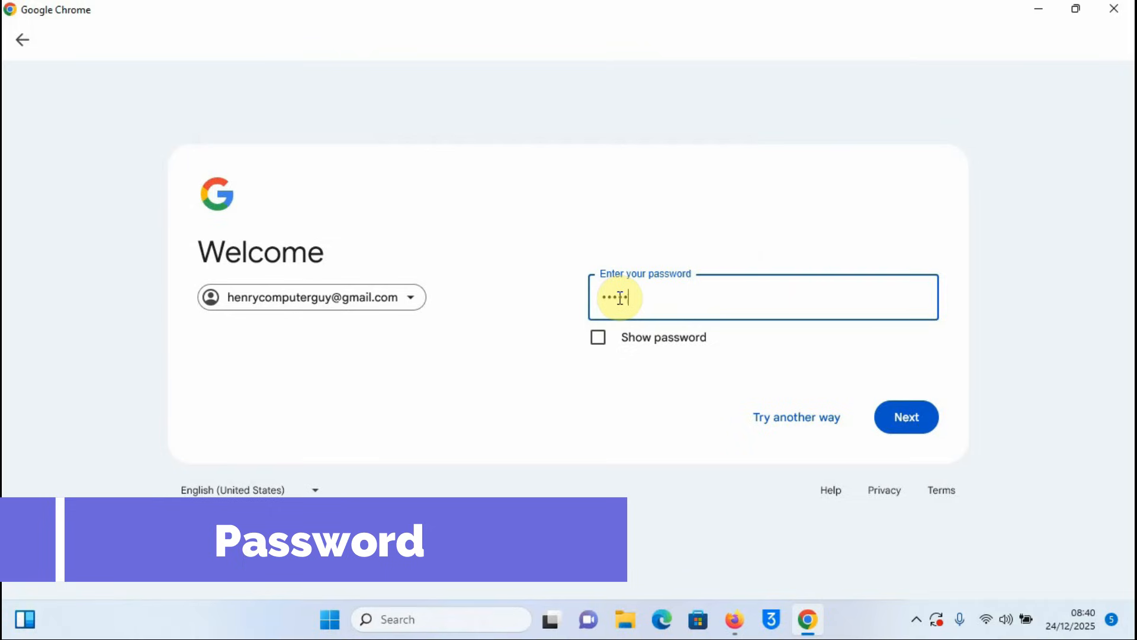
pyautogui.write('•••••')
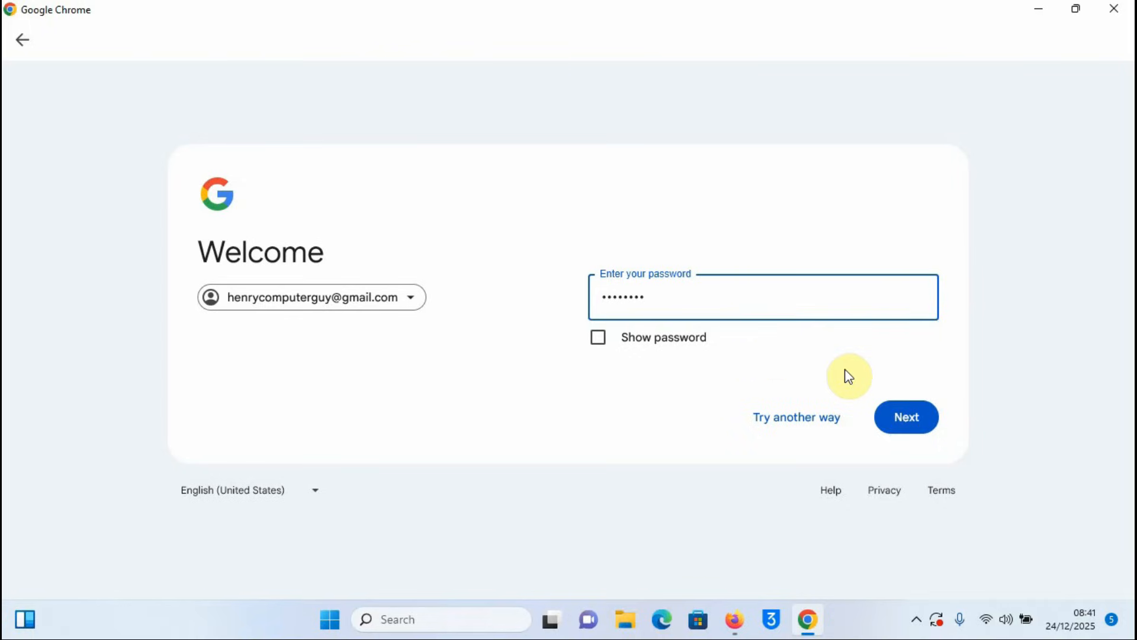
pyautogui.click(902, 421)
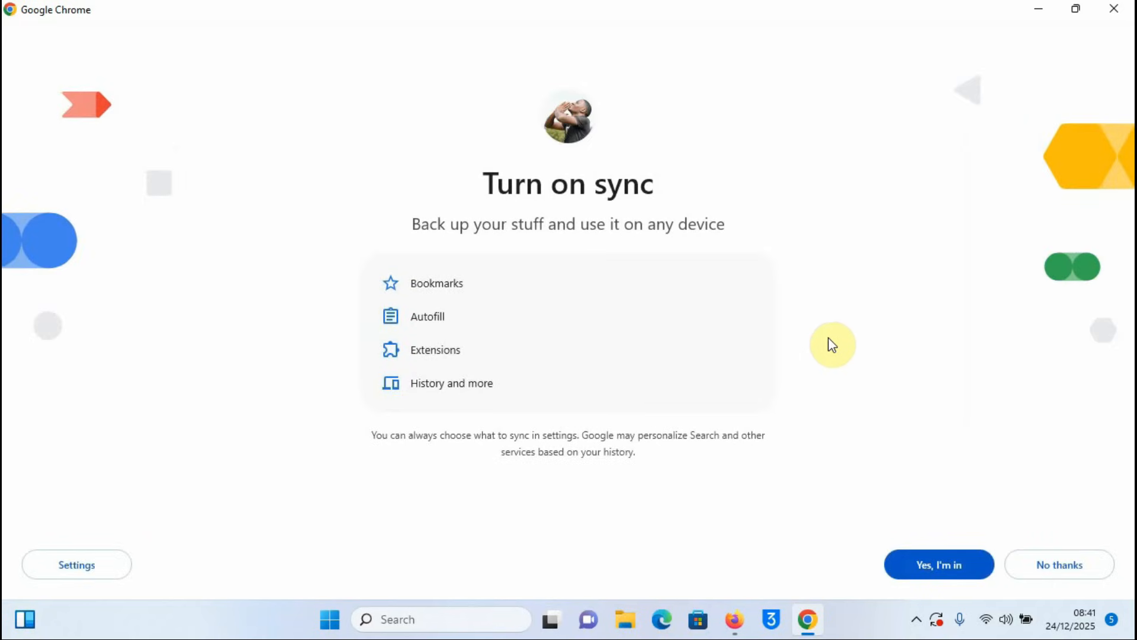
pyautogui.click(948, 567)
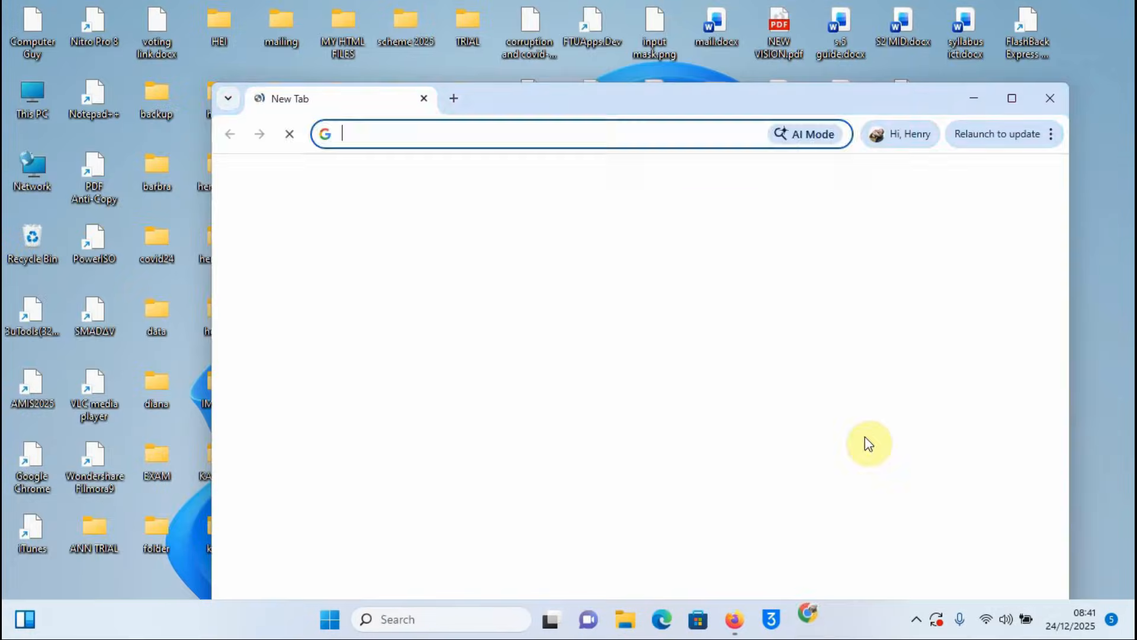
# Step: Maximize Chrome's new tab, then switch to Firefox showing Application-Form-Original.pdf
pyautogui.click(1012, 99)
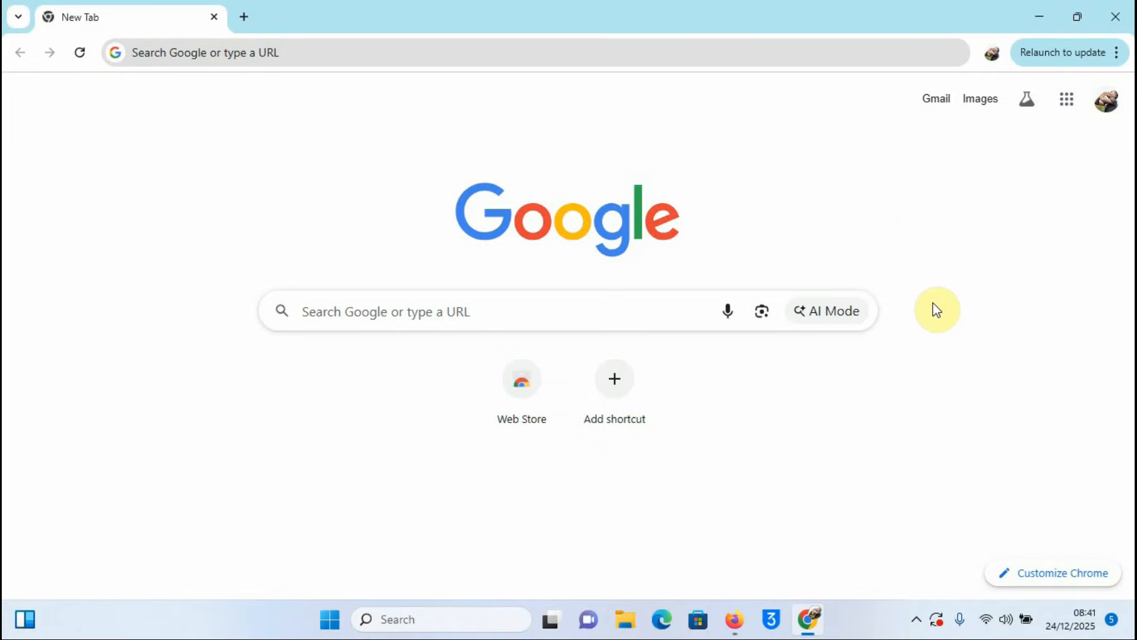
pyautogui.click(735, 619)
# Step: Open the external advert PDF and highlight 'filled on-line' in its application notice
pyautogui.click(473, 19)
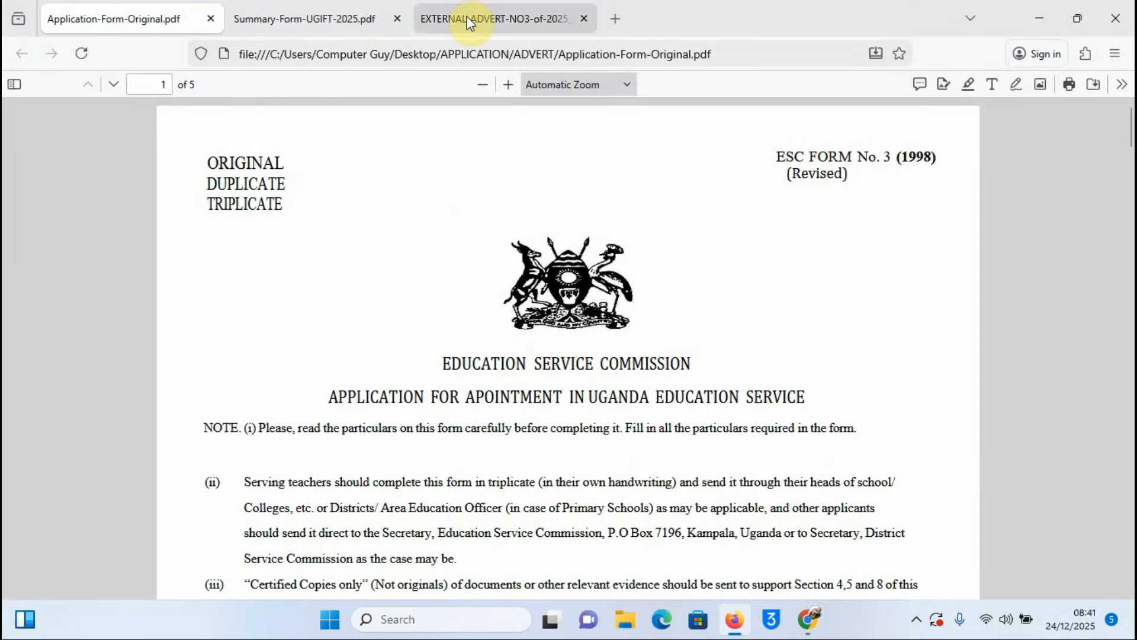
pyautogui.scroll(-3, 688, 313)
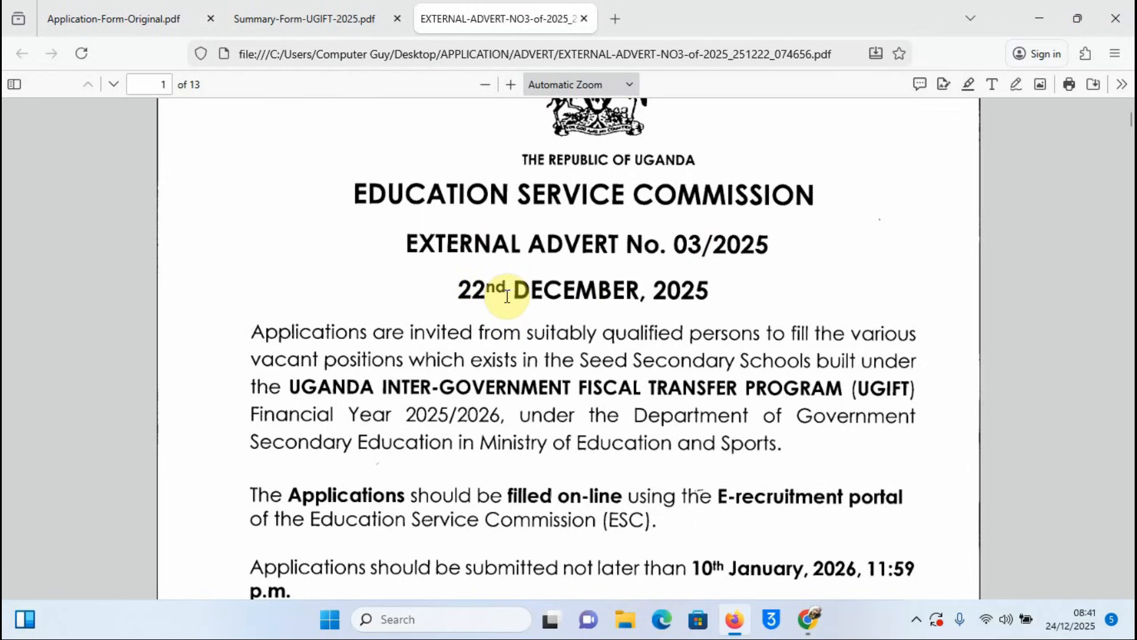
pyautogui.scroll(-1, 766, 316)
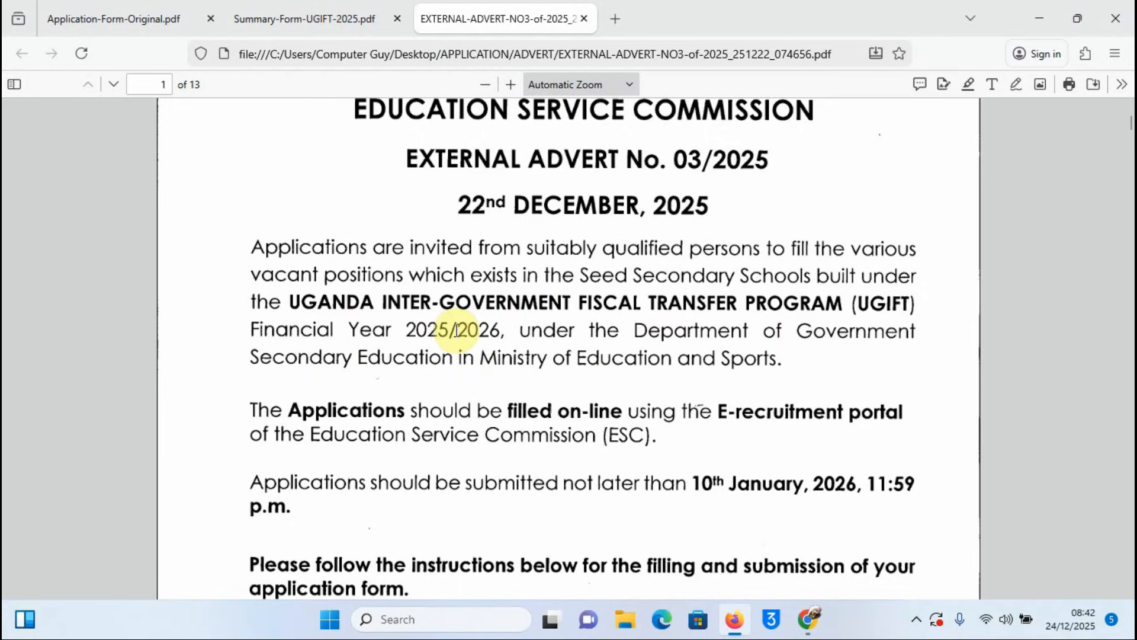
pyautogui.scroll(-2, 613, 323)
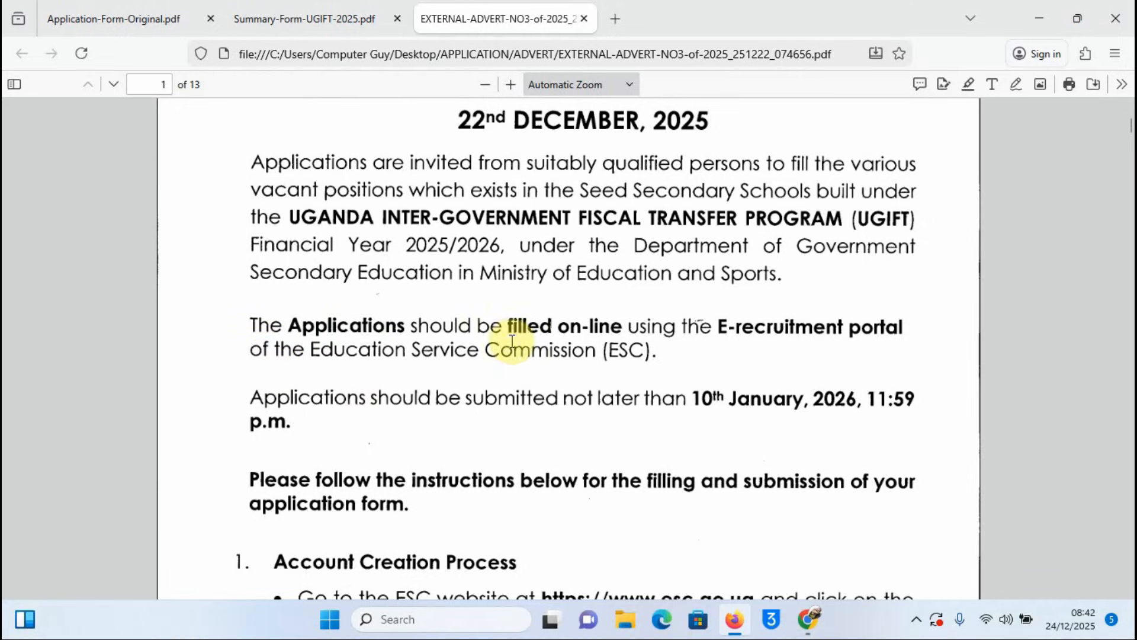
pyautogui.moveTo(621, 325); pyautogui.dragTo(507, 325)
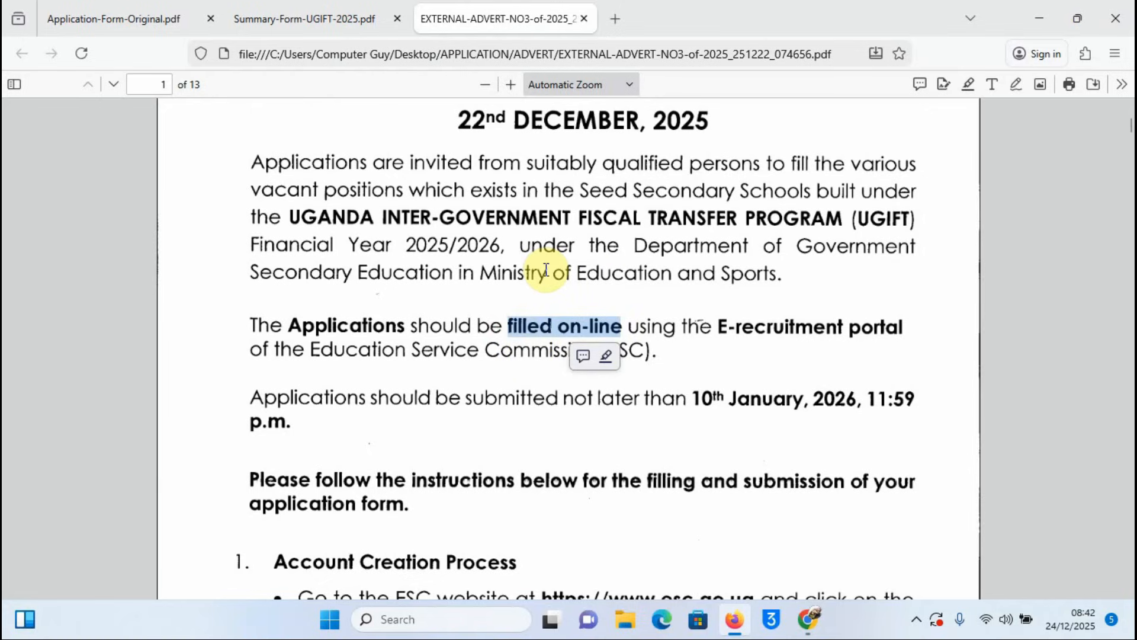
pyautogui.click(660, 332)
# Step: Scroll through the account creation steps down to the Sign Up step on page 2
pyautogui.scroll(-3, 551, 409)
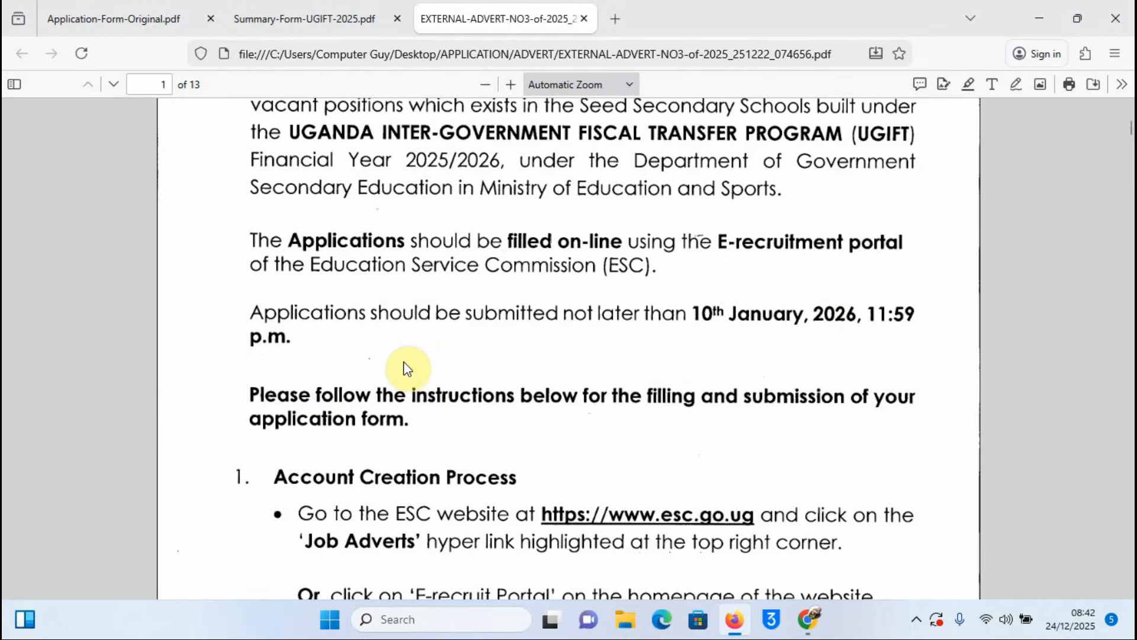
pyautogui.scroll(-1, 424, 359)
pyautogui.scroll(-2, 424, 359)
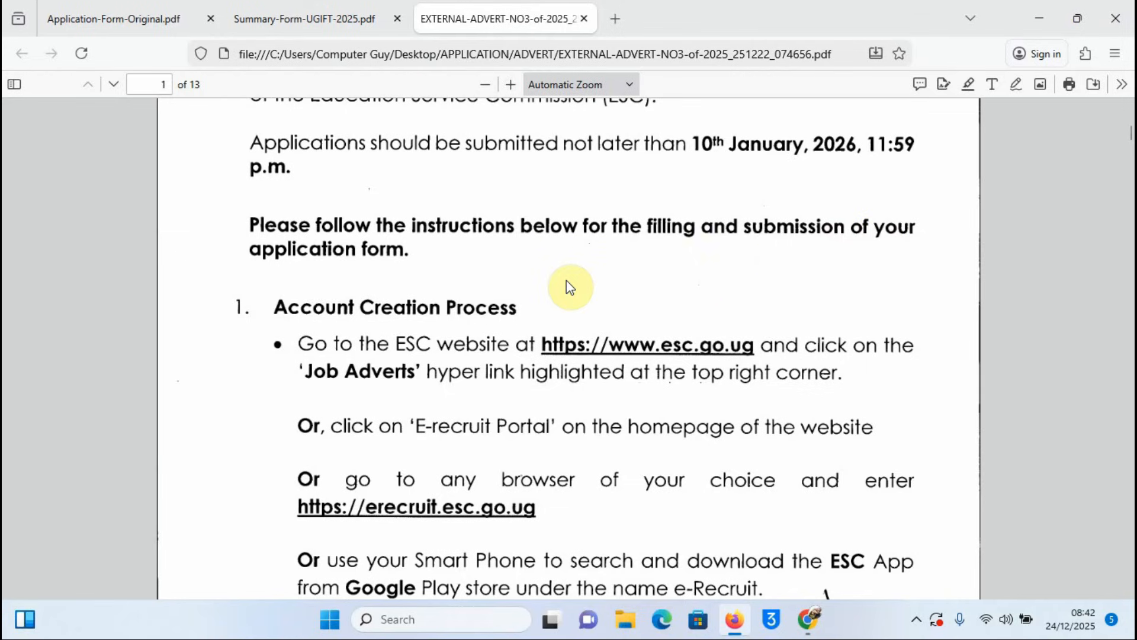
pyautogui.scroll(-1, 559, 271)
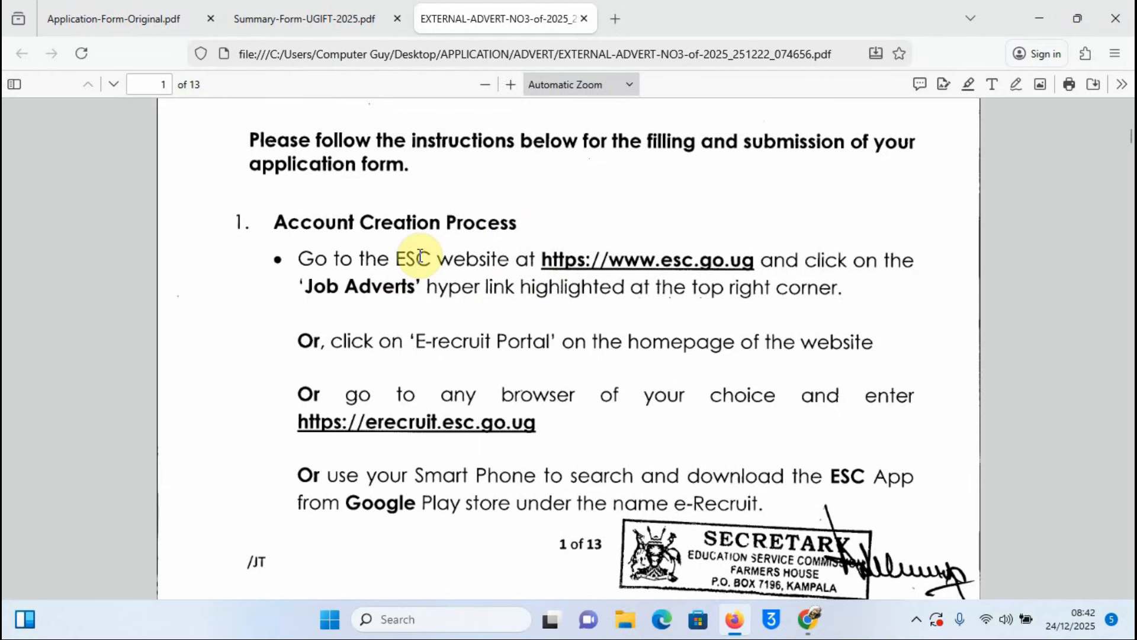
pyautogui.scroll(-2, 521, 255)
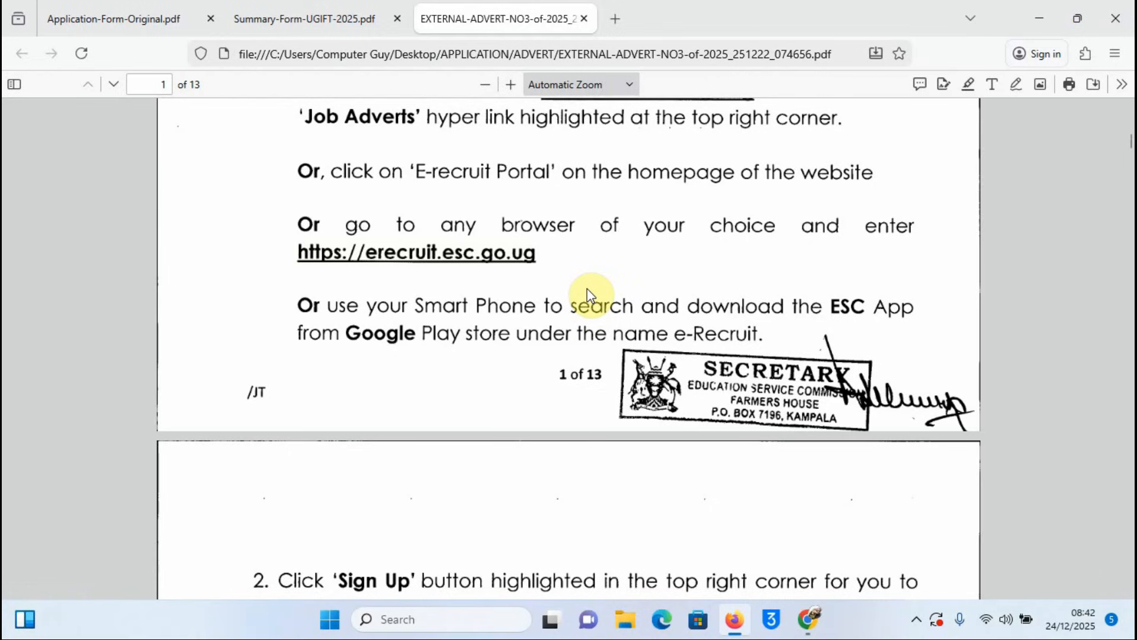
pyautogui.scroll(-3, 508, 305)
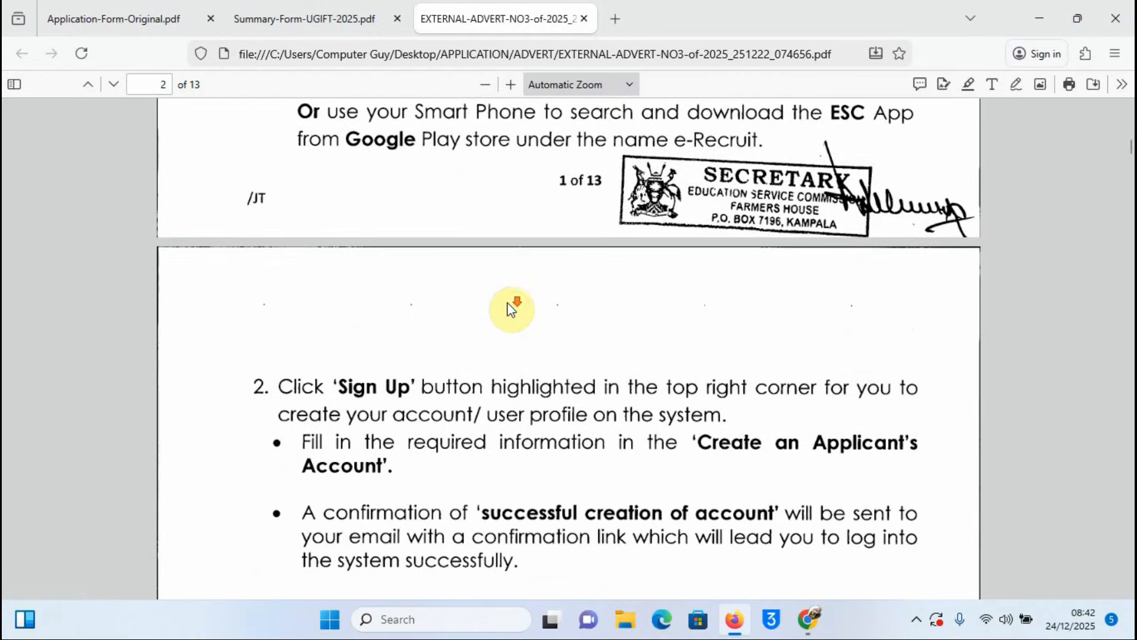
# Step: Read page 2 sections 3–5: application process, applicant notes and required documents
pyautogui.scroll(-2, 508, 304)
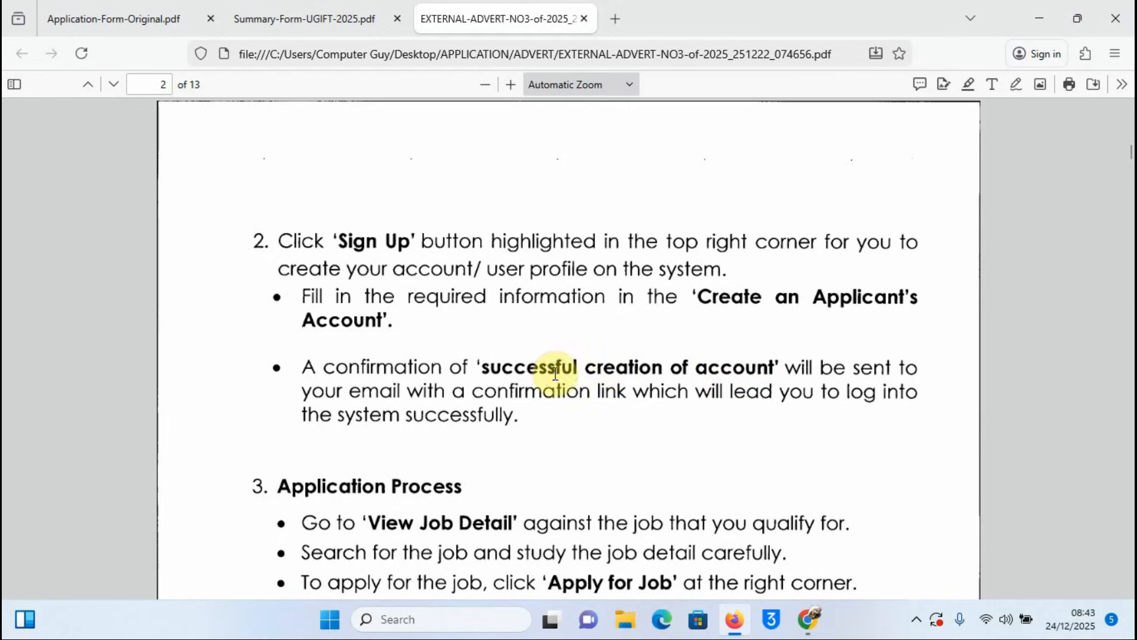
pyautogui.scroll(-2, 506, 382)
pyautogui.scroll(-2, 506, 385)
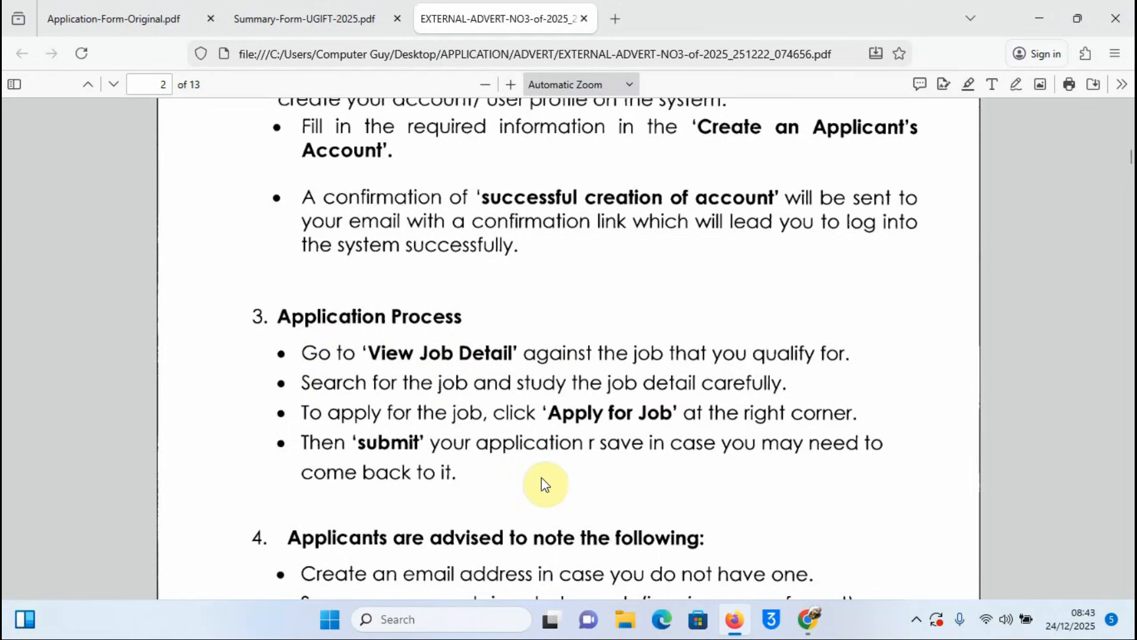
pyautogui.scroll(-5, 585, 413)
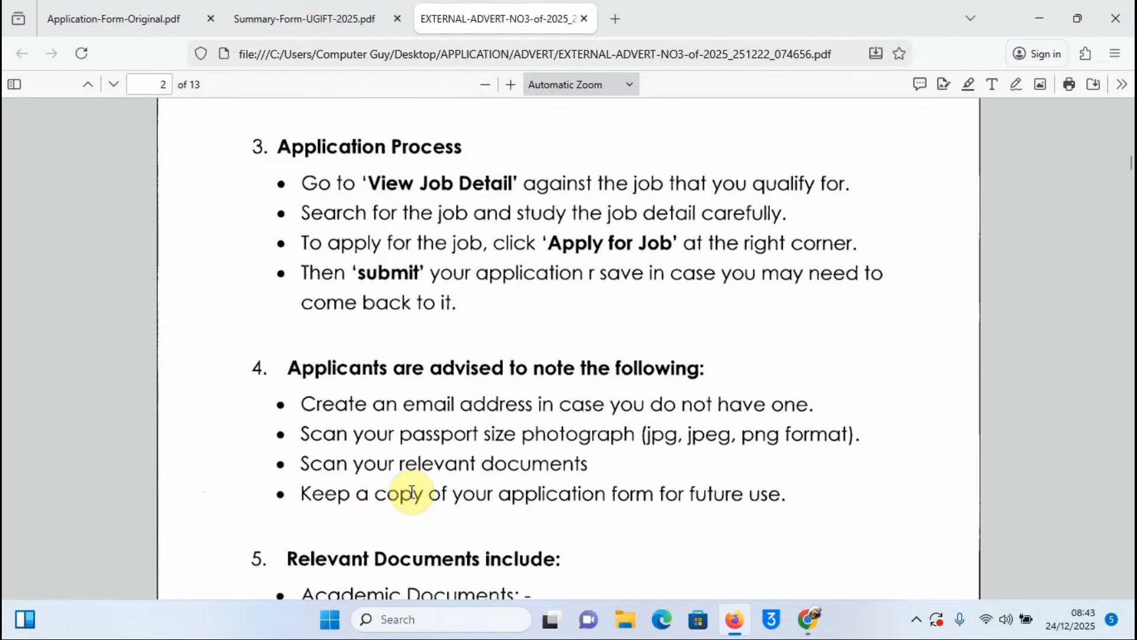
pyautogui.scroll(-2, 722, 435)
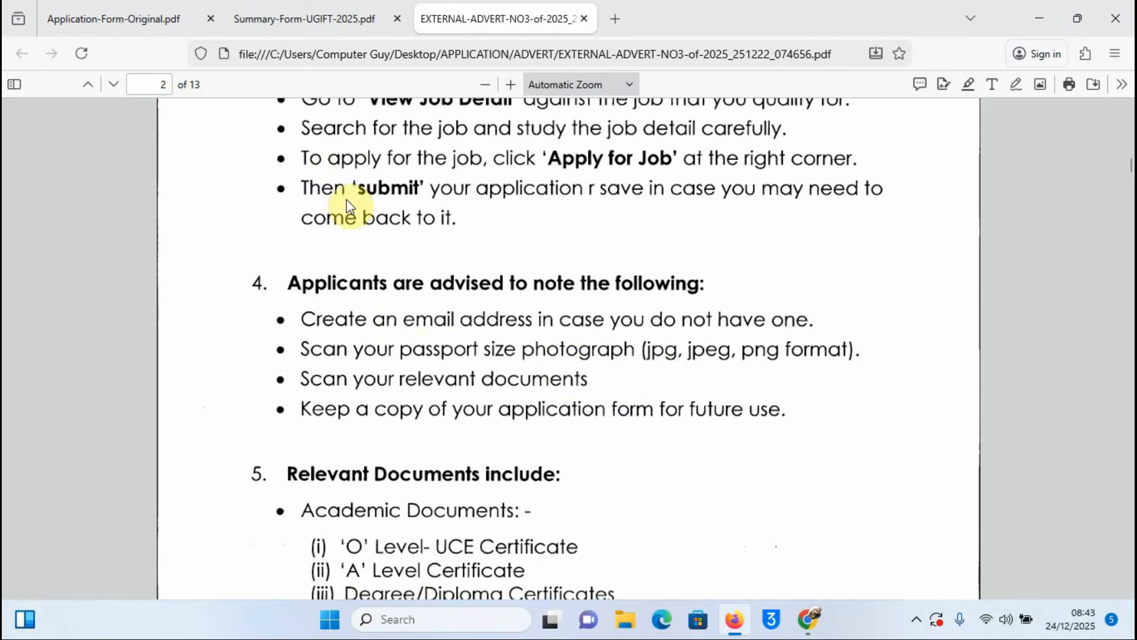
pyautogui.moveTo(297, 26)
pyautogui.scroll(-3, 472, 395)
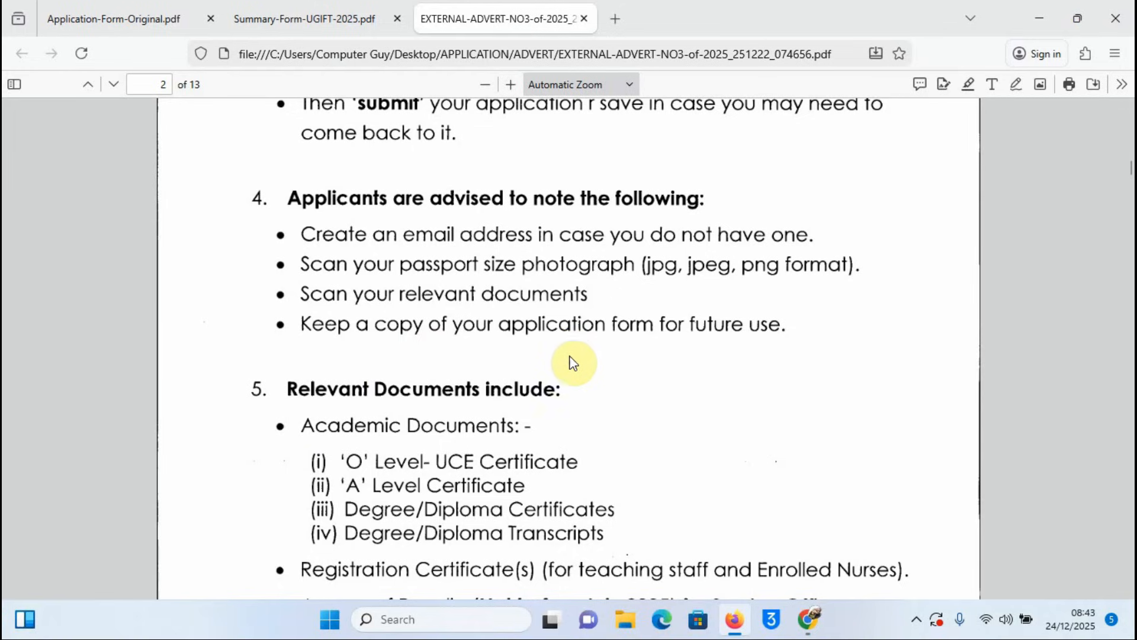
pyautogui.scroll(-3, 669, 312)
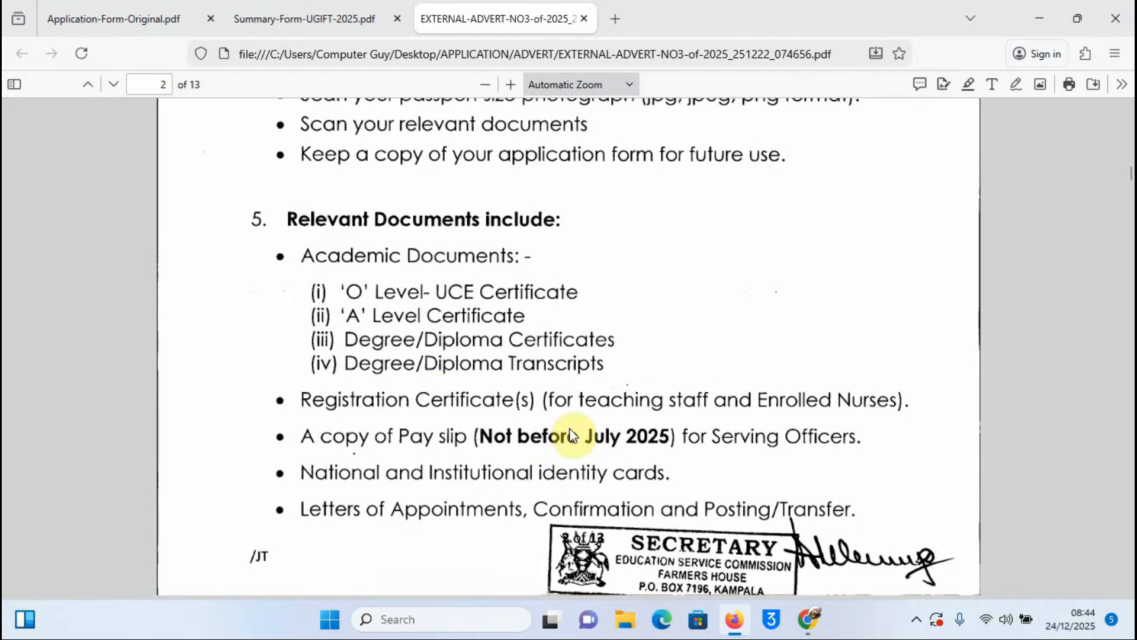
# Step: Scroll back up to the Account Creation Process on page 1
pyautogui.scroll(8, 718, 364)
pyautogui.scroll(-8, 719, 362)
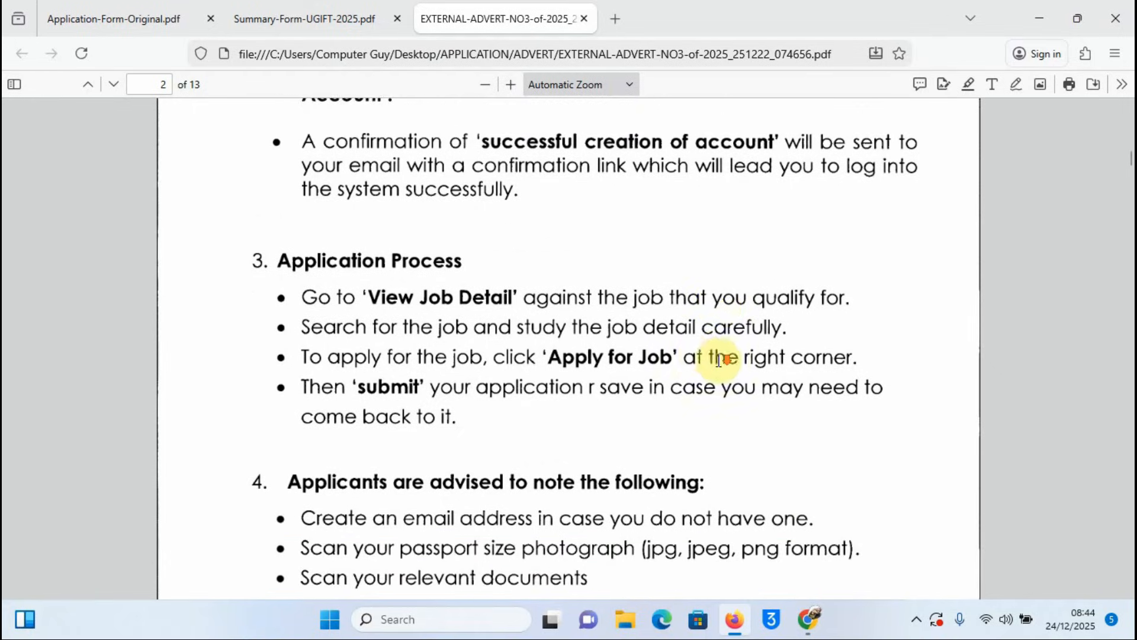
pyautogui.scroll(15, 688, 354)
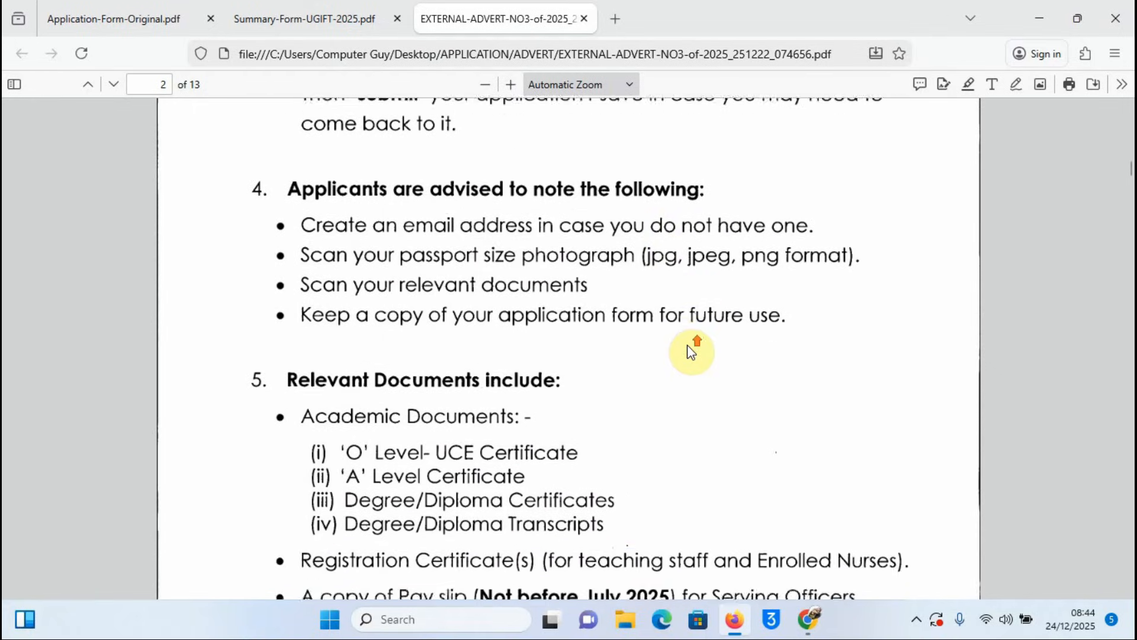
pyautogui.scroll(5, 688, 345)
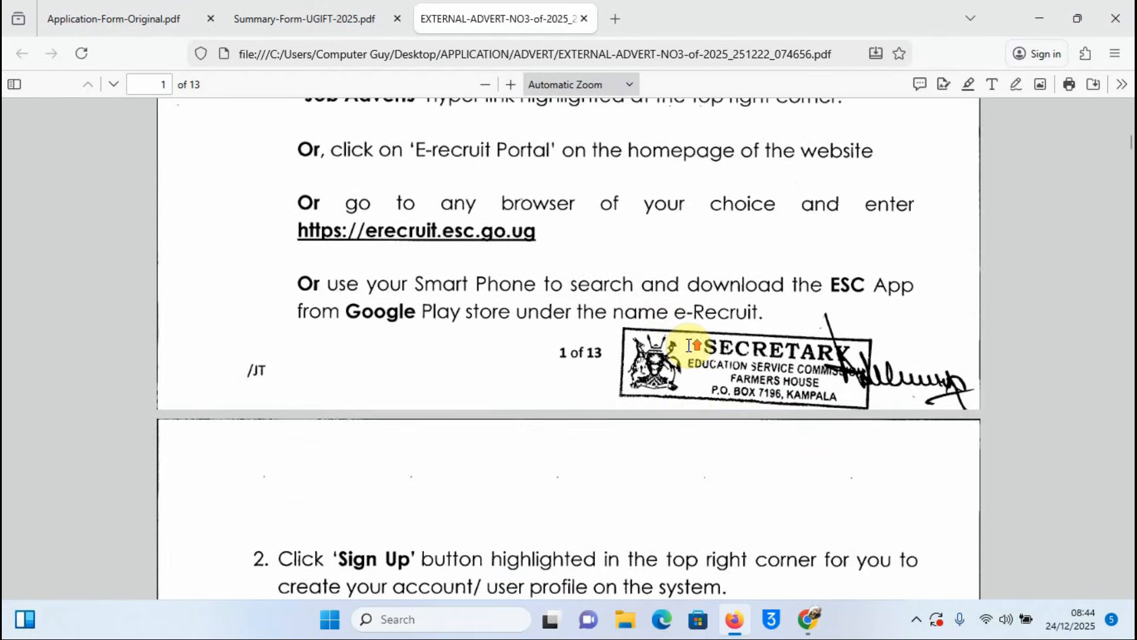
pyautogui.scroll(-3, 689, 346)
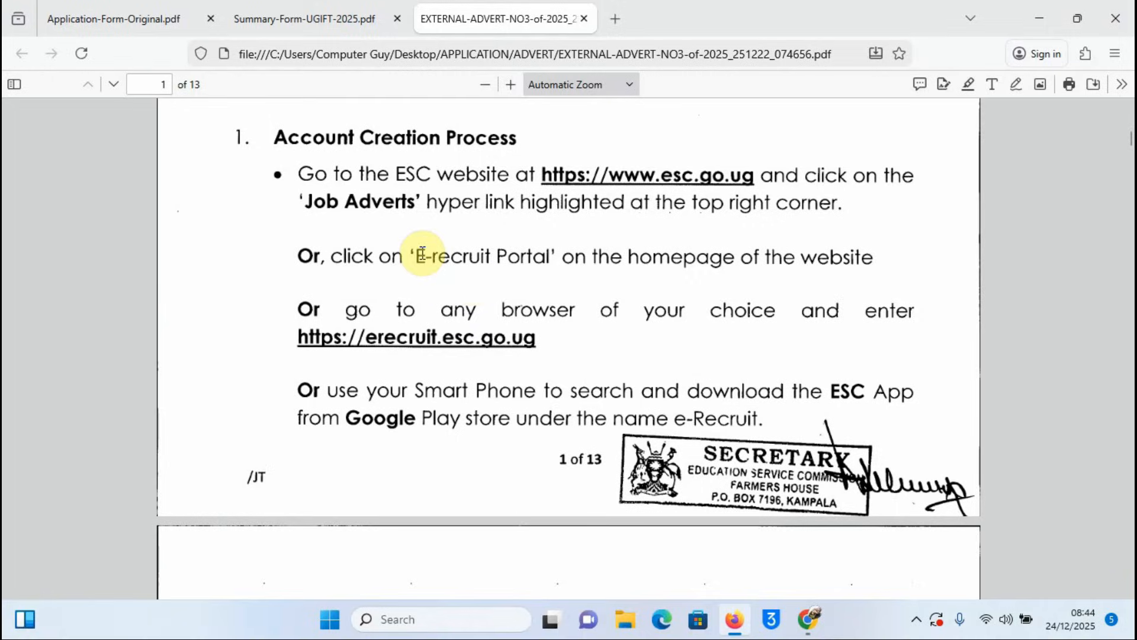
# Step: Restore Chrome beside the advert and load erecruit.esc.go.ug in a new tab
pyautogui.click(810, 619)
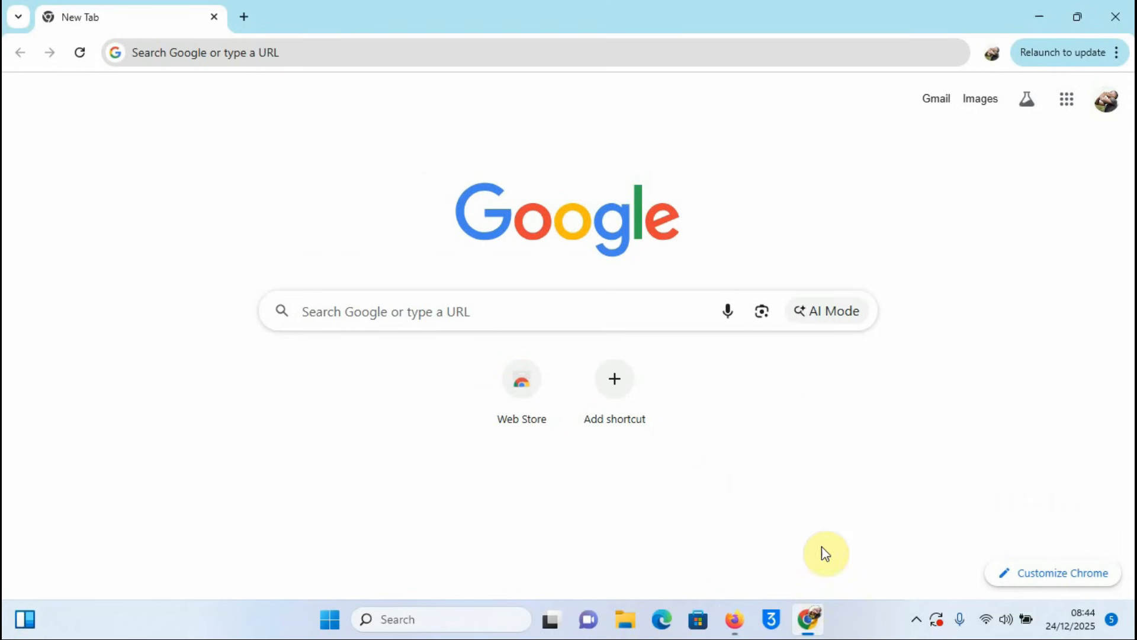
pyautogui.click(1079, 22)
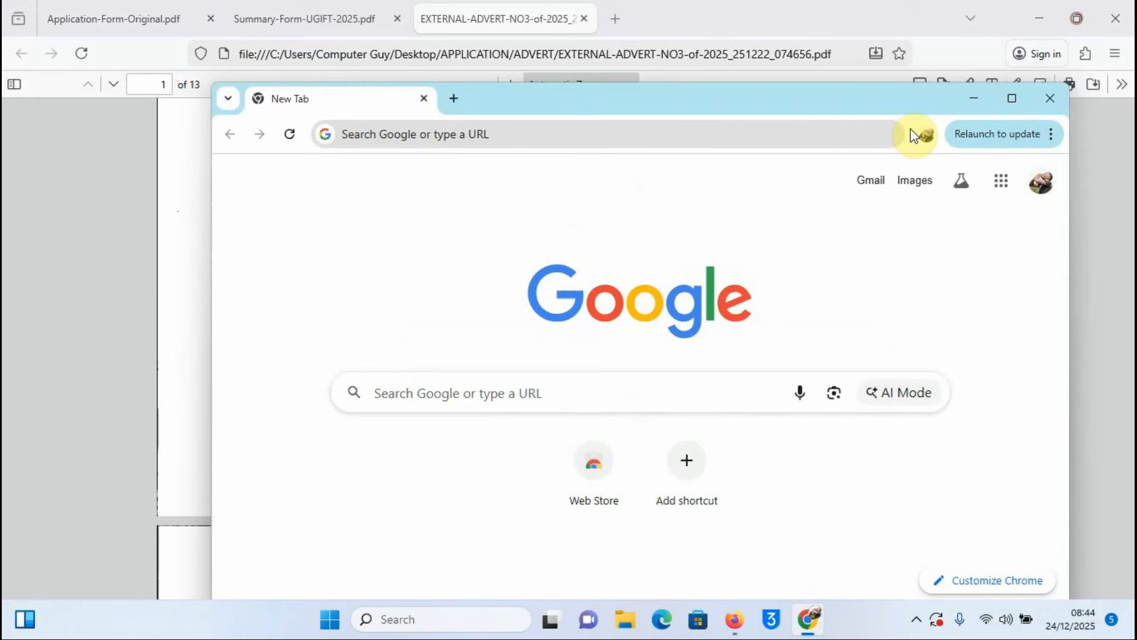
pyautogui.moveTo(591, 102); pyautogui.dragTo(937, 58)
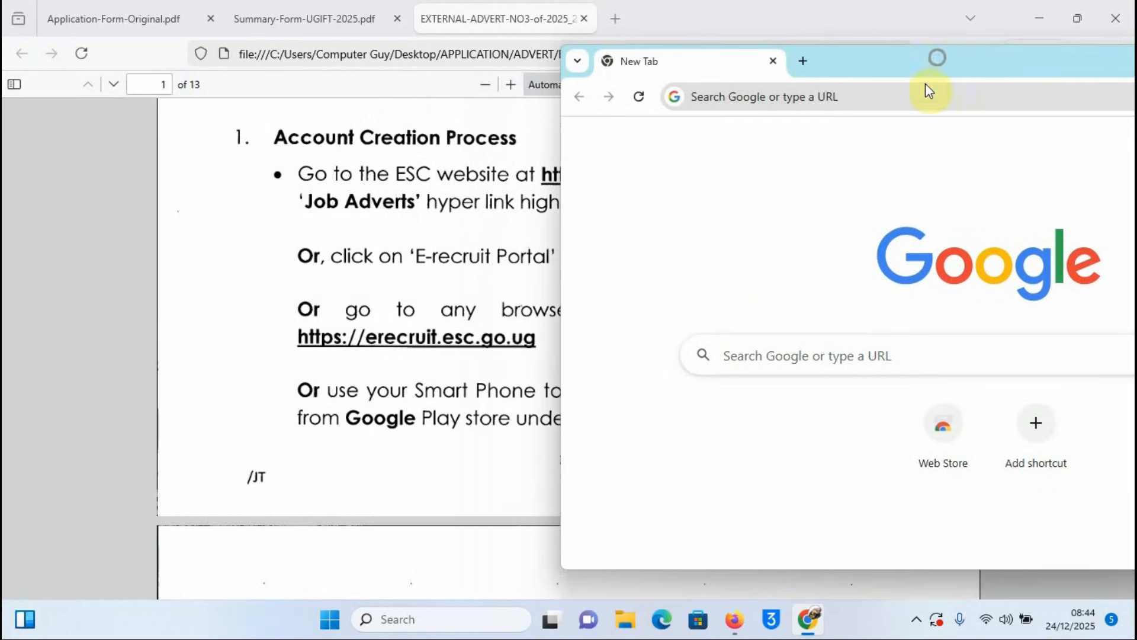
pyautogui.click(796, 354)
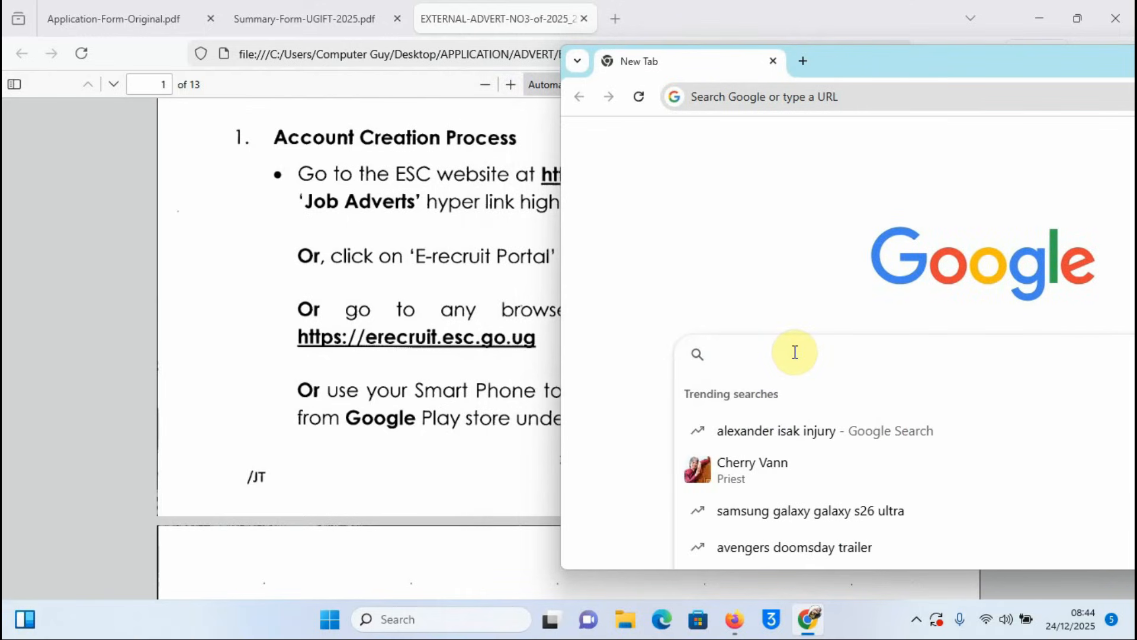
pyautogui.write('re')
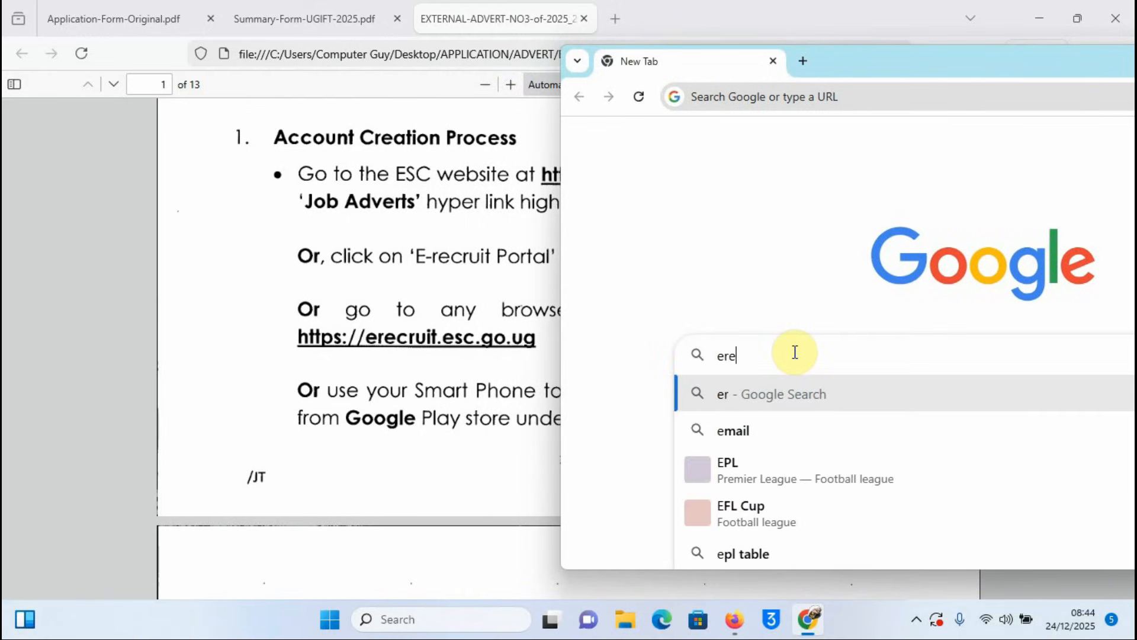
pyautogui.write('cruit')
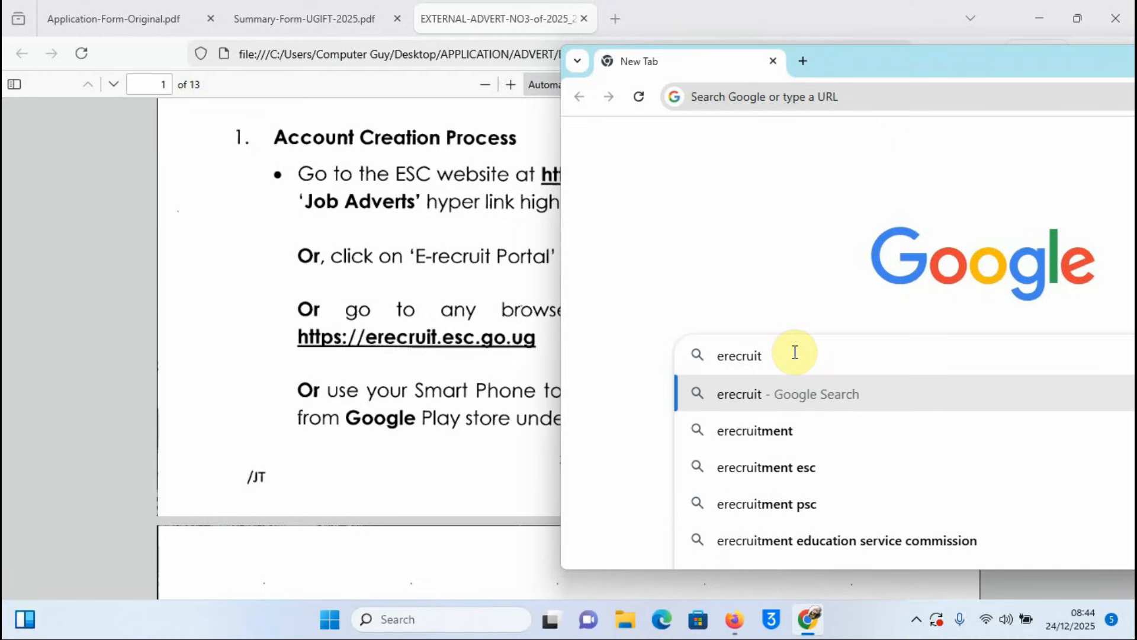
pyautogui.write('.')
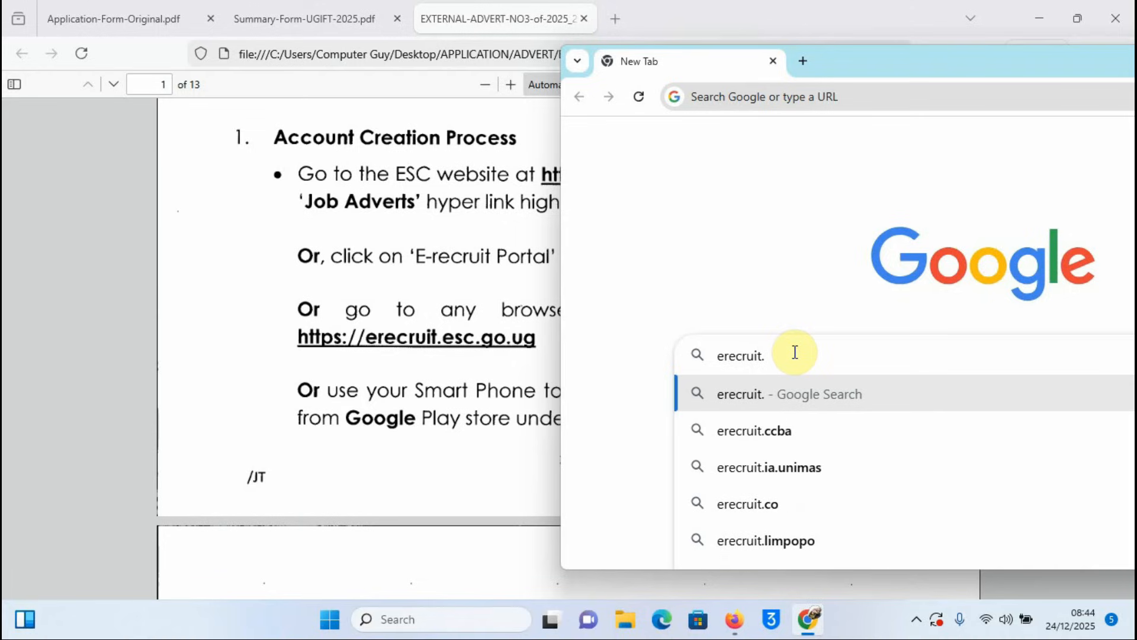
pyautogui.write('esc.')
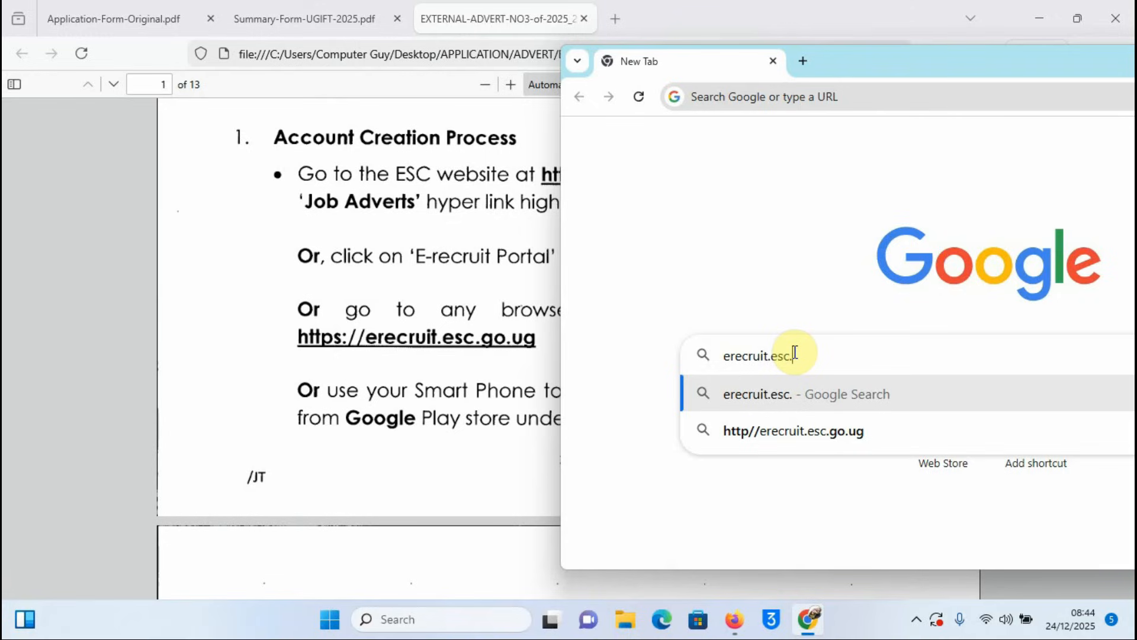
pyautogui.write('go')
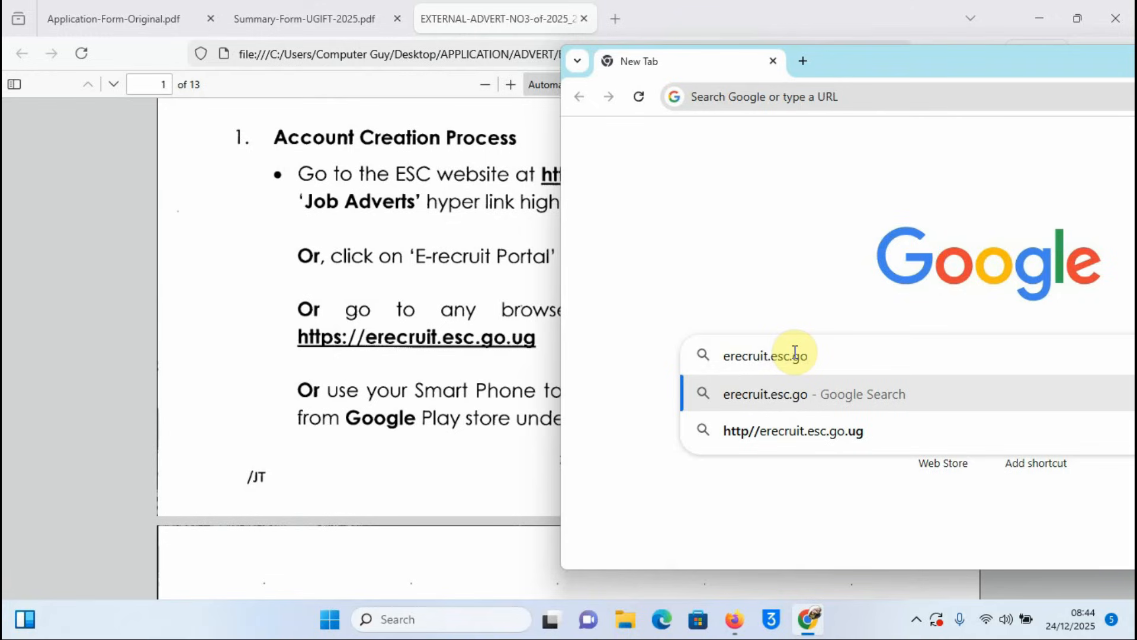
pyautogui.write('.ug')
pyautogui.press('Return')
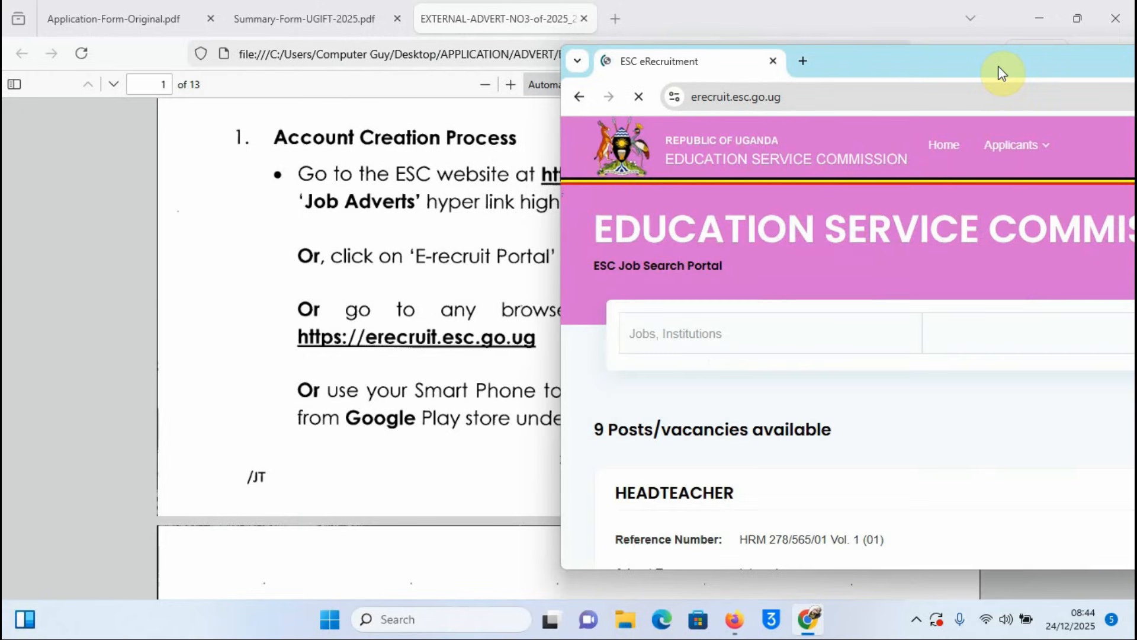
pyautogui.moveTo(998, 66); pyautogui.dragTo(694, 68)
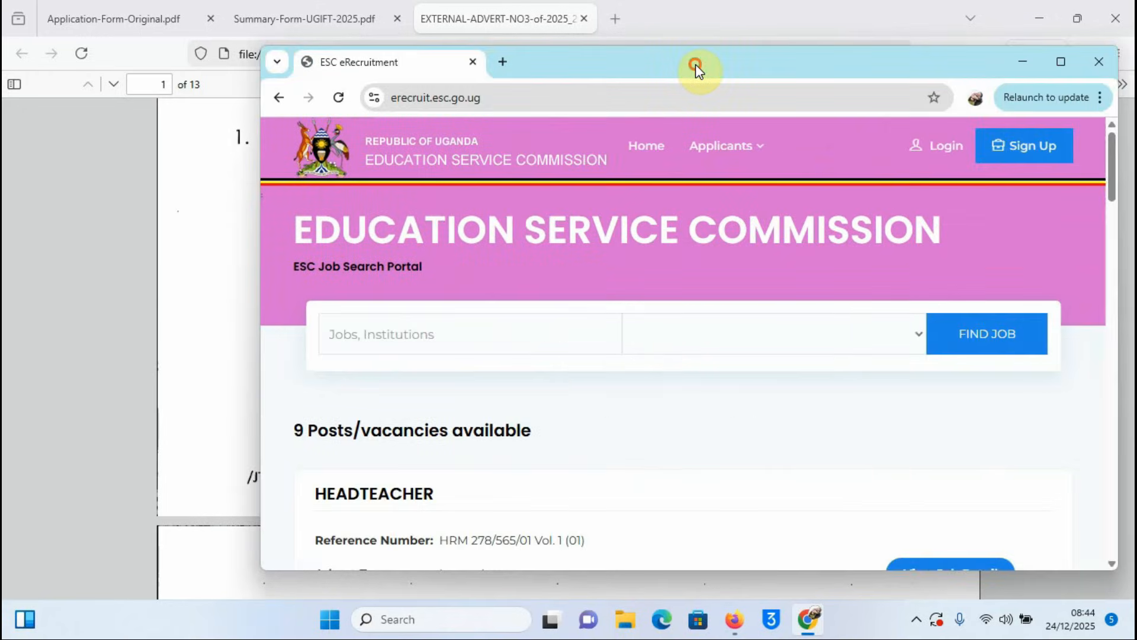
# Step: Maximize Chrome so the ESC eRecruitment home page with 9 vacancies fills the screen
pyautogui.click(1062, 62)
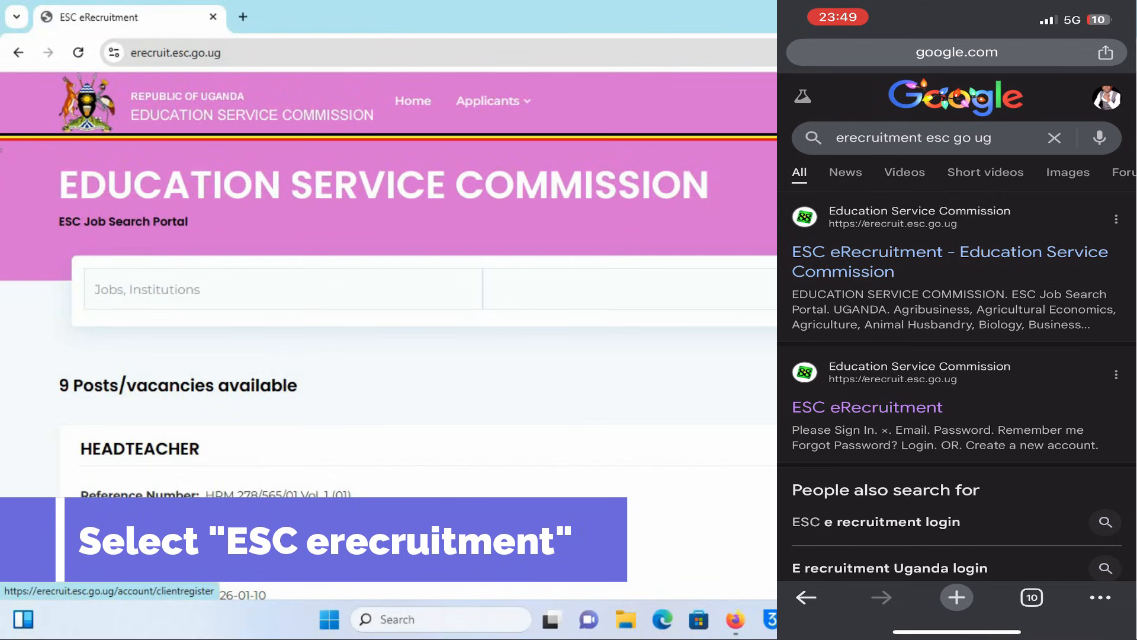
pyautogui.scroll(-8, 695, 319)
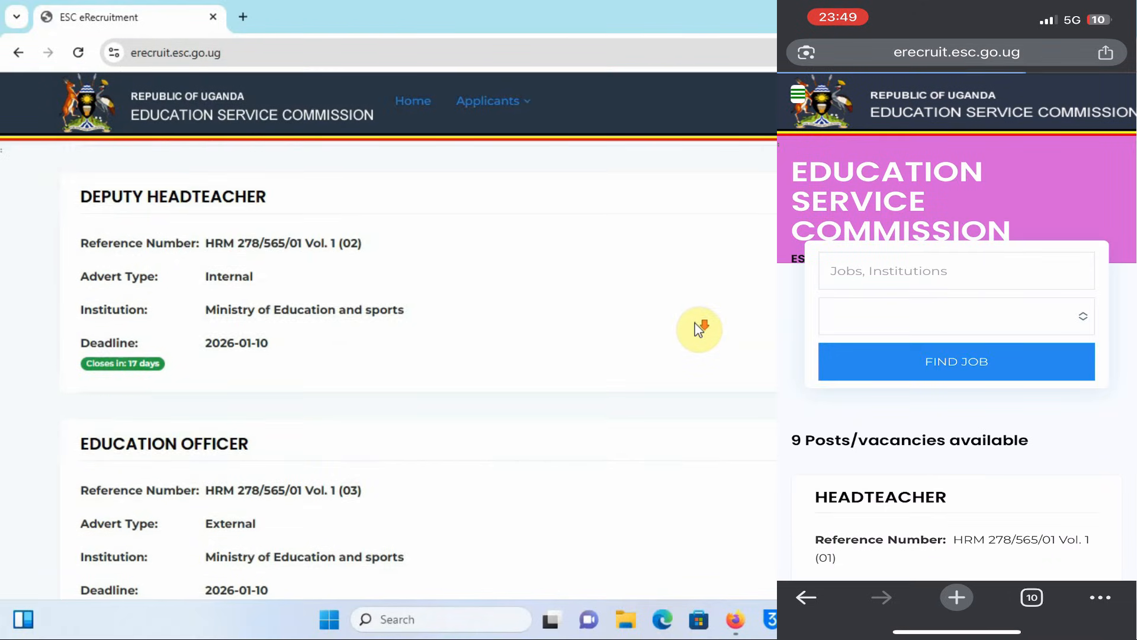
pyautogui.scroll(10, 698, 329)
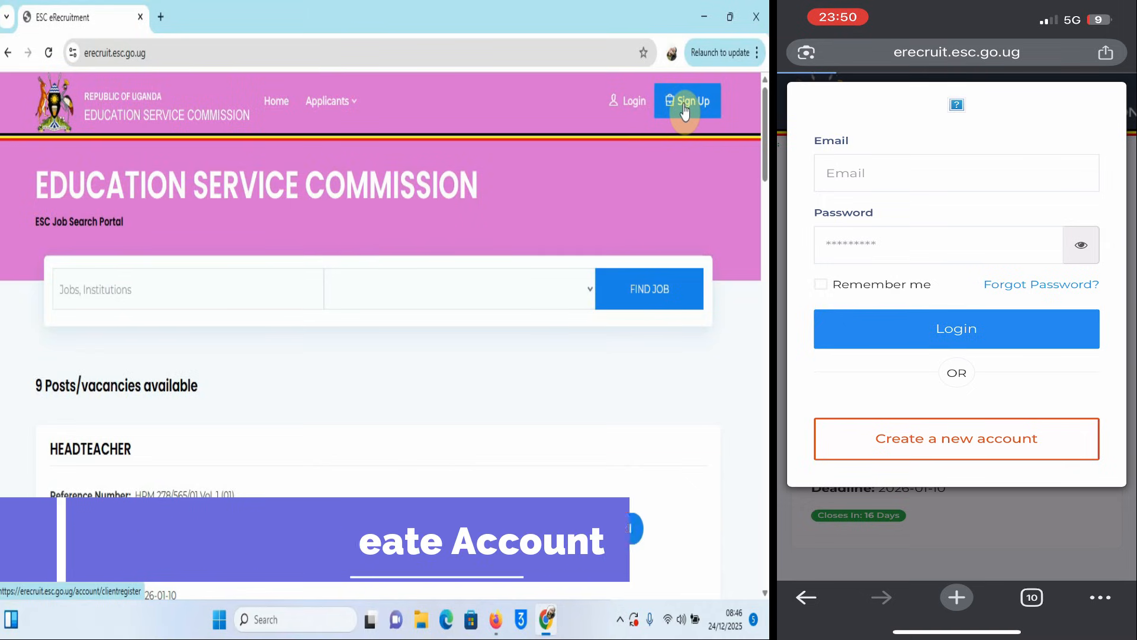
pyautogui.click(684, 109)
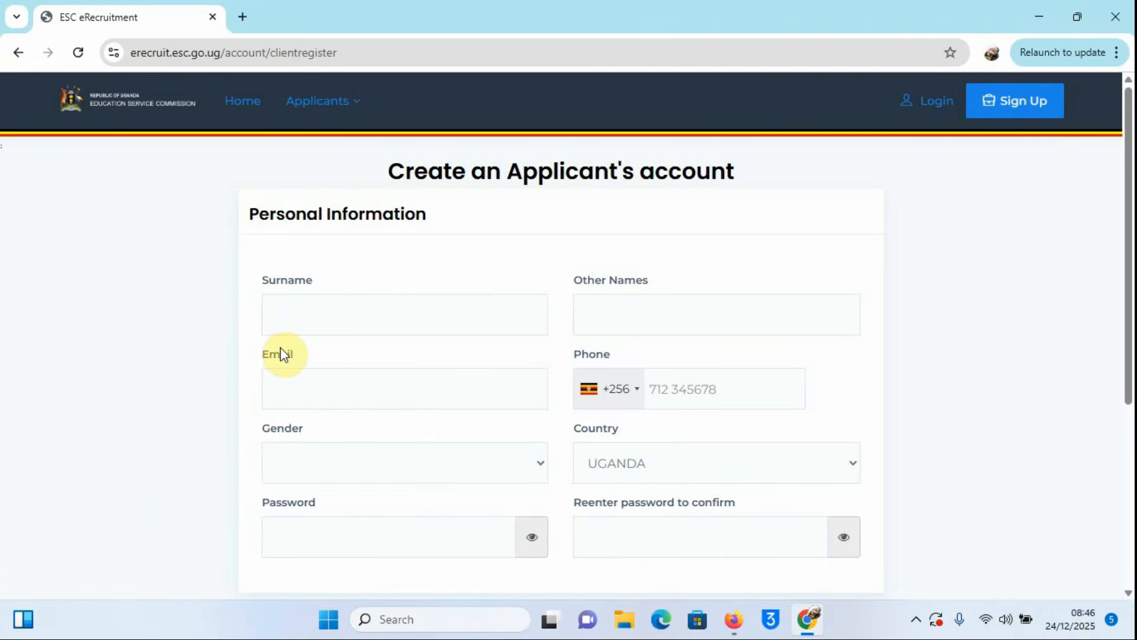
pyautogui.click(303, 315)
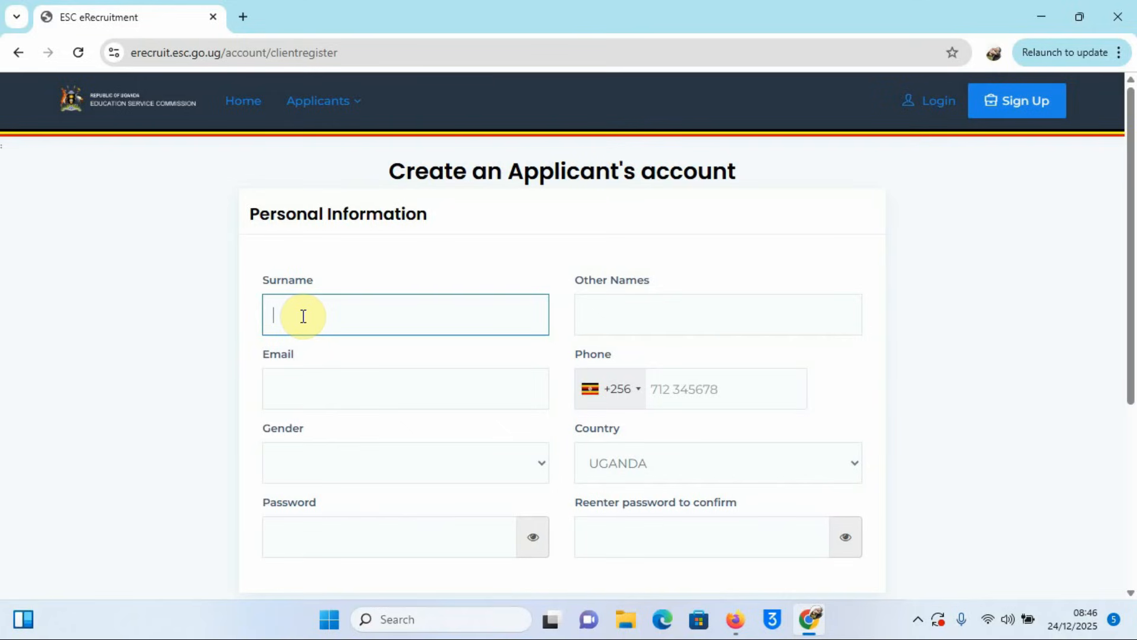
pyautogui.write('RY')
pyautogui.click(602, 325)
pyautogui.write('C')
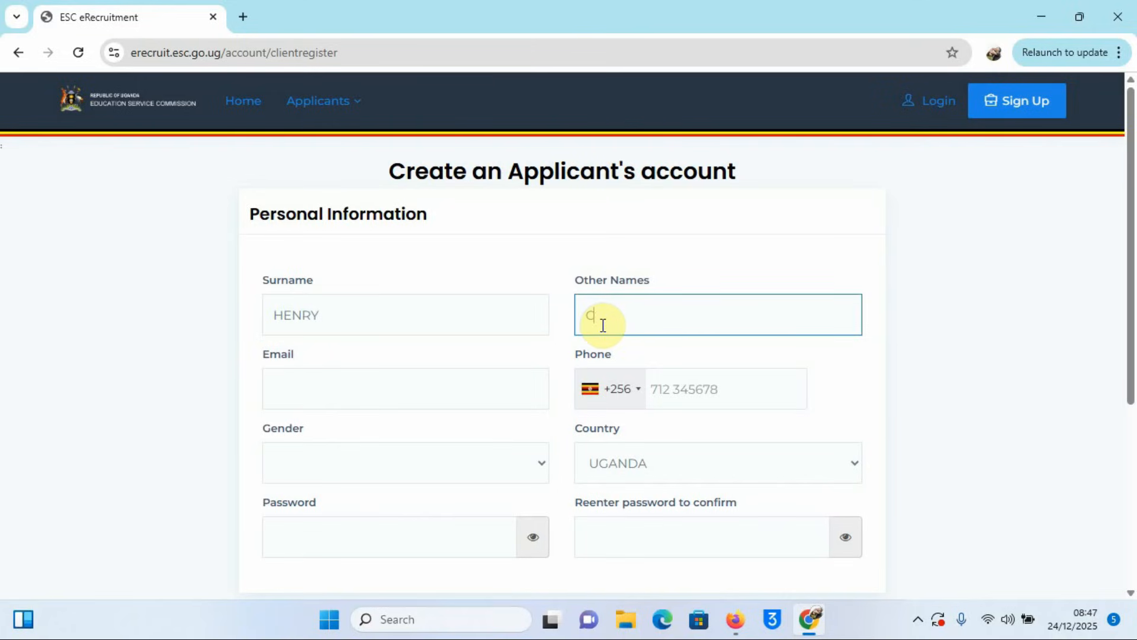
pyautogui.write('OMPUTER GUY')
# Step: Enter the applicant's e-mail address and phone number
pyautogui.click(286, 393)
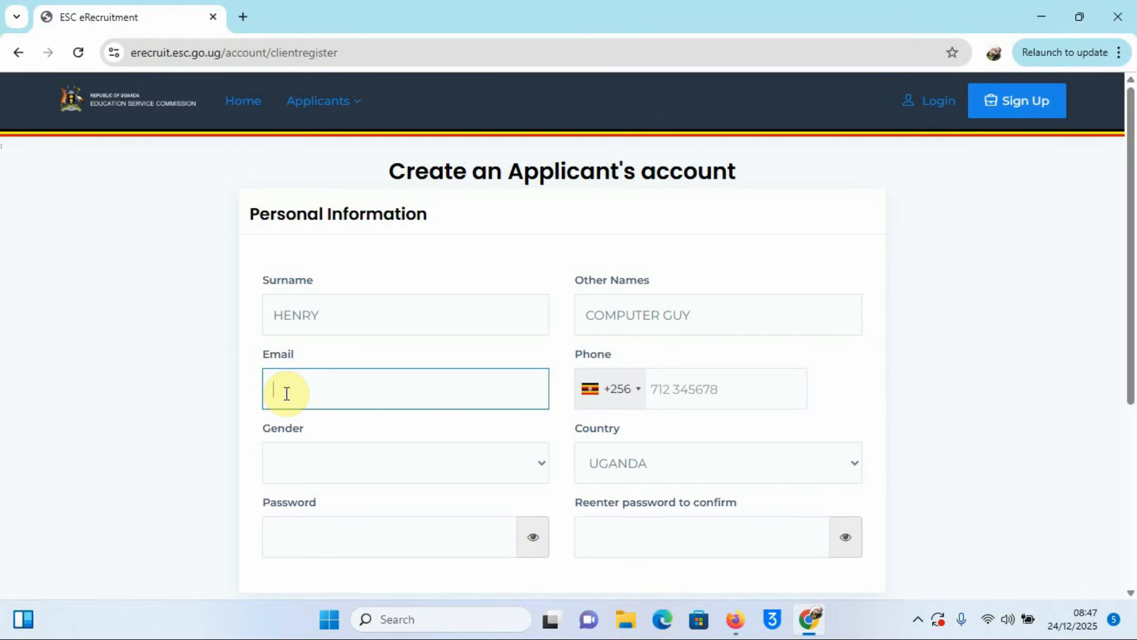
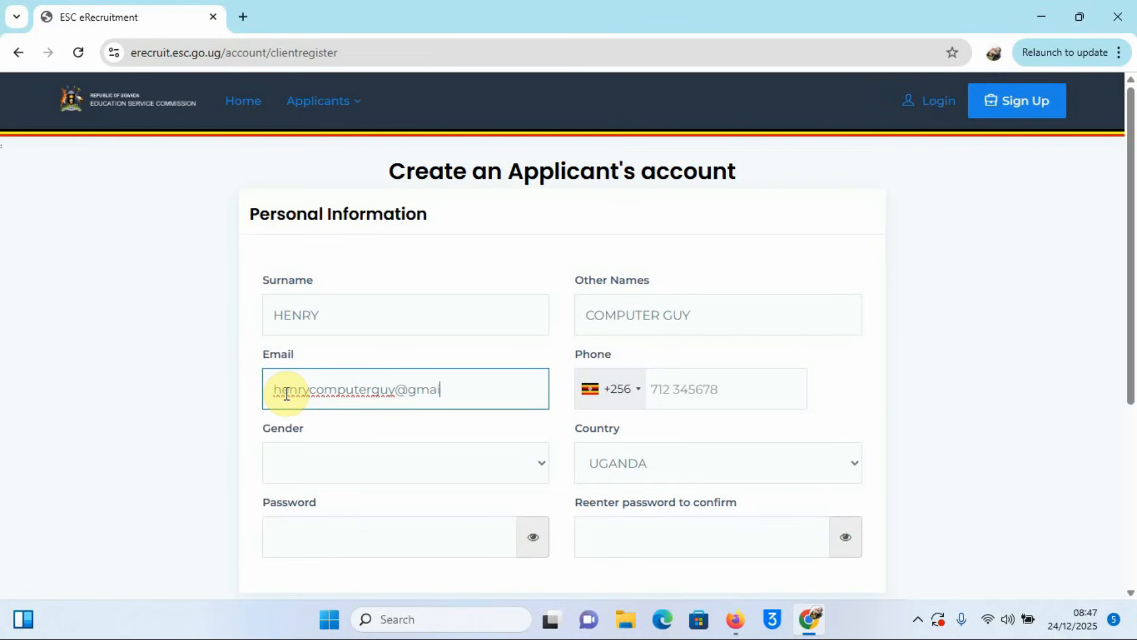
pyautogui.click(703, 395)
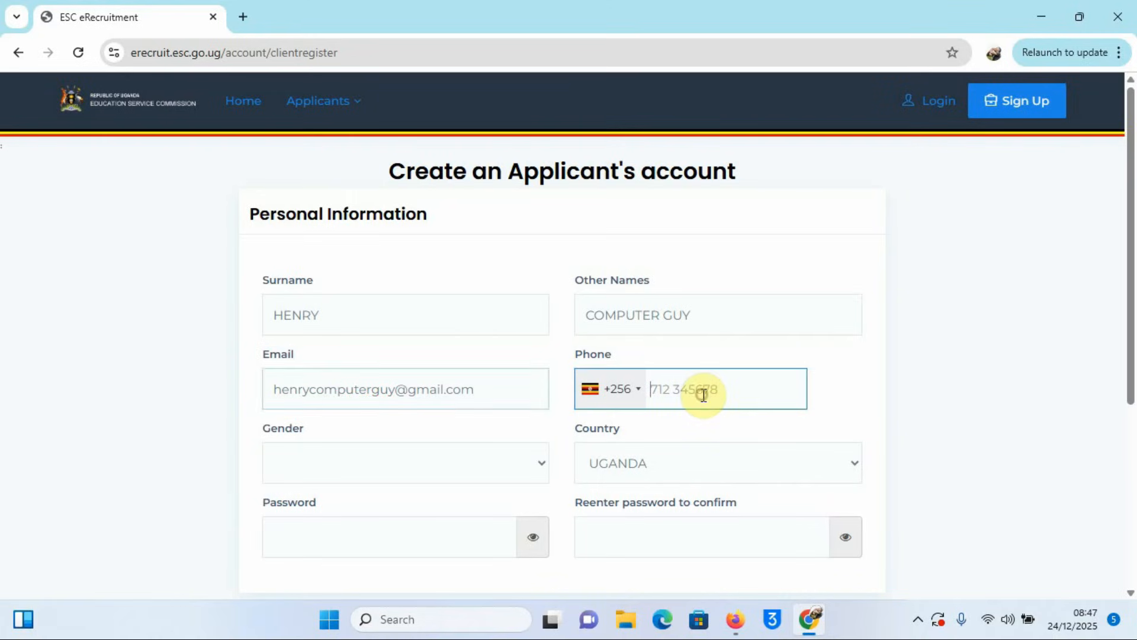
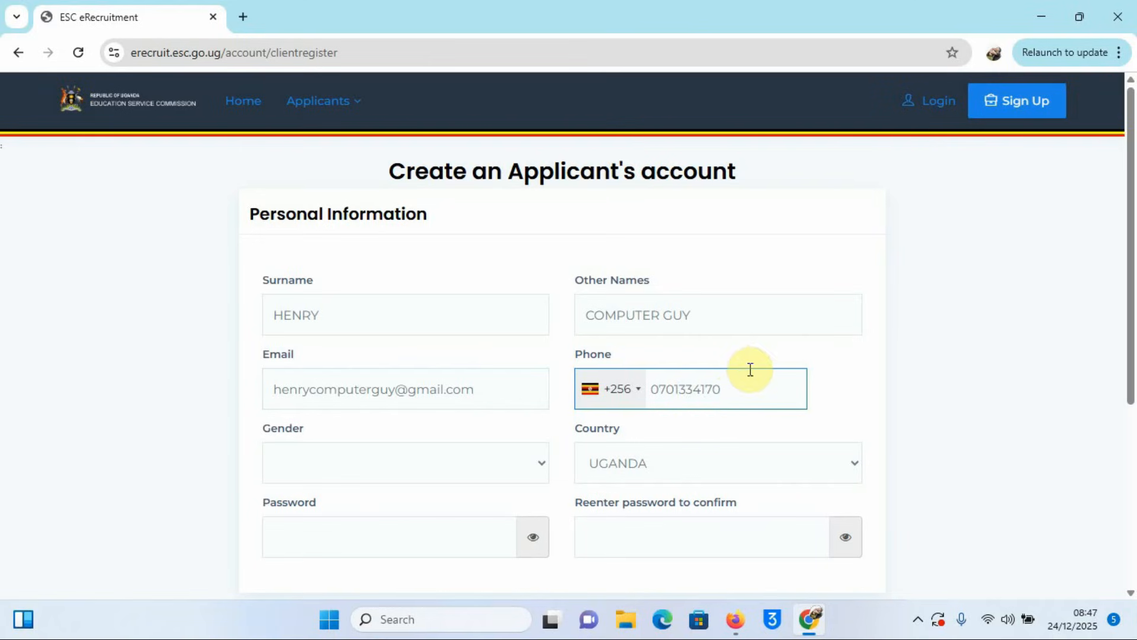
pyautogui.scroll(-1, 747, 385)
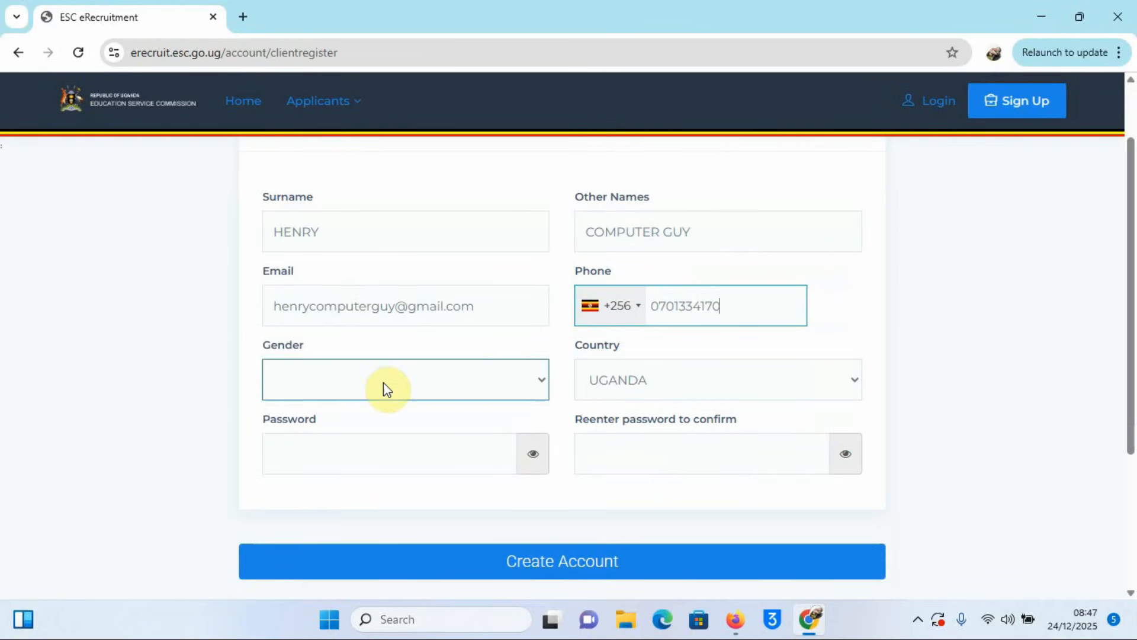
# Step: Choose Male as gender, reject the generated password, and enter and confirm your own password
pyautogui.click(541, 383)
pyautogui.click(387, 428)
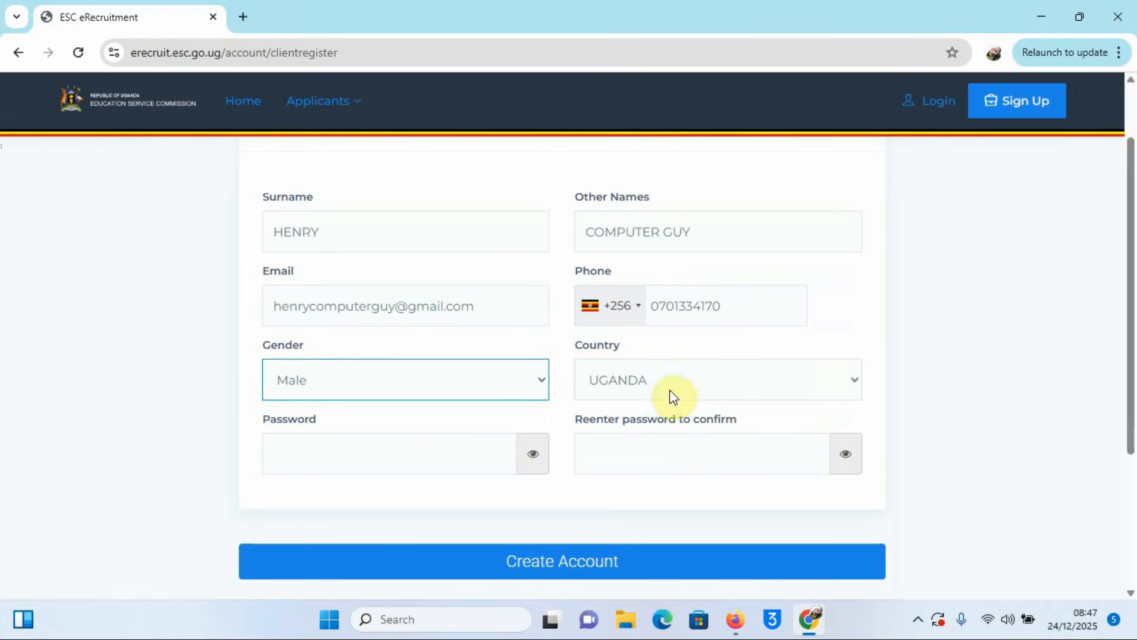
pyautogui.click(389, 456)
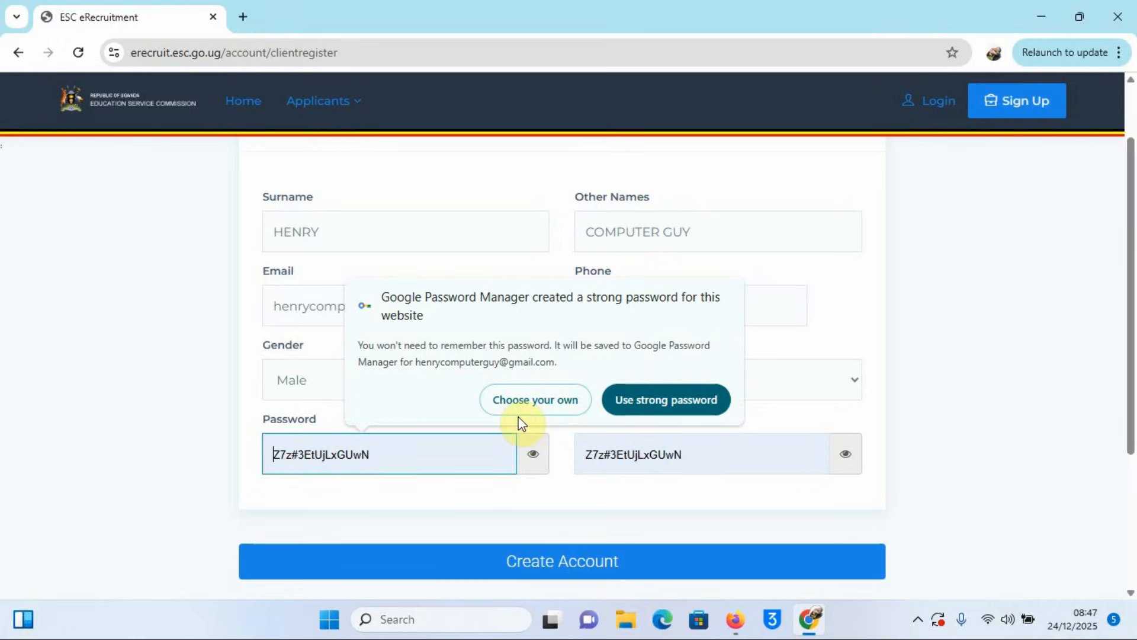
pyautogui.click(537, 398)
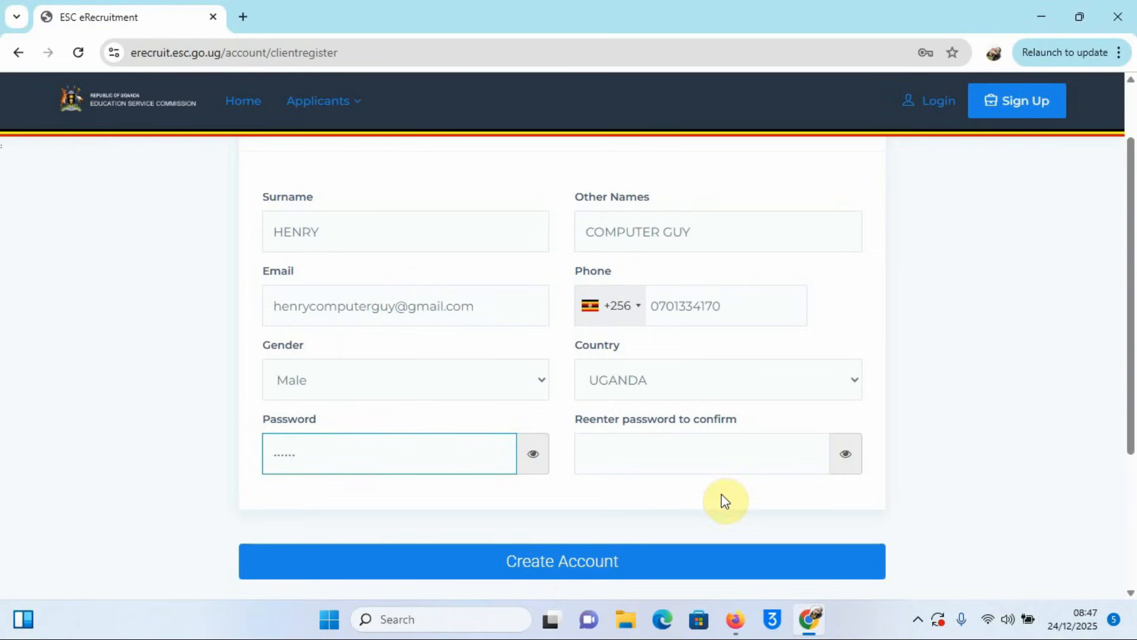
pyautogui.click(652, 464)
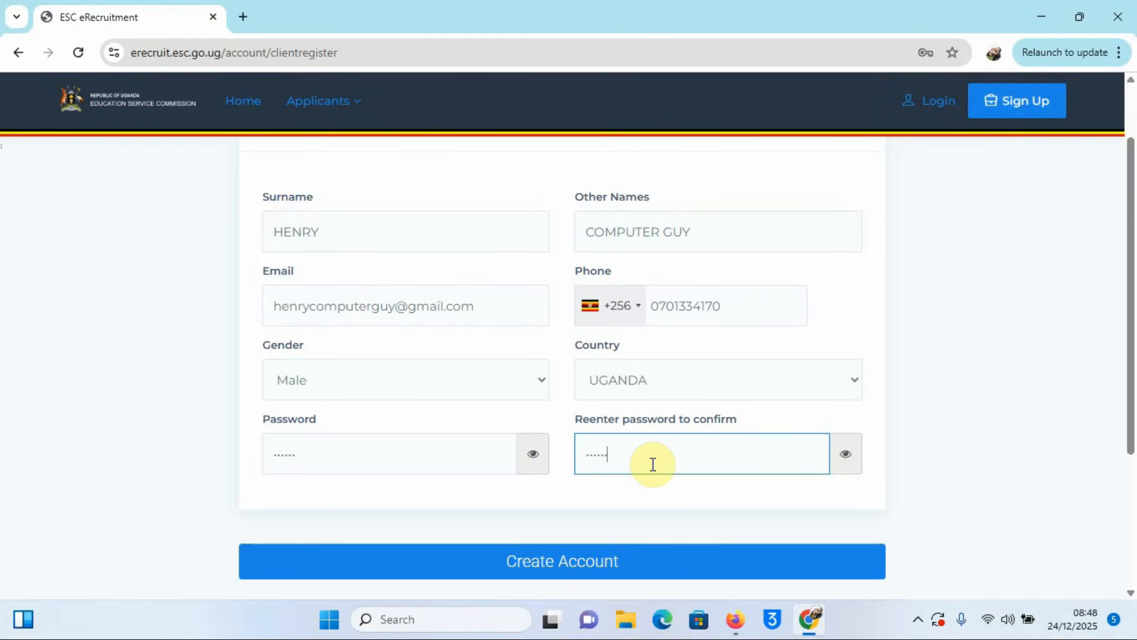
pyautogui.scroll(2, 703, 401)
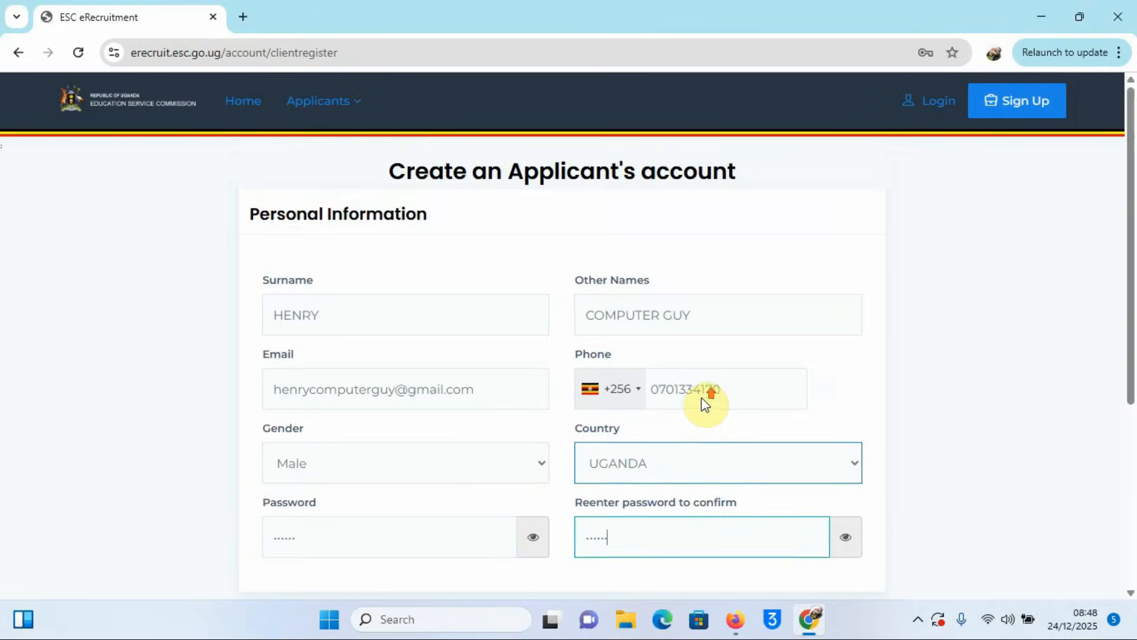
pyautogui.scroll(-5, 702, 397)
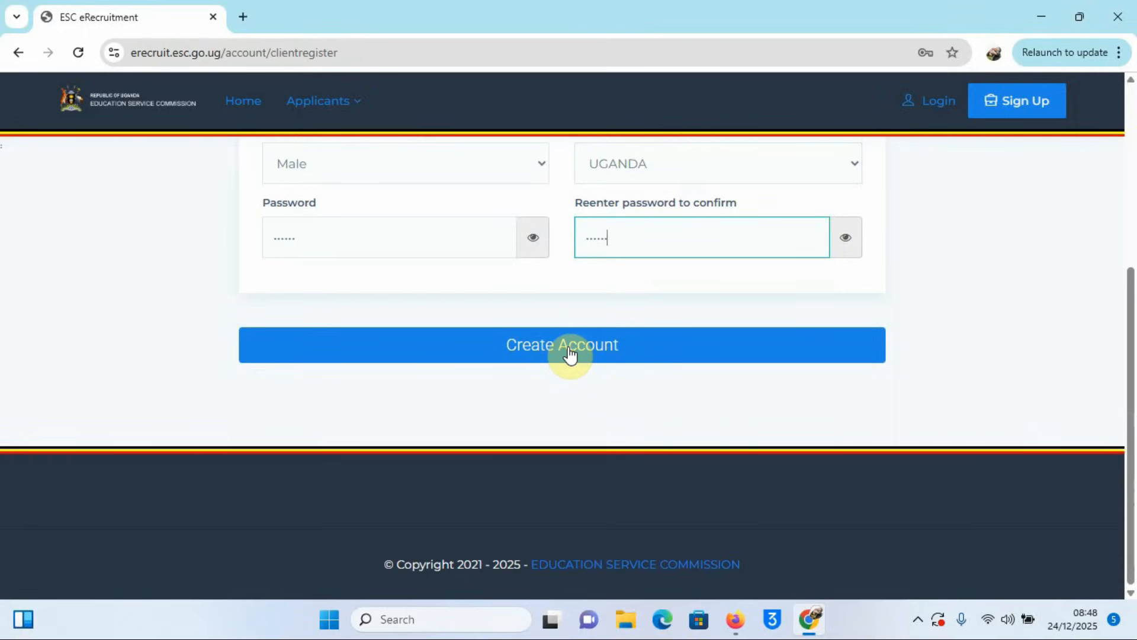
# Step: Create the applicant account and decline saving the password in the browser
pyautogui.click(569, 354)
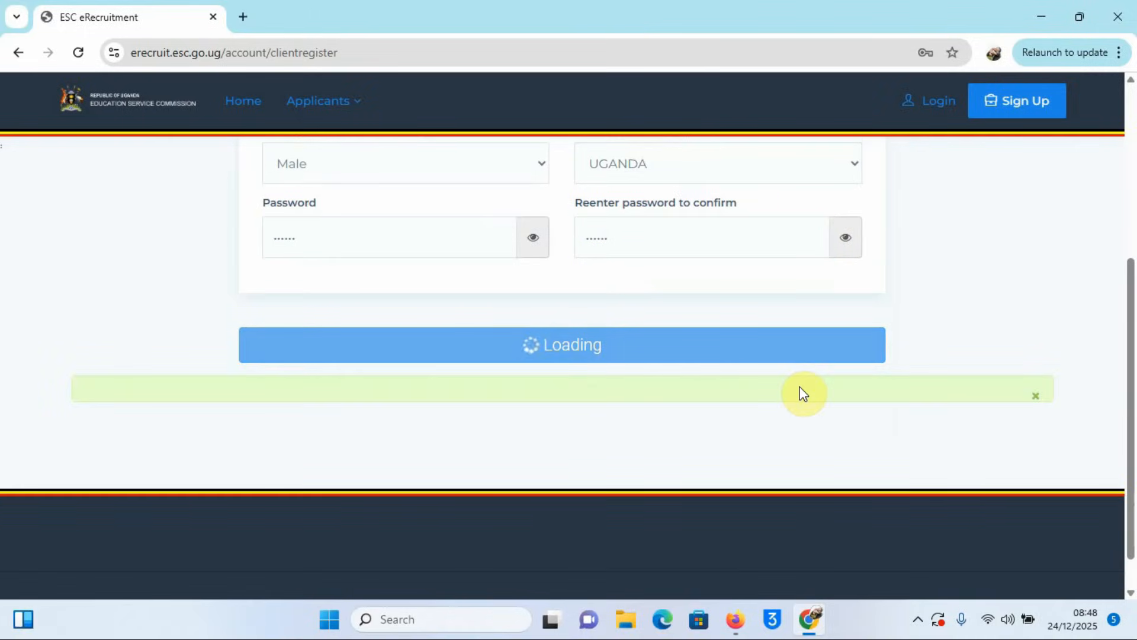
pyautogui.scroll(4, 797, 388)
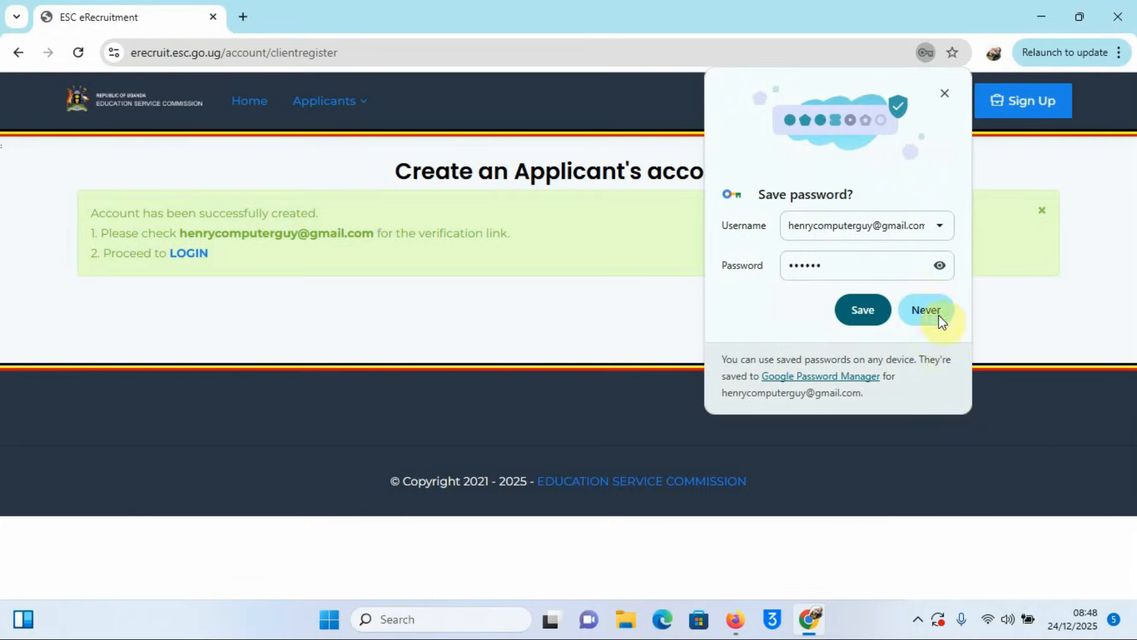
pyautogui.click(924, 314)
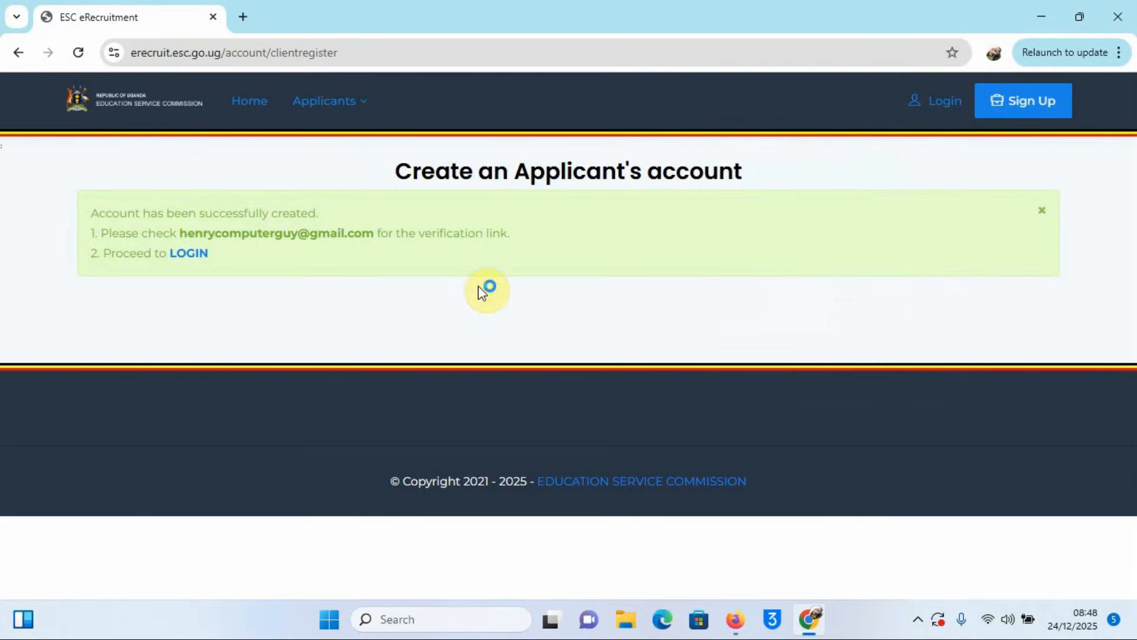
# Step: Open a new Chrome tab on Google and dismiss the ad privacy notice
pyautogui.click(243, 17)
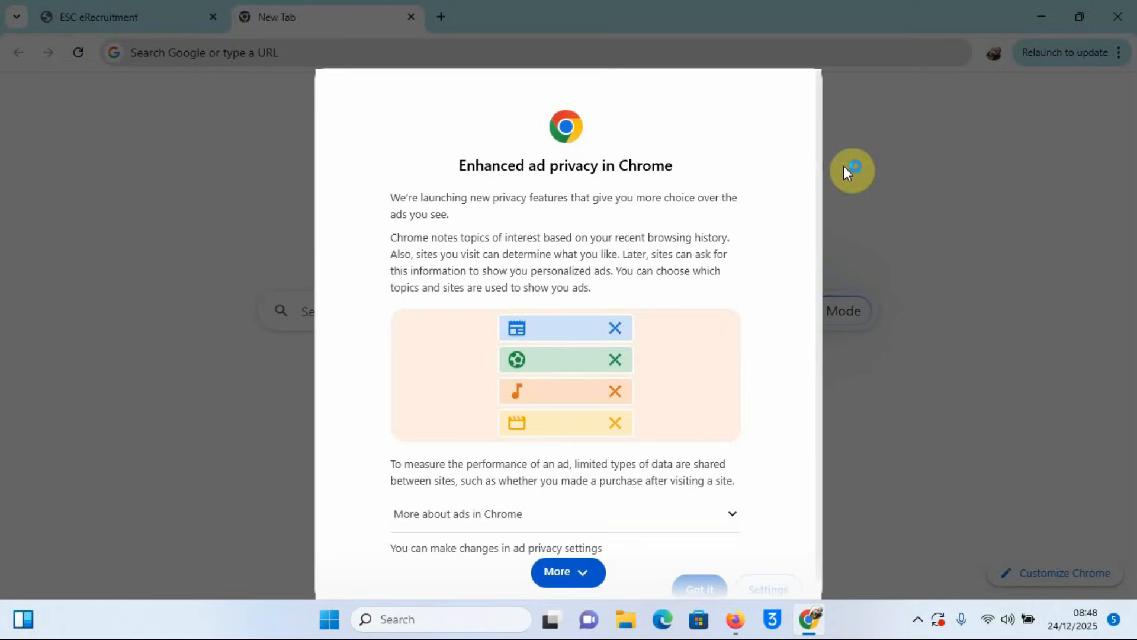
pyautogui.scroll(-2, 764, 491)
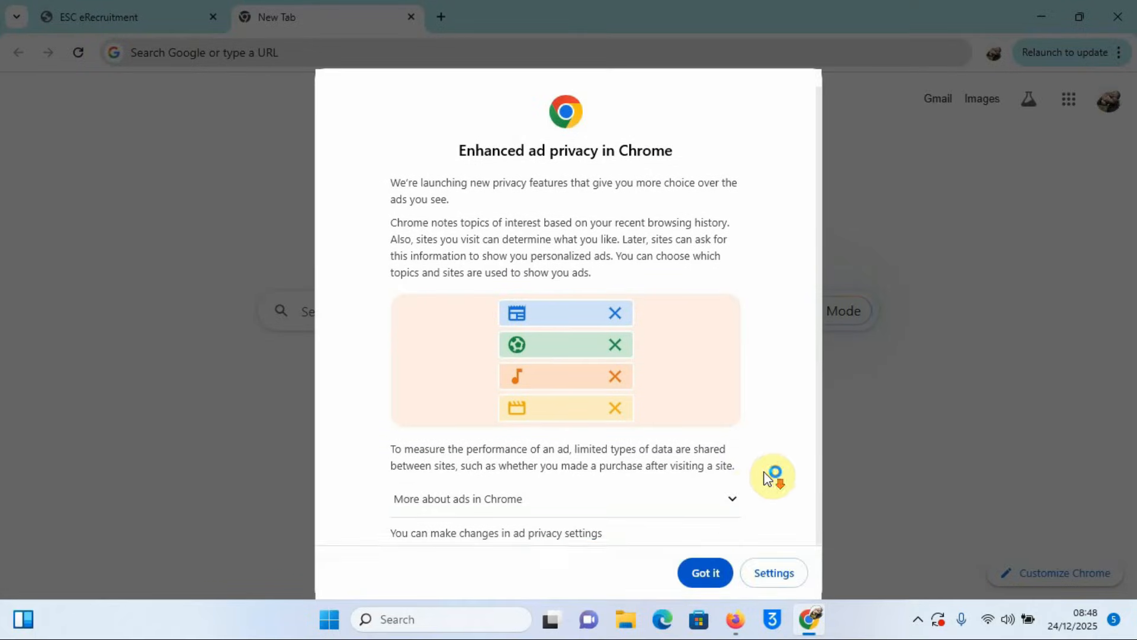
pyautogui.click(723, 573)
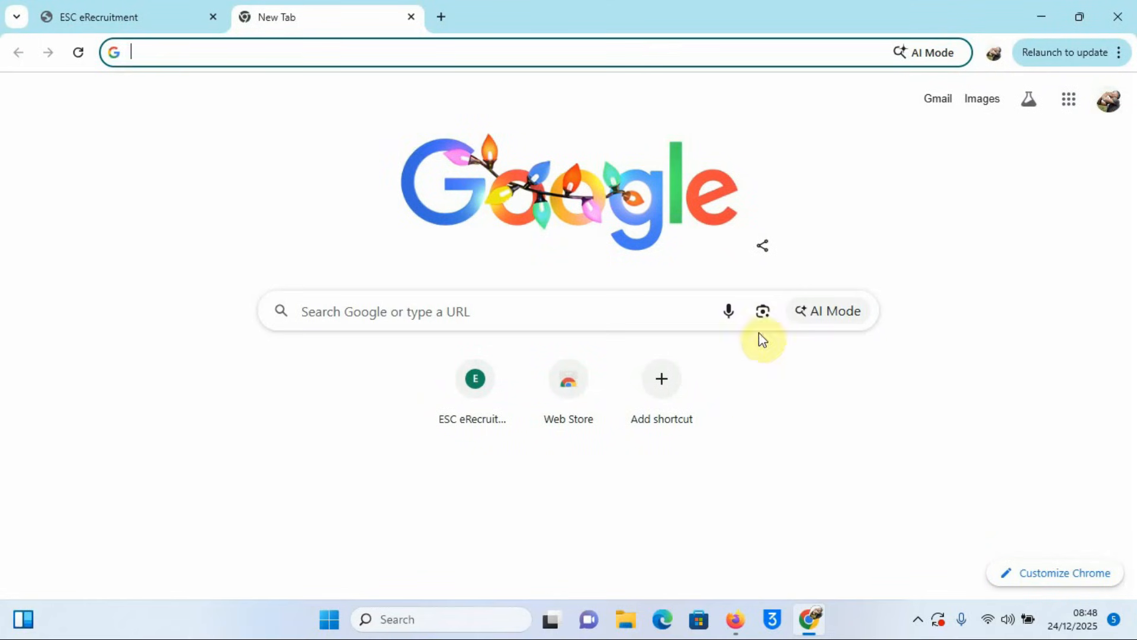
# Step: Go to Gmail from Google apps and open erecruit's 'Thank you for signing up' email
pyautogui.click(1070, 105)
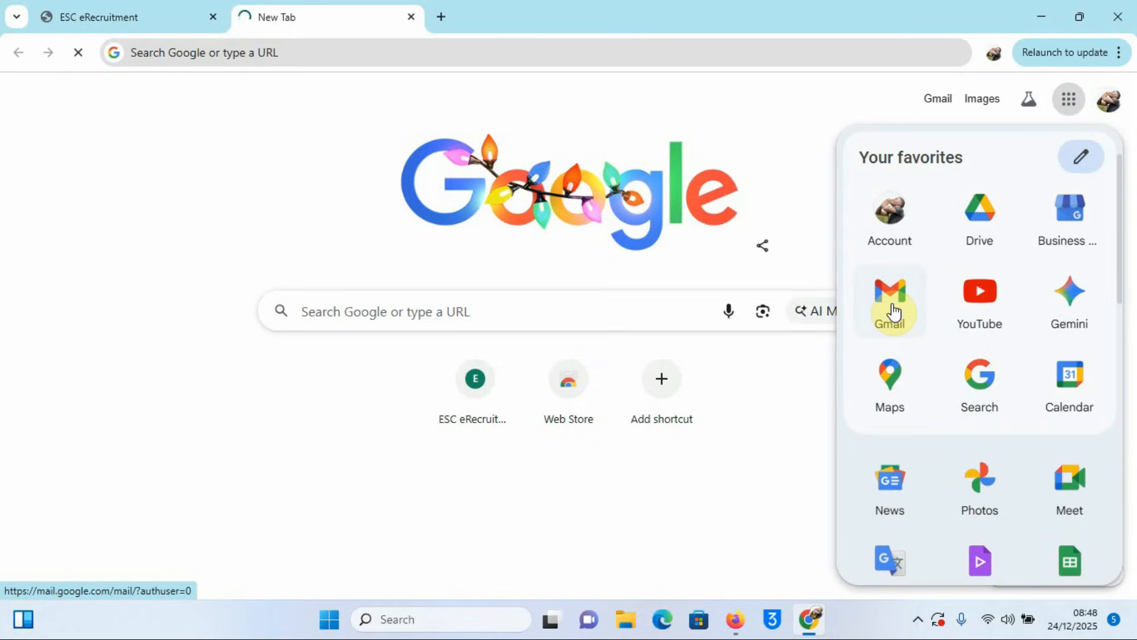
pyautogui.click(893, 311)
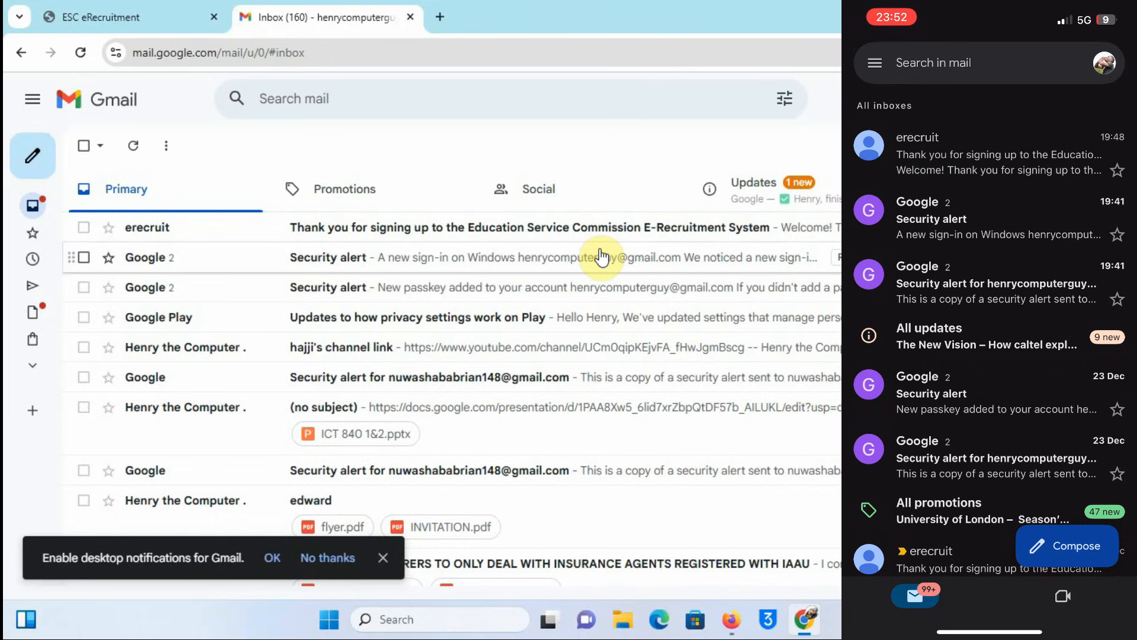
pyautogui.click(525, 235)
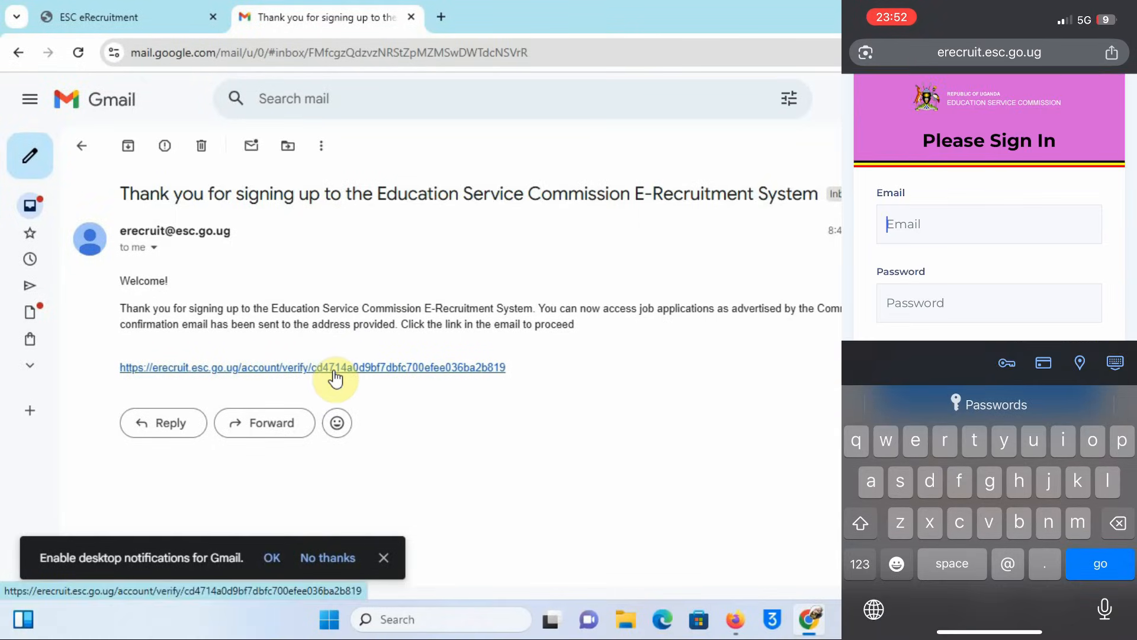
# Step: Follow the verification link and log in with the saved e-mail and the account password
pyautogui.click(332, 371)
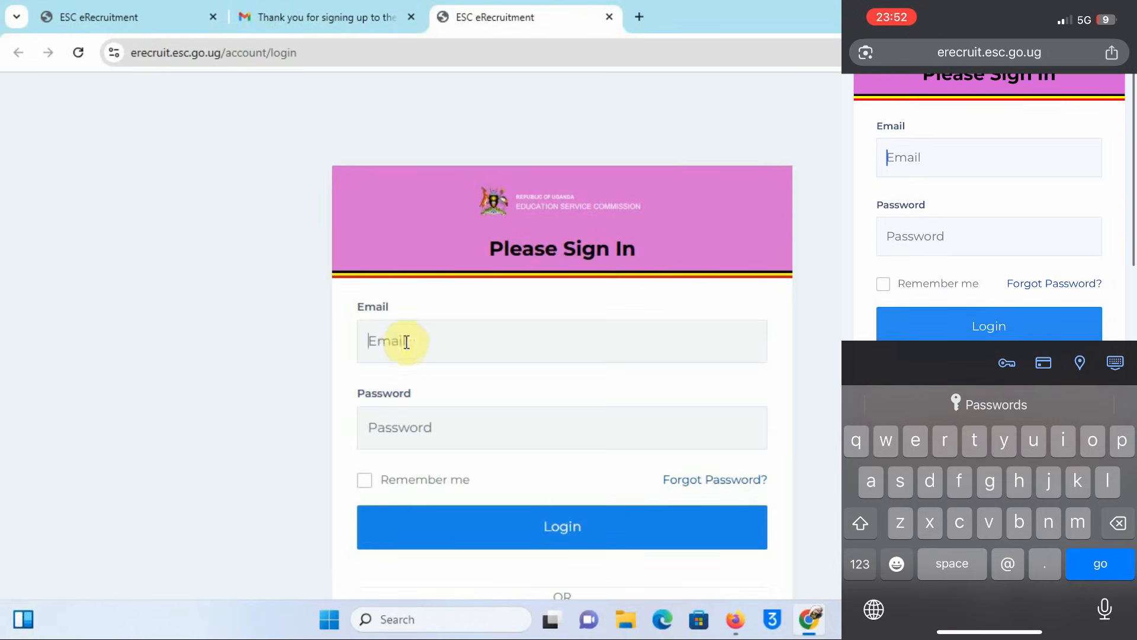
pyautogui.click(411, 343)
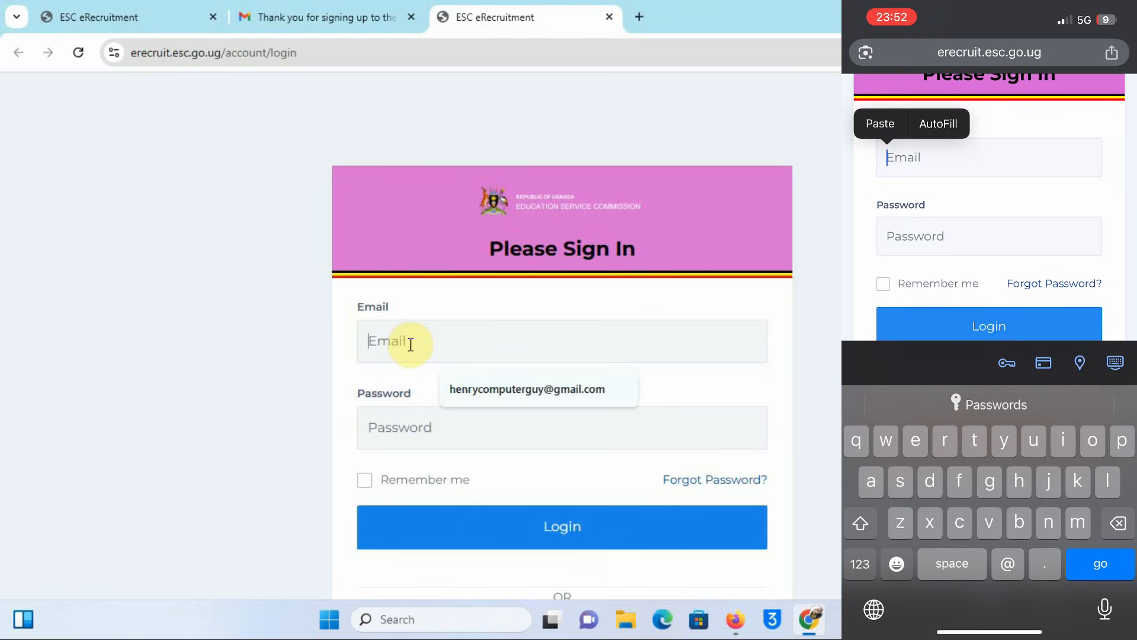
pyautogui.click(513, 390)
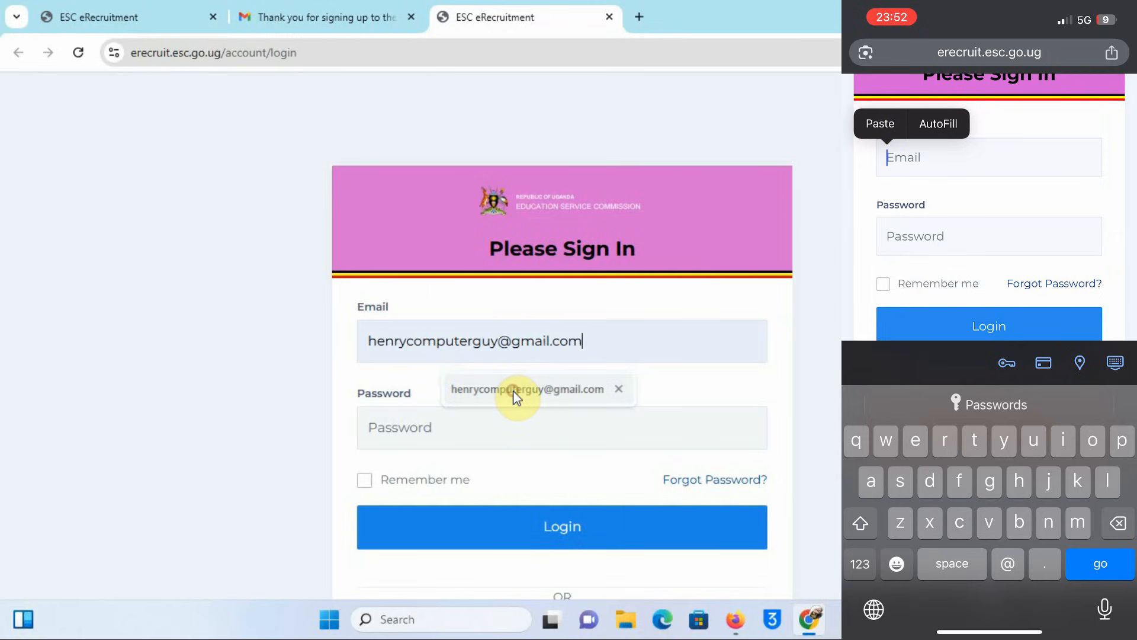
pyautogui.click(427, 430)
pyautogui.write('••••••')
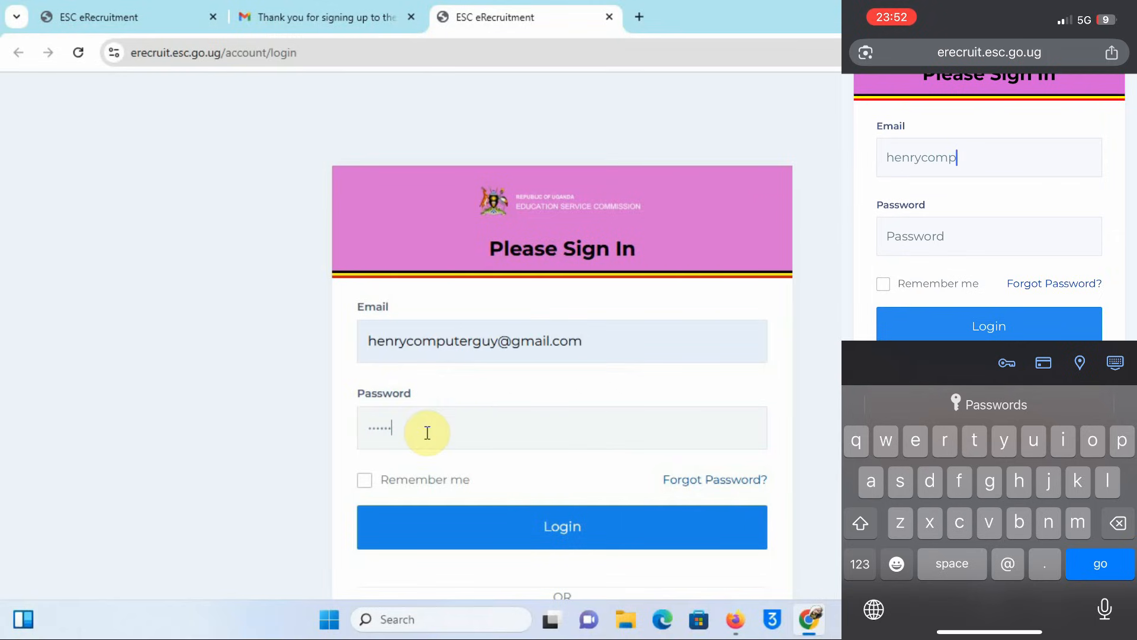
pyautogui.click(553, 536)
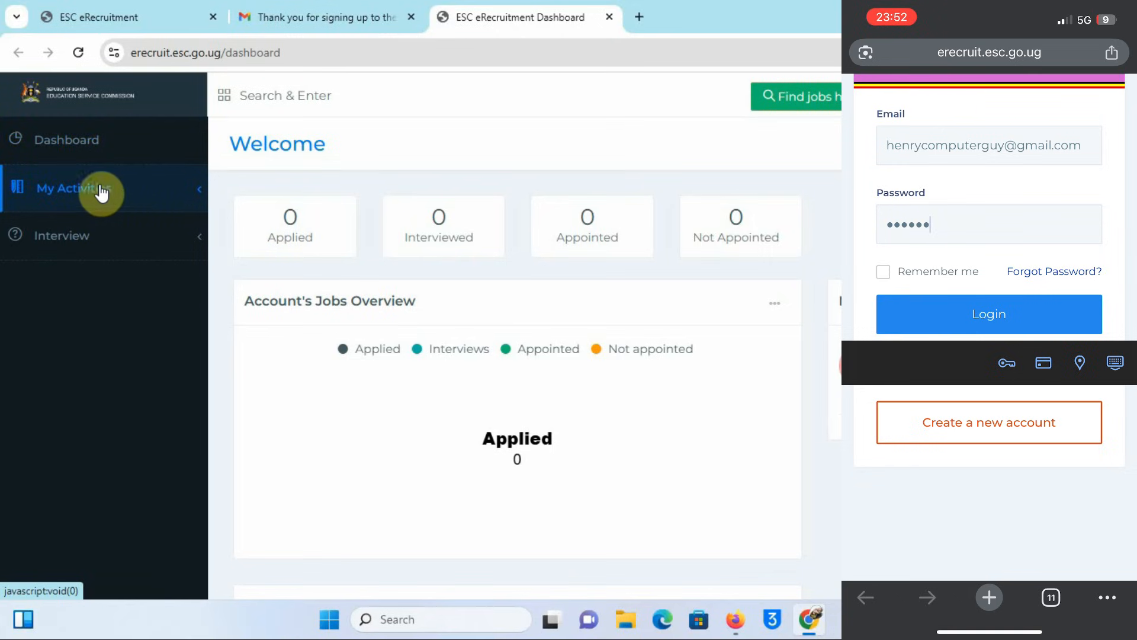
# Step: Expand My Activities and open My CV/Resume to view the 37%-complete profile
pyautogui.click(190, 198)
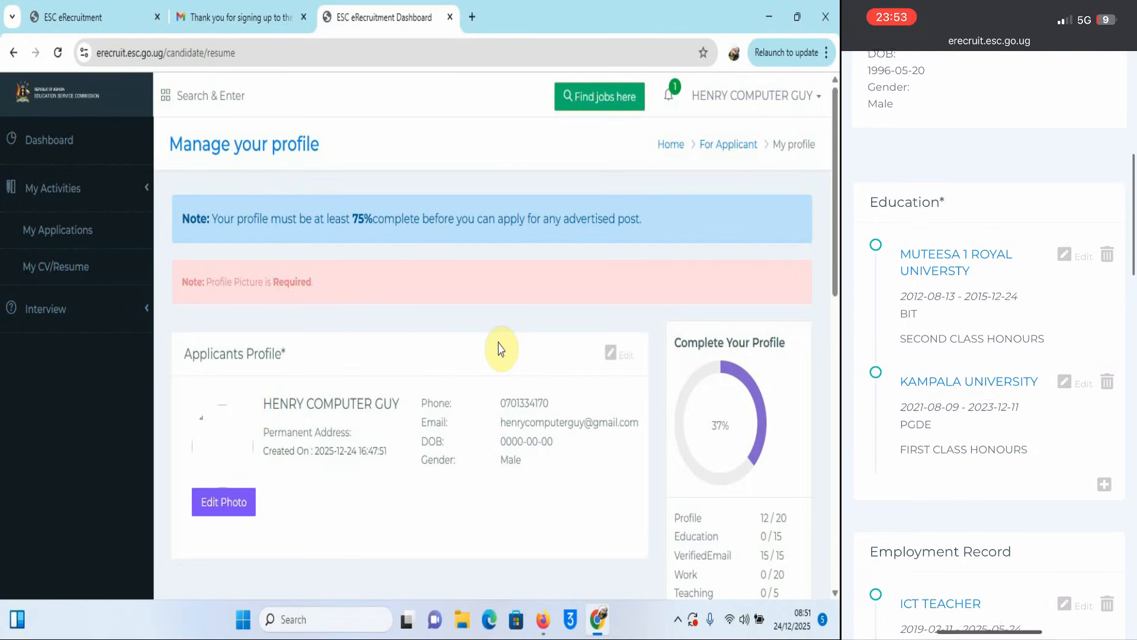
pyautogui.scroll(-2, 533, 403)
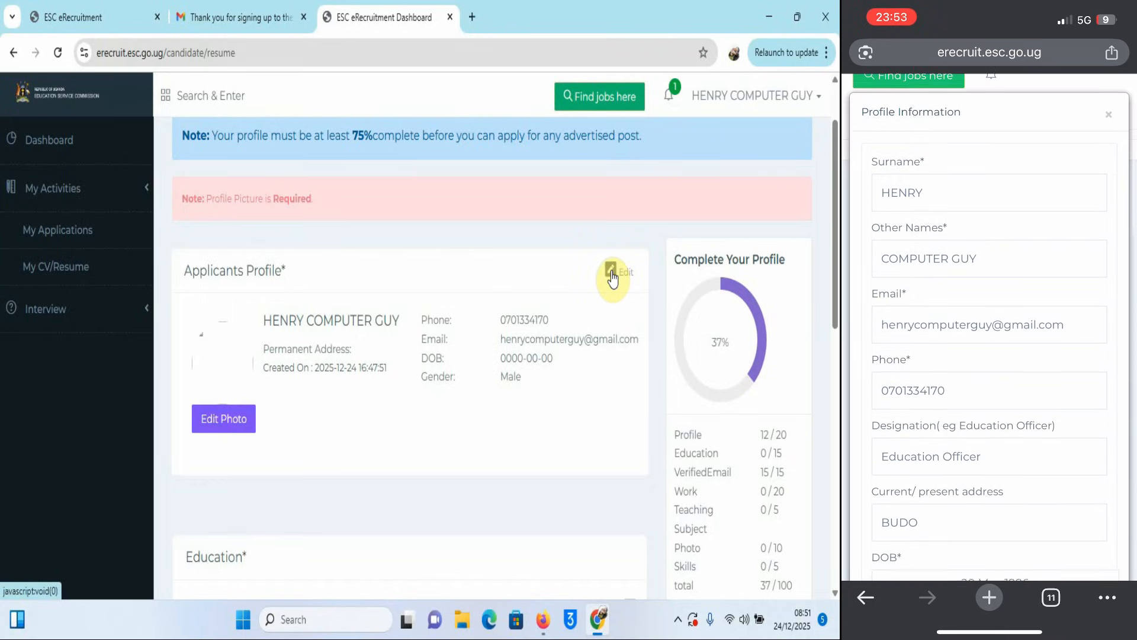
# Step: Open Profile Information and enter designation 'education Officer' plus the current address
pyautogui.click(611, 273)
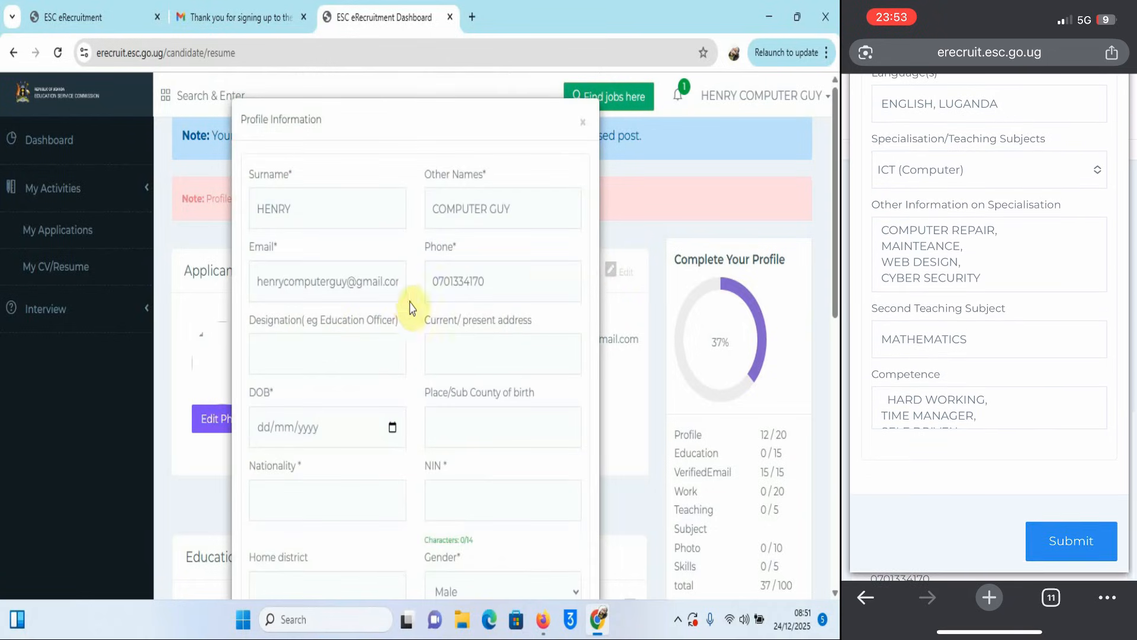
pyautogui.click(291, 355)
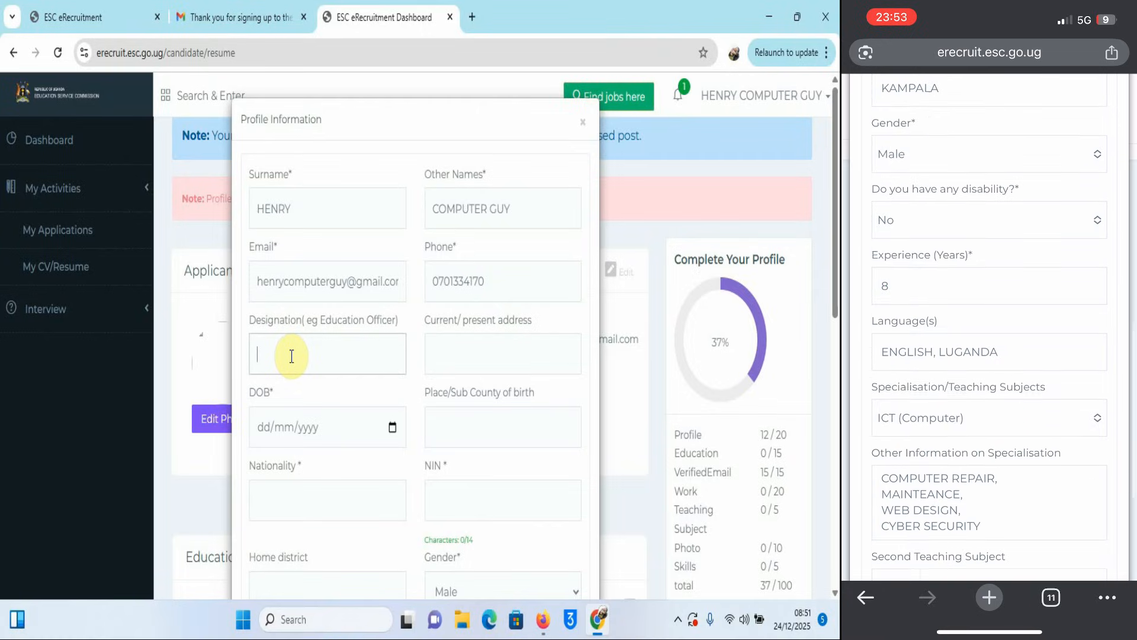
pyautogui.write('e')
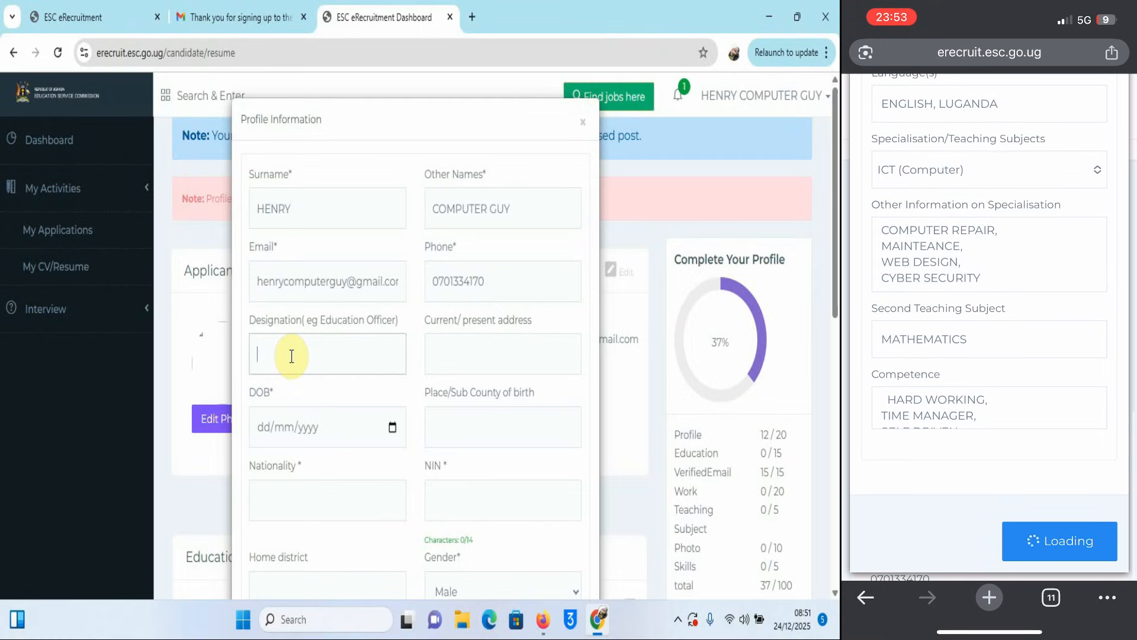
pyautogui.write('du')
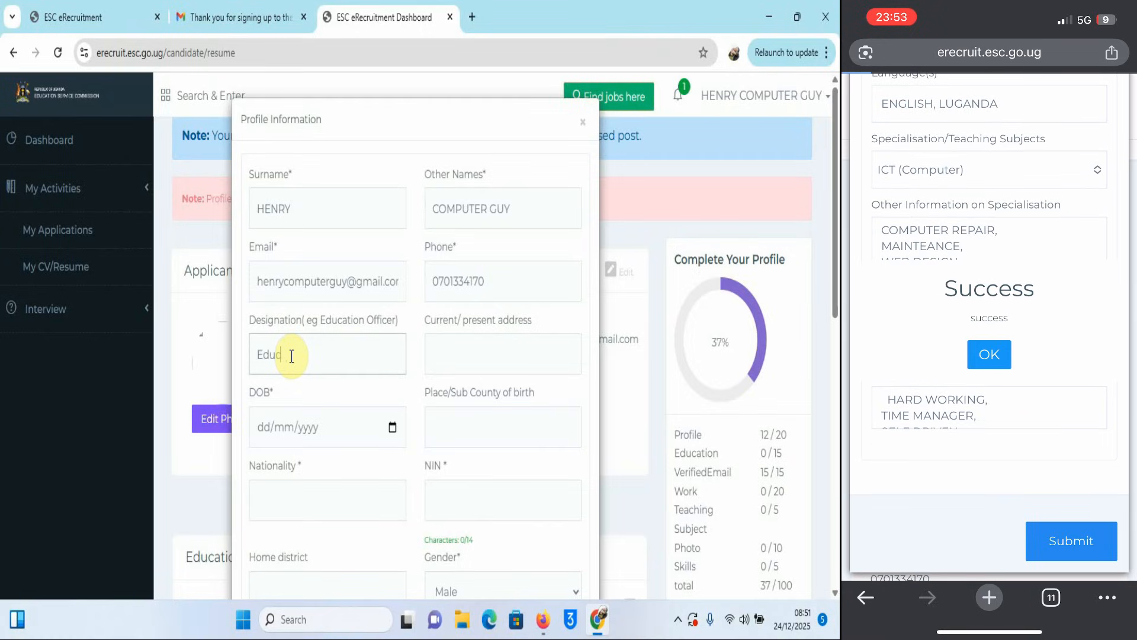
pyautogui.write('cation ')
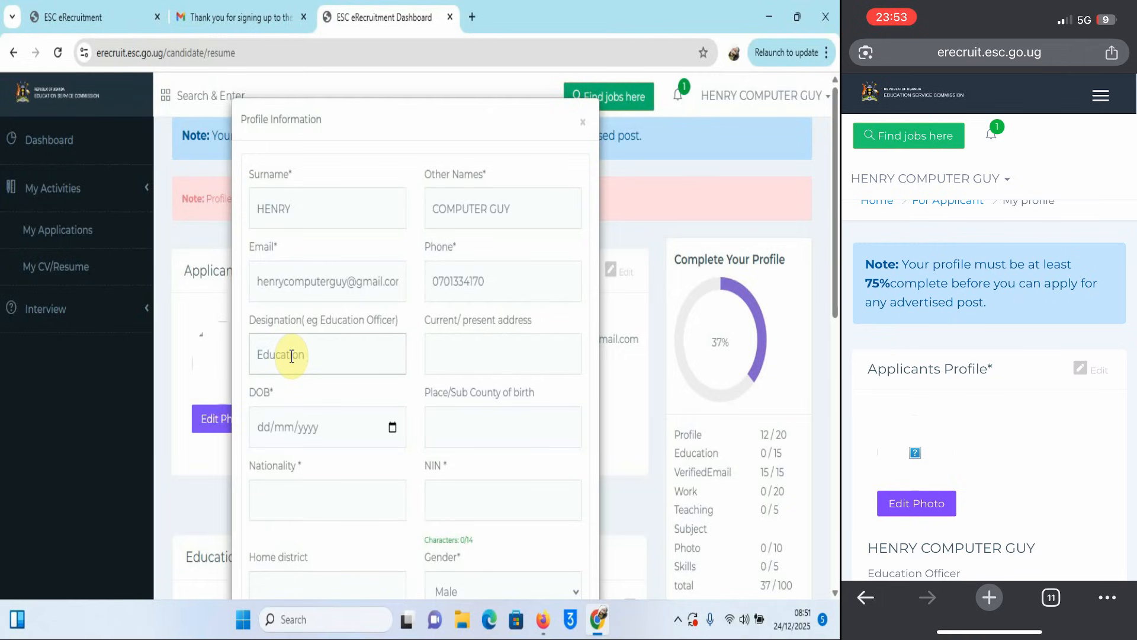
pyautogui.write('Officer')
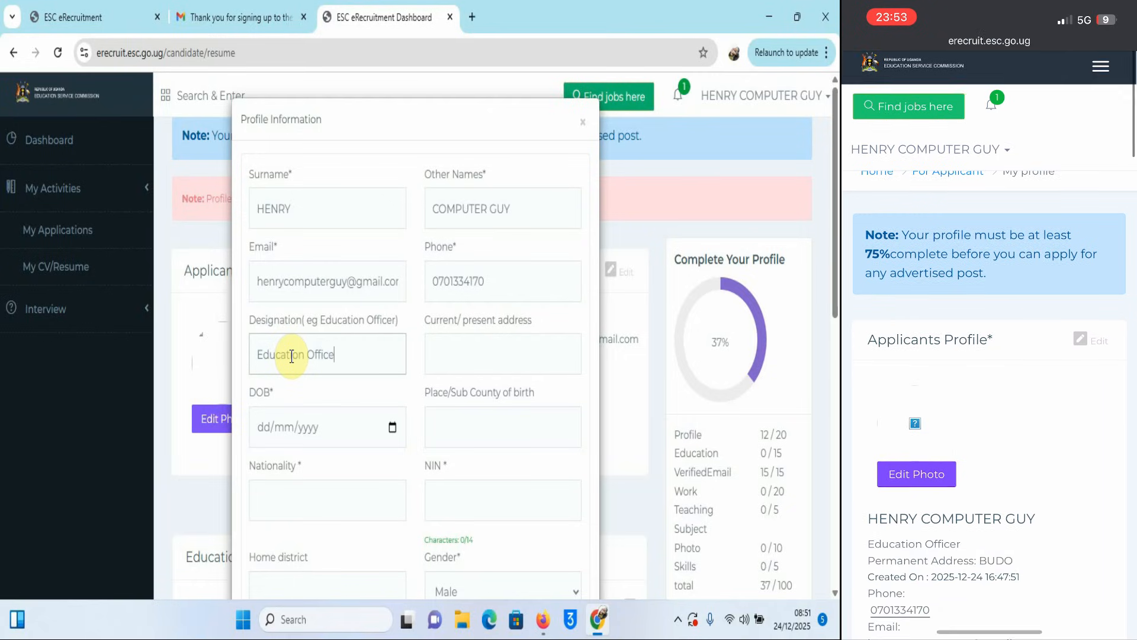
pyautogui.click(482, 358)
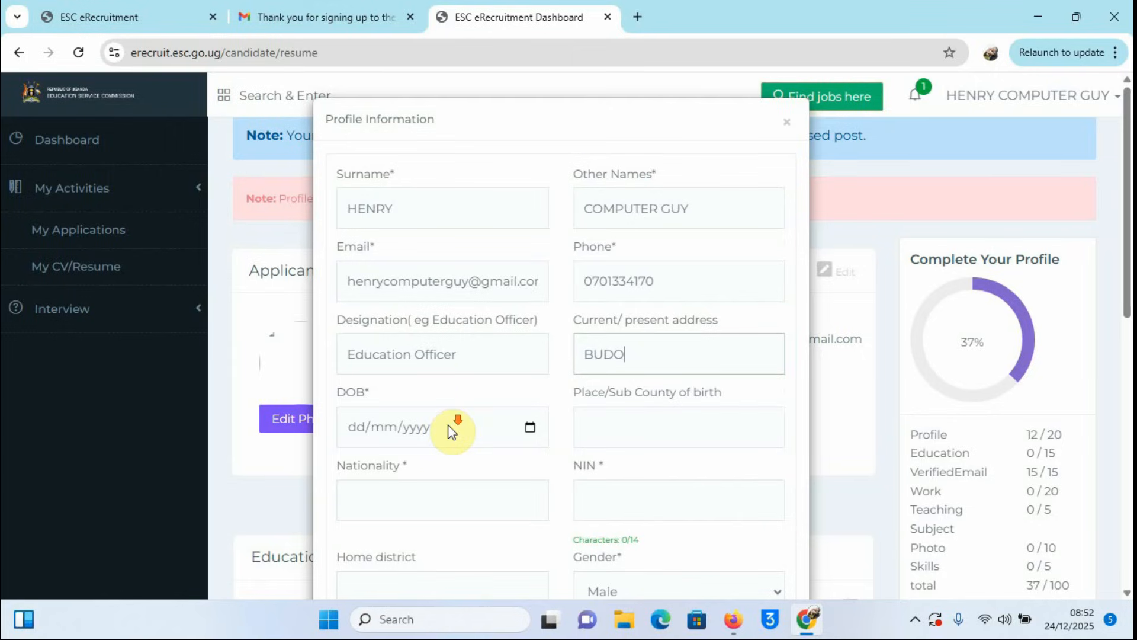
pyautogui.scroll(-1, 452, 431)
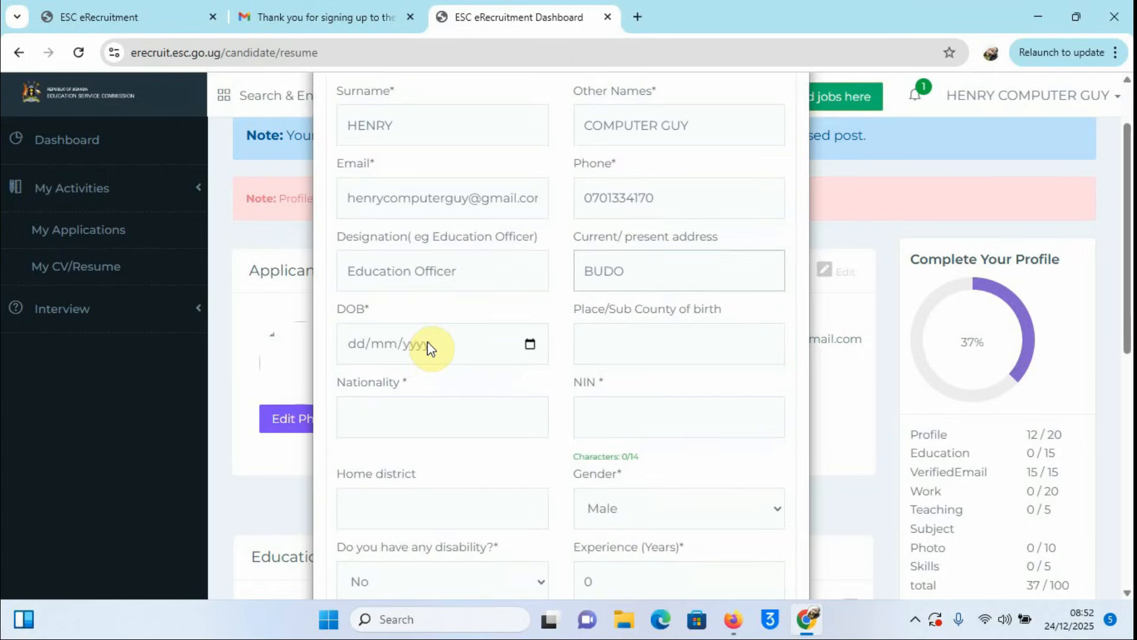
# Step: Page the DOB calendar back to May 1996 and pick day 20 (20/05/1996)
pyautogui.click(529, 344)
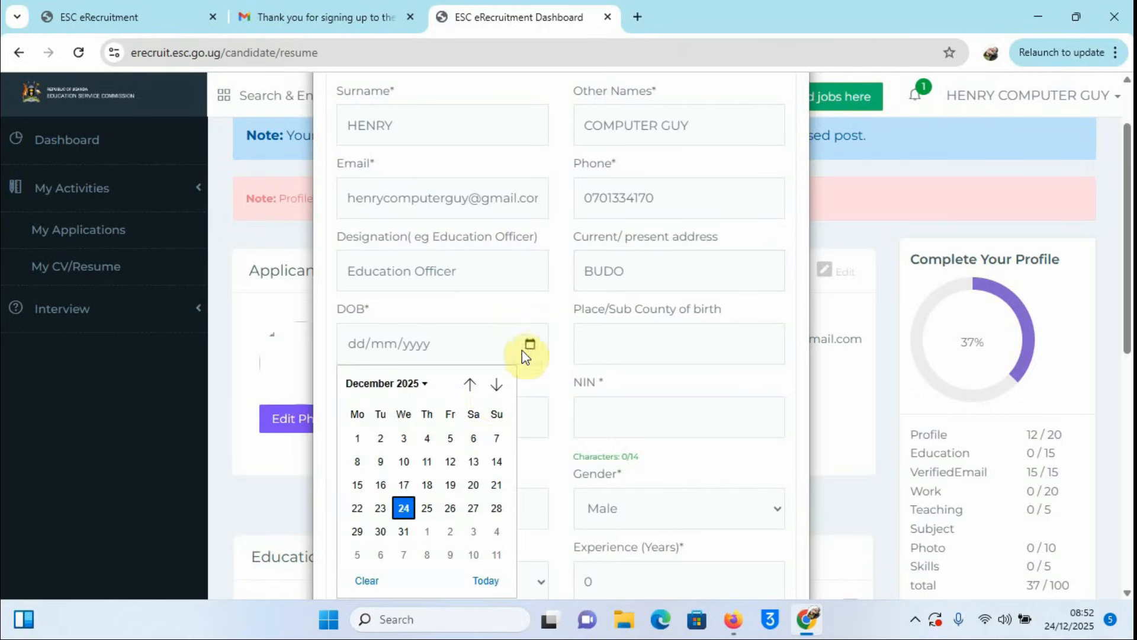
pyautogui.moveTo(479, 379); pyautogui.dragTo(464, 385)
pyautogui.click(468, 385)
pyautogui.click(468, 384)
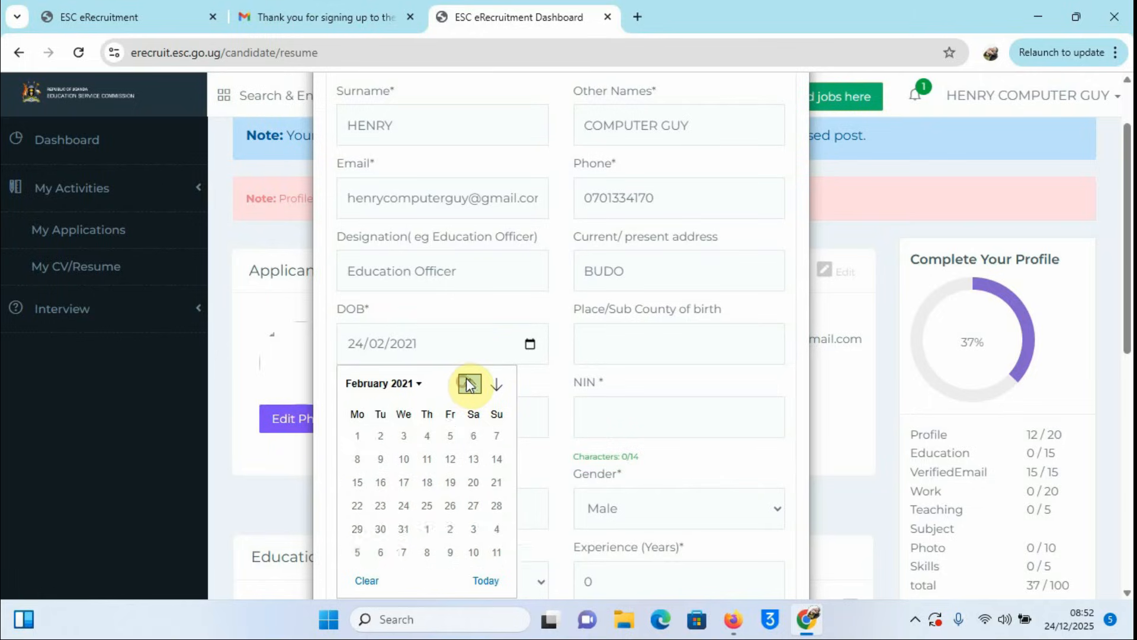
pyautogui.click(469, 385)
pyautogui.click(468, 385)
pyautogui.click(468, 385)
pyautogui.click(469, 385)
pyautogui.click(469, 385)
pyautogui.click(468, 385)
pyautogui.click(468, 385)
pyautogui.click(468, 385)
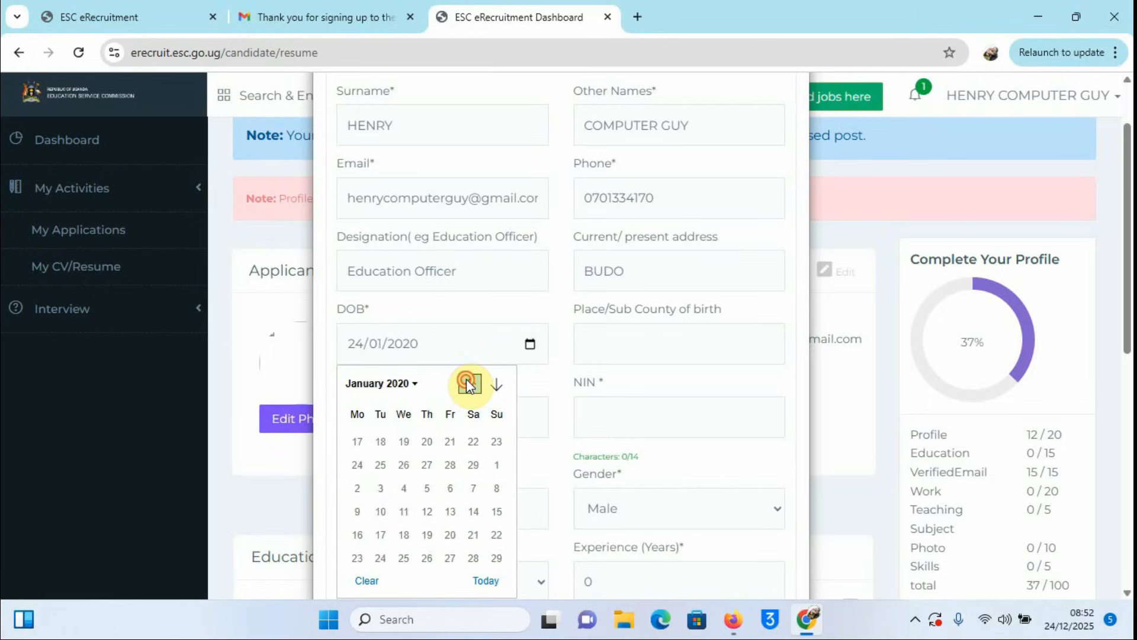
pyautogui.click(469, 385)
pyautogui.click(469, 385)
pyautogui.click(468, 385)
pyautogui.click(469, 384)
pyautogui.click(468, 385)
pyautogui.click(469, 385)
pyautogui.click(468, 385)
pyautogui.click(468, 385)
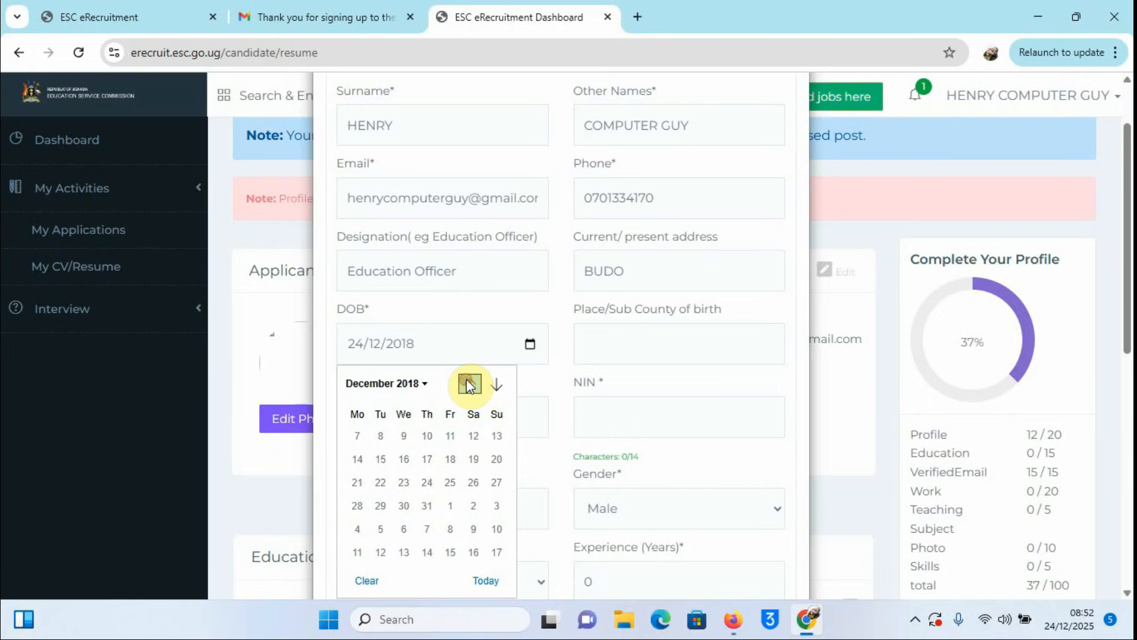
pyautogui.click(468, 385)
pyautogui.click(468, 385)
pyautogui.click(468, 385)
pyautogui.click(469, 385)
pyautogui.click(468, 385)
pyautogui.click(468, 384)
pyautogui.doubleClick(468, 385)
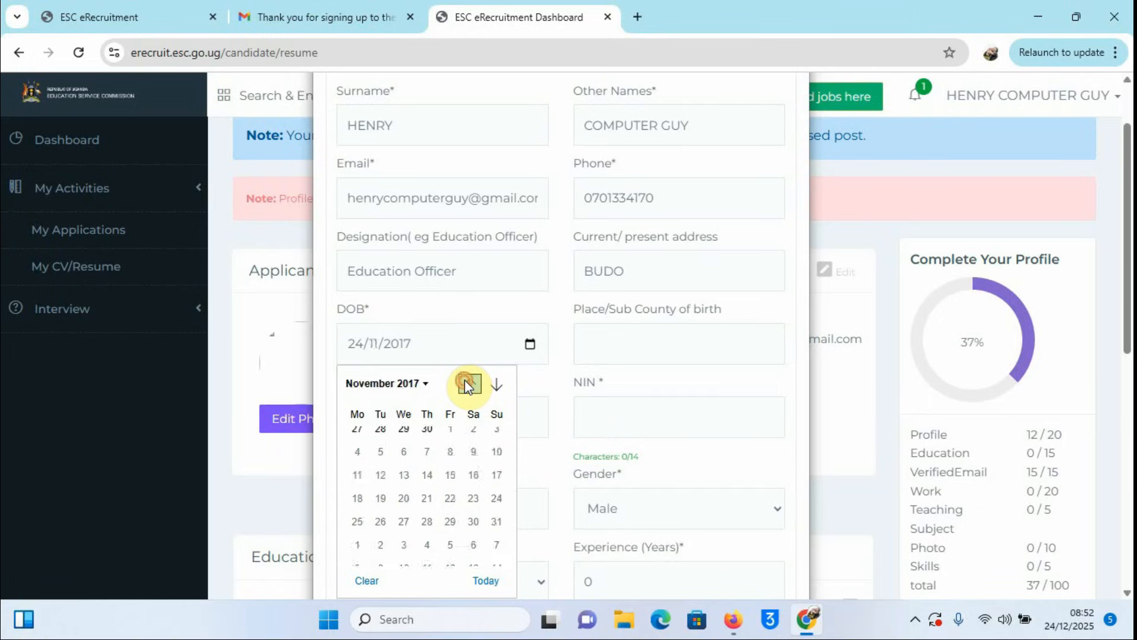
pyautogui.doubleClick(468, 385)
pyautogui.doubleClick(469, 385)
pyautogui.doubleClick(469, 385)
pyautogui.click(468, 385)
pyautogui.doubleClick(469, 385)
pyautogui.click(468, 385)
pyautogui.doubleClick(468, 385)
pyautogui.click(468, 385)
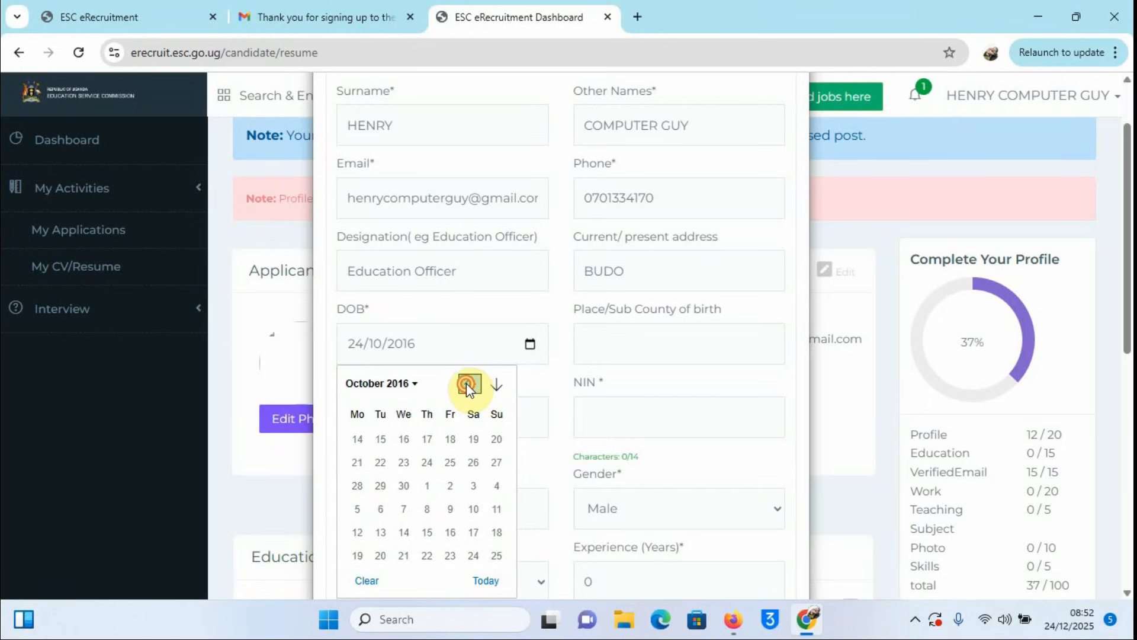
pyautogui.doubleClick(468, 385)
pyautogui.doubleClick(468, 385)
pyautogui.doubleClick(468, 385)
pyautogui.doubleClick(468, 385)
pyautogui.doubleClick(468, 385)
pyautogui.click(468, 385)
pyautogui.doubleClick(469, 385)
pyautogui.doubleClick(468, 385)
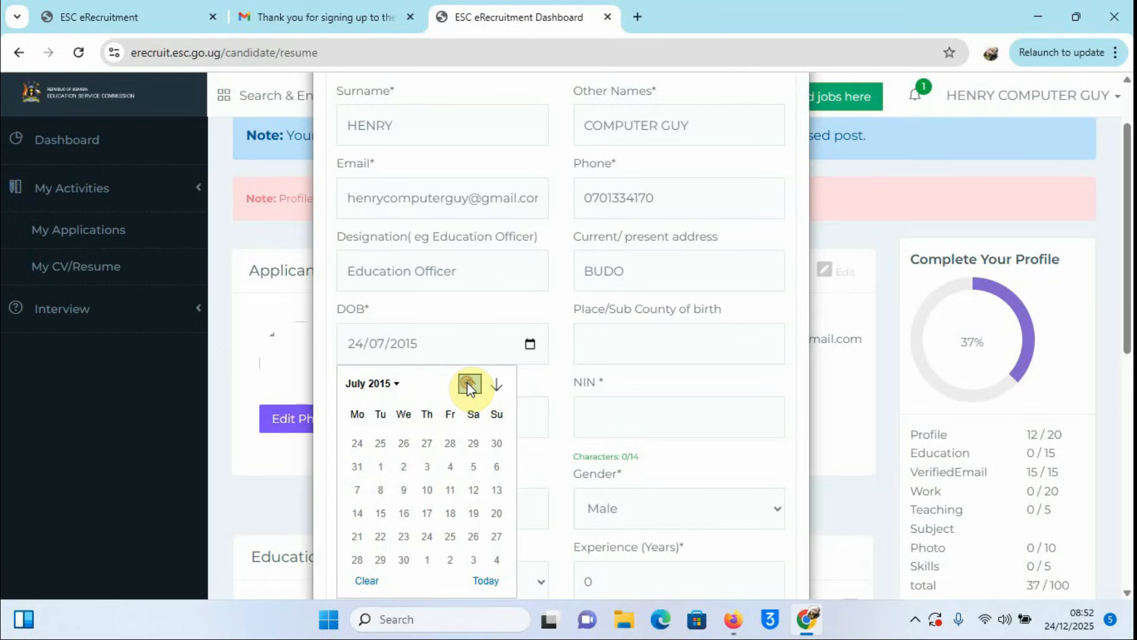
pyautogui.doubleClick(469, 385)
pyautogui.doubleClick(468, 385)
pyautogui.doubleClick(468, 385)
pyautogui.doubleClick(469, 385)
pyautogui.doubleClick(469, 385)
pyautogui.doubleClick(468, 384)
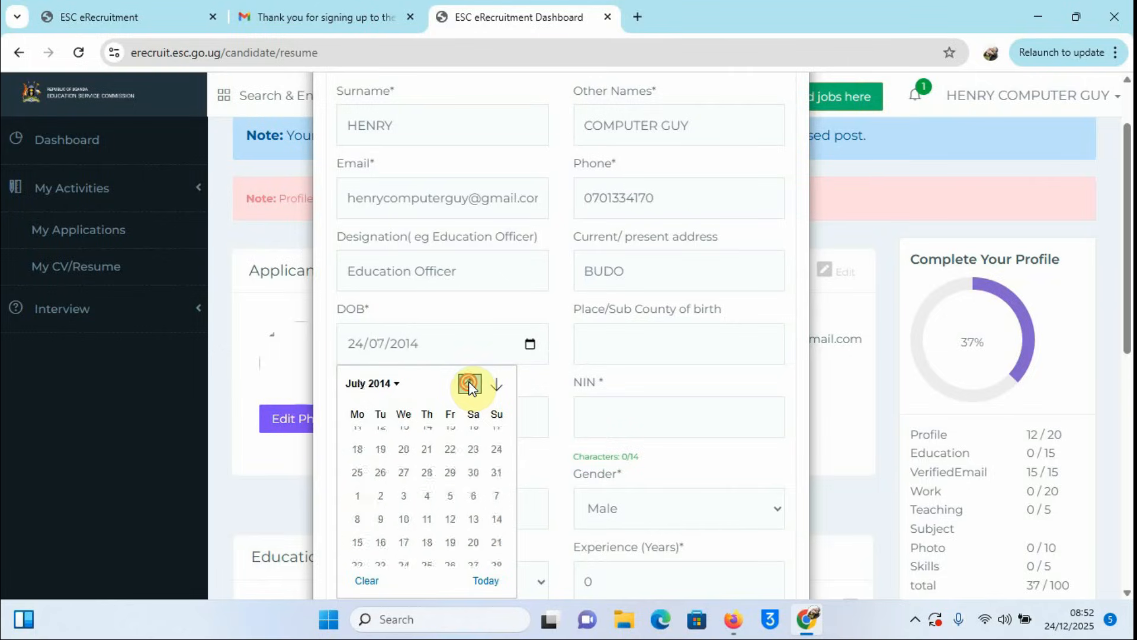
pyautogui.doubleClick(468, 385)
pyautogui.click(468, 385)
pyautogui.doubleClick(469, 385)
pyautogui.click(468, 385)
pyautogui.doubleClick(468, 385)
pyautogui.click(470, 385)
pyautogui.doubleClick(470, 385)
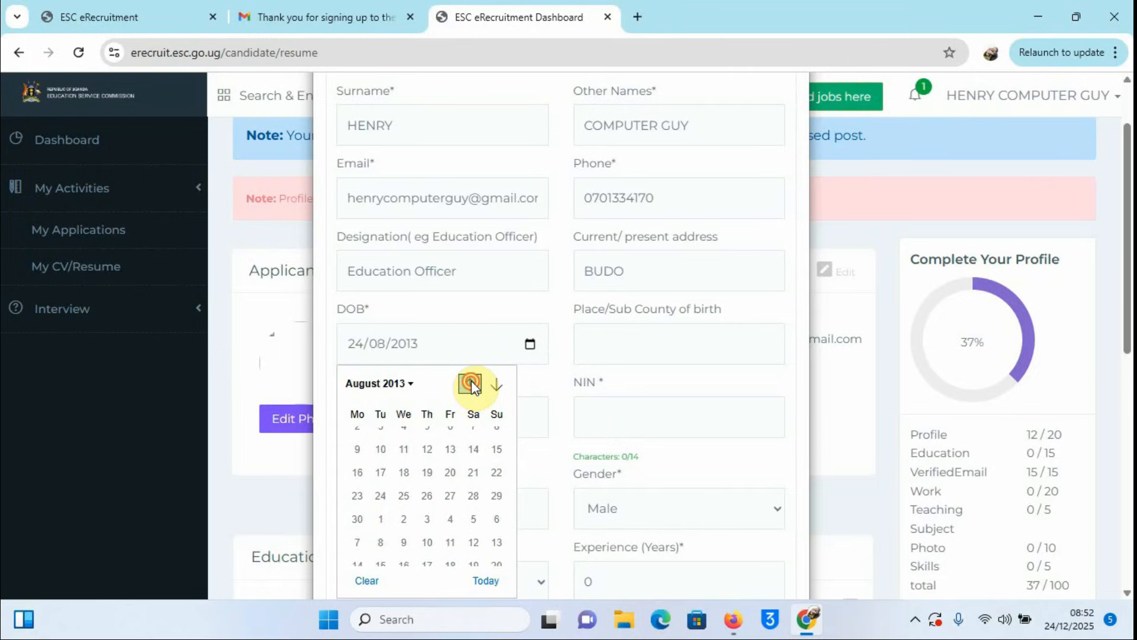
pyautogui.doubleClick(470, 385)
pyautogui.click(469, 384)
pyautogui.doubleClick(470, 385)
pyautogui.click(469, 385)
pyautogui.doubleClick(468, 385)
pyautogui.click(469, 385)
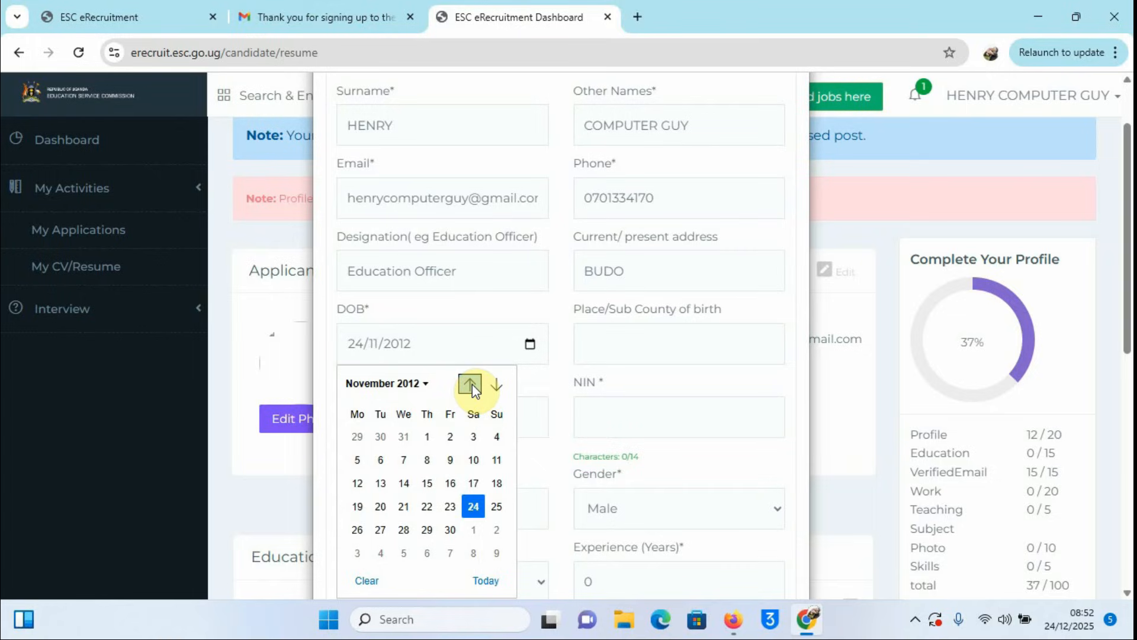
pyautogui.click(471, 385)
pyautogui.doubleClick(471, 384)
pyautogui.doubleClick(470, 384)
pyautogui.doubleClick(470, 385)
pyautogui.doubleClick(469, 385)
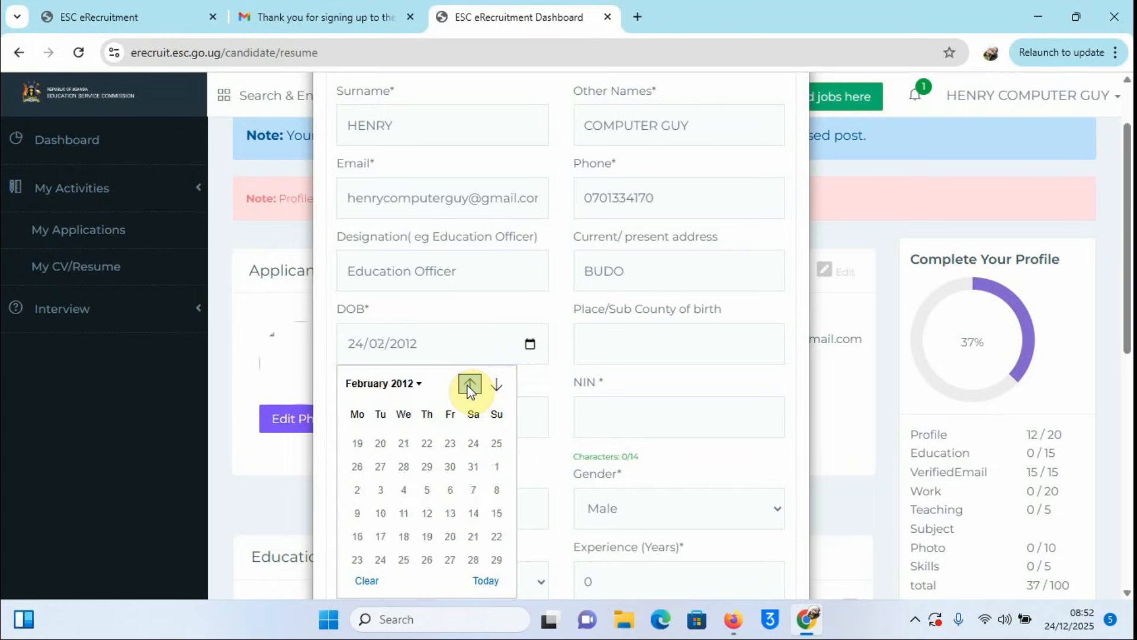
pyautogui.doubleClick(469, 385)
pyautogui.doubleClick(469, 385)
pyautogui.click(468, 385)
pyautogui.doubleClick(467, 385)
pyautogui.click(467, 385)
pyautogui.doubleClick(467, 385)
pyautogui.click(466, 385)
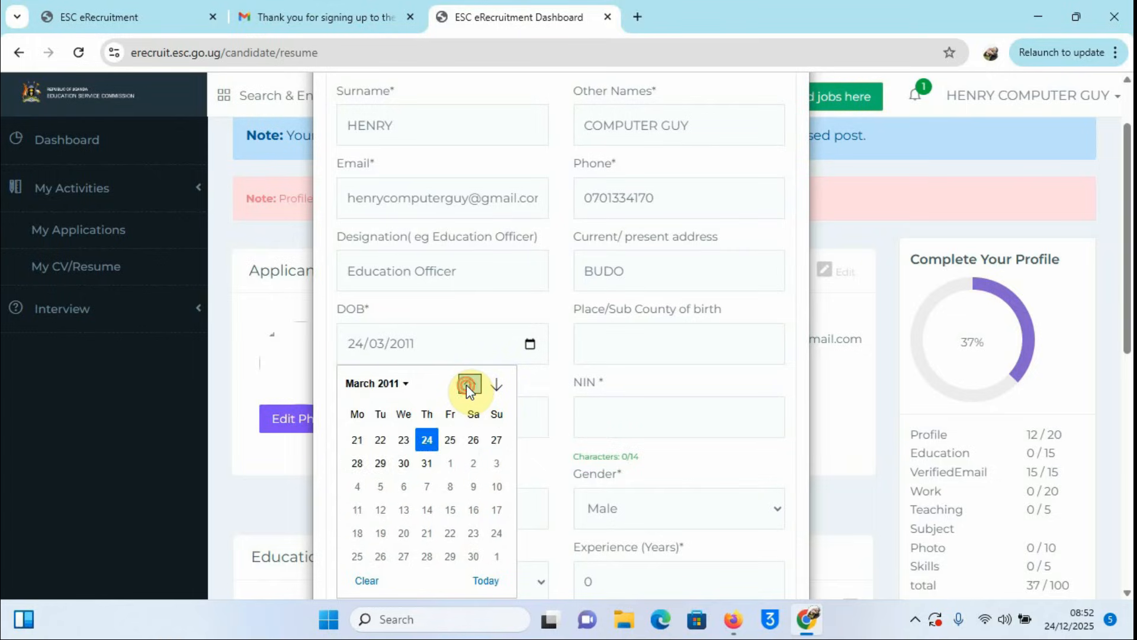
pyautogui.click(470, 386)
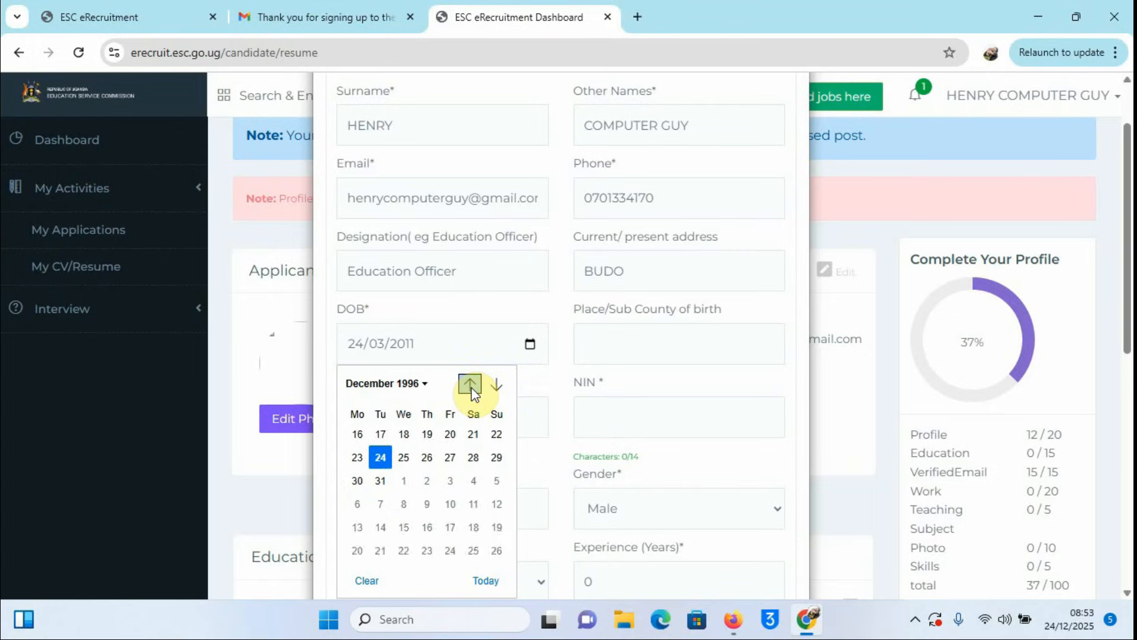
pyautogui.click(470, 386)
pyautogui.click(471, 386)
pyautogui.doubleClick(470, 386)
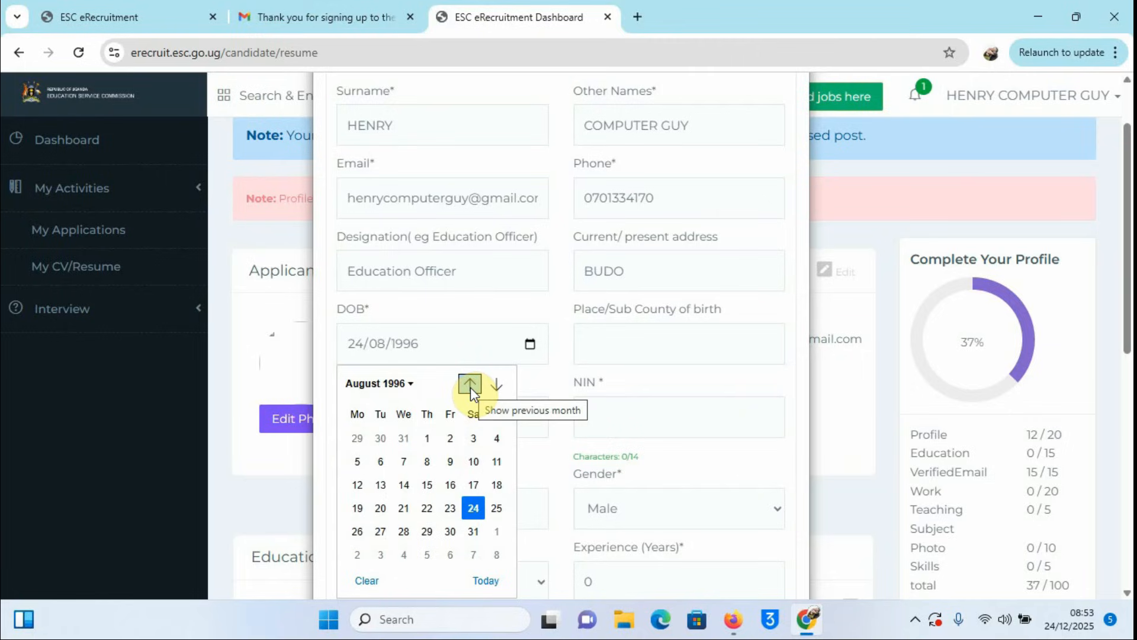
pyautogui.click(471, 386)
pyautogui.click(470, 386)
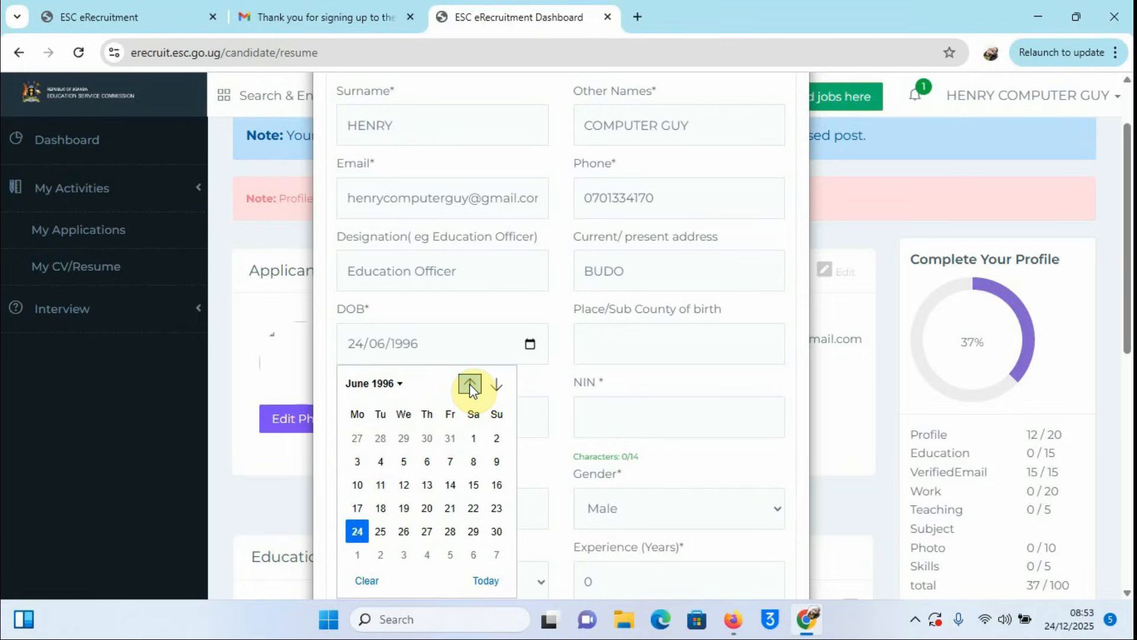
pyautogui.doubleClick(470, 386)
pyautogui.click(470, 386)
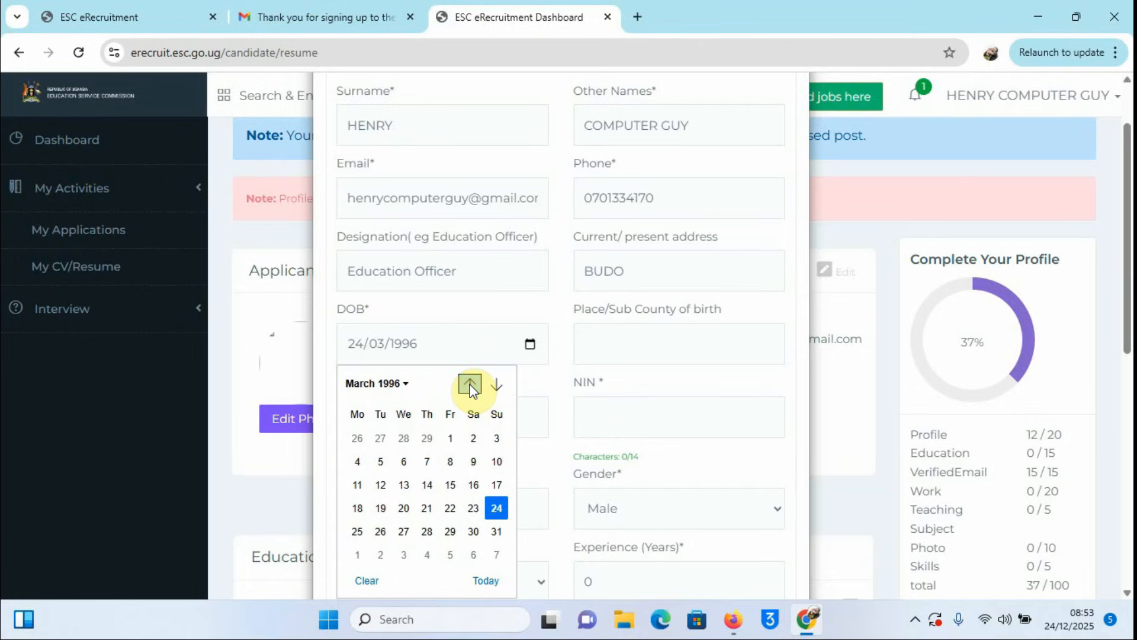
pyautogui.click(471, 386)
pyautogui.click(488, 387)
pyautogui.click(488, 386)
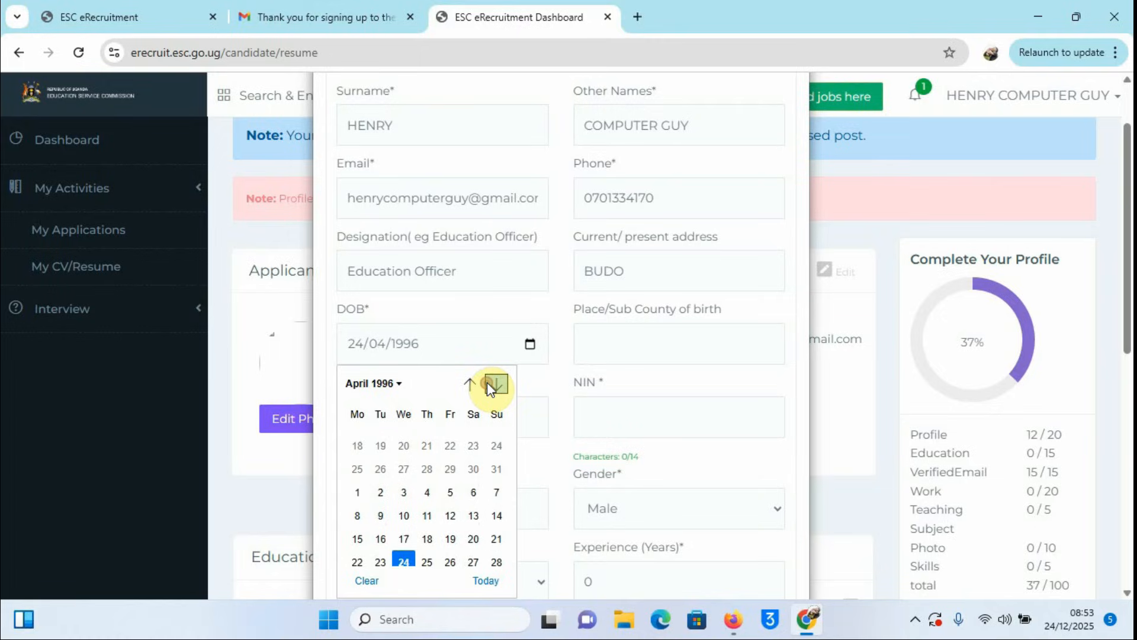
pyautogui.click(488, 386)
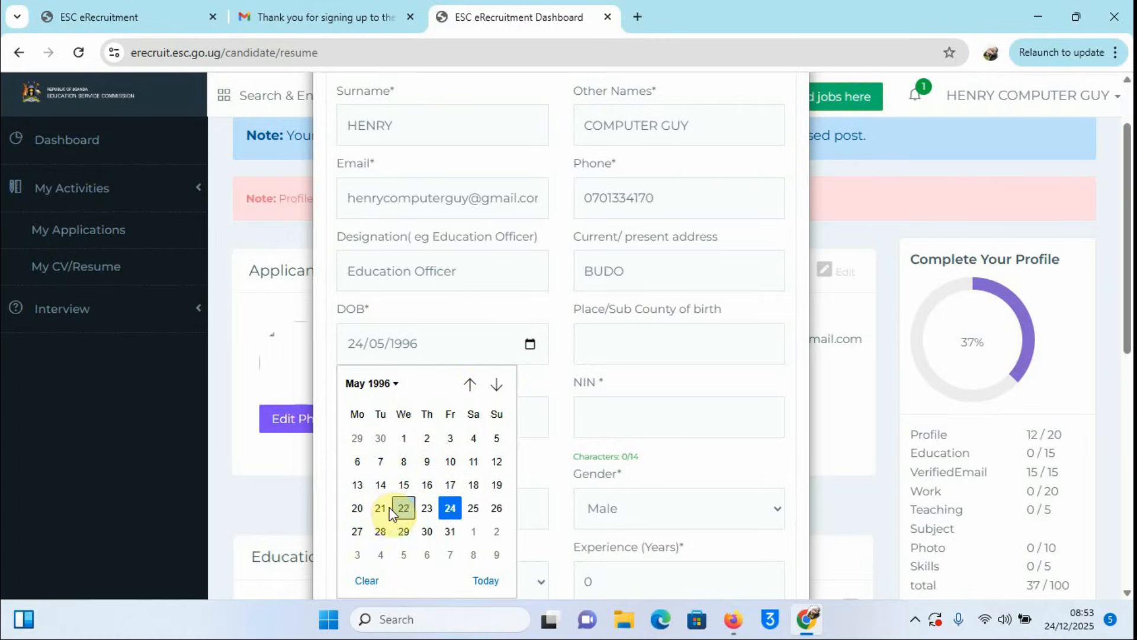
pyautogui.click(357, 509)
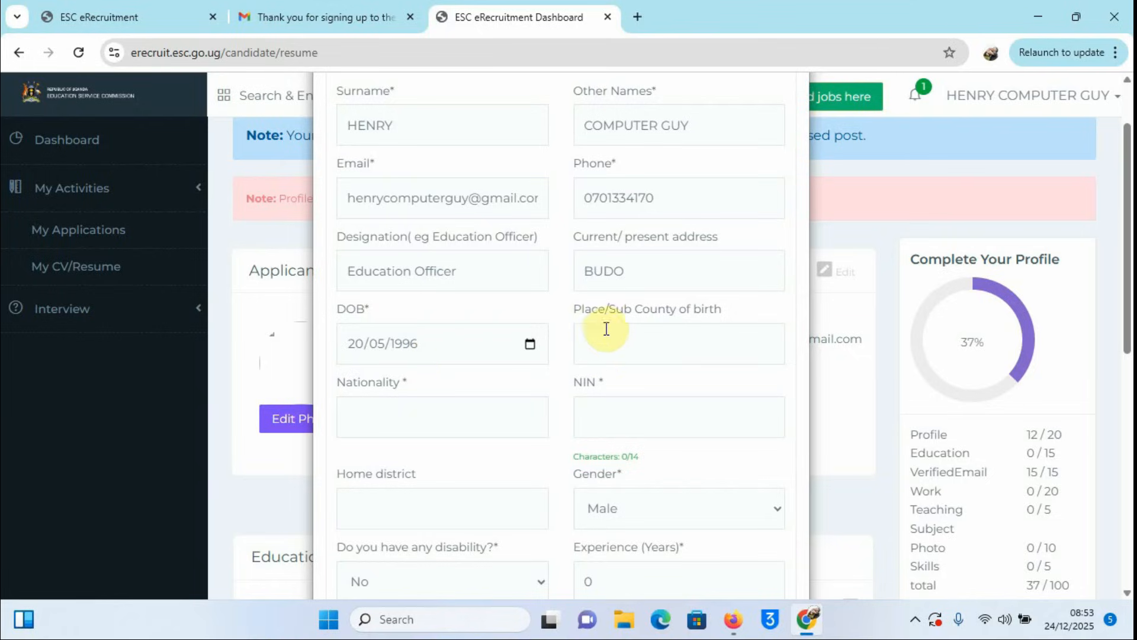
# Step: Fill in place of birth, nationality UGANDAN, the national ID number and home district KAMPALA
pyautogui.click(619, 350)
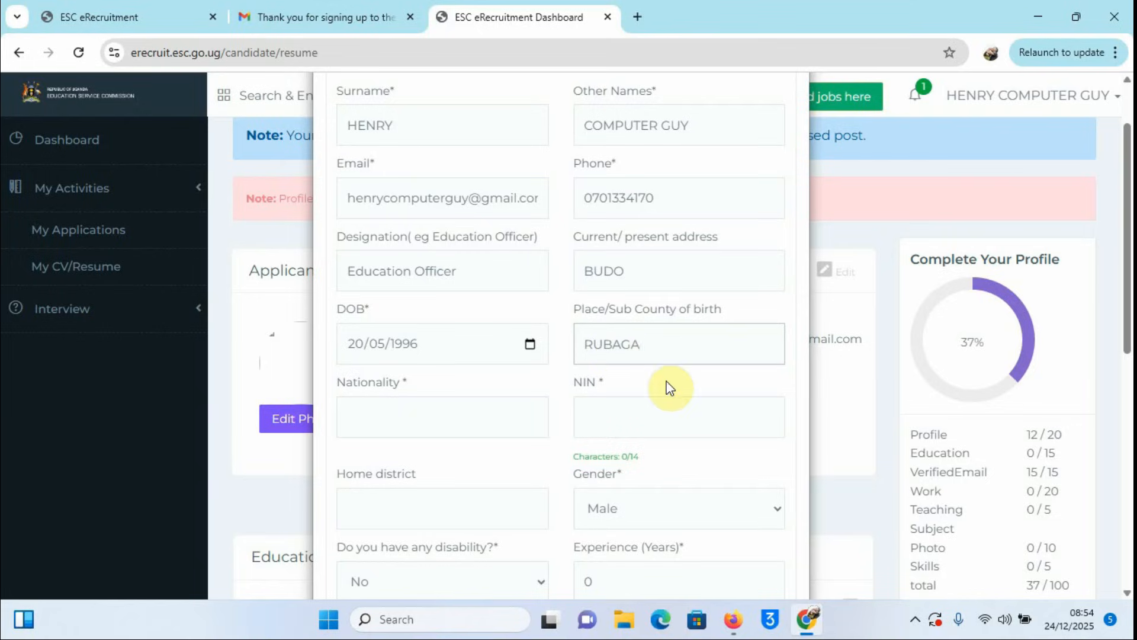
pyautogui.click(393, 424)
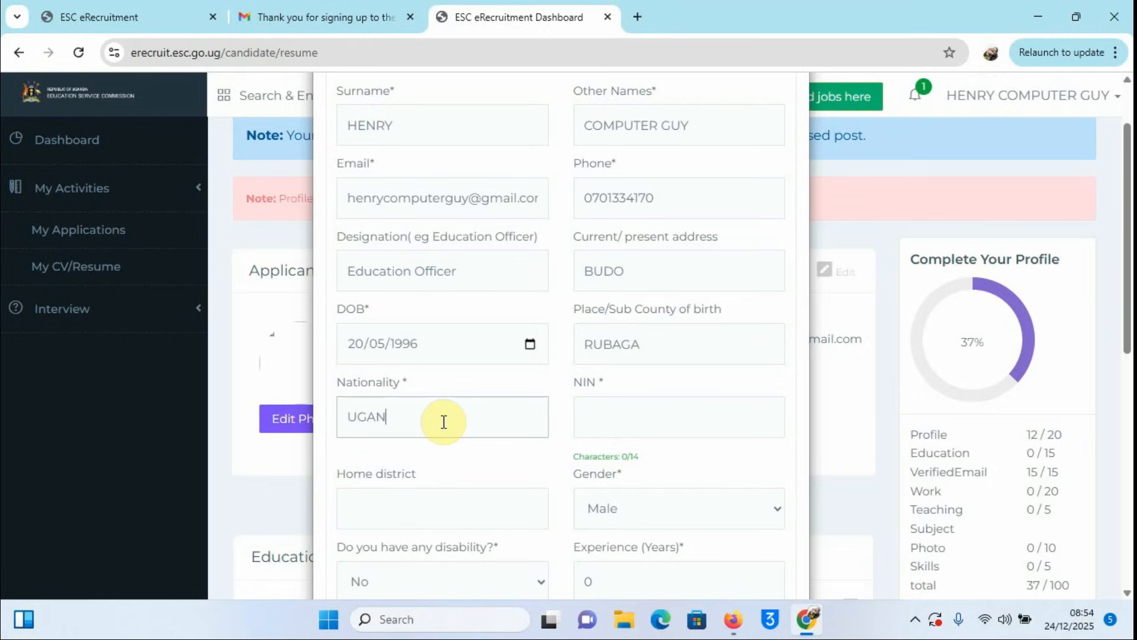
pyautogui.click(633, 413)
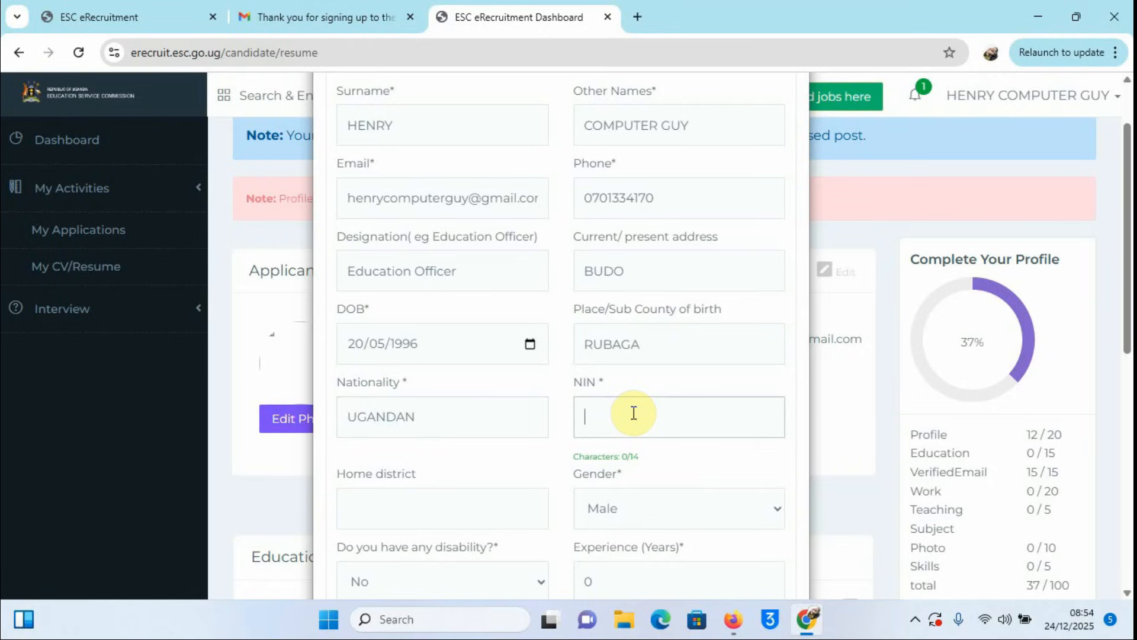
pyautogui.scroll(-1, 745, 413)
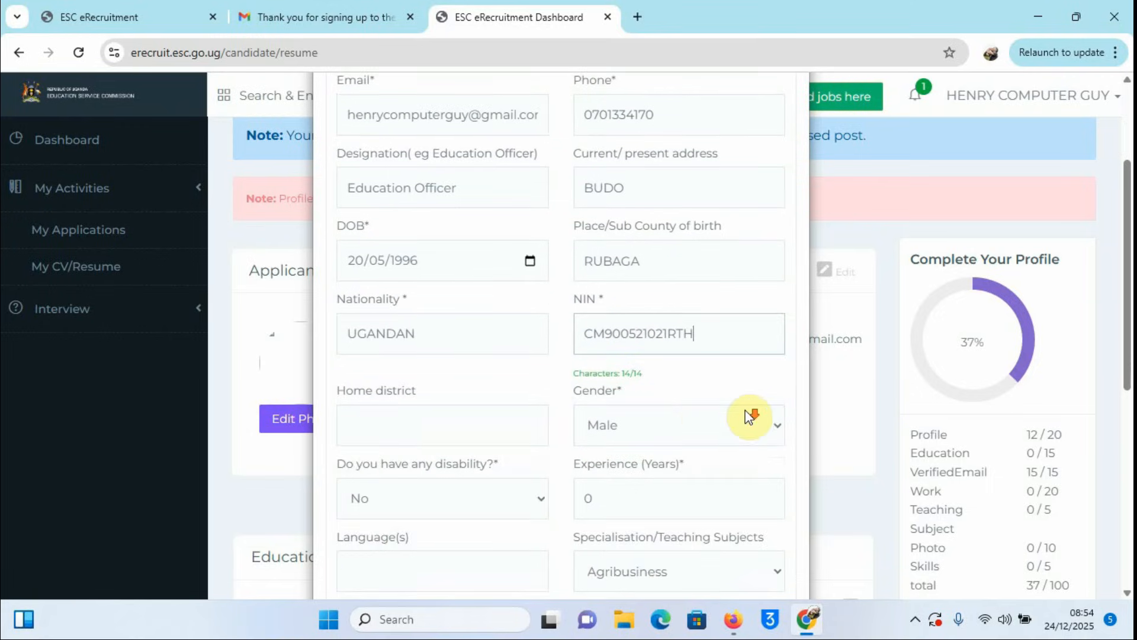
pyautogui.click(371, 421)
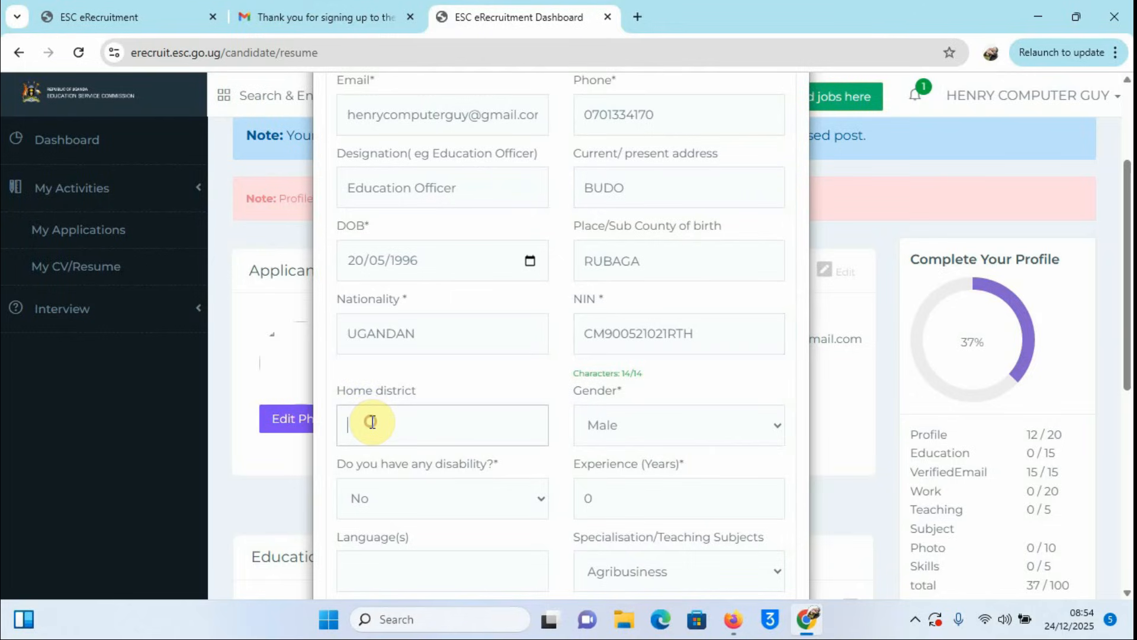
pyautogui.write('KAN')
pyautogui.write('PALA')
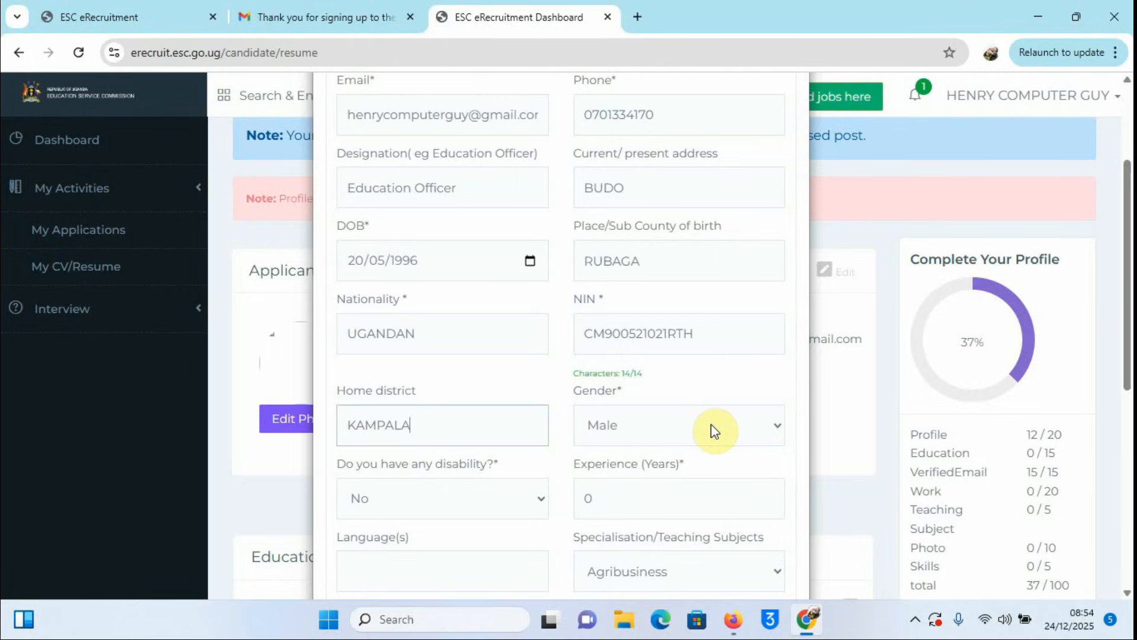
# Step: Keep gender Male, change experience from 0 to 8 years, and enter languages ENGLISH, LUGANDA
pyautogui.click(783, 429)
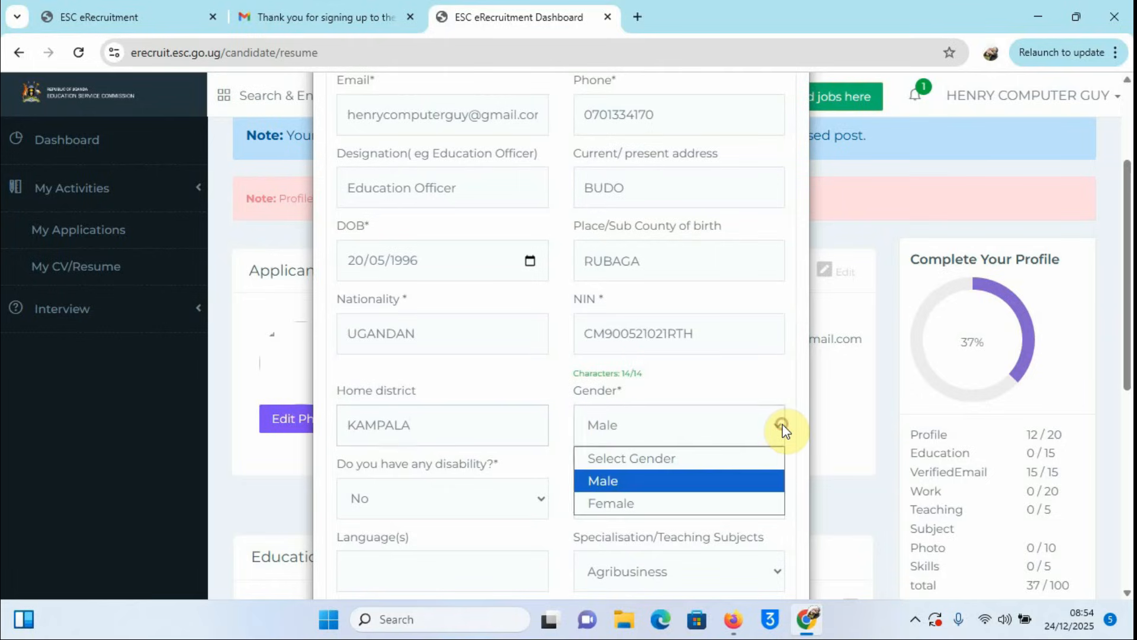
pyautogui.click(645, 477)
pyautogui.scroll(-4, 522, 501)
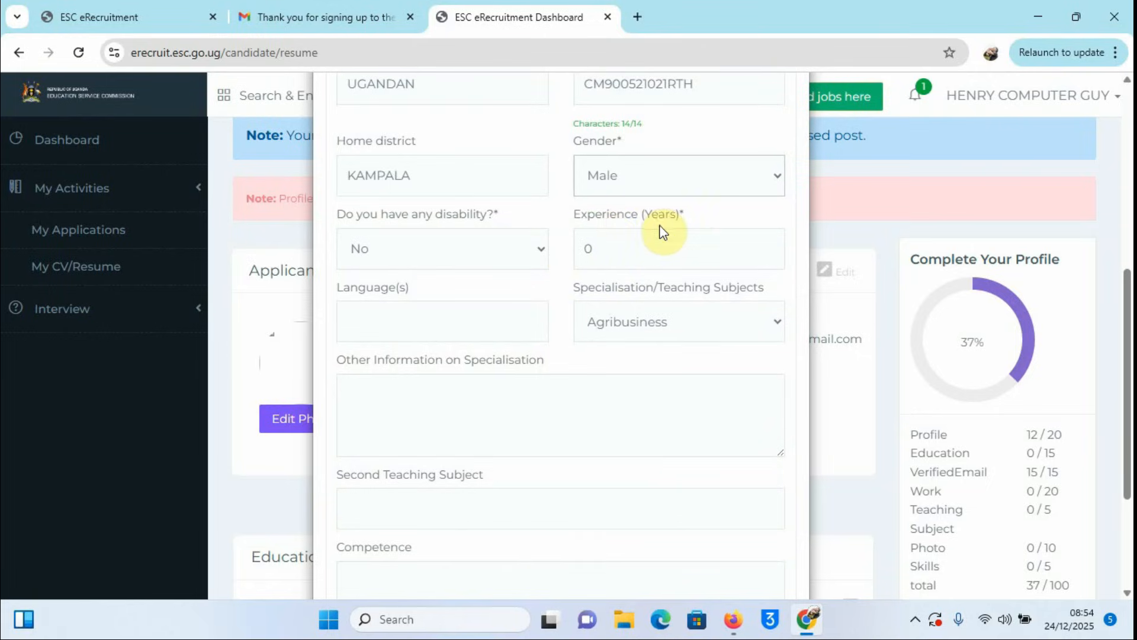
pyautogui.click(599, 251)
pyautogui.press('BackSpace')
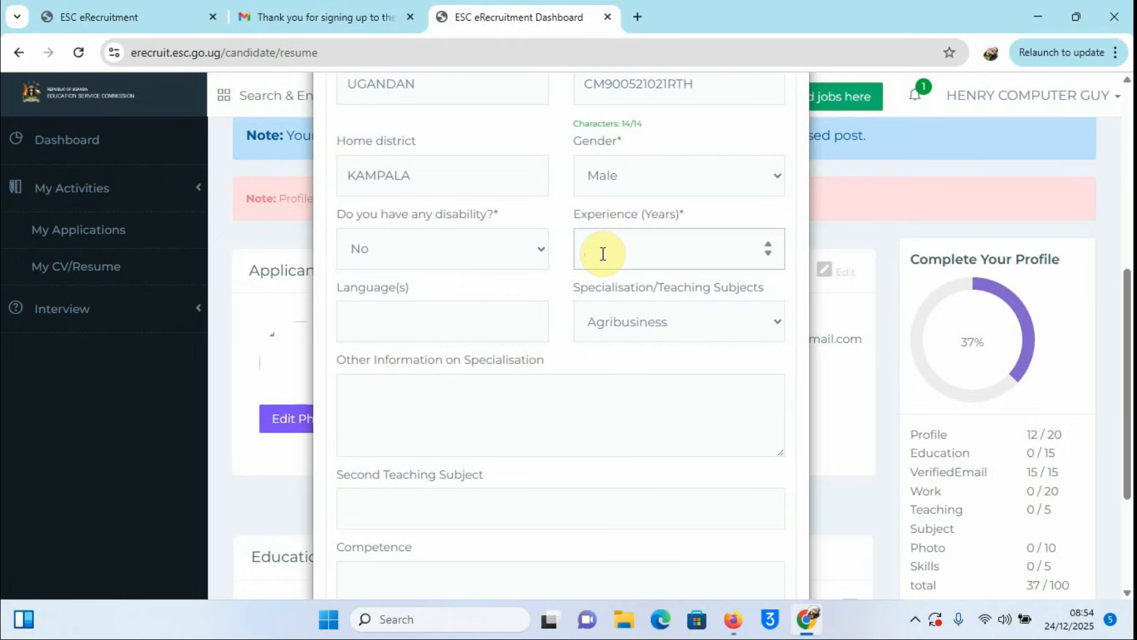
pyautogui.write('8')
pyautogui.click(394, 321)
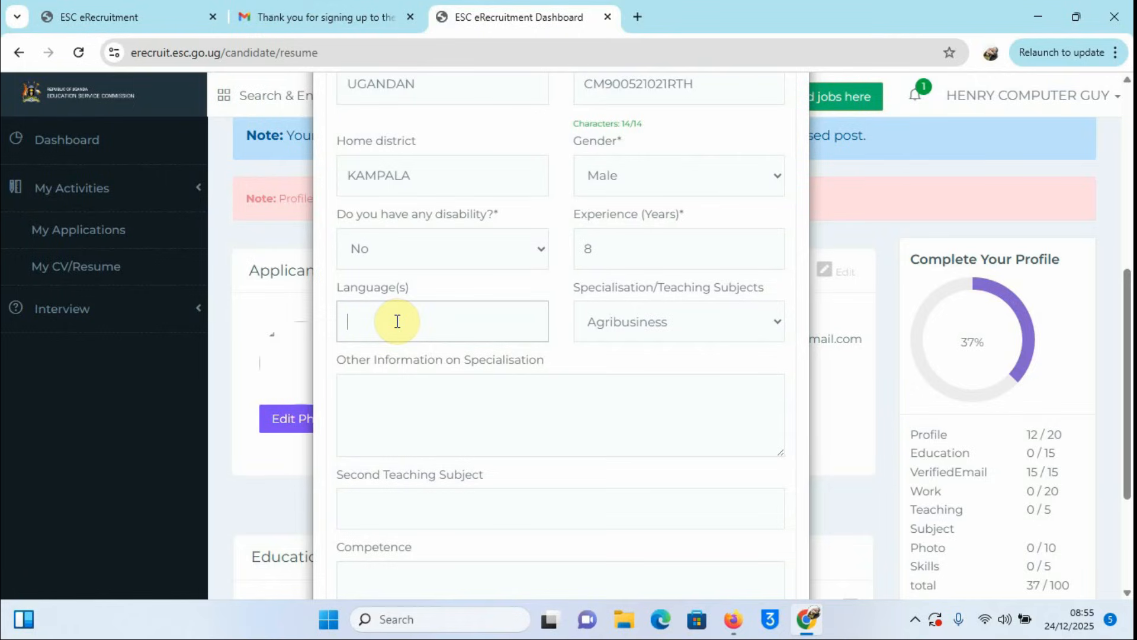
pyautogui.write('ENGLISH, ')
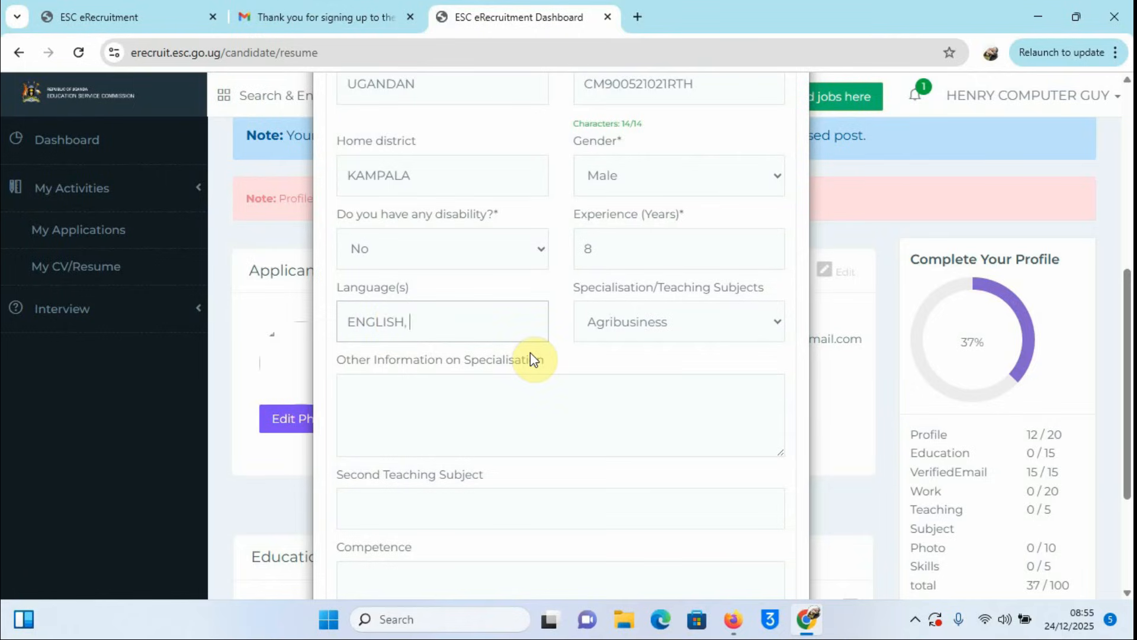
pyautogui.write('LUGANDA')
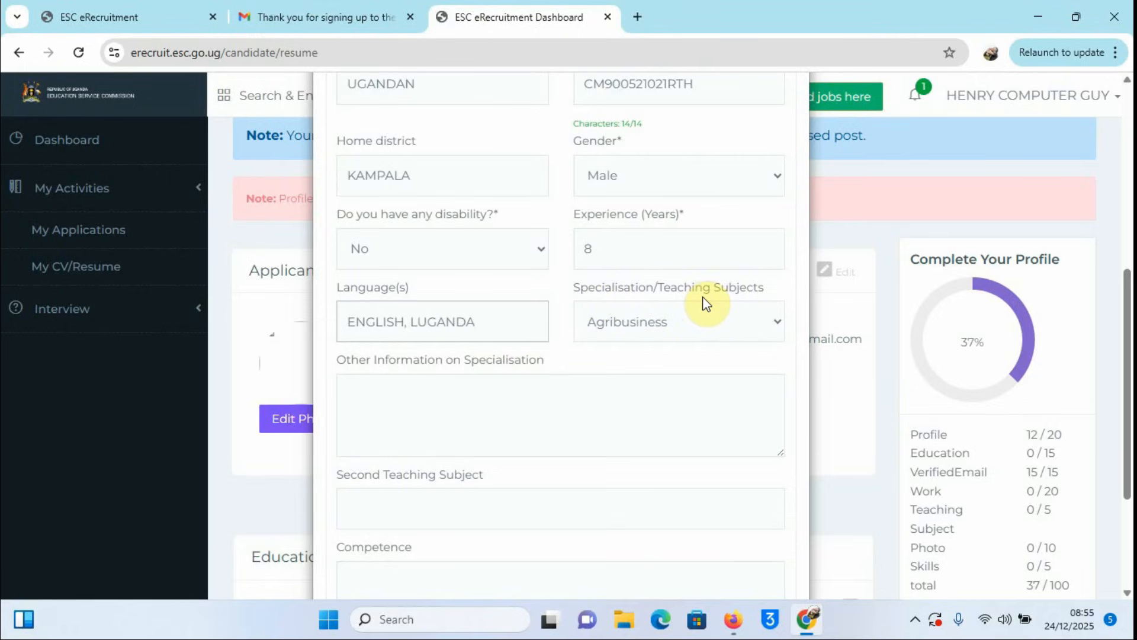
# Step: Choose ICT (Computer) as the specialisation
pyautogui.click(778, 326)
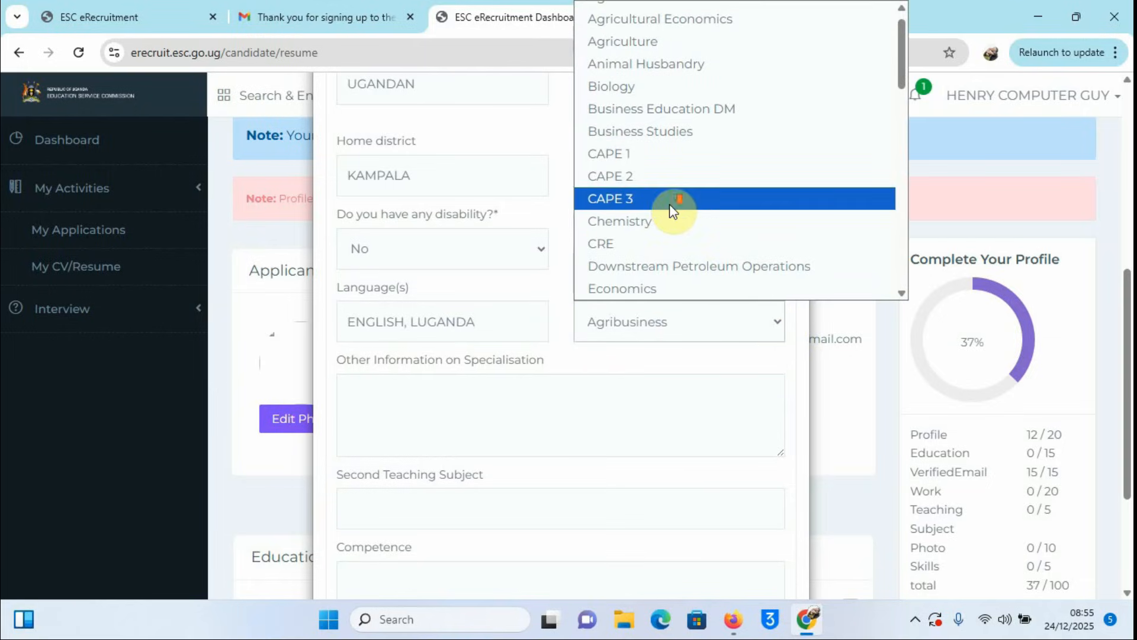
pyautogui.scroll(-5, 669, 204)
pyautogui.click(660, 223)
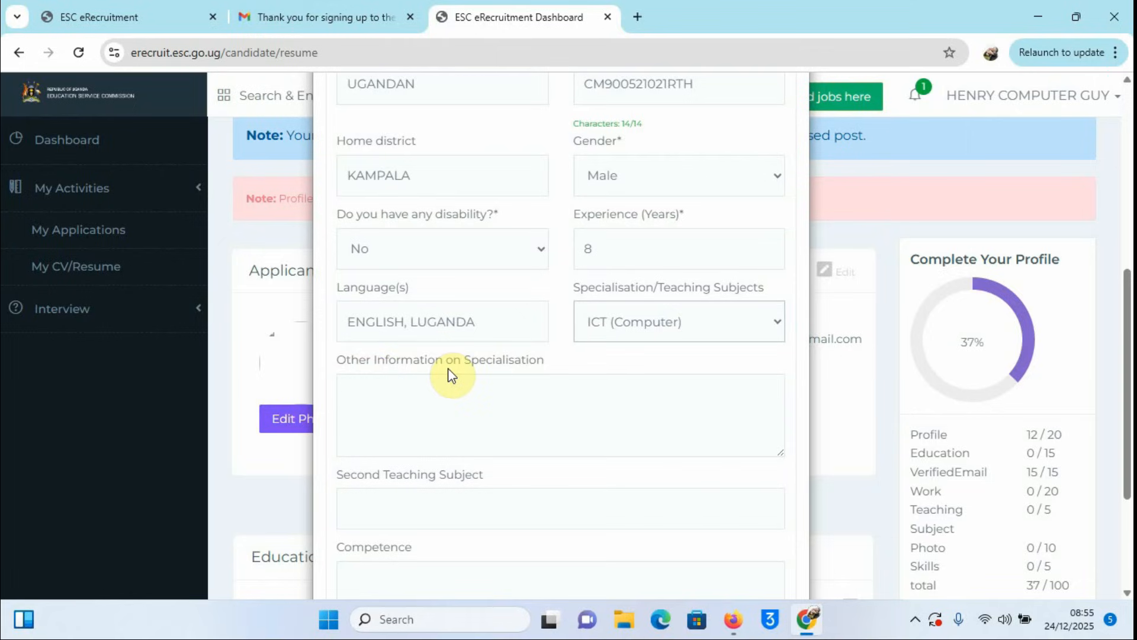
# Step: List COMPUTER REPAIR, MAINTEANCE, WEB DESIGN and CYBER SECURITY on separate lines as other information
pyautogui.click(390, 392)
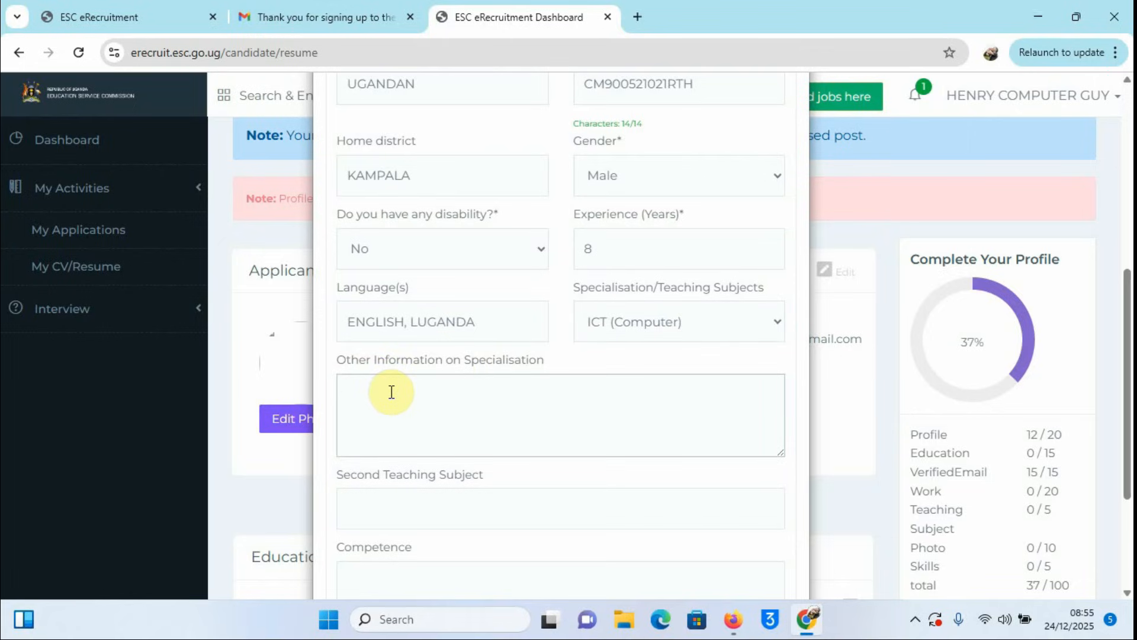
pyautogui.write('COMPUTER REPAIR')
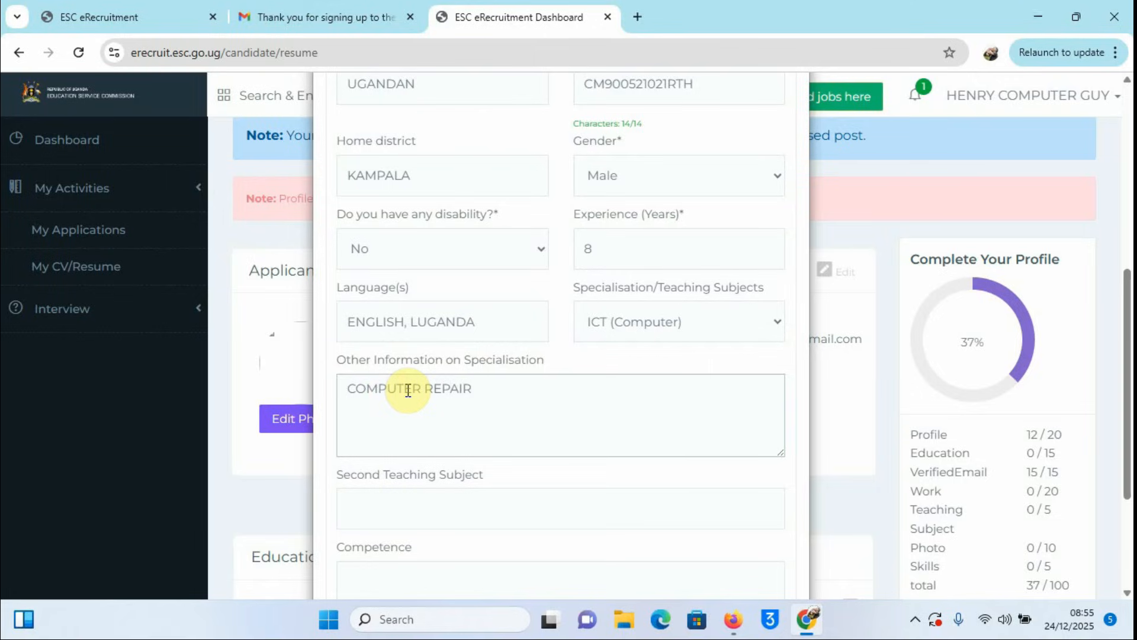
pyautogui.write(',')
pyautogui.press('Return')
pyautogui.write('MAINTEANCE')
pyautogui.write(',')
pyautogui.press('Return')
pyautogui.write('WEB DE')
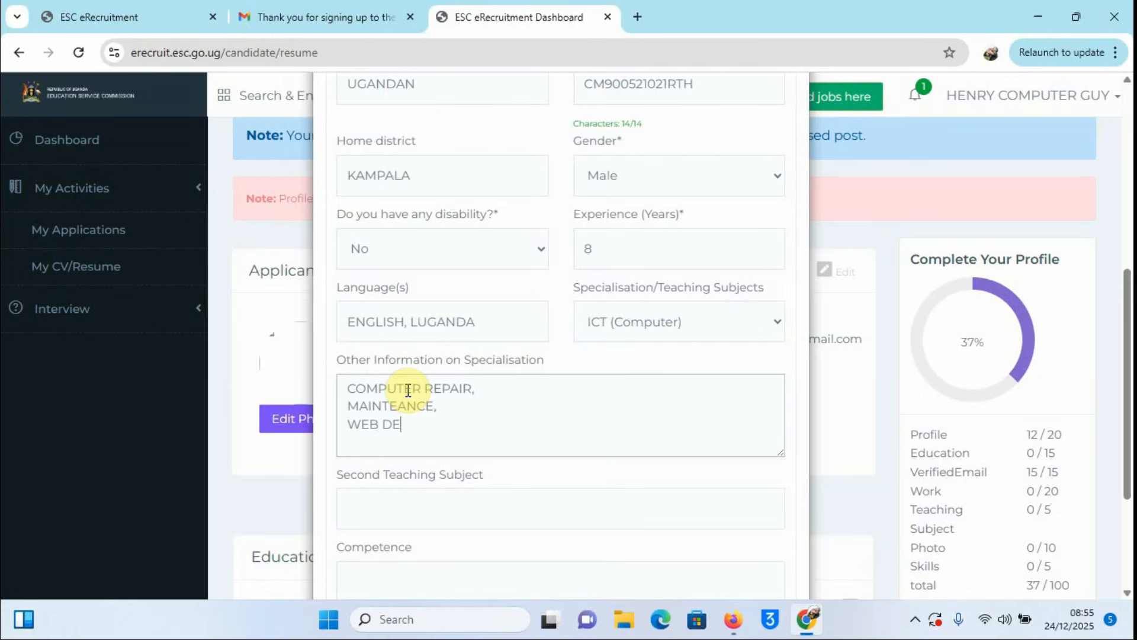
pyautogui.write('SIGN,')
pyautogui.press('Return')
pyautogui.write('CYBER SECU')
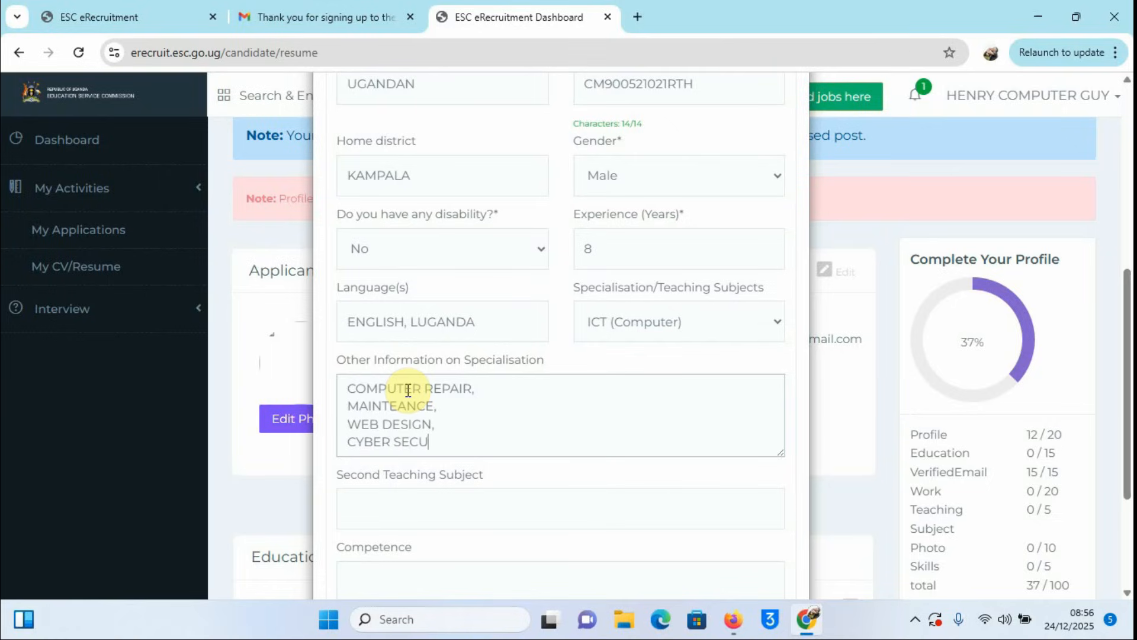
pyautogui.write('RITY')
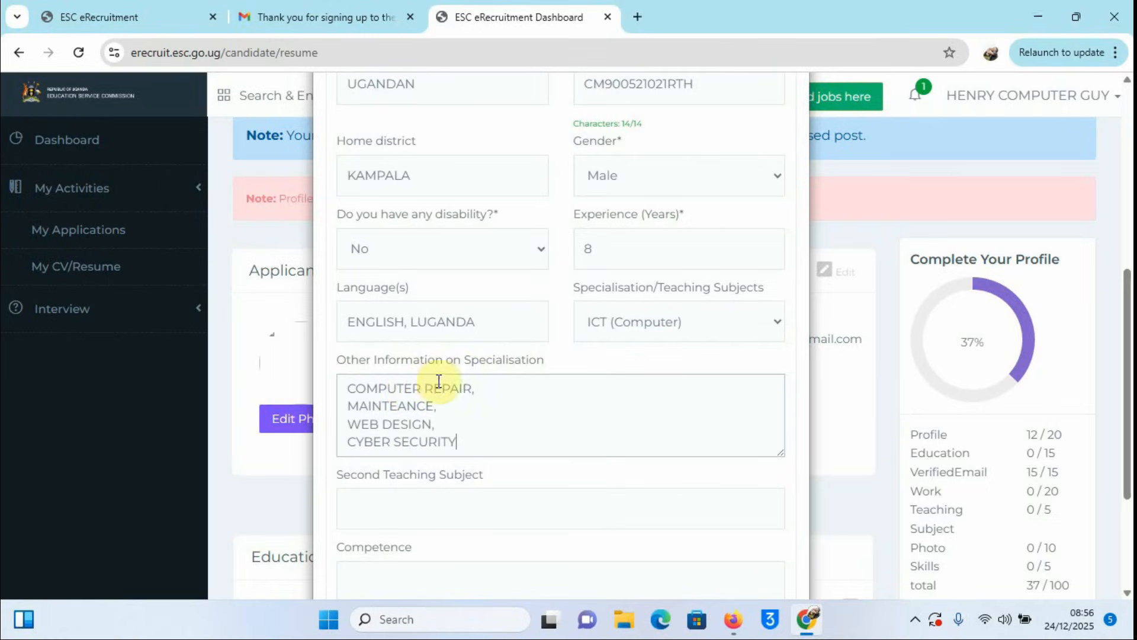
pyautogui.scroll(-1, 450, 408)
# Step: Enter MATHEMATICS as the second teaching subject
pyautogui.click(373, 421)
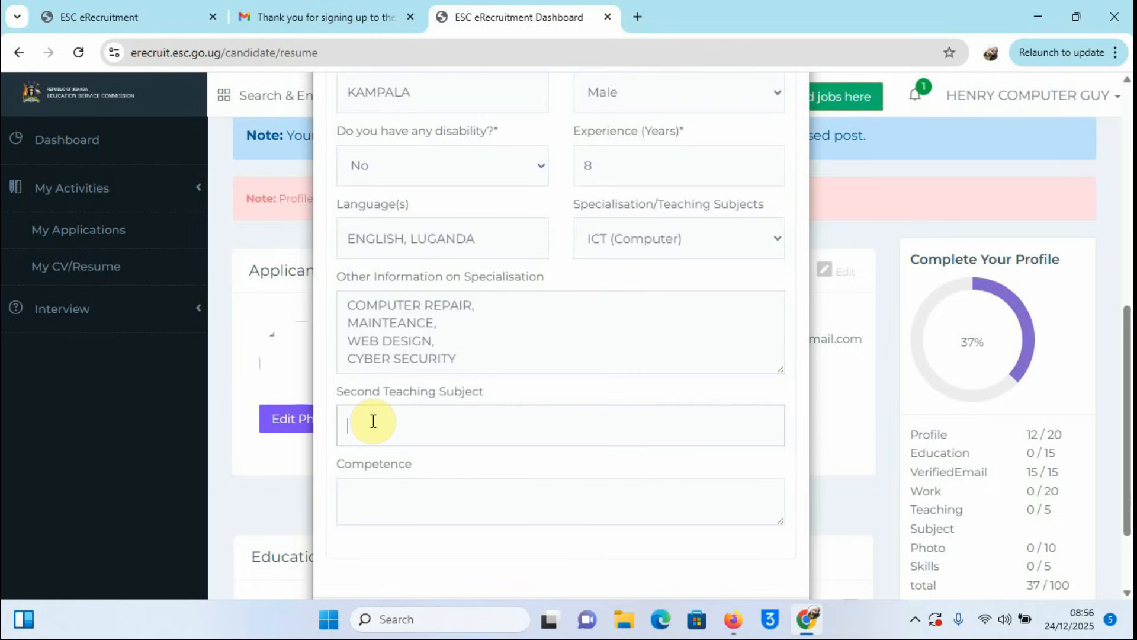
pyautogui.write('MATHEMATICS')
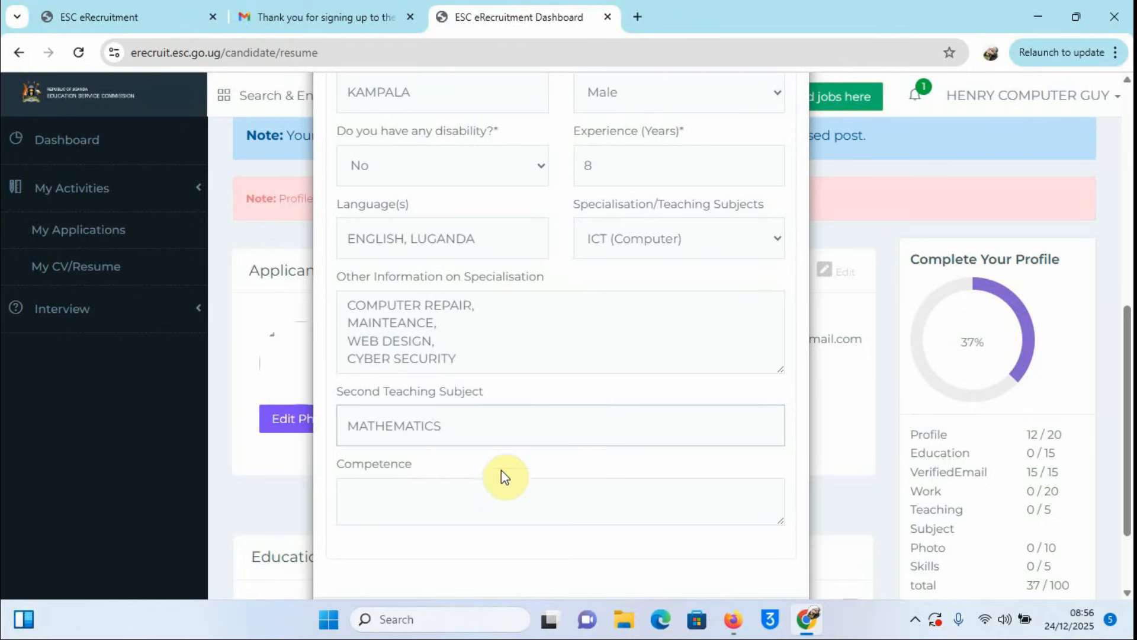
pyautogui.scroll(-1, 457, 488)
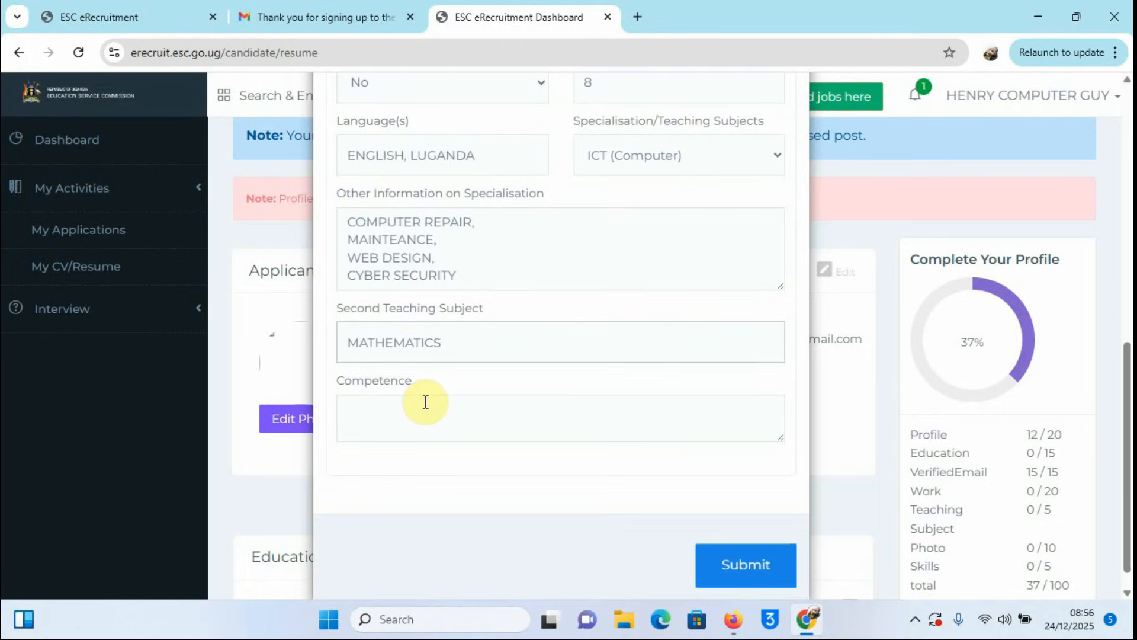
# Step: Enter competences HARD WORKING, TIME MANAGER and SELF DRIVEN
pyautogui.click(382, 406)
pyautogui.write('HARD')
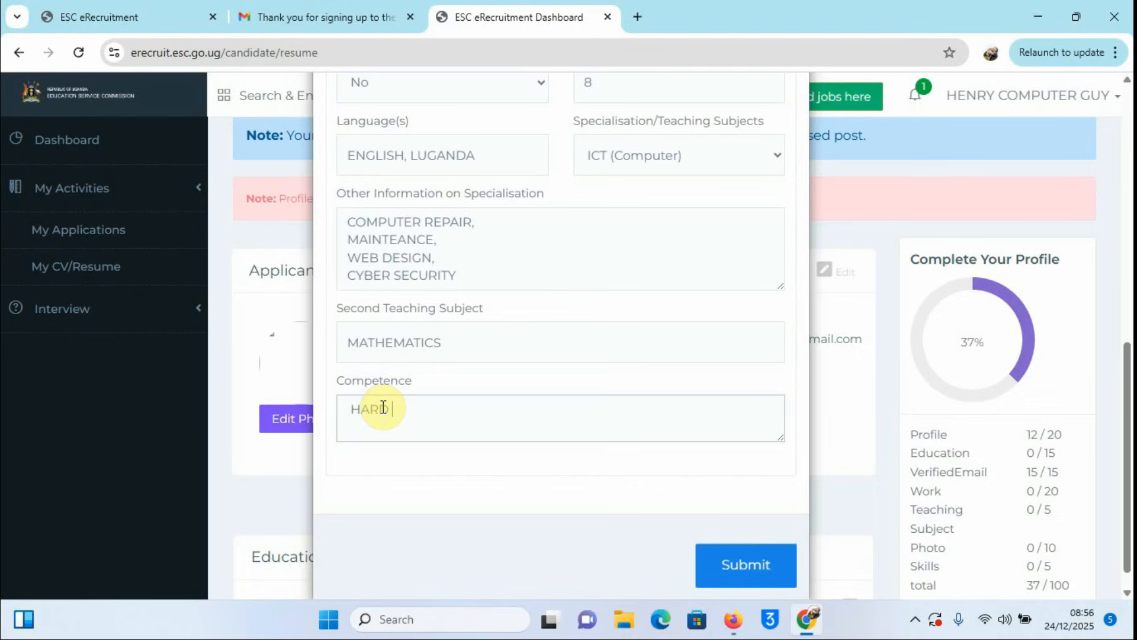
pyautogui.write(' WORKIN')
pyautogui.write('G, ')
pyautogui.write('TIME')
pyautogui.write(' MANAGE')
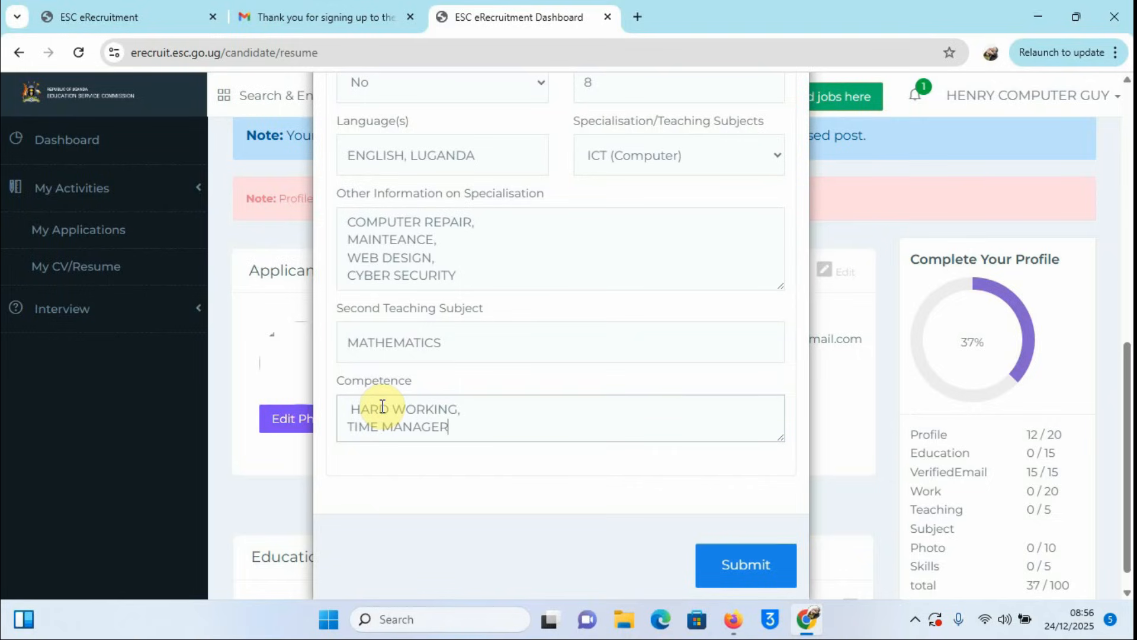
pyautogui.write('R,')
pyautogui.press('Return')
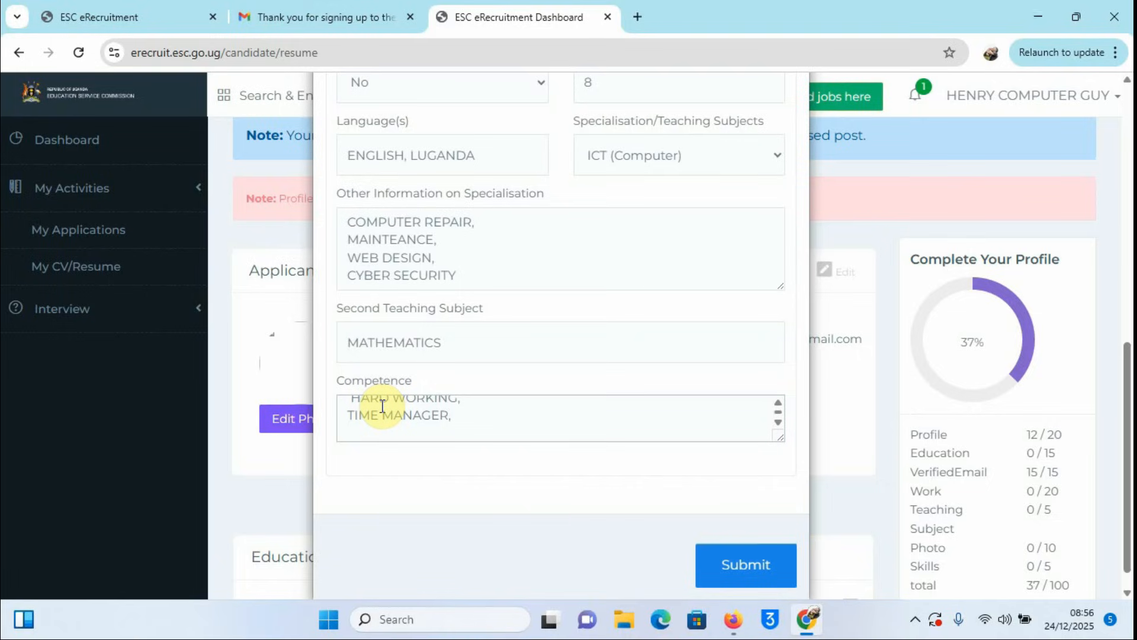
pyautogui.write('SELF DRIV')
pyautogui.write('EN')
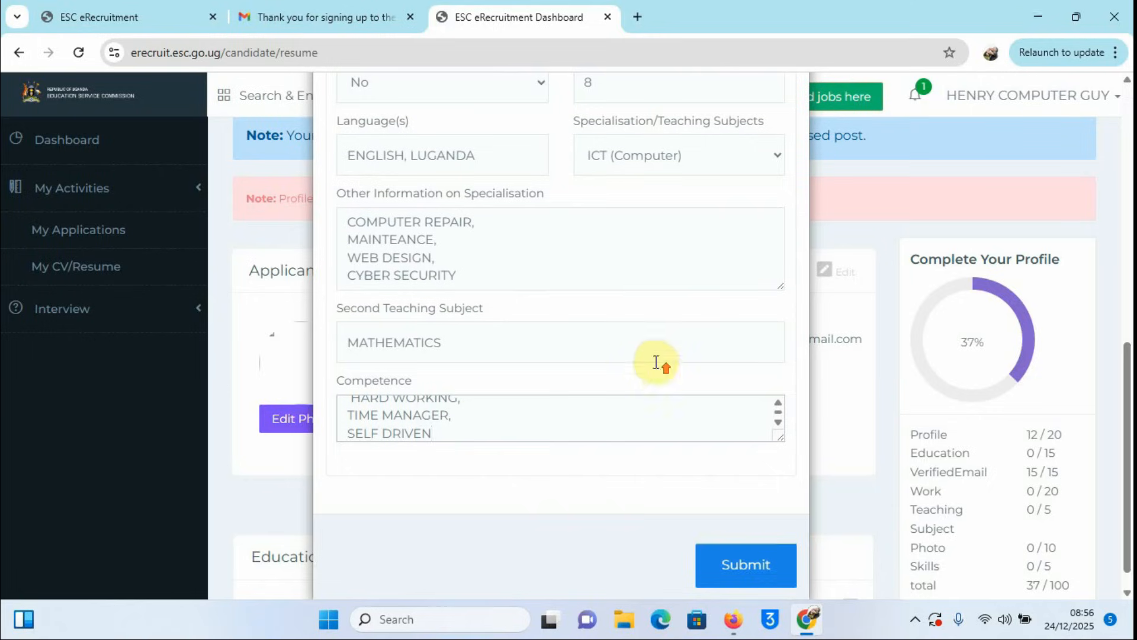
pyautogui.scroll(4, 659, 366)
pyautogui.scroll(-5, 657, 367)
# Step: Submit the resume details to bring the profile to 55% complete, then minimize Chrome
pyautogui.click(739, 537)
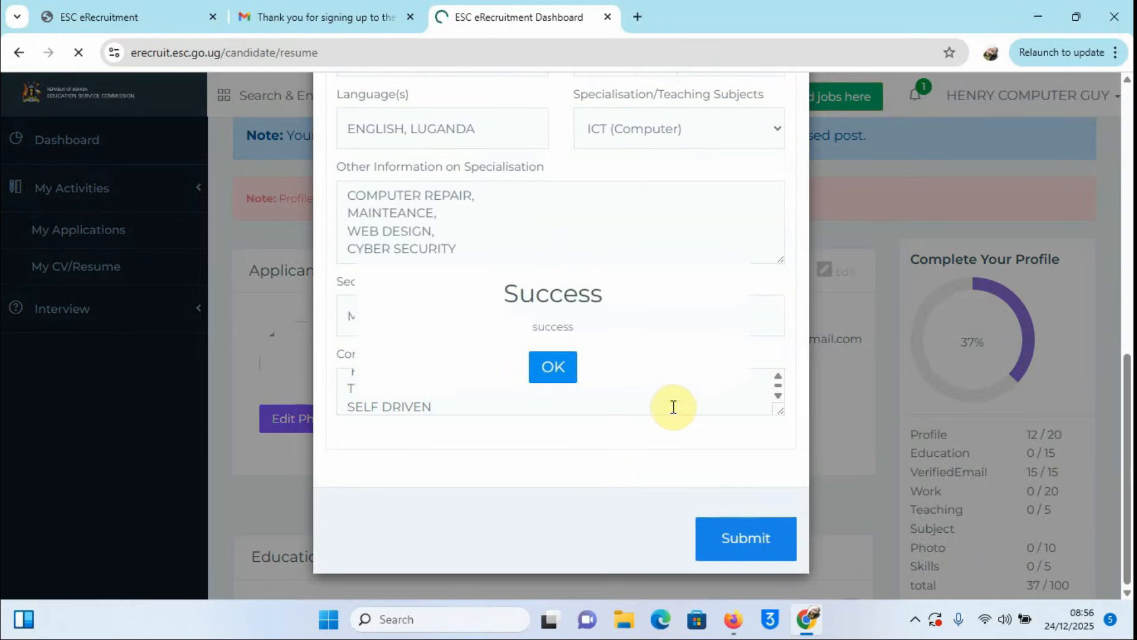
pyautogui.click(560, 366)
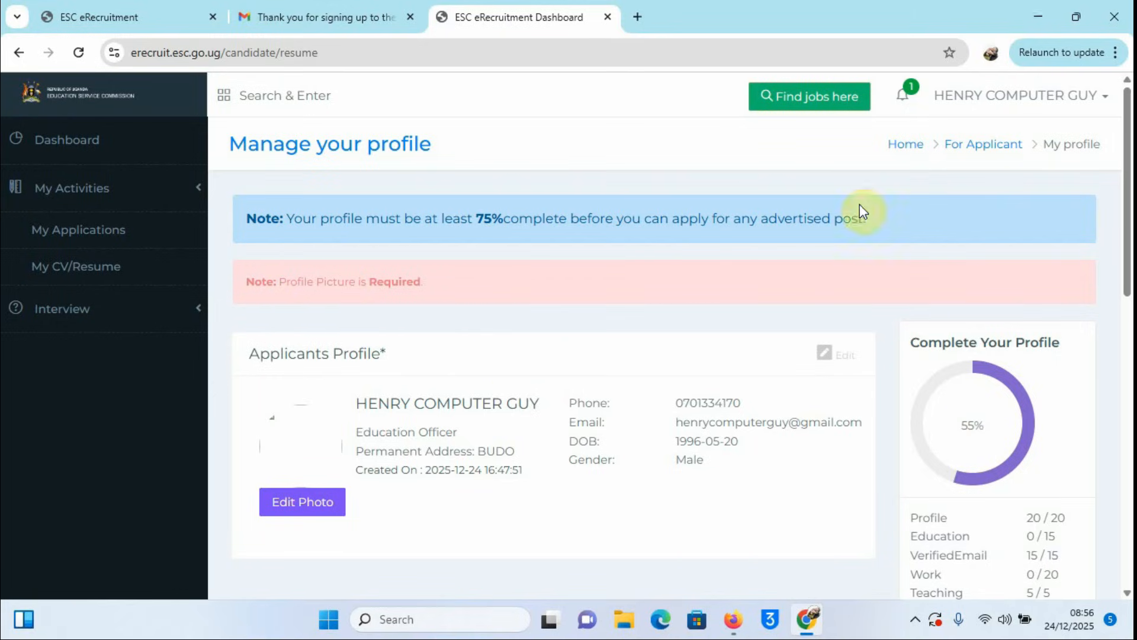
pyautogui.click(1036, 18)
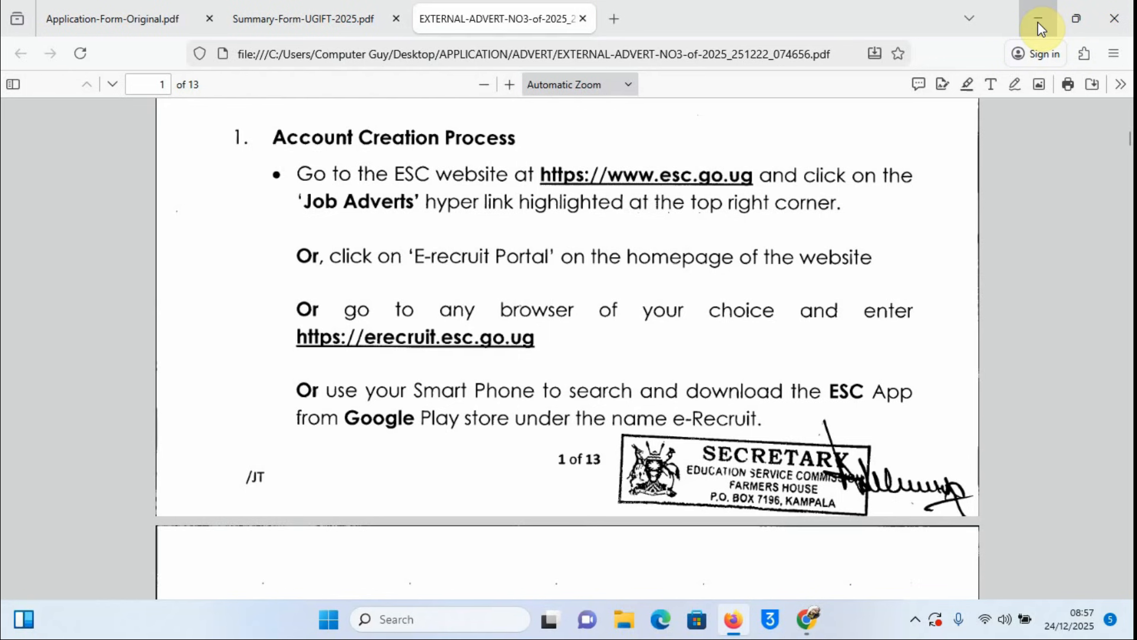
# Step: Find the profile photo in the desktop APPLICATION folder, then return to the eRecruitment upload dialog
pyautogui.click(1038, 20)
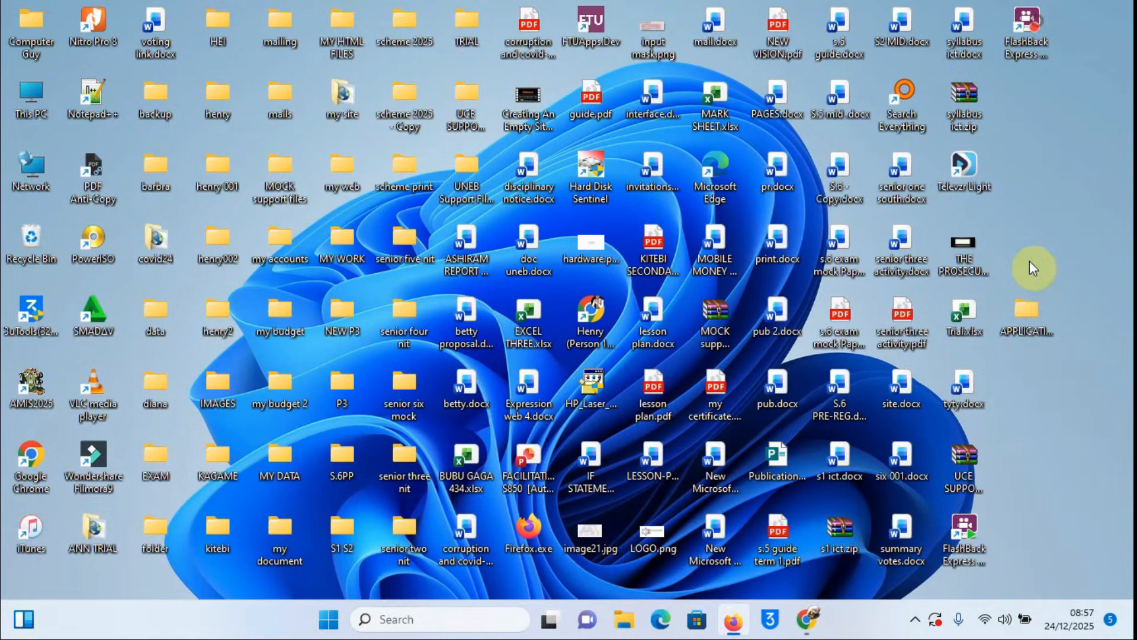
pyautogui.doubleClick(1026, 315)
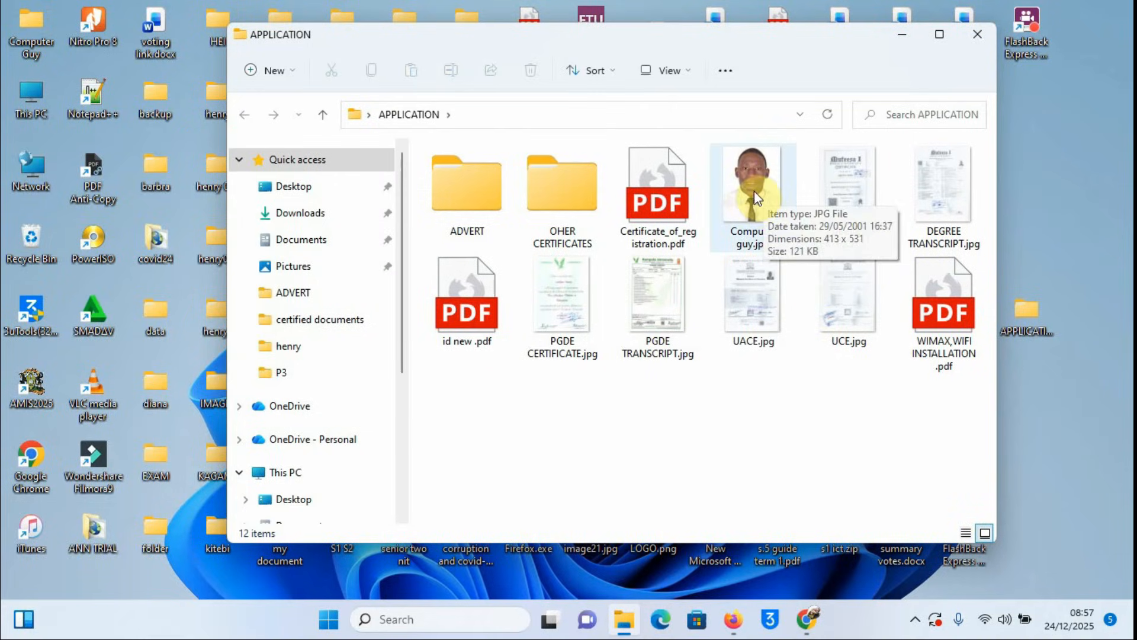
pyautogui.click(807, 618)
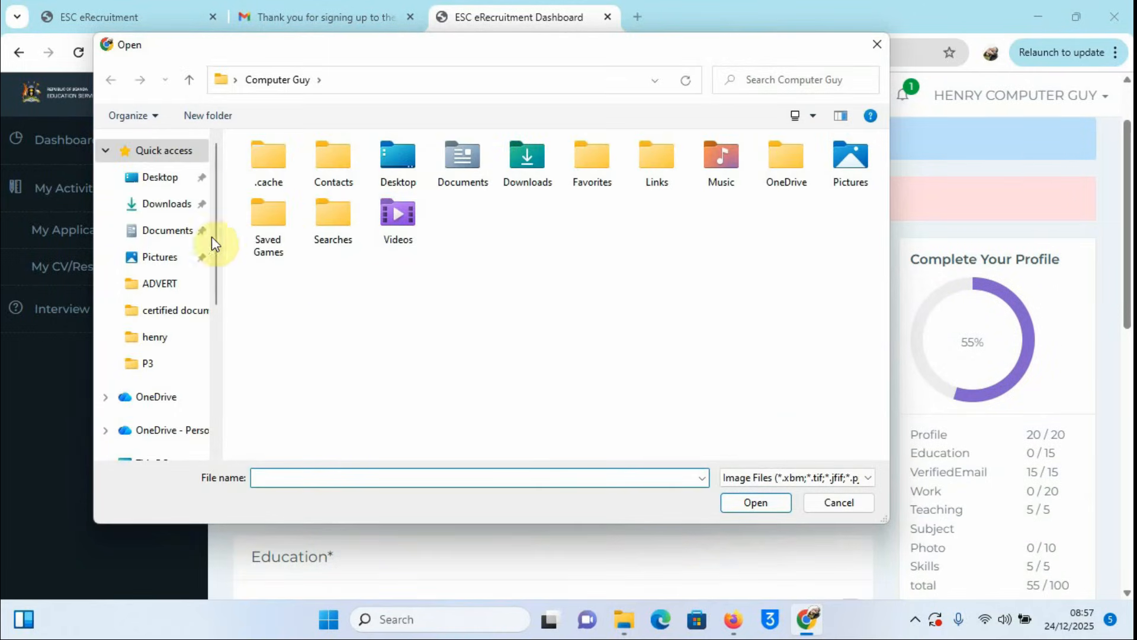
# Step: Upload the profile photo from Desktop\APPLICATION, centred in the crop circle, for Photo 10/10
pyautogui.click(159, 179)
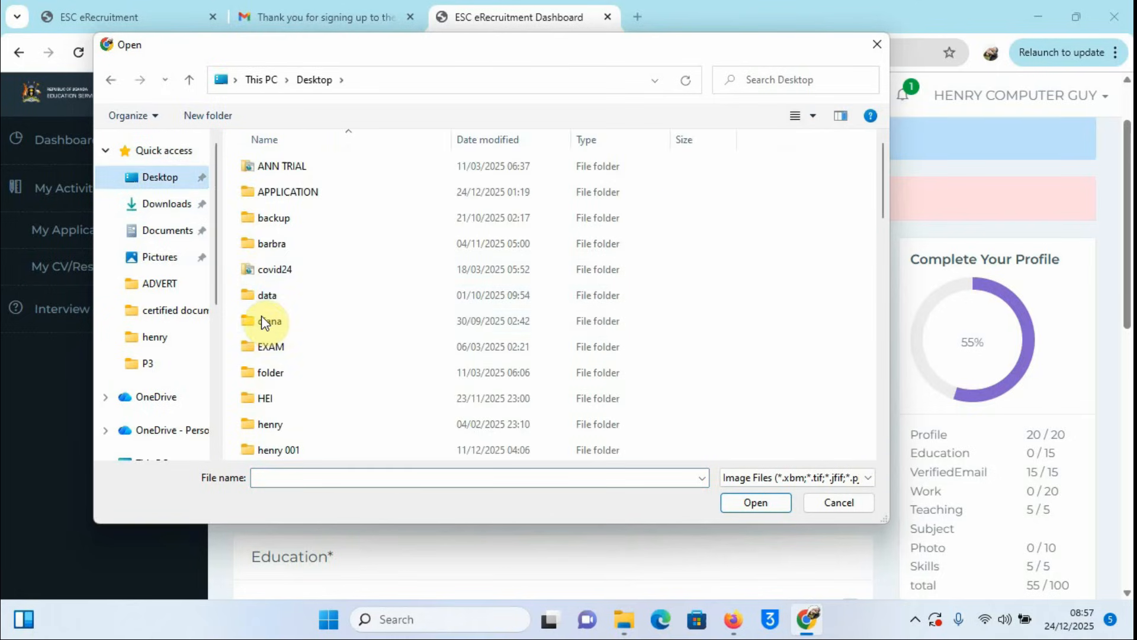
pyautogui.click(262, 321)
pyautogui.press('a')
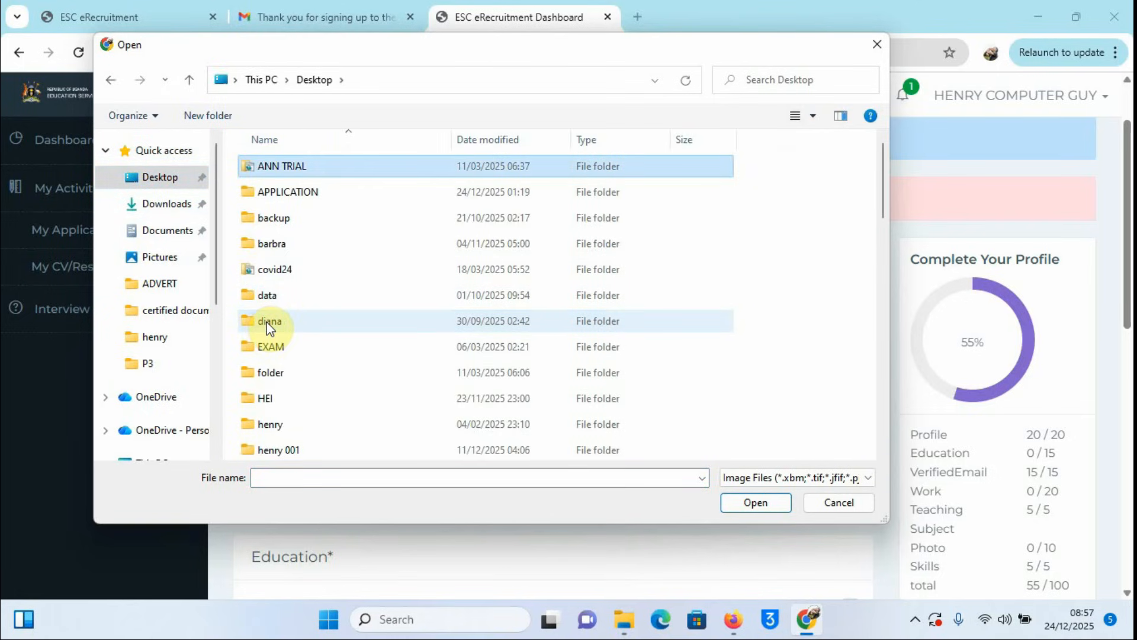
pyautogui.doubleClick(302, 192)
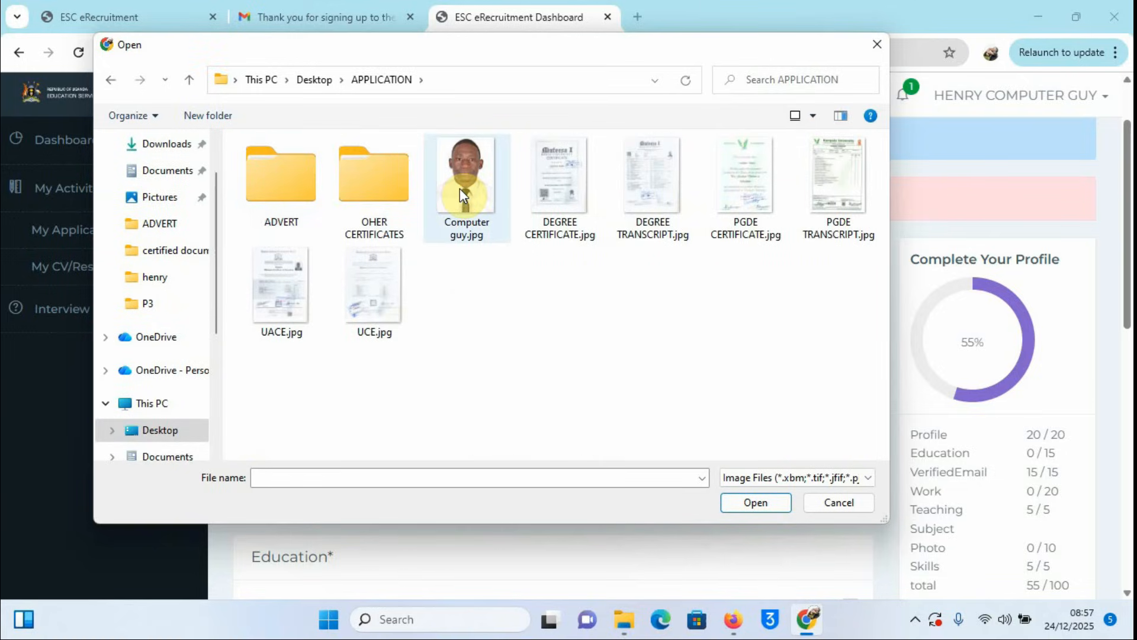
pyautogui.click(460, 188)
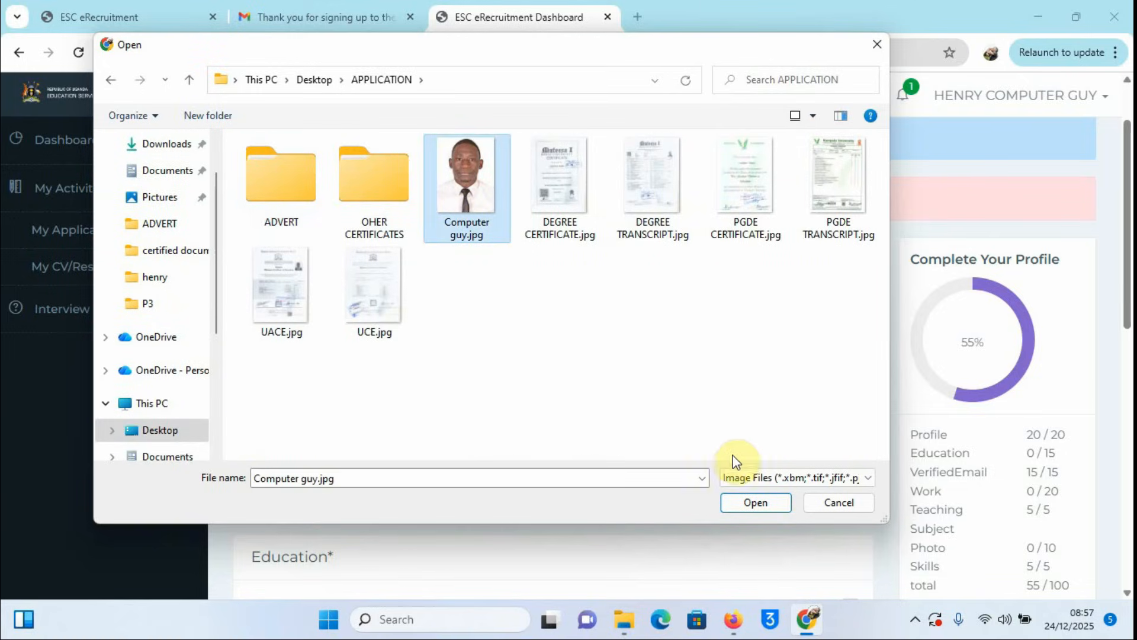
pyautogui.click(756, 503)
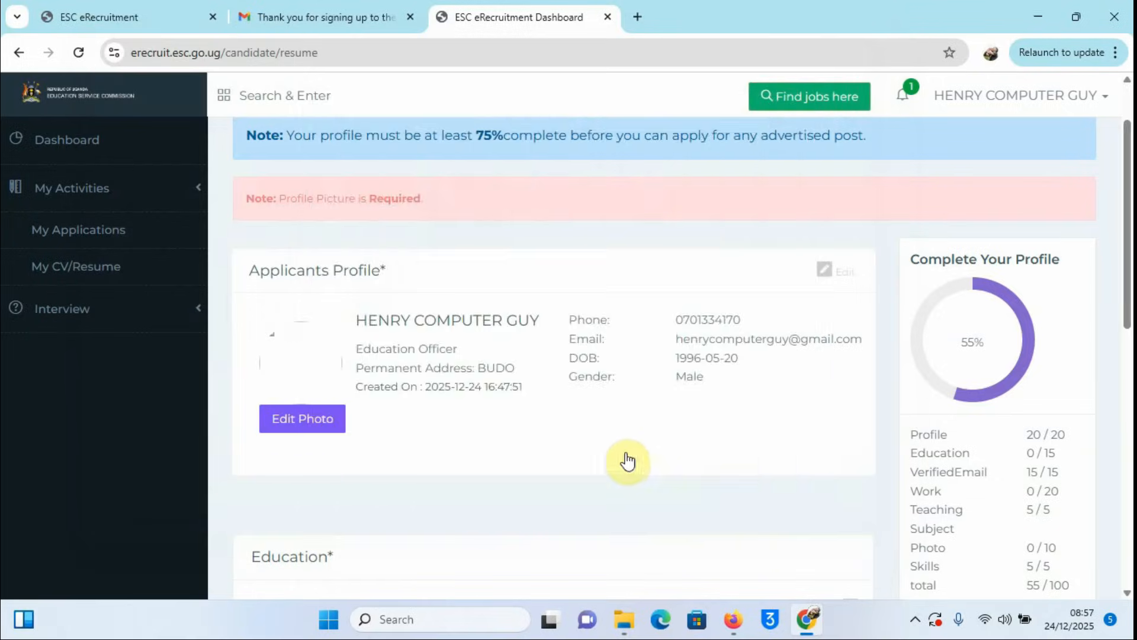
pyautogui.moveTo(559, 254); pyautogui.dragTo(552, 289)
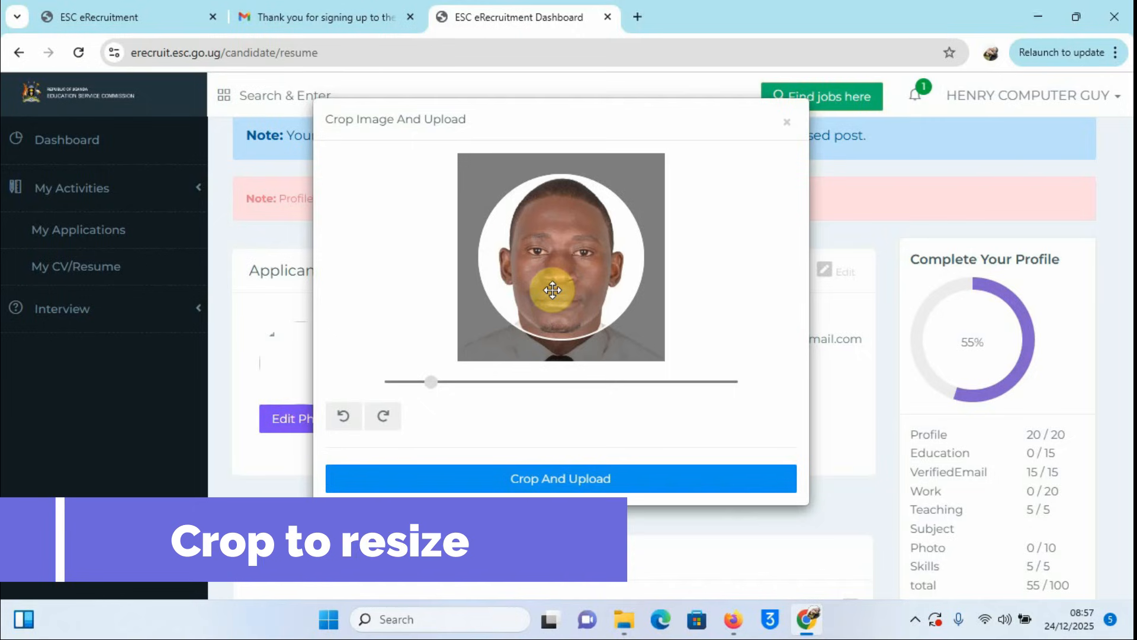
pyautogui.click(572, 481)
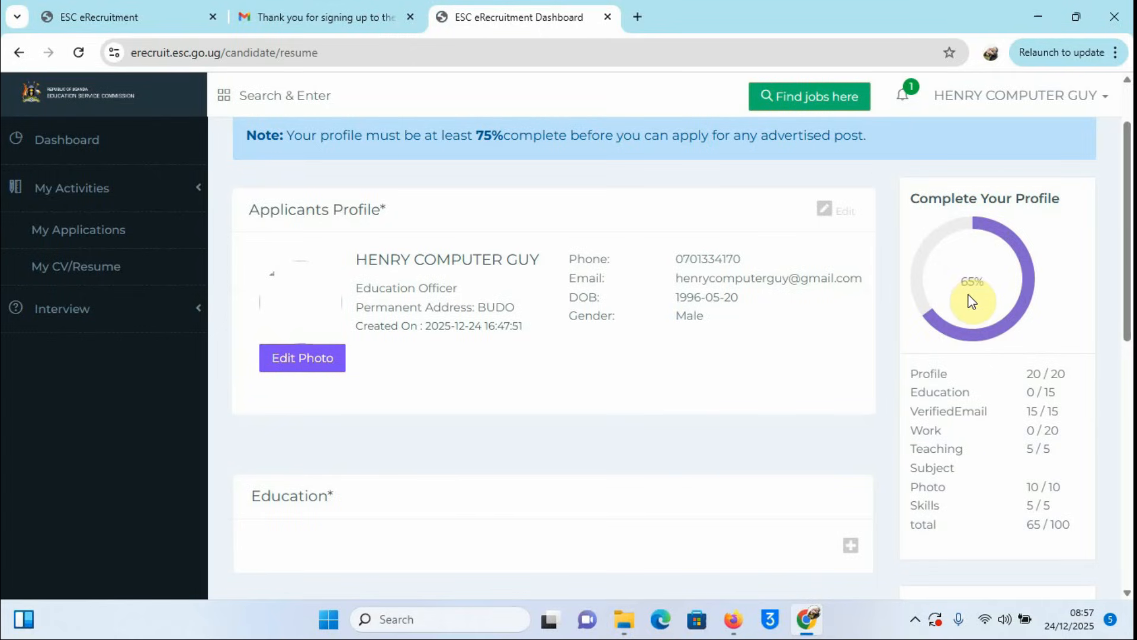
# Step: Add a new education record with level Post graduate diploma
pyautogui.scroll(-2, 567, 465)
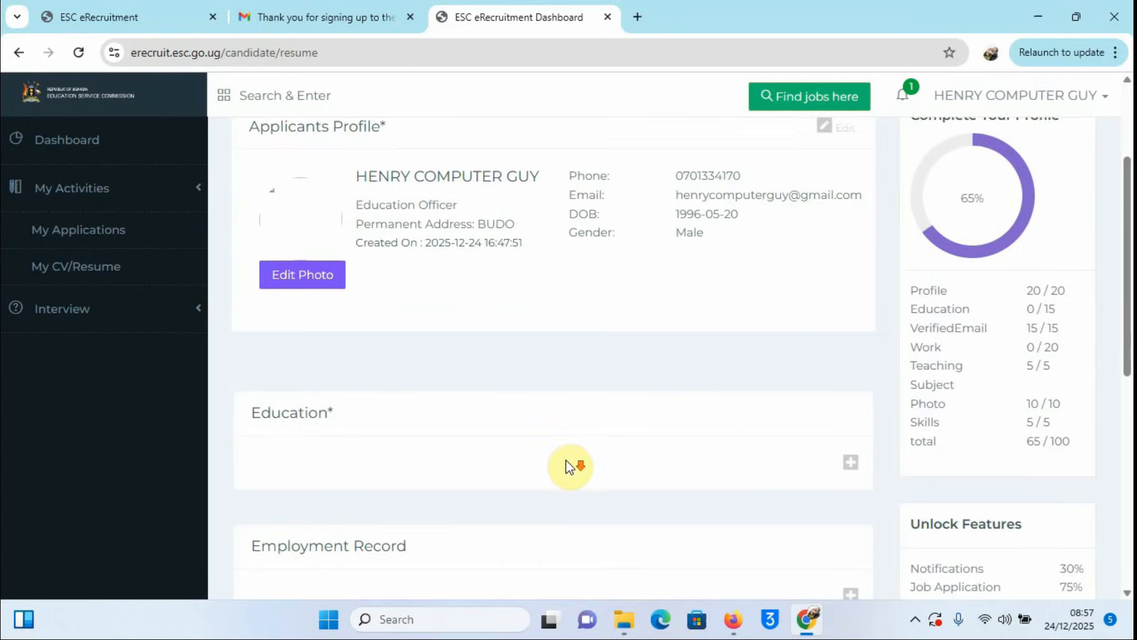
pyautogui.scroll(-2, 567, 466)
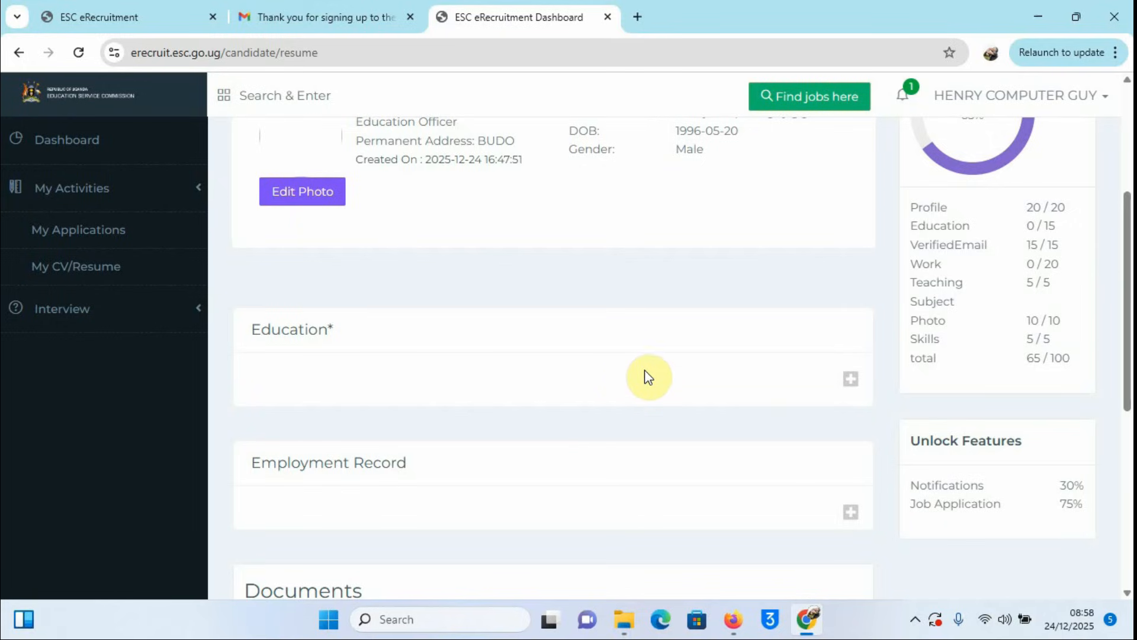
pyautogui.scroll(-2, 647, 375)
pyautogui.scroll(2, 648, 375)
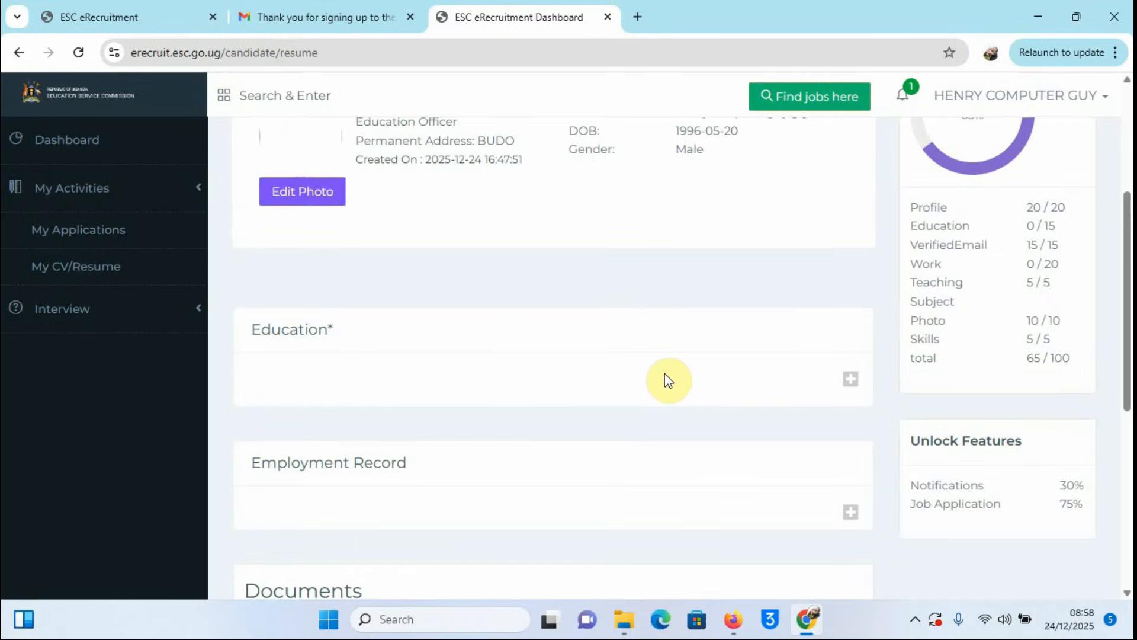
pyautogui.click(849, 385)
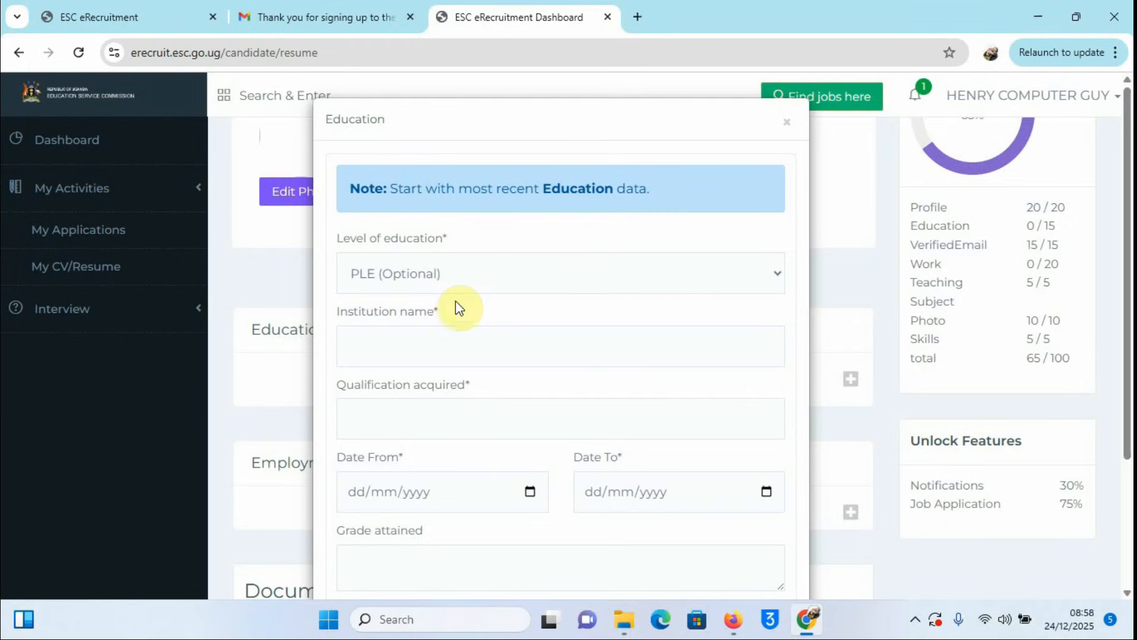
pyautogui.click(776, 274)
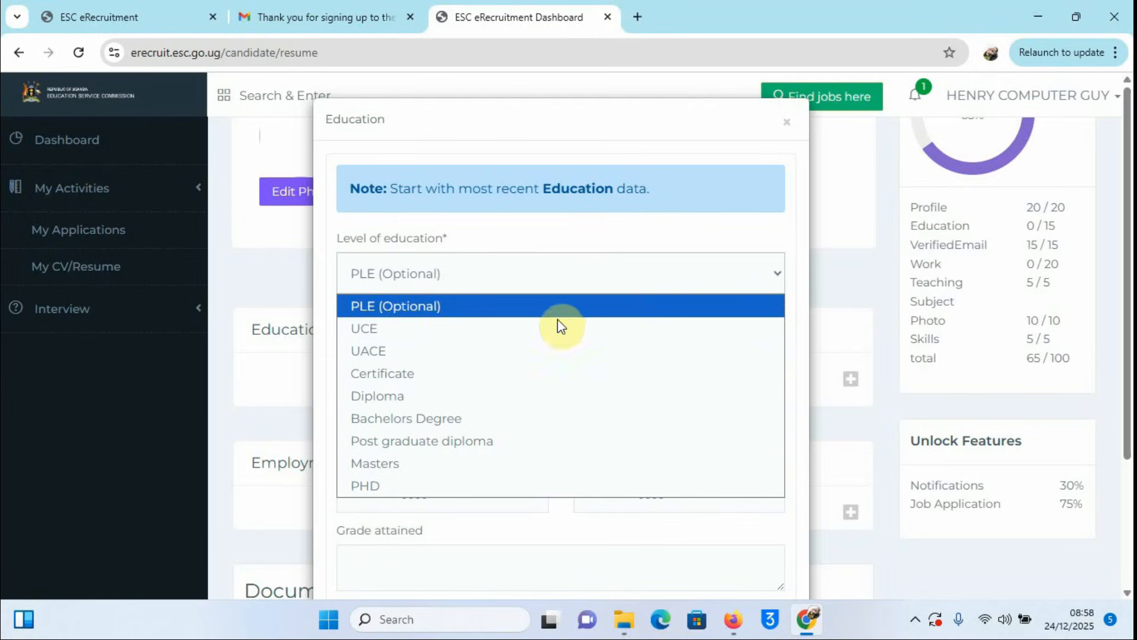
pyautogui.click(426, 450)
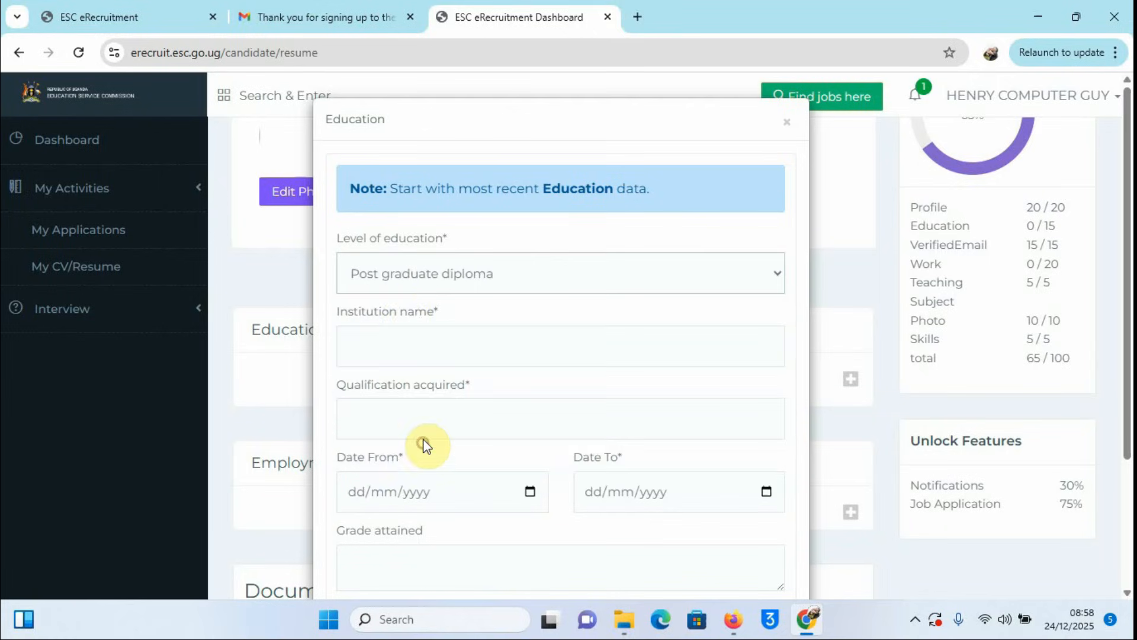
# Step: Enter KAMPALA UNIVERSITY as institution name and PGDE as qualification acquired
pyautogui.click(381, 345)
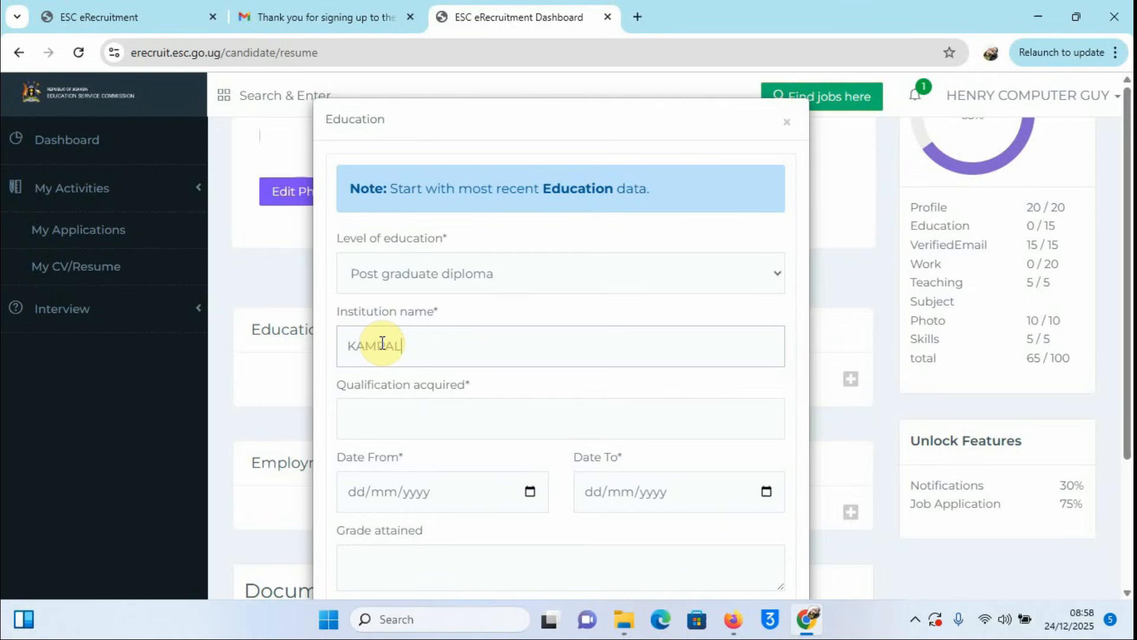
pyautogui.write('UNIVERSITY')
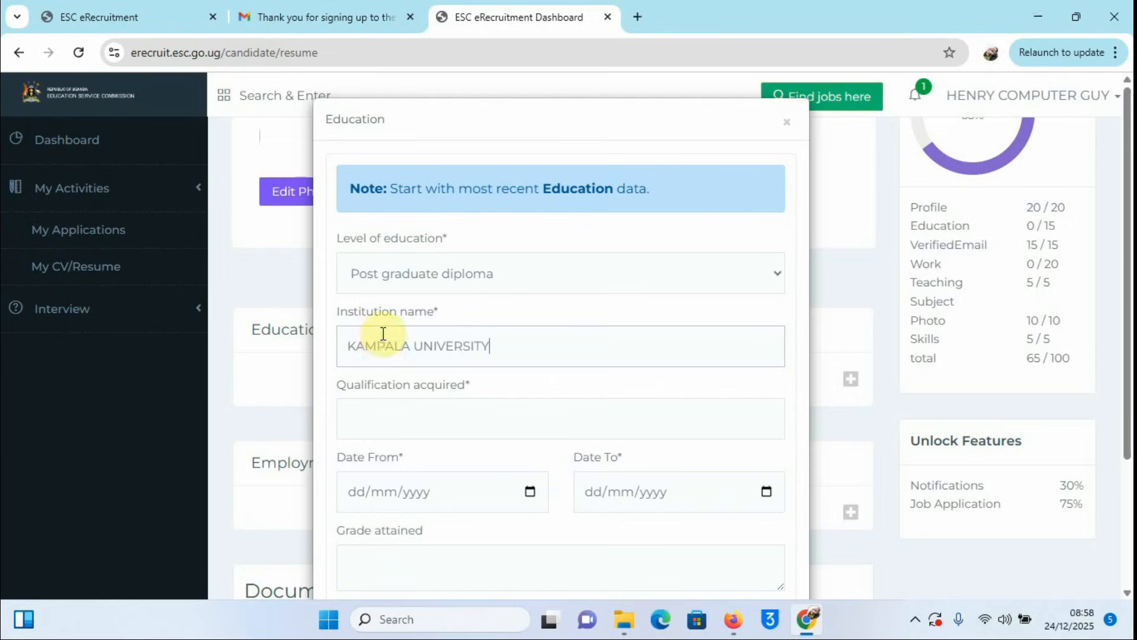
pyautogui.click(409, 418)
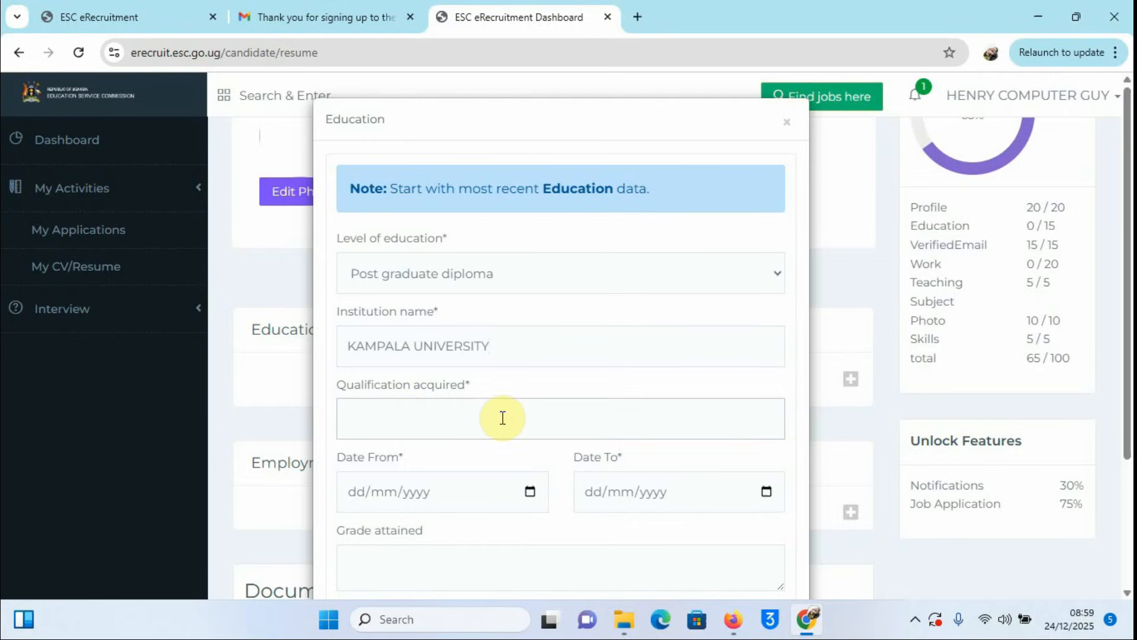
pyautogui.scroll(-1, 501, 417)
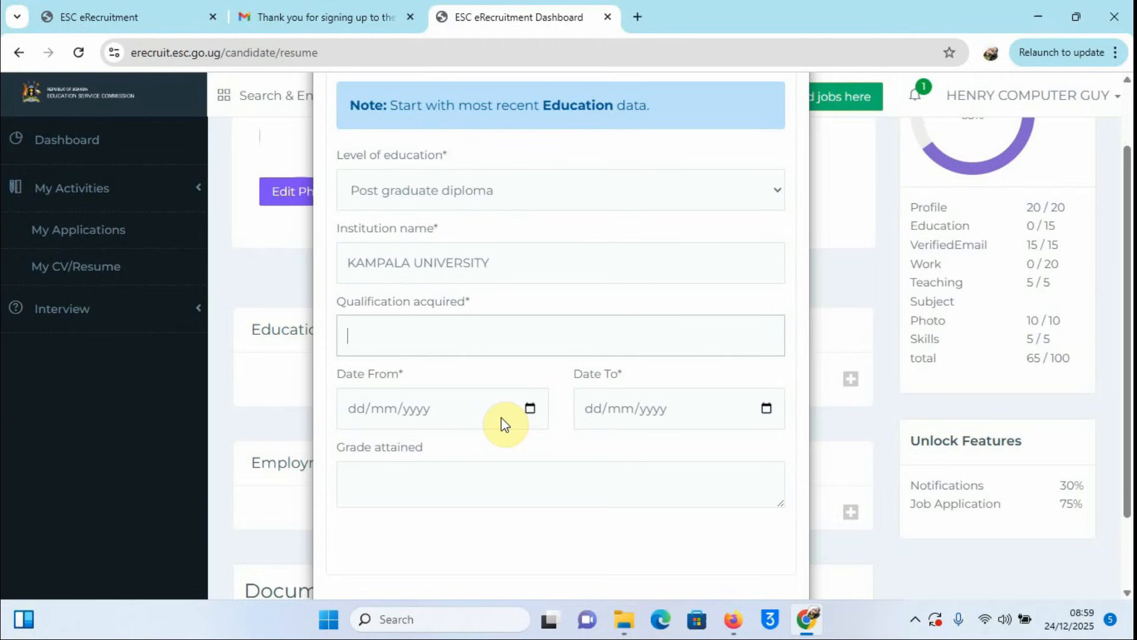
pyautogui.write('PGDE')
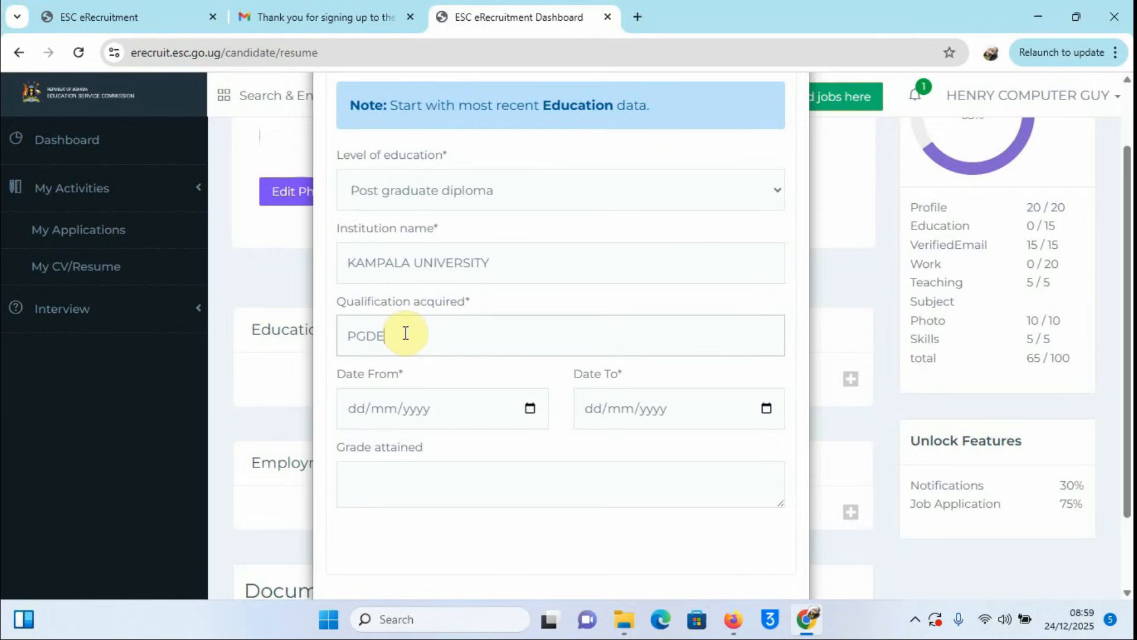
pyautogui.scroll(-2, 531, 360)
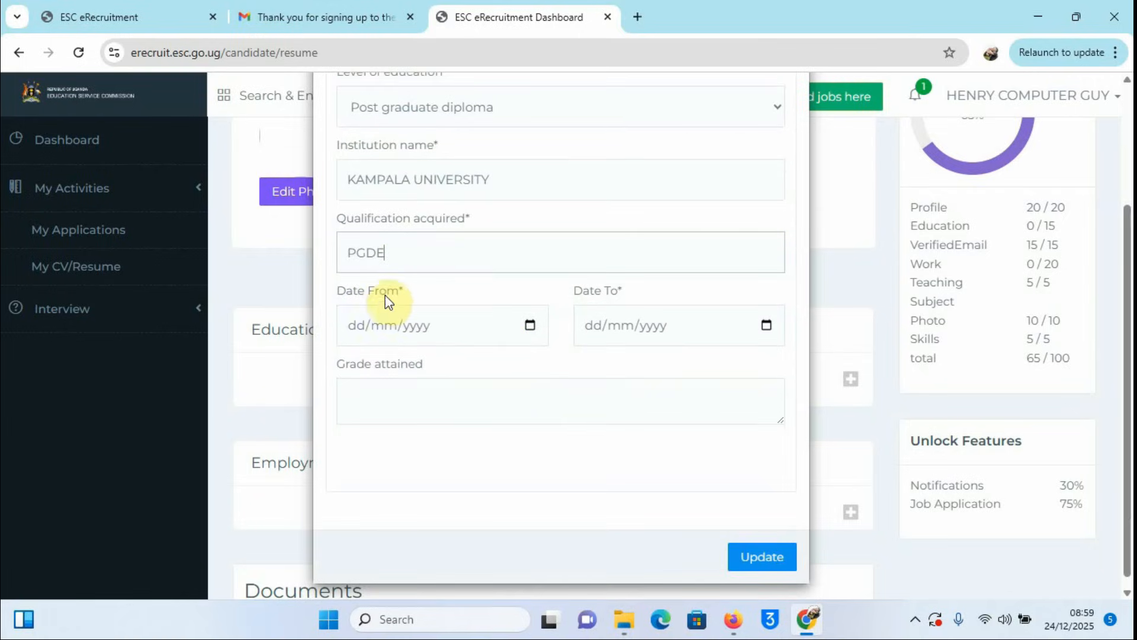
# Step: Set the education start date to 09/08/2021 in the calendar
pyautogui.click(530, 325)
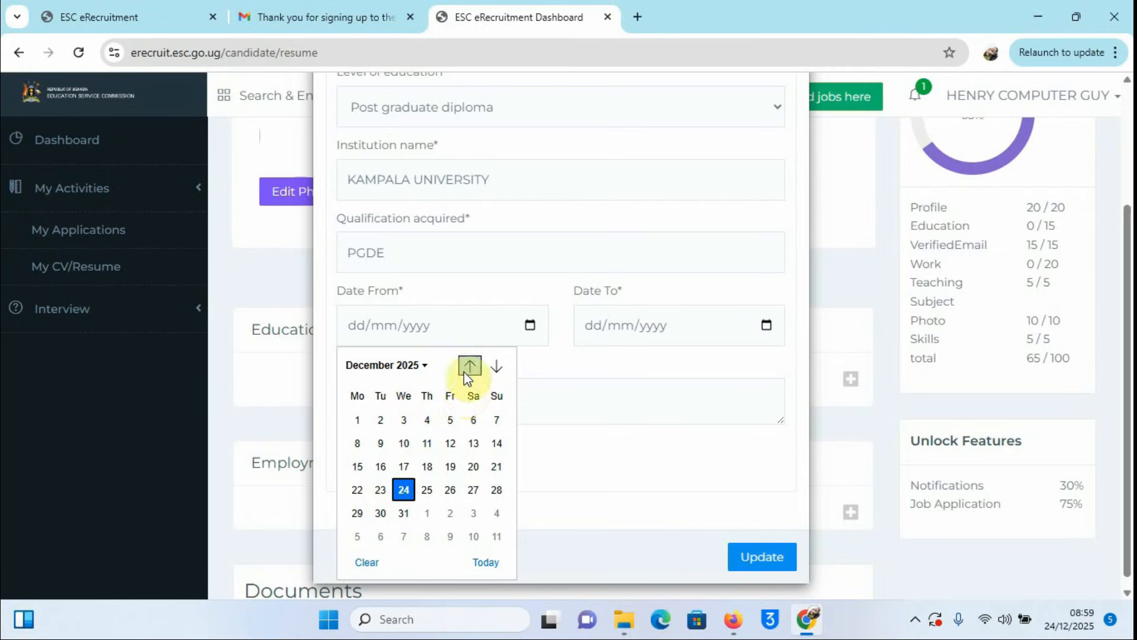
pyautogui.scroll(2, 424, 434)
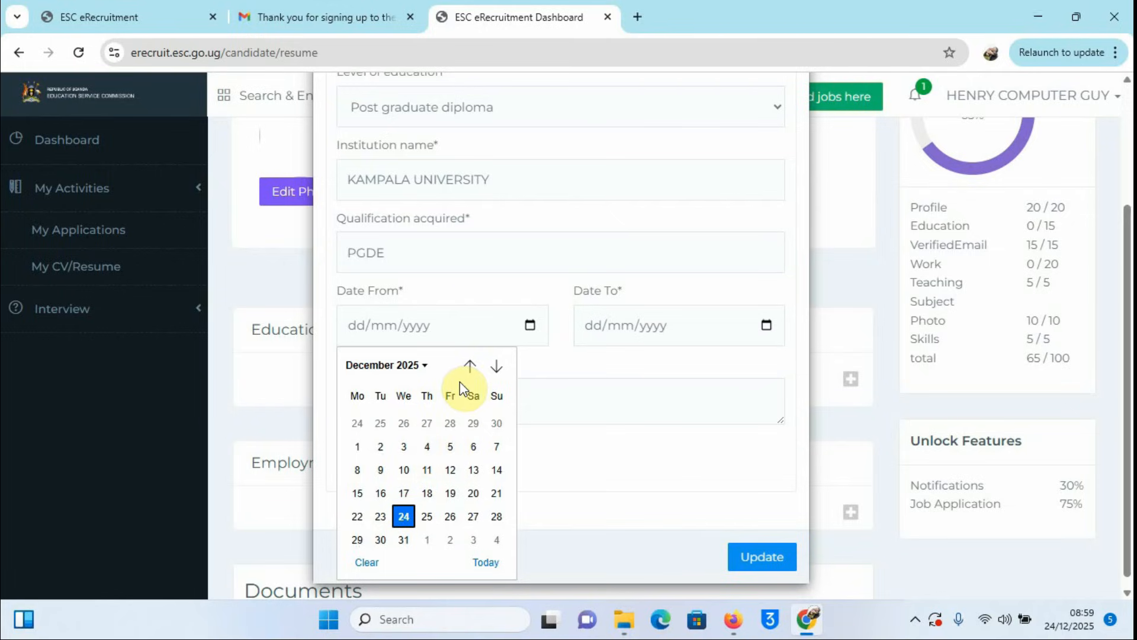
pyautogui.click(471, 368)
pyautogui.click(471, 367)
pyautogui.click(471, 367)
pyautogui.click(471, 367)
pyautogui.click(471, 367)
pyautogui.click(471, 367)
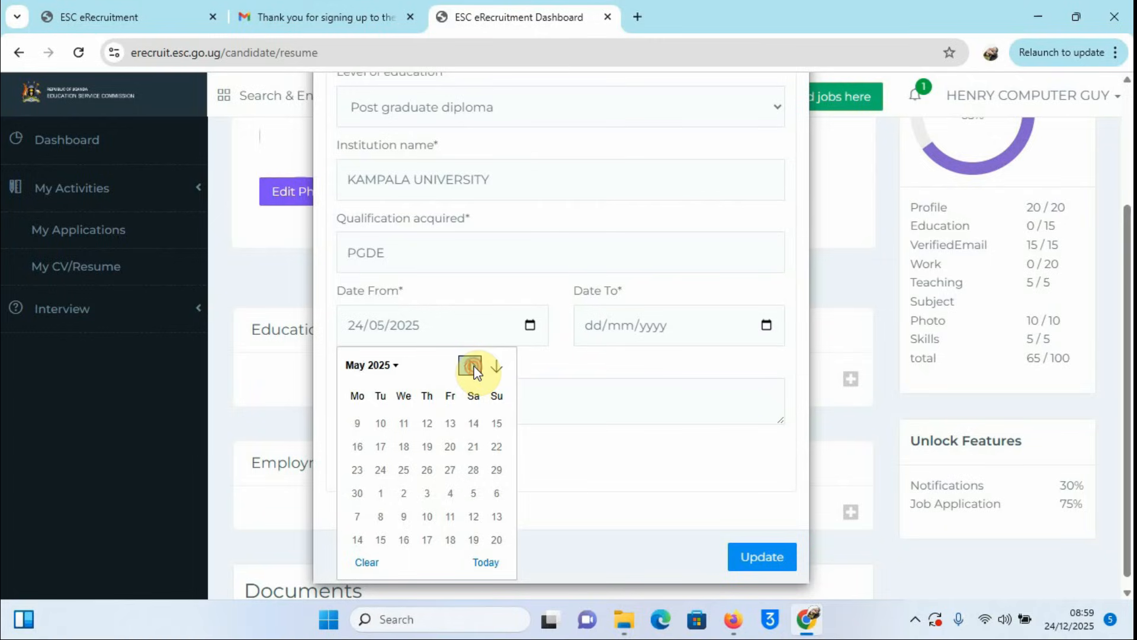
pyautogui.click(471, 367)
pyautogui.click(471, 367)
pyautogui.click(472, 367)
pyautogui.click(471, 368)
pyautogui.click(471, 368)
pyautogui.click(471, 367)
pyautogui.click(471, 367)
pyautogui.click(471, 367)
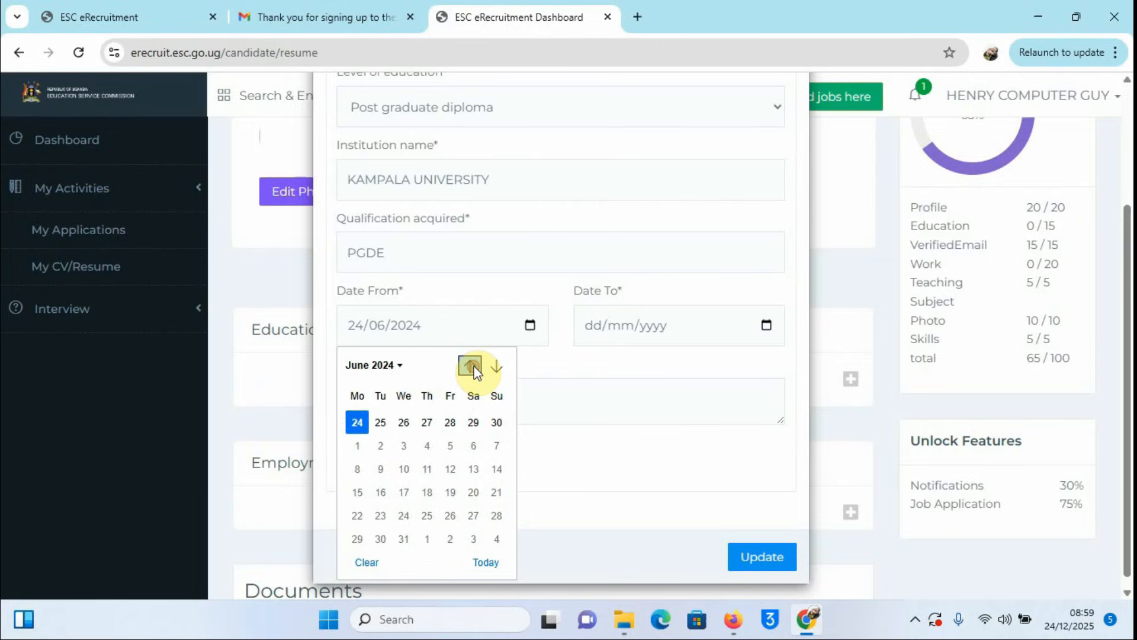
pyautogui.click(471, 367)
pyautogui.click(472, 367)
pyautogui.click(472, 367)
pyautogui.click(472, 367)
pyautogui.click(471, 367)
pyautogui.click(472, 367)
pyautogui.click(472, 368)
pyautogui.click(471, 367)
pyautogui.click(471, 367)
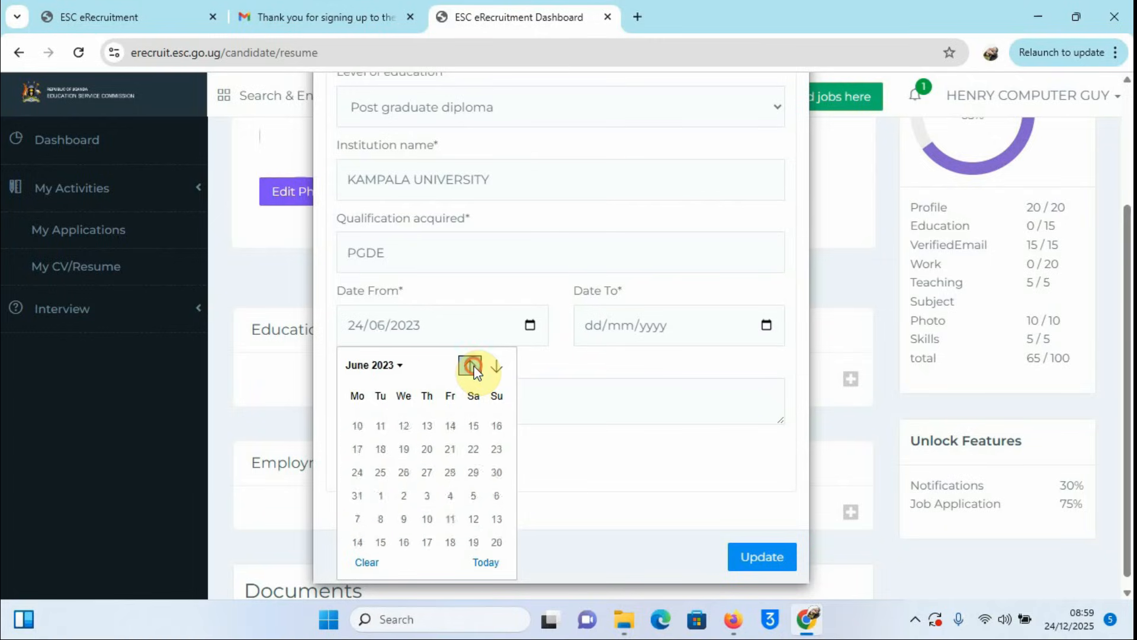
pyautogui.click(471, 367)
pyautogui.click(471, 367)
pyautogui.click(471, 367)
pyautogui.click(471, 368)
pyautogui.click(471, 367)
pyautogui.click(471, 367)
pyautogui.click(471, 367)
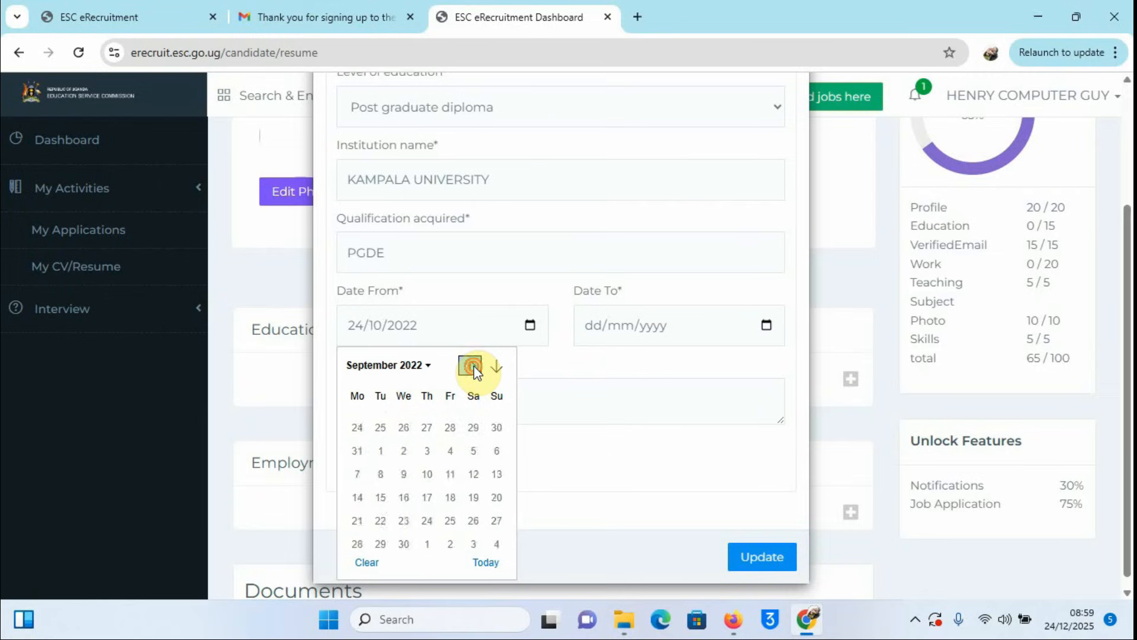
pyautogui.click(471, 367)
pyautogui.click(471, 368)
pyautogui.click(471, 367)
pyautogui.click(471, 367)
pyautogui.click(471, 367)
pyautogui.click(472, 368)
pyautogui.click(471, 367)
pyautogui.click(471, 368)
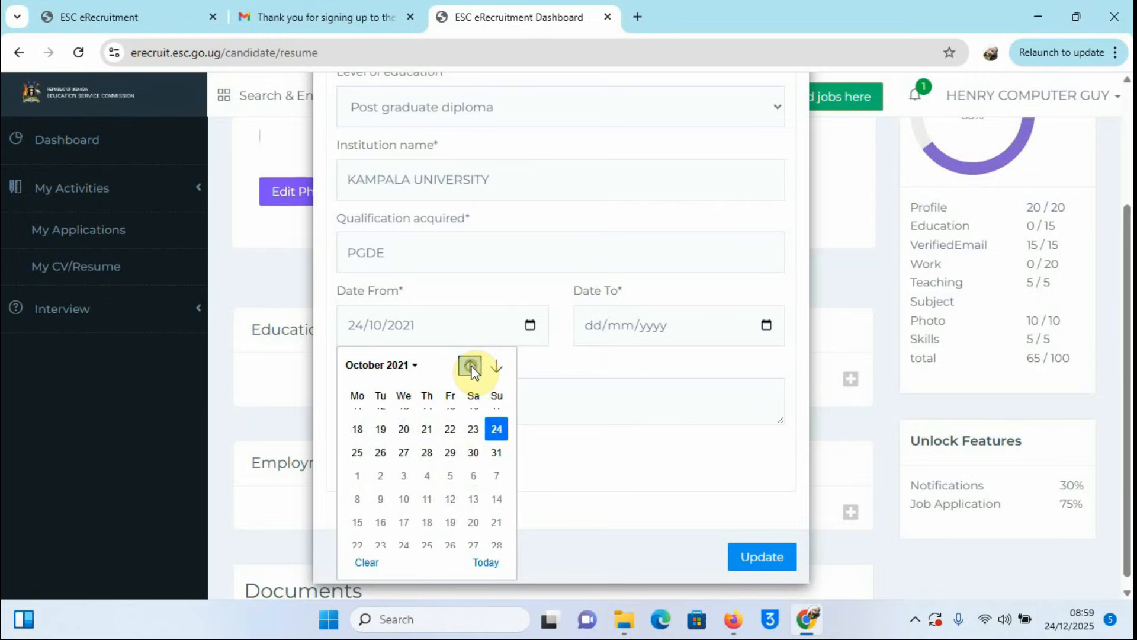
pyautogui.click(471, 367)
pyautogui.click(471, 367)
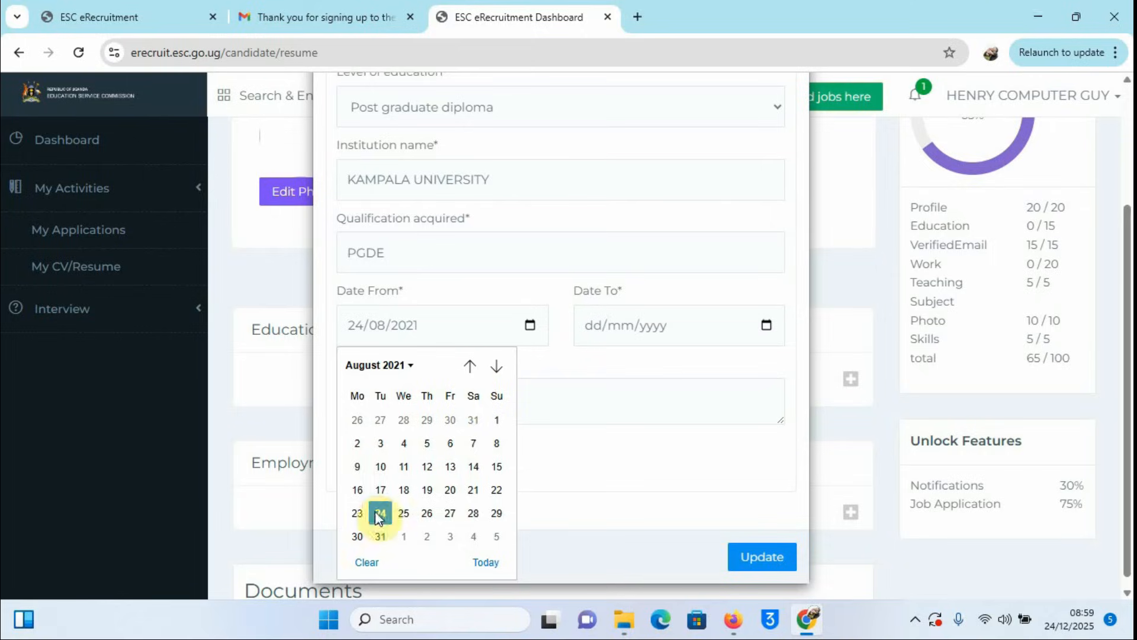
pyautogui.click(357, 468)
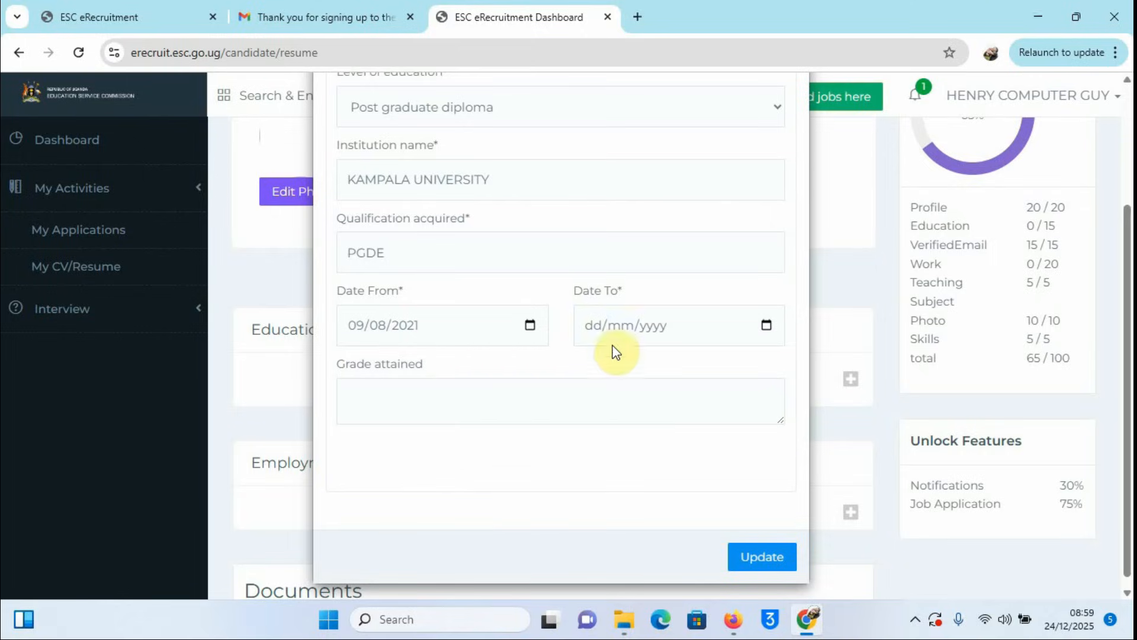
# Step: Set the education end date to 11/12/2023 in the calendar
pyautogui.click(767, 327)
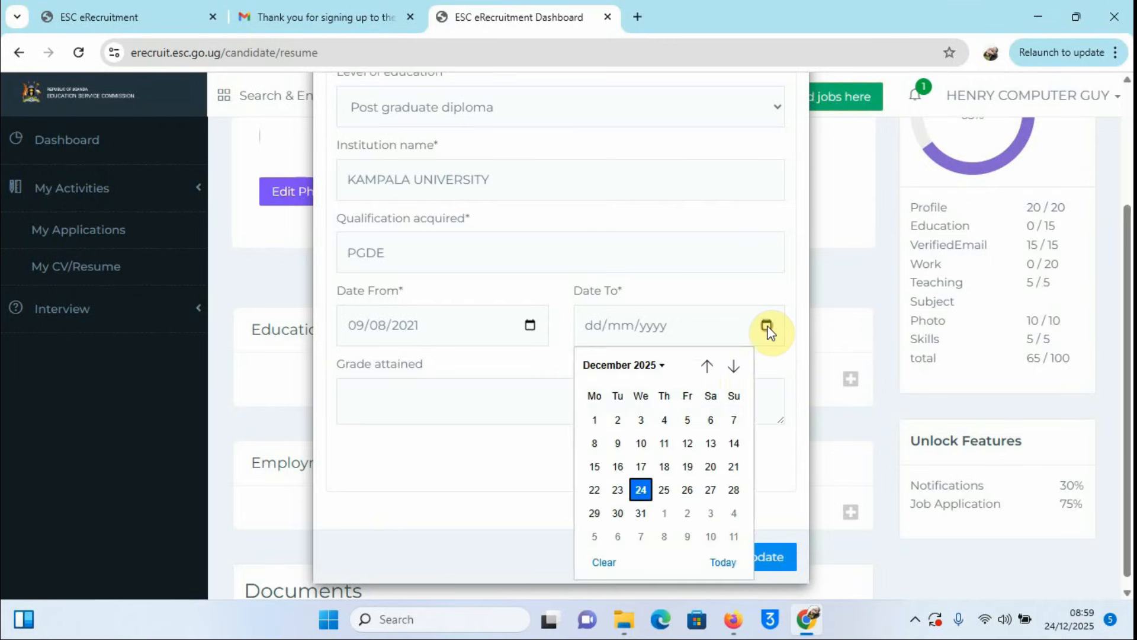
pyautogui.click(704, 364)
pyautogui.click(704, 363)
pyautogui.click(705, 364)
pyautogui.click(705, 364)
pyautogui.click(704, 363)
pyautogui.click(704, 364)
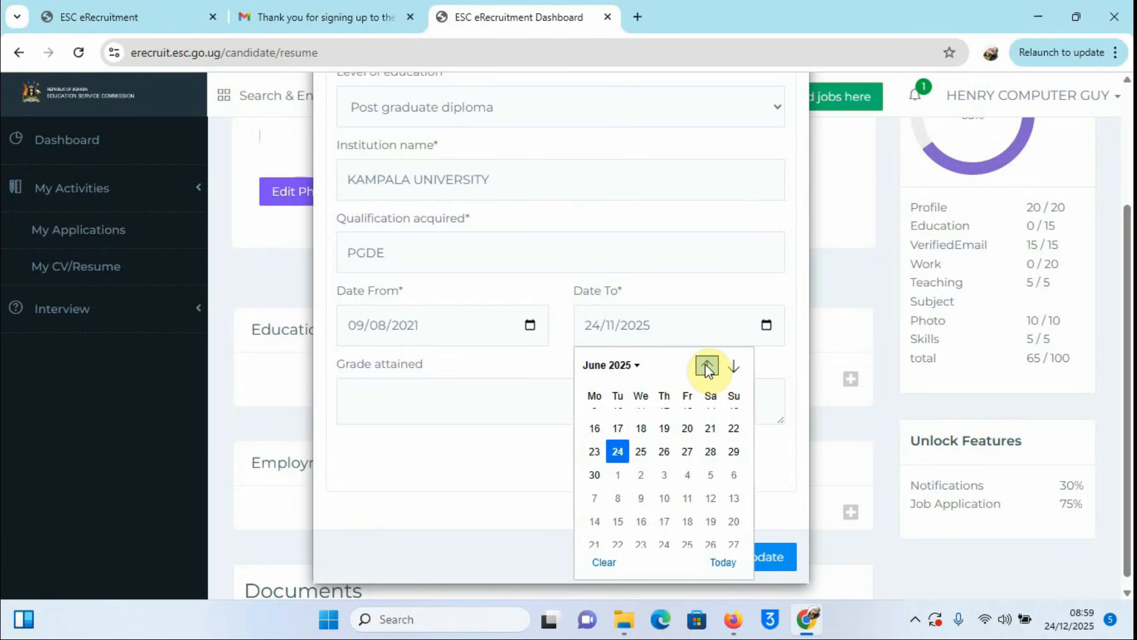
pyautogui.click(706, 366)
pyautogui.click(706, 366)
pyautogui.click(707, 366)
pyautogui.click(706, 366)
pyautogui.click(706, 366)
pyautogui.click(706, 366)
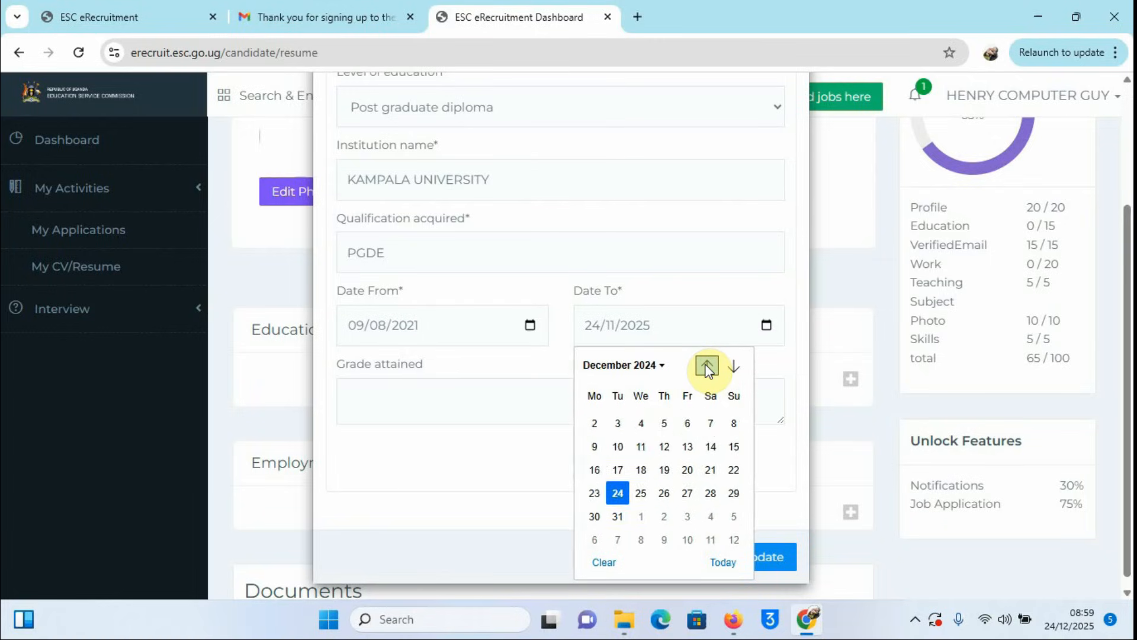
pyautogui.click(707, 366)
pyautogui.click(707, 366)
pyautogui.click(706, 366)
pyautogui.click(706, 366)
pyautogui.click(706, 366)
pyautogui.click(706, 366)
pyautogui.click(706, 366)
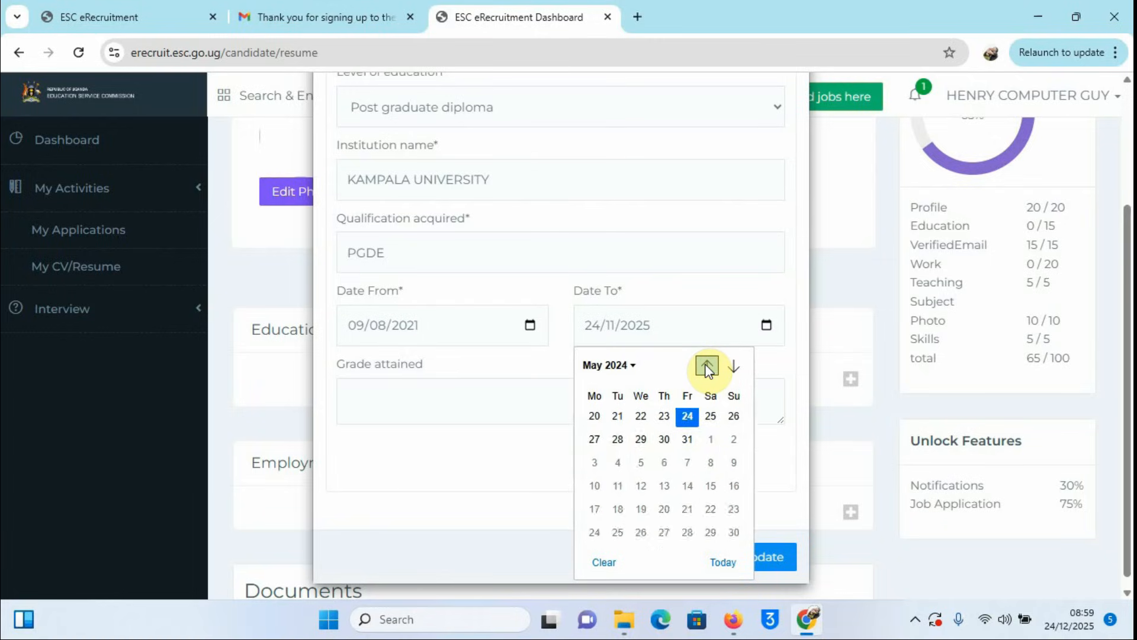
pyautogui.click(706, 366)
pyautogui.click(706, 366)
pyautogui.click(706, 366)
pyautogui.click(708, 367)
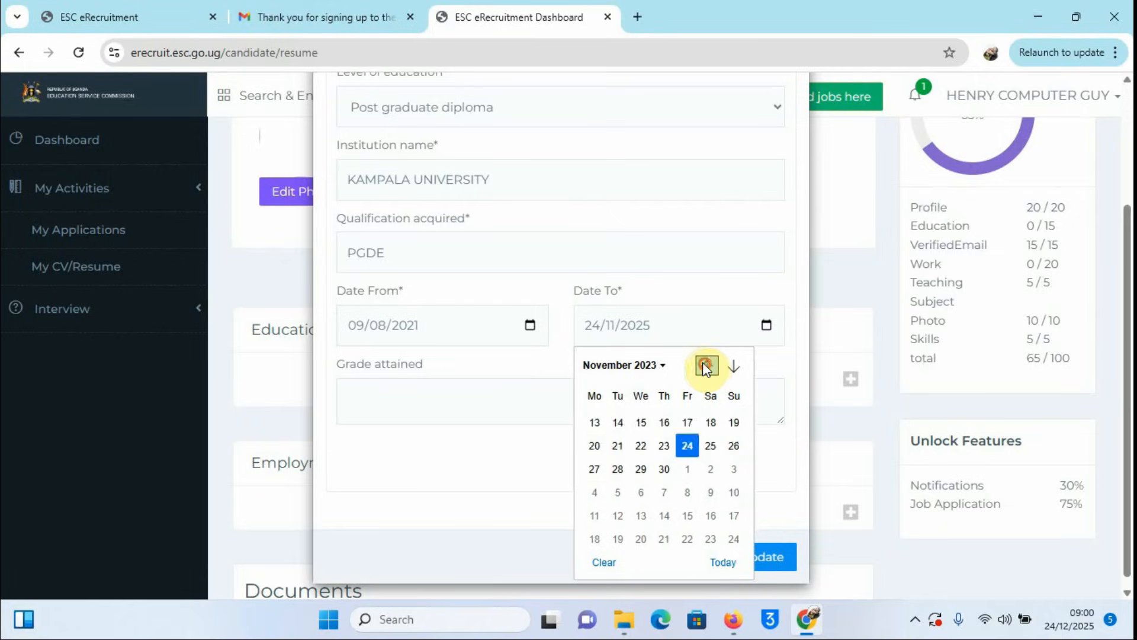
pyautogui.click(708, 367)
pyautogui.click(733, 366)
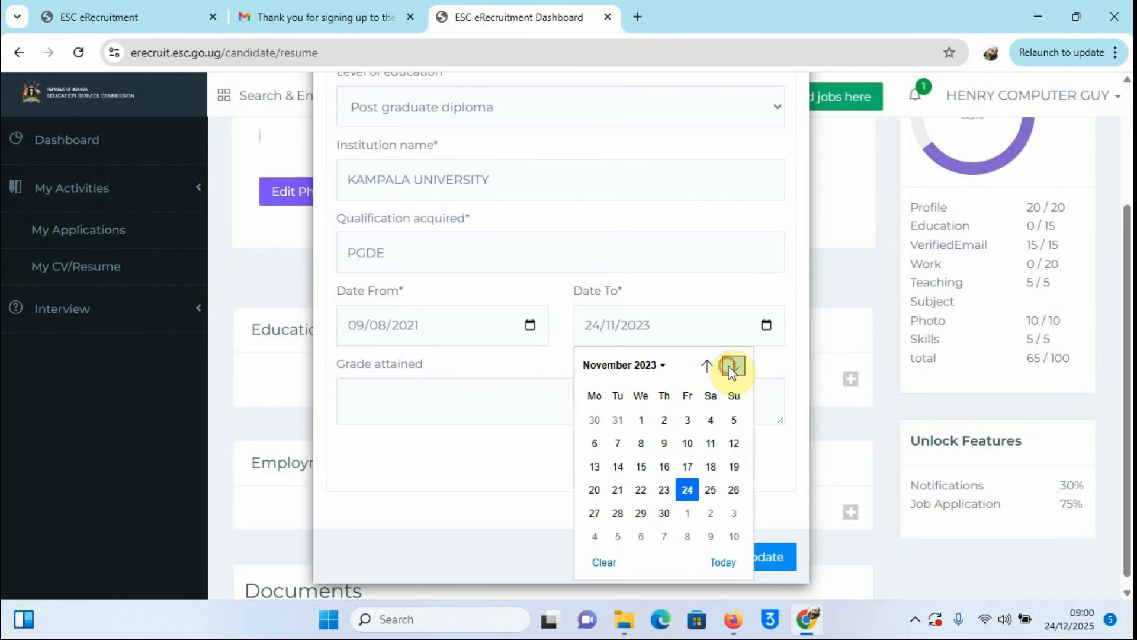
pyautogui.click(732, 368)
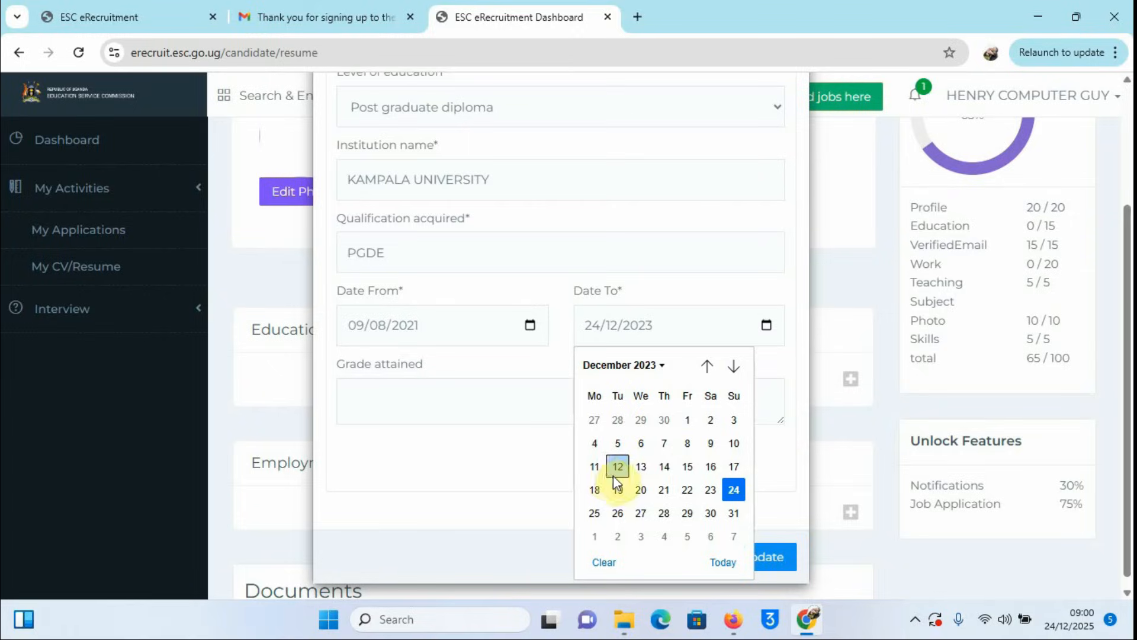
pyautogui.click(596, 467)
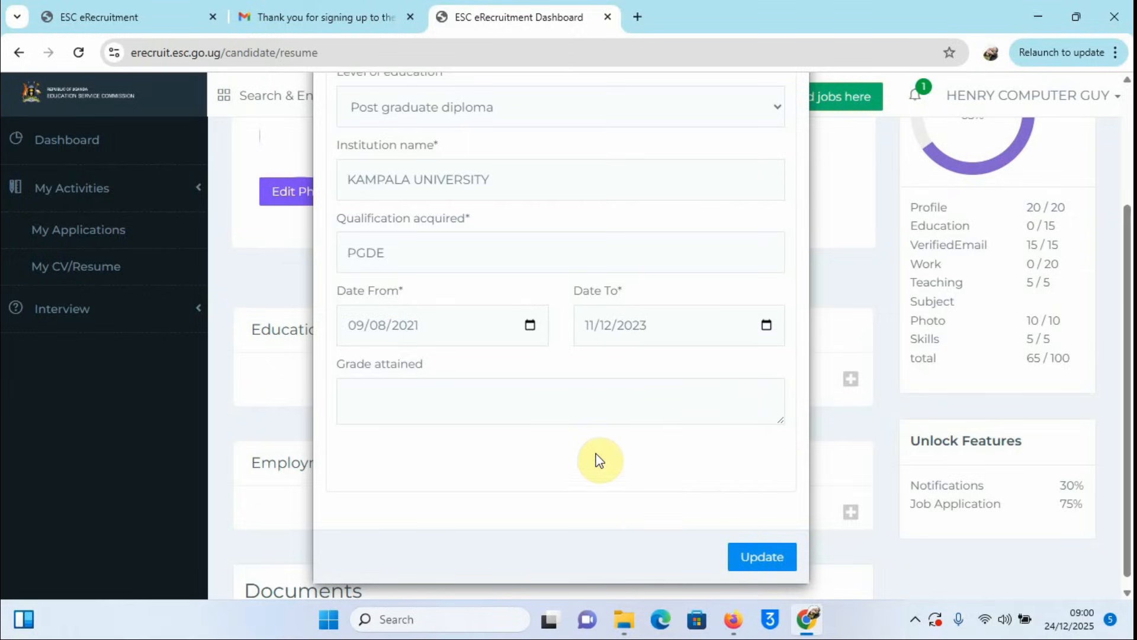
pyautogui.click(372, 400)
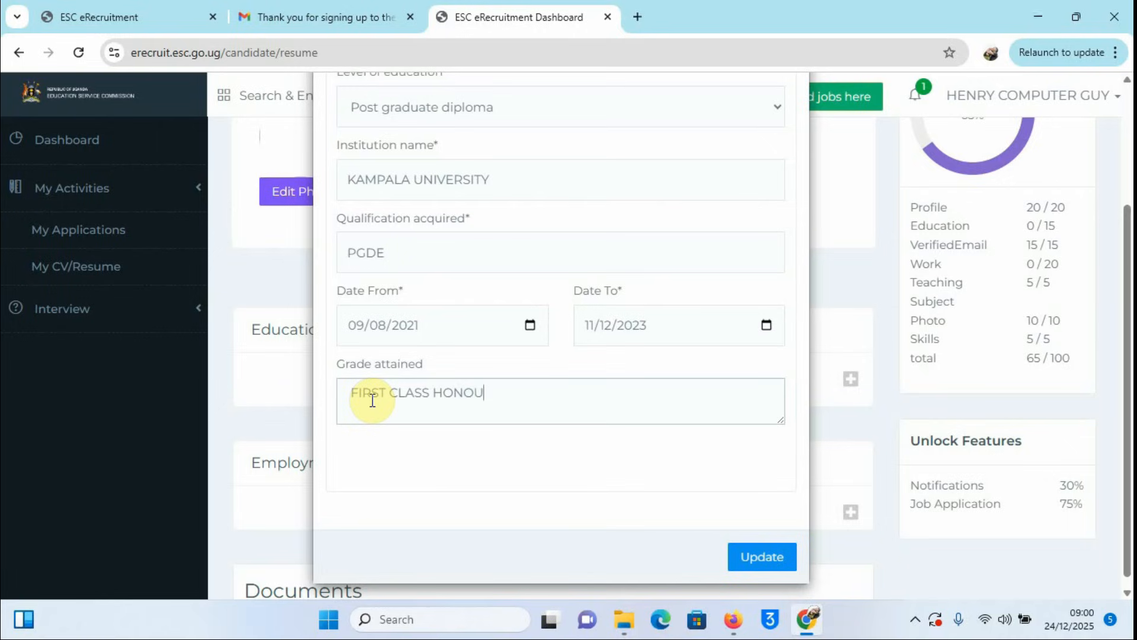
# Step: Save the PGDE record with grade FIRST CLASS HONOURS, lifting the profile to 75%
pyautogui.scroll(3, 571, 427)
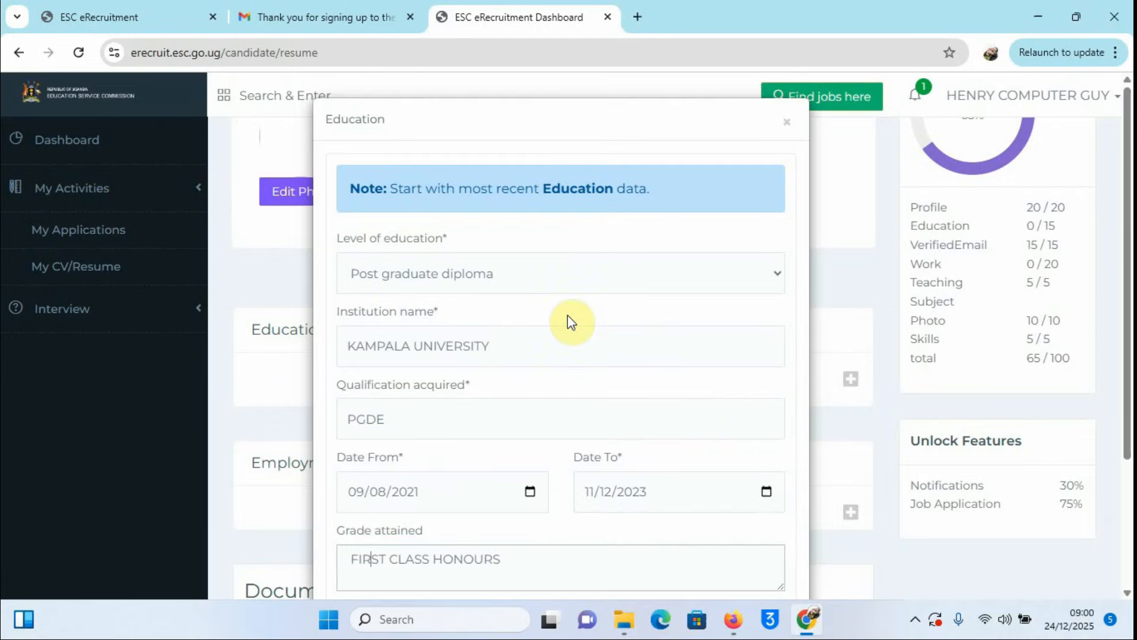
pyautogui.scroll(-3, 725, 435)
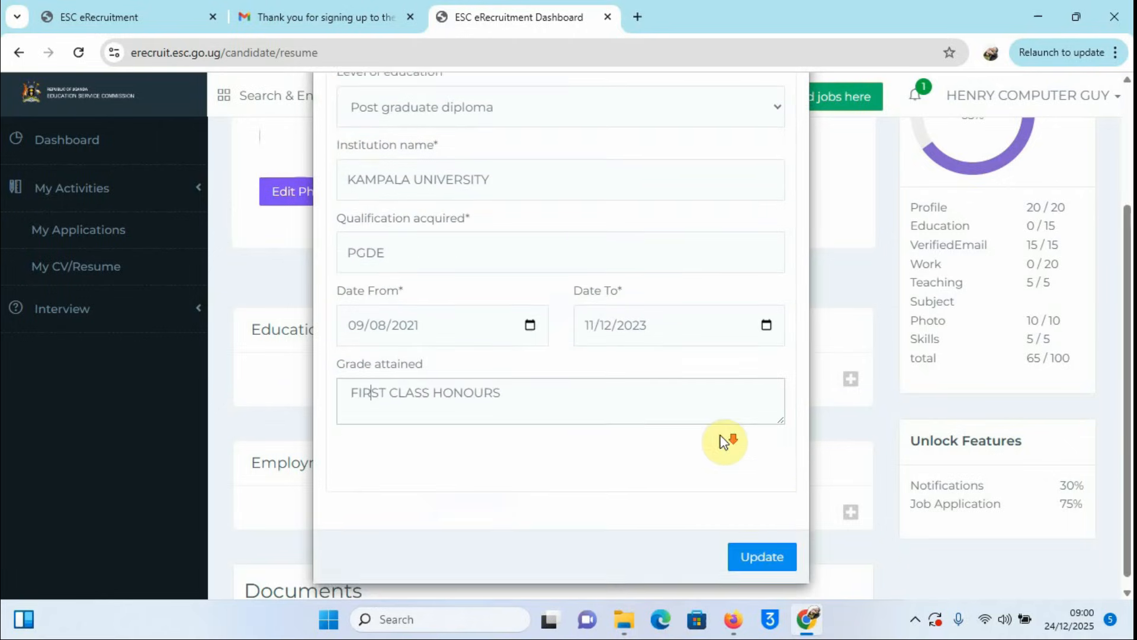
pyautogui.click(762, 547)
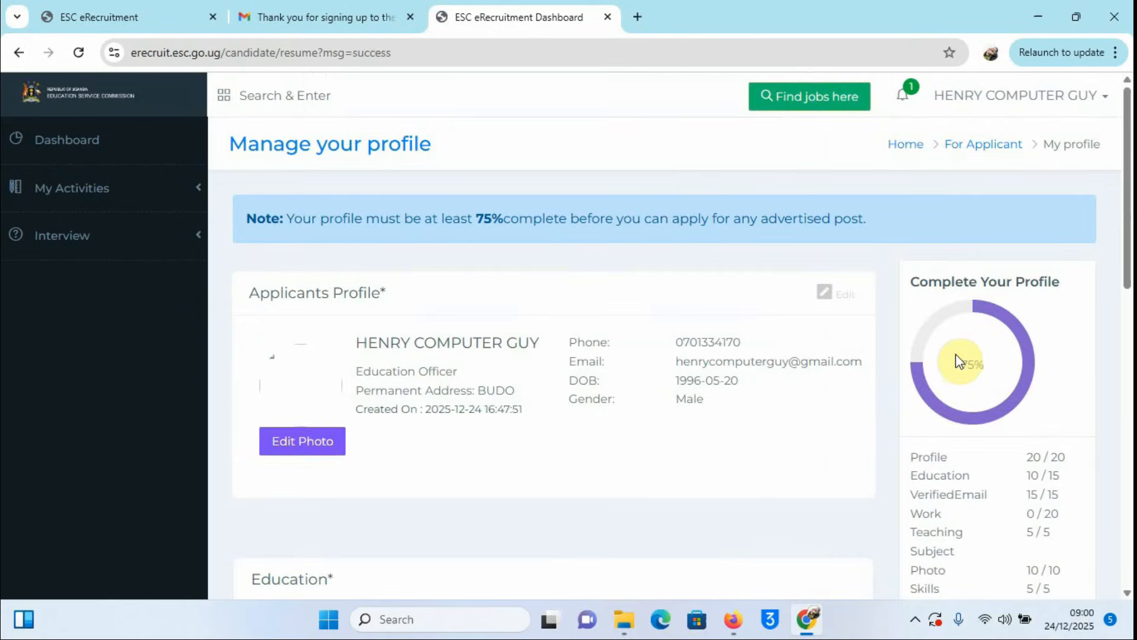
pyautogui.scroll(-3, 945, 372)
pyautogui.scroll(-3, 702, 375)
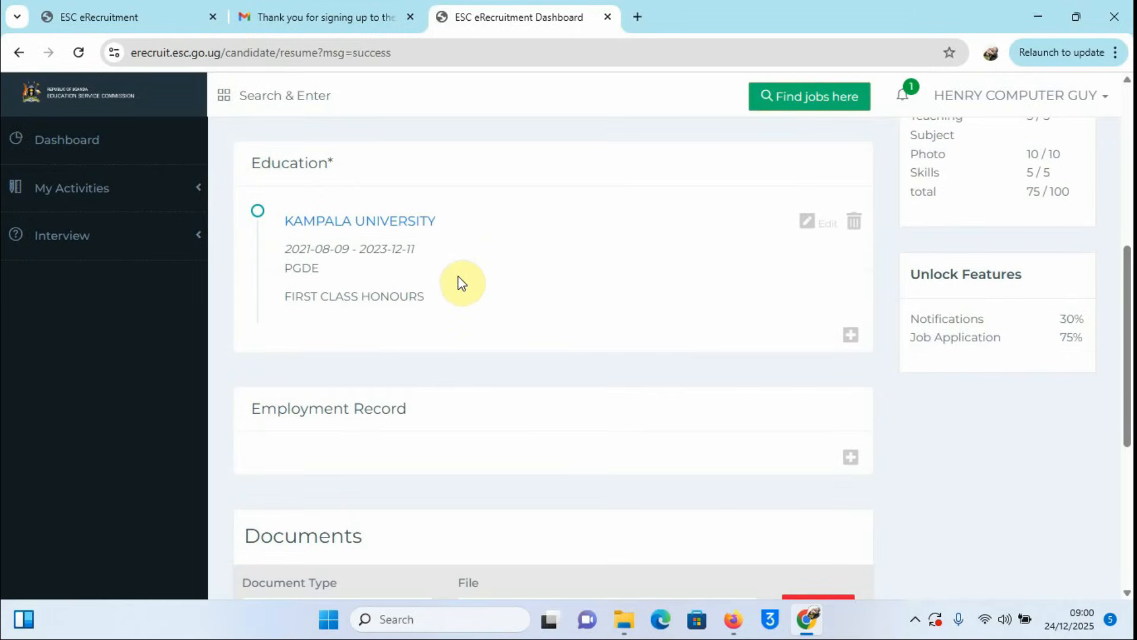
# Step: Add another education record with level Bachelors Degree
pyautogui.click(851, 337)
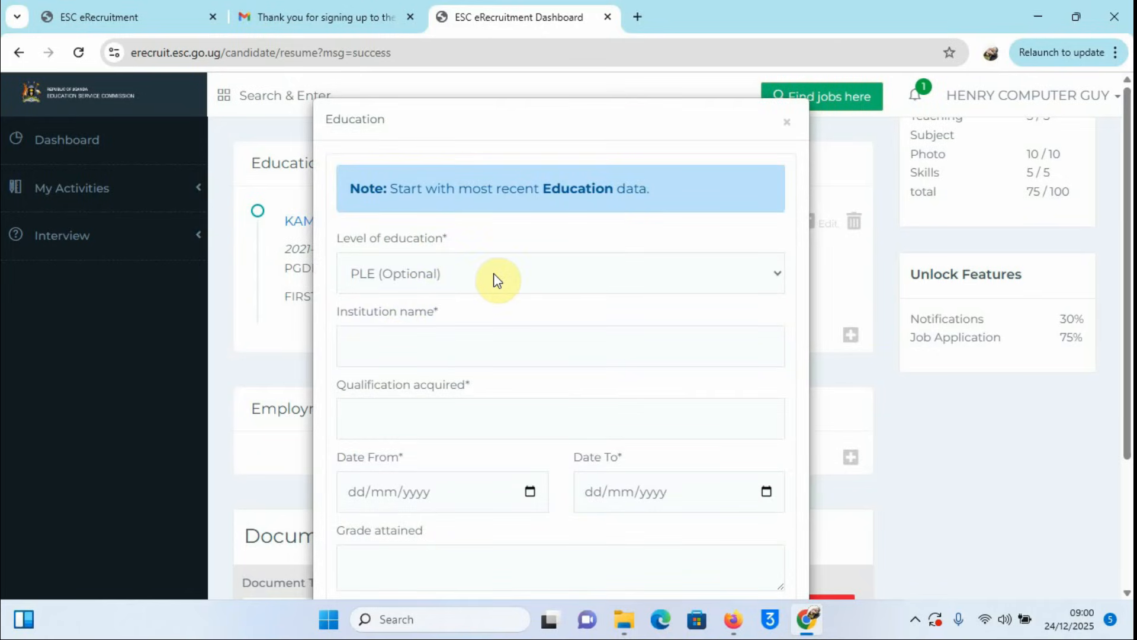
pyautogui.click(776, 277)
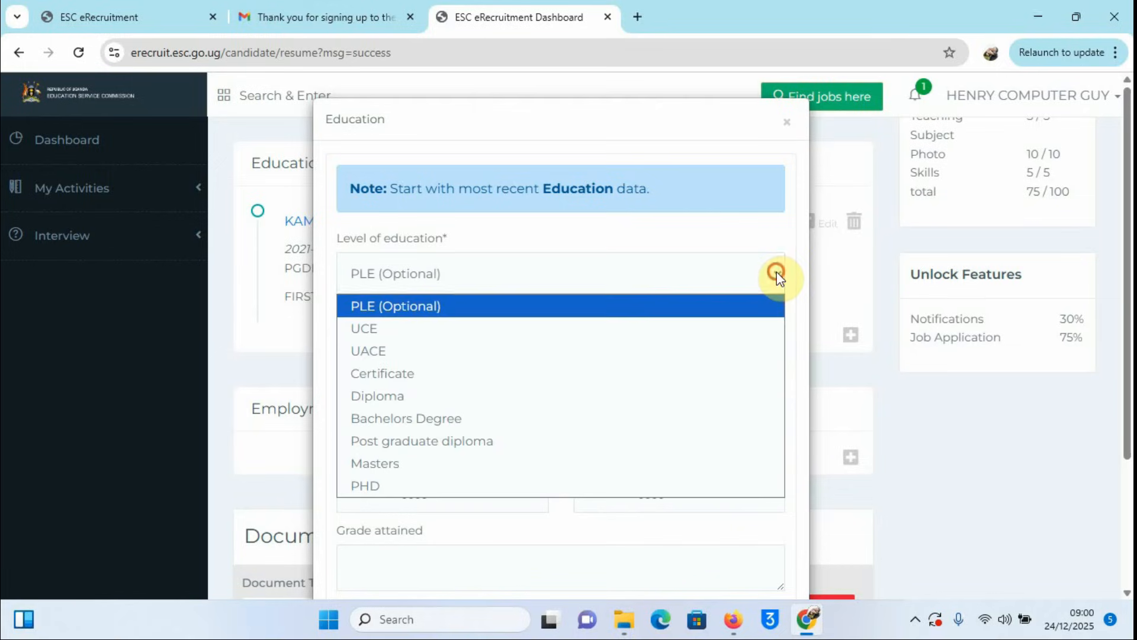
pyautogui.click(474, 422)
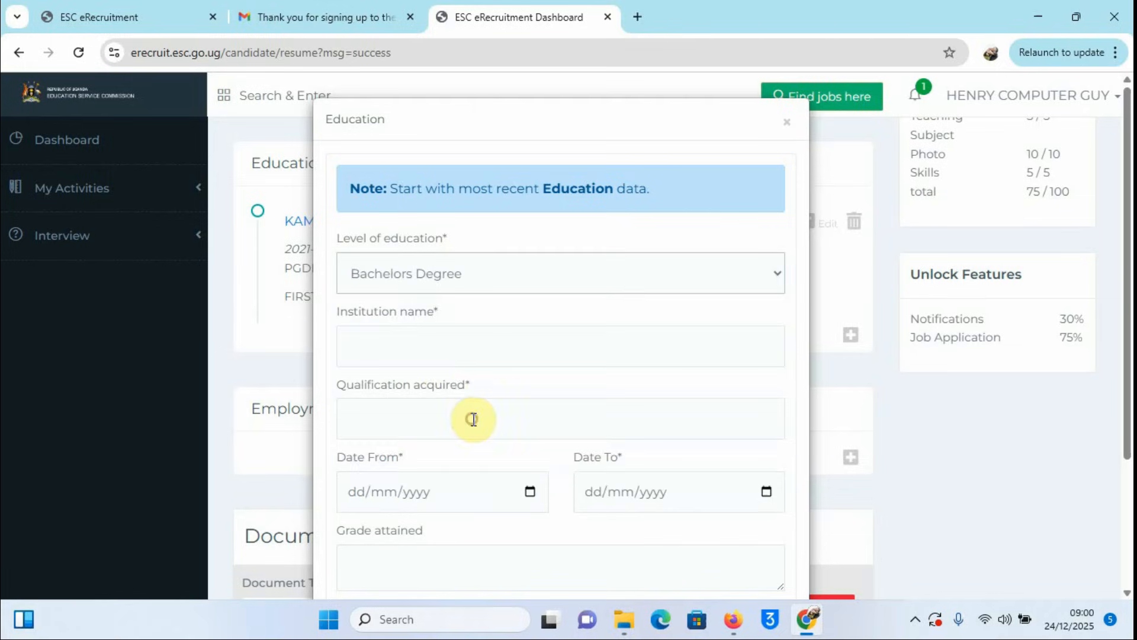
# Step: Enter MUTEESA 1 ROYAL UNIVERSTY as institution and BIT as qualification acquired
pyautogui.click(382, 346)
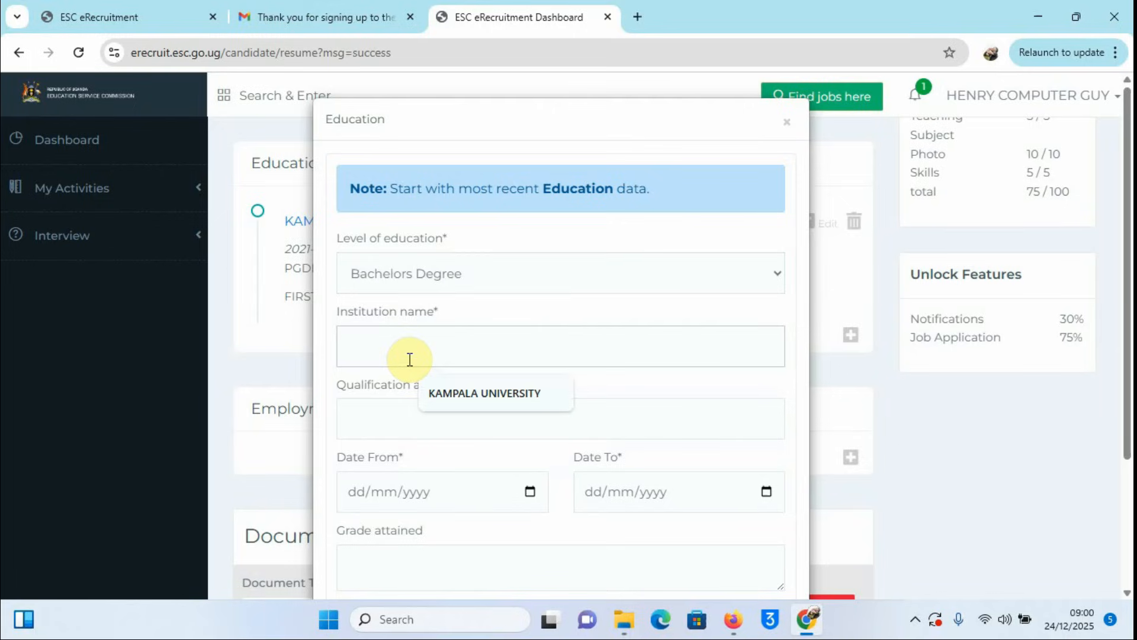
pyautogui.write('MUTEESA 1 ROYAL UNIVERSTY')
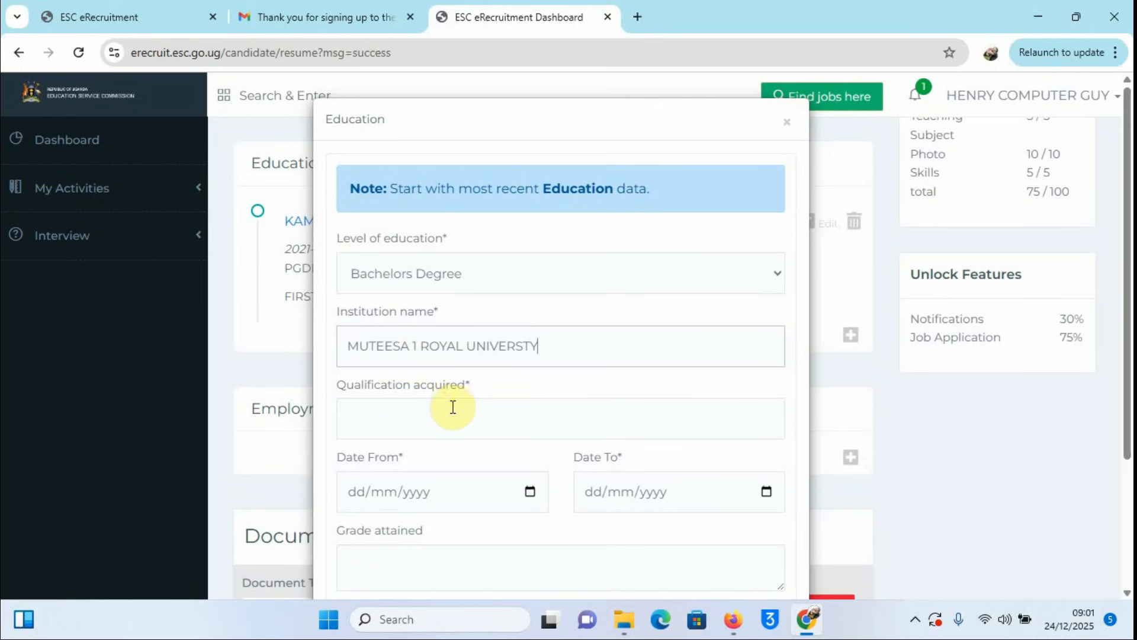
pyautogui.click(434, 413)
pyautogui.write('BIT')
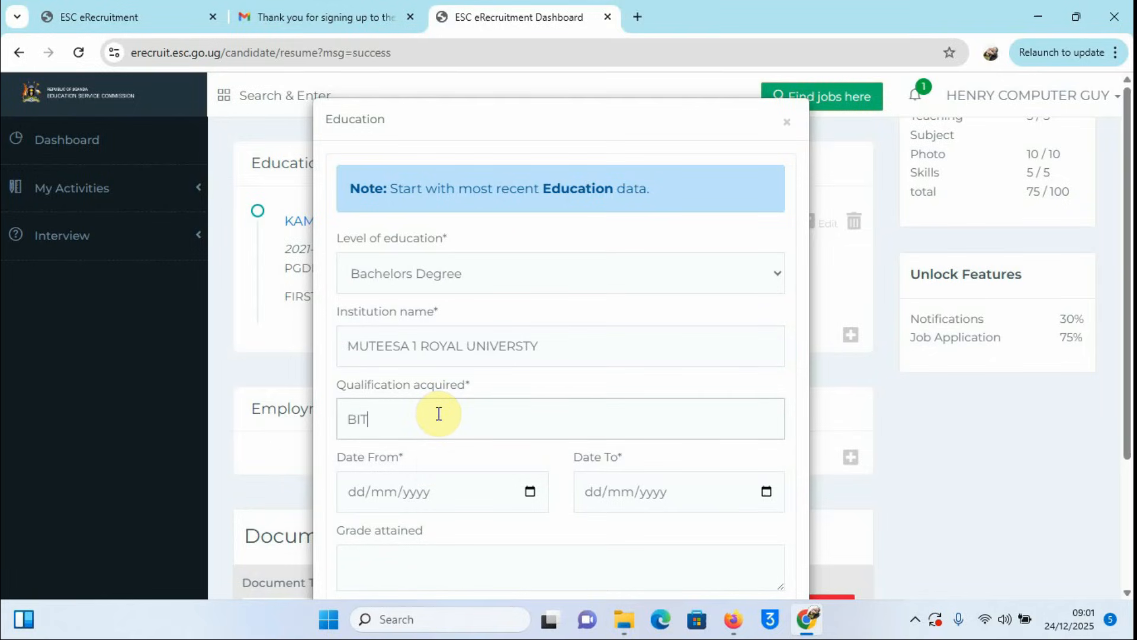
pyautogui.scroll(-3, 545, 395)
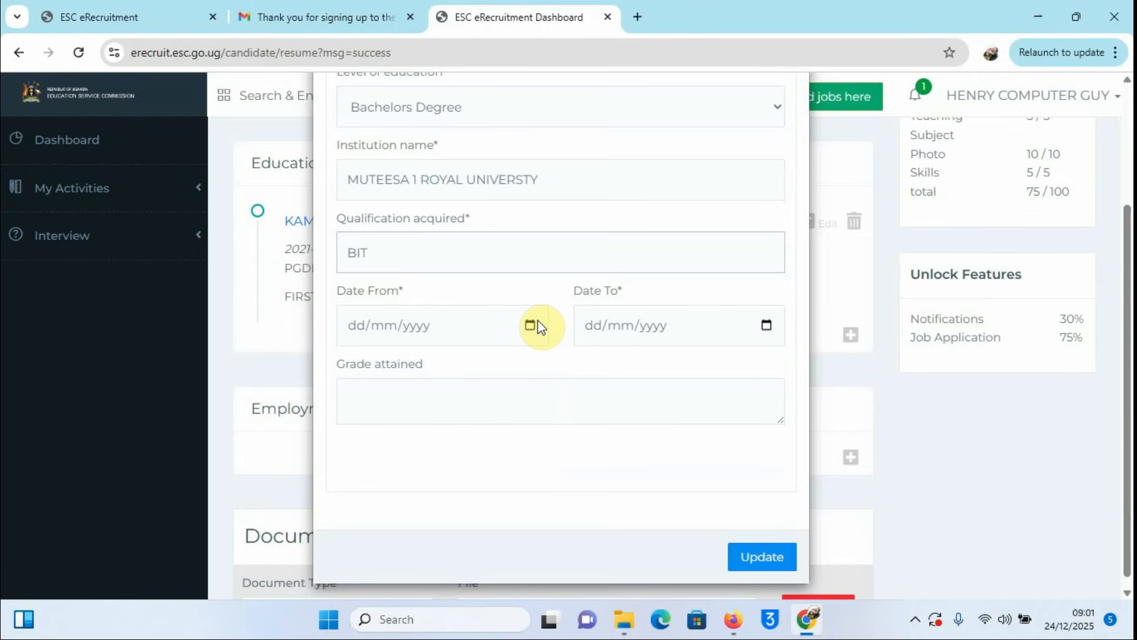
# Step: Pick 13 August 2012 in the Date From calendar of the MUTEESA 1 ROYAL UNIVERSTY entry
pyautogui.click(530, 327)
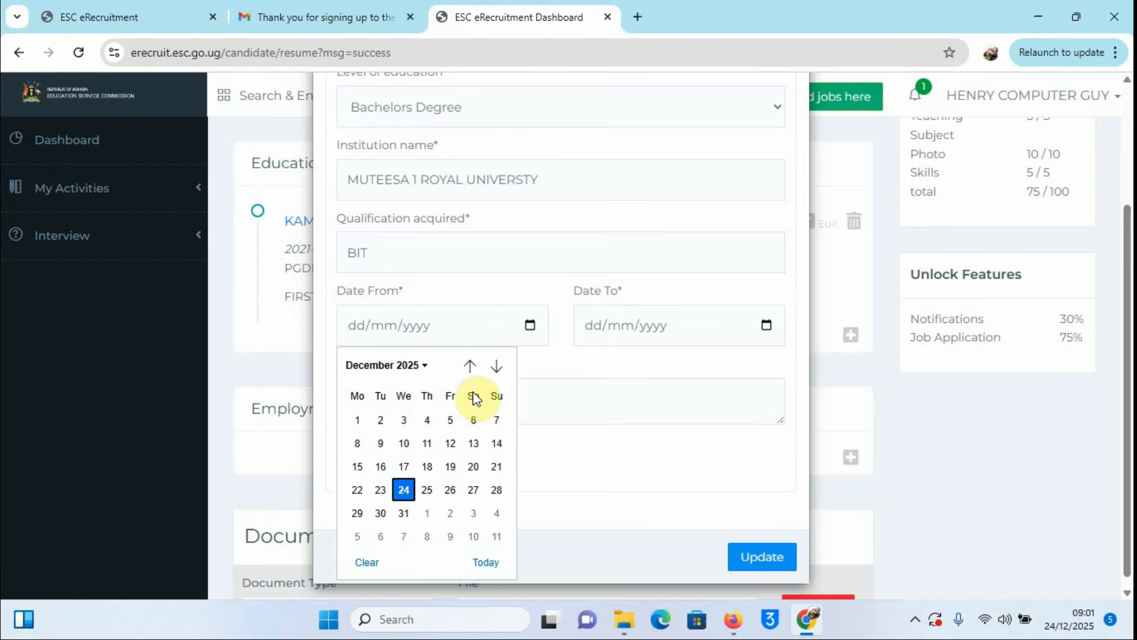
pyautogui.click(469, 365)
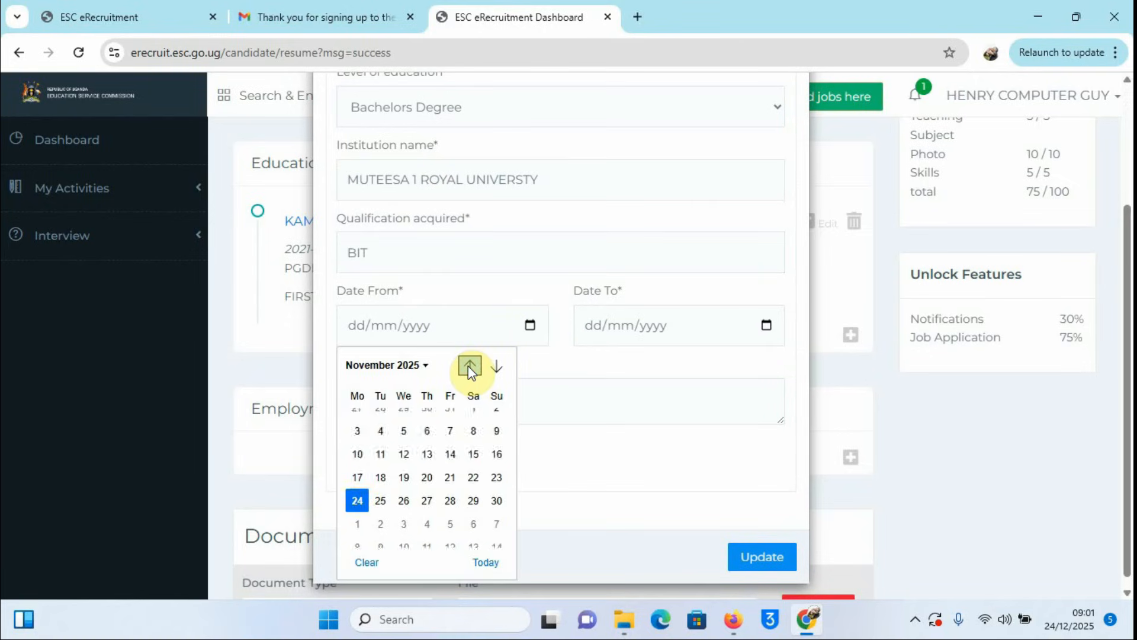
pyautogui.click(469, 365)
pyautogui.click(469, 365)
pyautogui.click(469, 365)
pyautogui.click(469, 365)
pyautogui.click(469, 366)
pyautogui.click(469, 366)
pyautogui.click(469, 365)
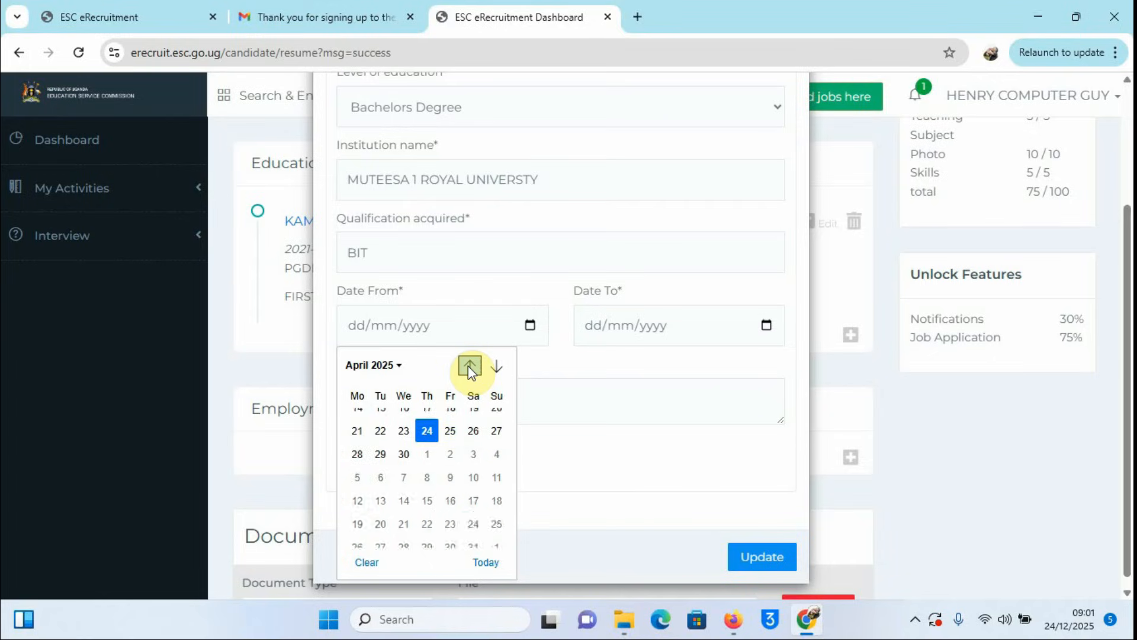
pyautogui.click(469, 365)
pyautogui.click(469, 365)
pyautogui.click(469, 365)
pyautogui.click(469, 365)
pyautogui.click(469, 365)
pyautogui.click(469, 366)
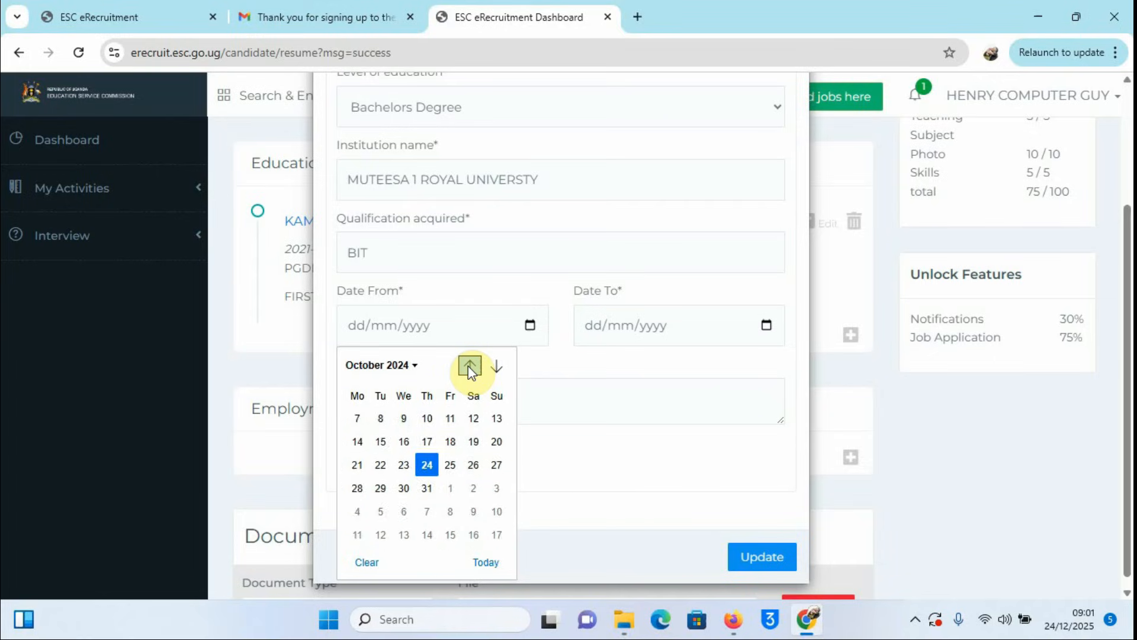
pyautogui.click(469, 365)
pyautogui.click(469, 365)
pyautogui.click(469, 366)
pyautogui.click(469, 365)
pyautogui.click(469, 365)
pyautogui.click(469, 366)
pyautogui.click(469, 365)
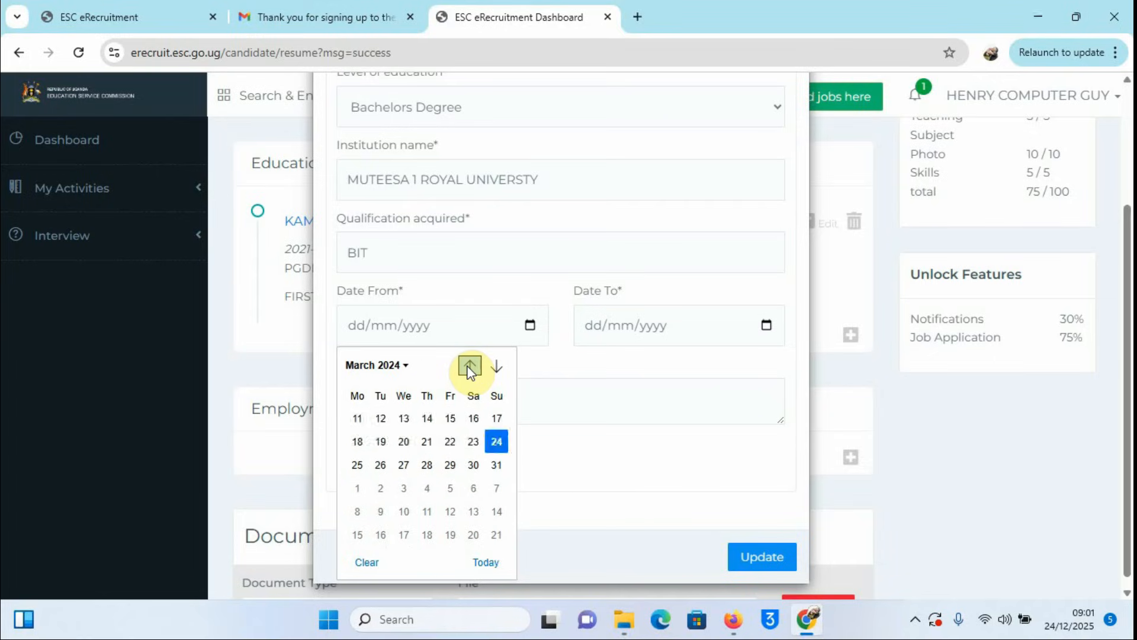
pyautogui.click(469, 365)
pyautogui.click(469, 366)
pyautogui.click(469, 365)
pyautogui.click(469, 365)
pyautogui.click(469, 366)
pyautogui.click(469, 365)
pyautogui.click(469, 365)
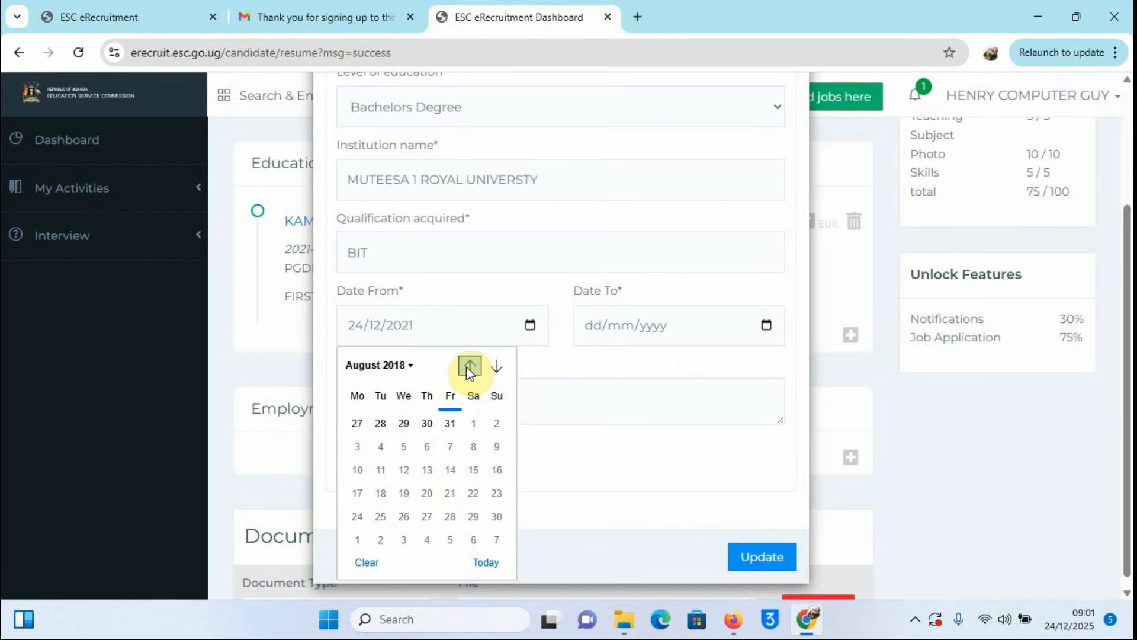
pyautogui.click(469, 365)
pyautogui.click(469, 365)
pyautogui.click(469, 366)
pyautogui.click(469, 365)
pyautogui.click(469, 365)
pyautogui.click(469, 365)
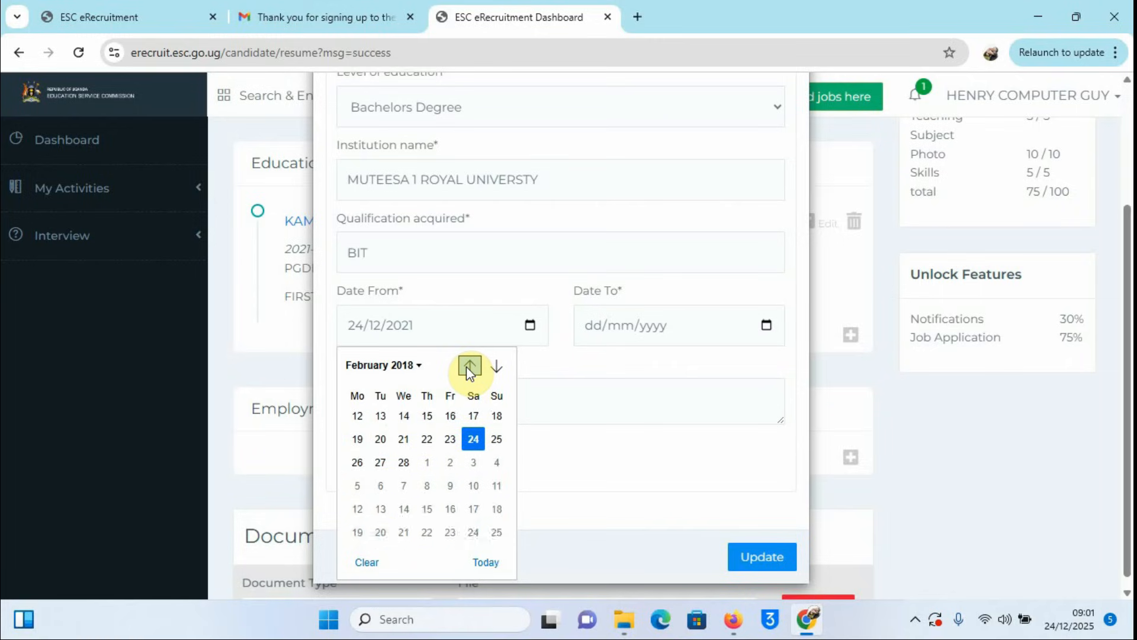
pyautogui.click(469, 365)
pyautogui.click(469, 365)
pyautogui.click(469, 366)
pyautogui.click(469, 365)
pyautogui.click(469, 365)
pyautogui.click(470, 366)
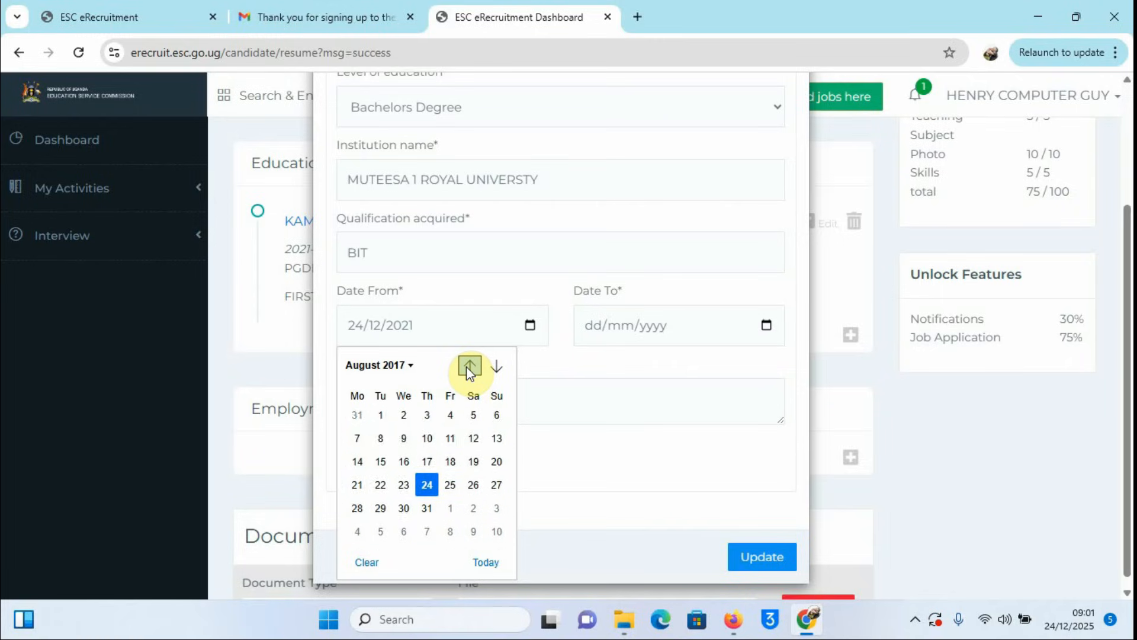
pyautogui.click(469, 365)
pyautogui.click(469, 365)
pyautogui.click(469, 365)
pyautogui.click(469, 366)
pyautogui.click(469, 366)
pyautogui.click(469, 365)
pyautogui.click(469, 366)
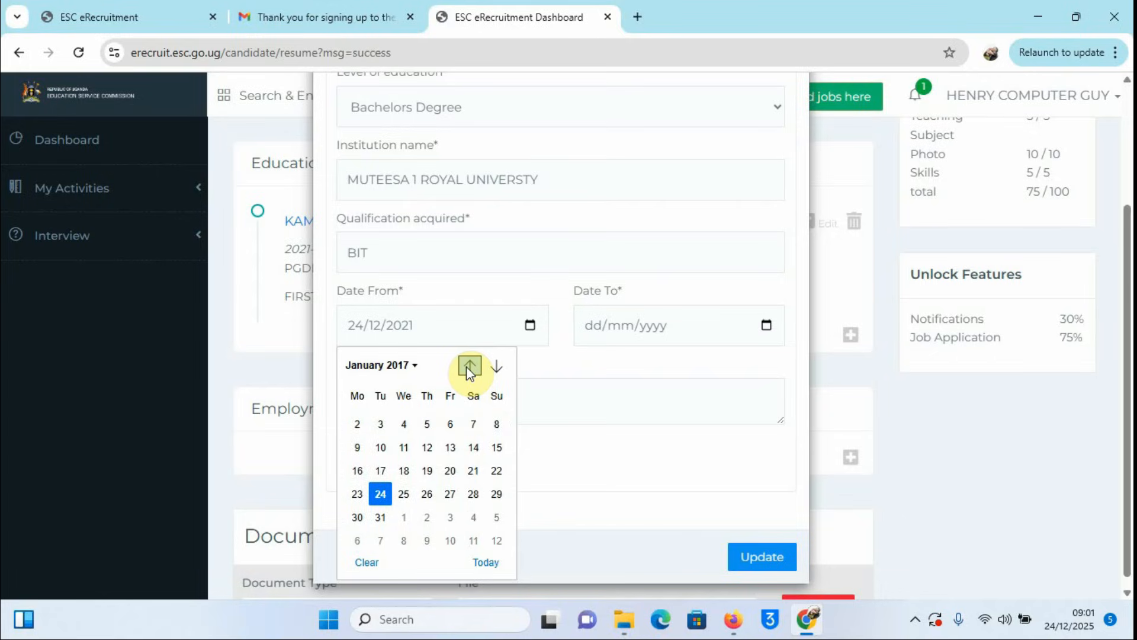
pyautogui.click(469, 365)
pyautogui.click(469, 365)
pyautogui.click(469, 365)
pyautogui.click(469, 365)
pyautogui.click(469, 365)
pyautogui.click(469, 365)
pyautogui.click(469, 365)
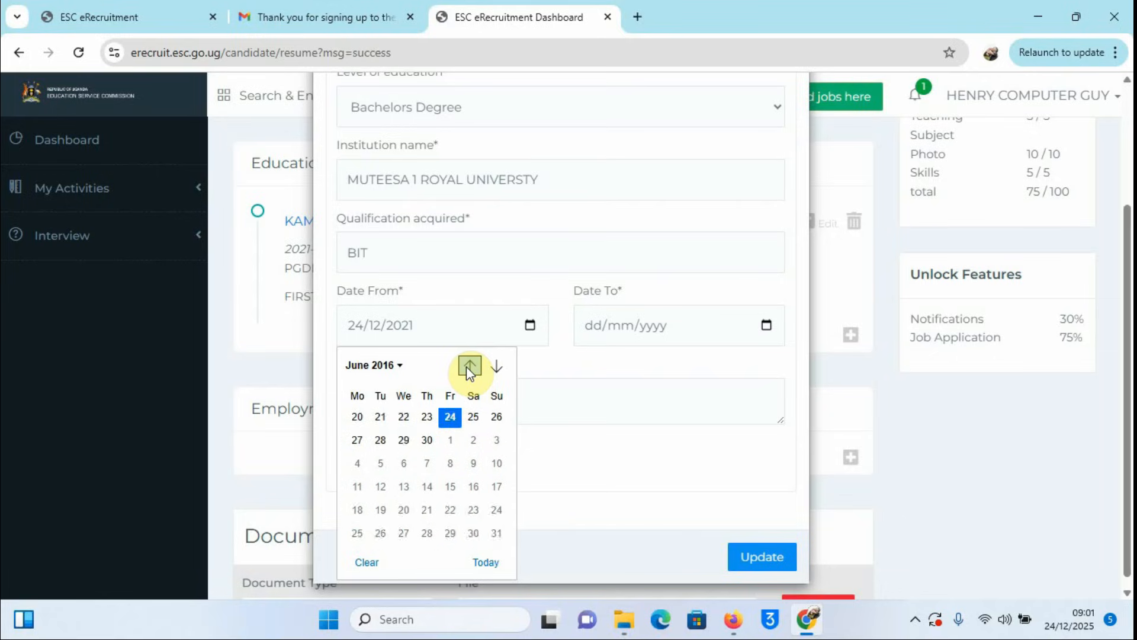
pyautogui.click(469, 366)
pyautogui.click(469, 365)
pyautogui.click(469, 366)
pyautogui.click(469, 366)
pyautogui.click(469, 365)
pyautogui.click(469, 365)
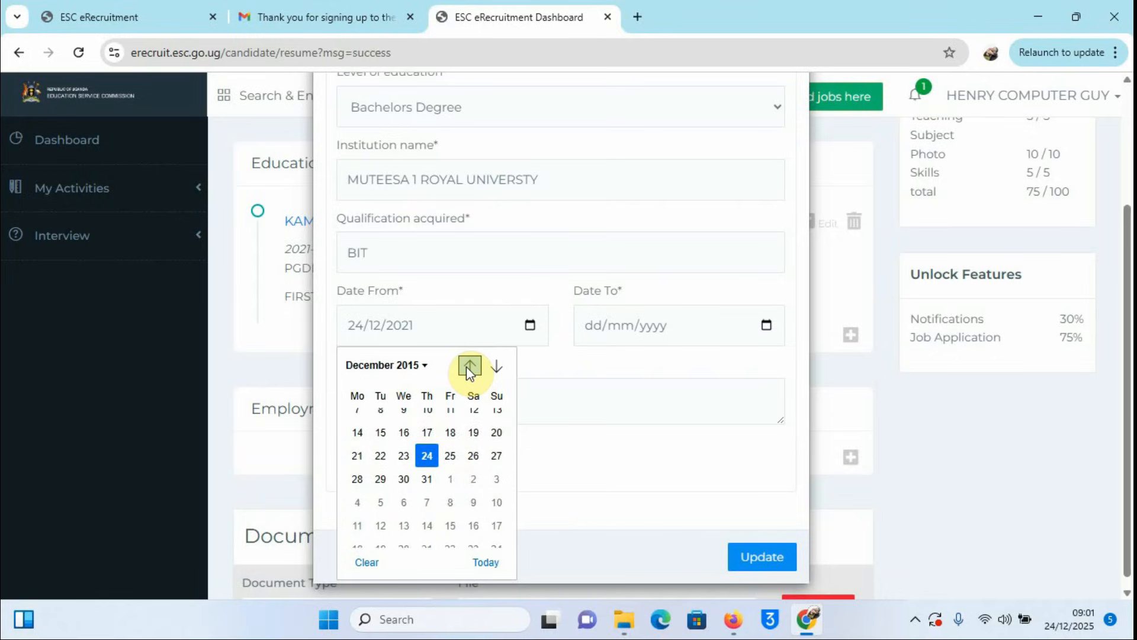
pyautogui.click(469, 365)
pyautogui.click(469, 365)
pyautogui.click(469, 366)
pyautogui.click(469, 365)
pyautogui.click(469, 365)
pyautogui.click(469, 366)
pyautogui.click(469, 365)
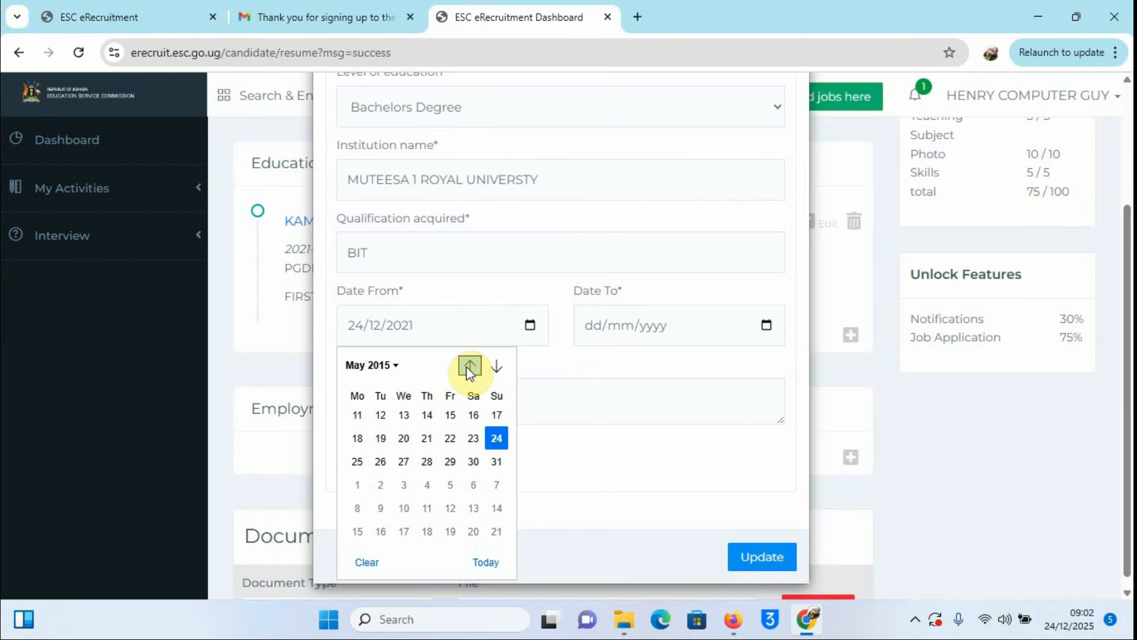
pyautogui.click(469, 366)
pyautogui.click(469, 365)
pyautogui.click(469, 365)
pyautogui.click(469, 365)
pyautogui.click(469, 366)
pyautogui.click(470, 365)
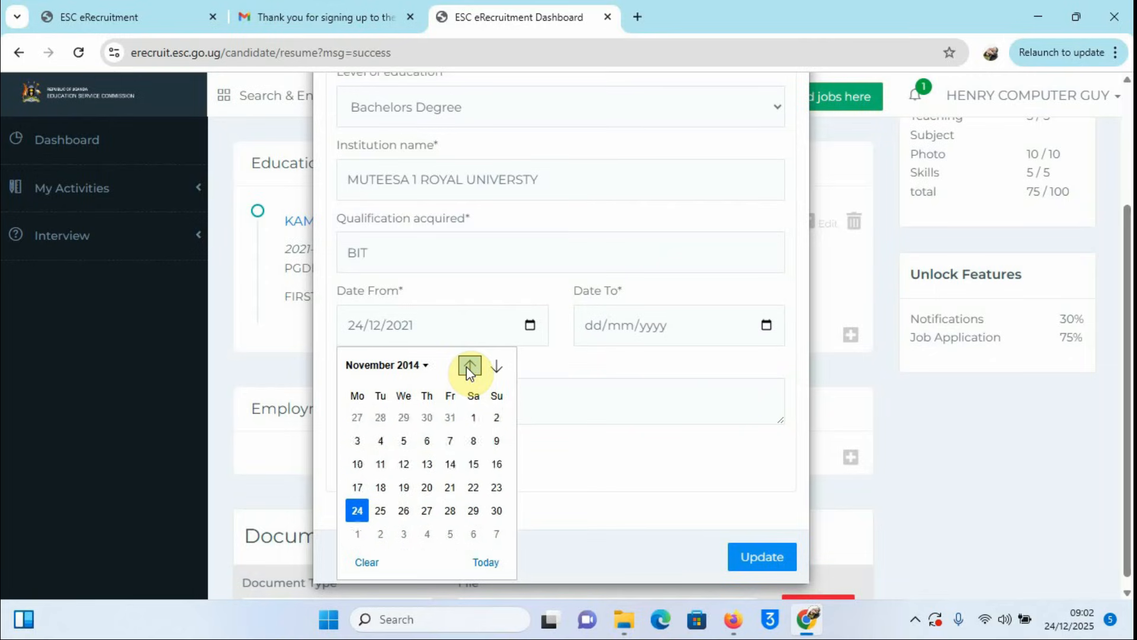
pyautogui.click(469, 365)
pyautogui.click(469, 365)
pyautogui.click(469, 366)
pyautogui.click(469, 366)
pyautogui.click(469, 365)
pyautogui.click(469, 365)
pyautogui.click(469, 366)
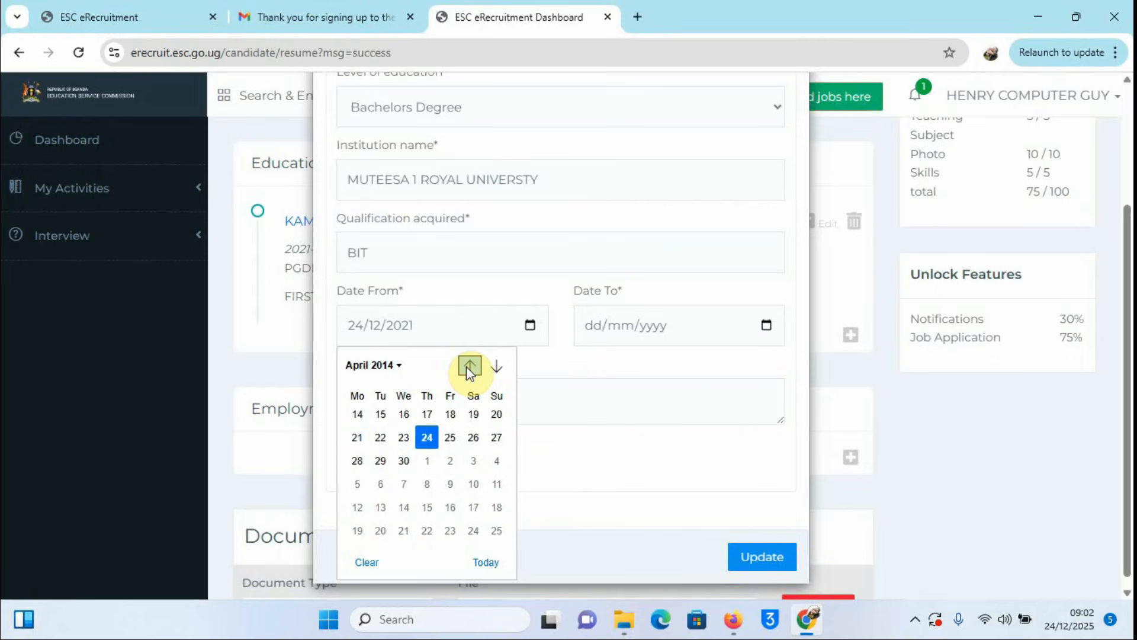
pyautogui.click(469, 365)
pyautogui.click(469, 365)
pyautogui.click(469, 365)
pyautogui.click(469, 366)
pyautogui.click(469, 365)
pyautogui.click(469, 365)
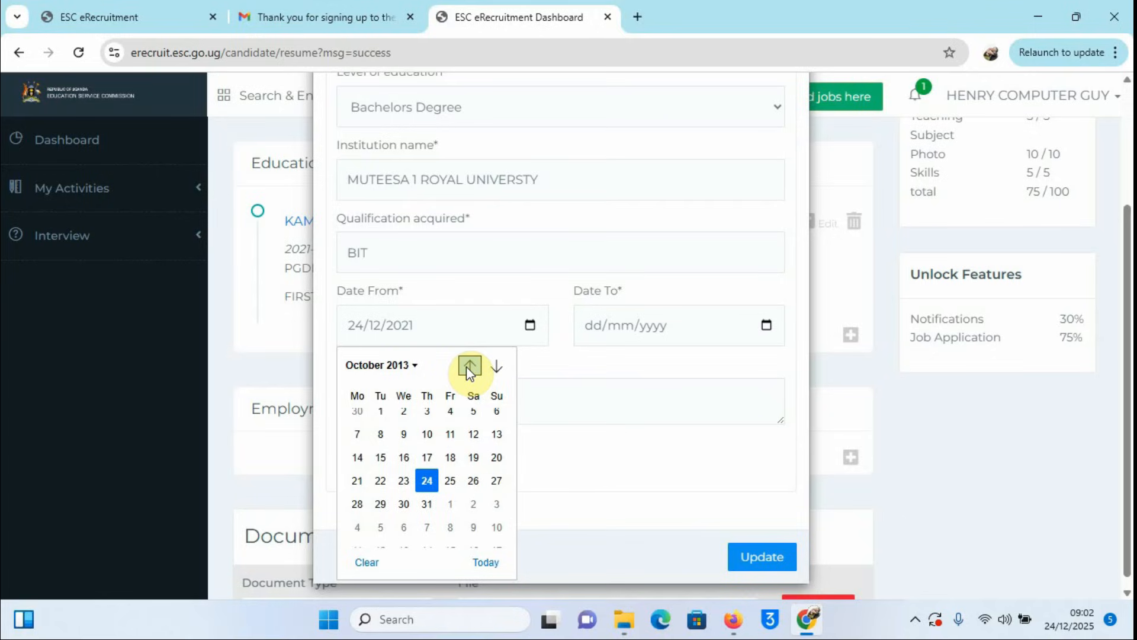
pyautogui.click(469, 365)
pyautogui.click(469, 366)
pyautogui.click(469, 365)
pyautogui.click(469, 365)
pyautogui.click(469, 365)
pyautogui.click(469, 365)
pyautogui.click(469, 365)
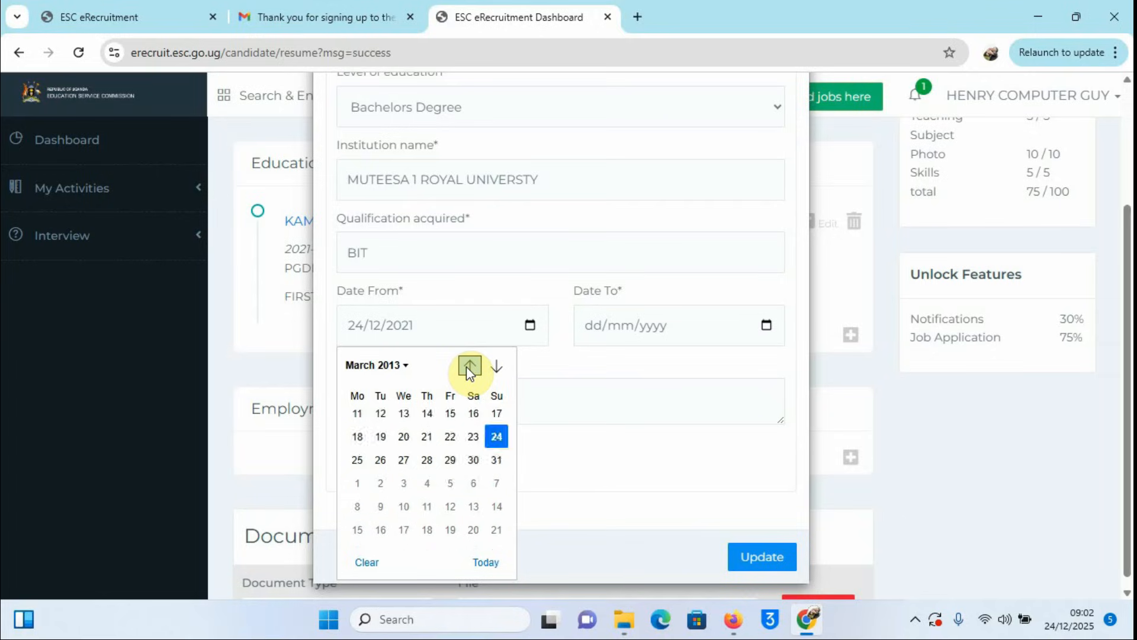
pyautogui.click(469, 366)
pyautogui.click(469, 365)
pyautogui.click(469, 366)
pyautogui.click(469, 365)
pyautogui.click(469, 366)
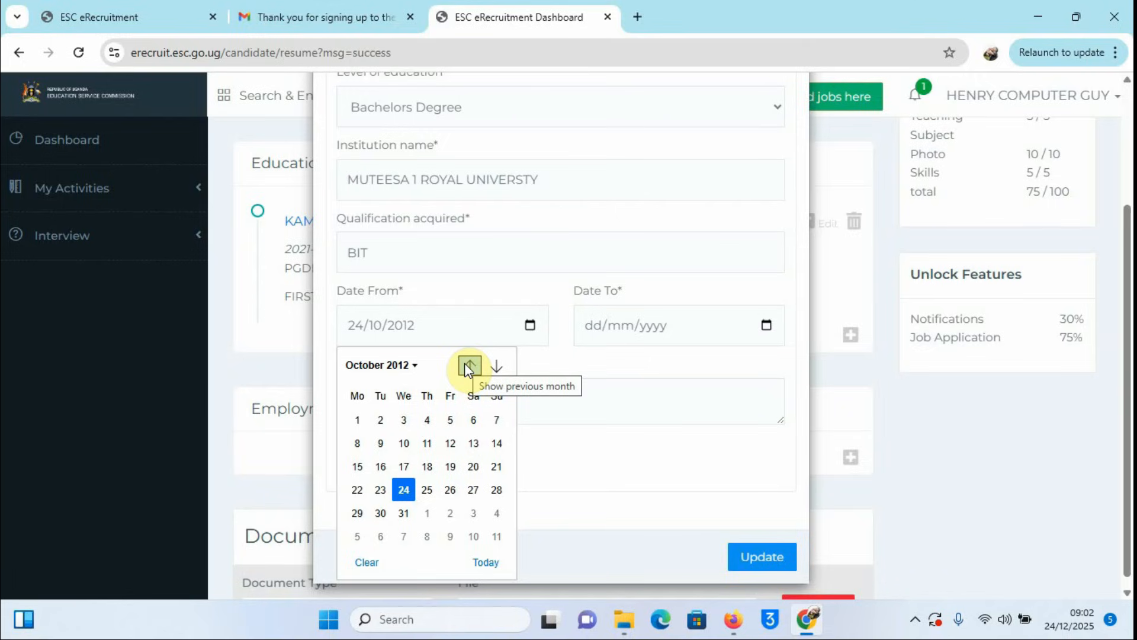
pyautogui.click(469, 365)
pyautogui.click(469, 365)
pyautogui.click(469, 365)
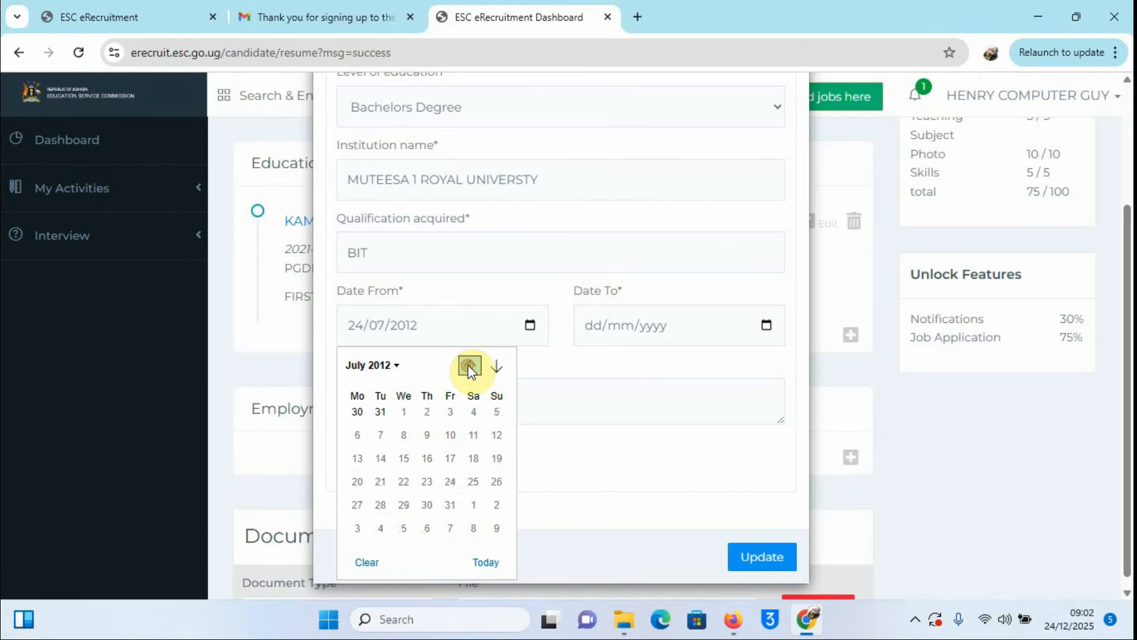
pyautogui.click(489, 372)
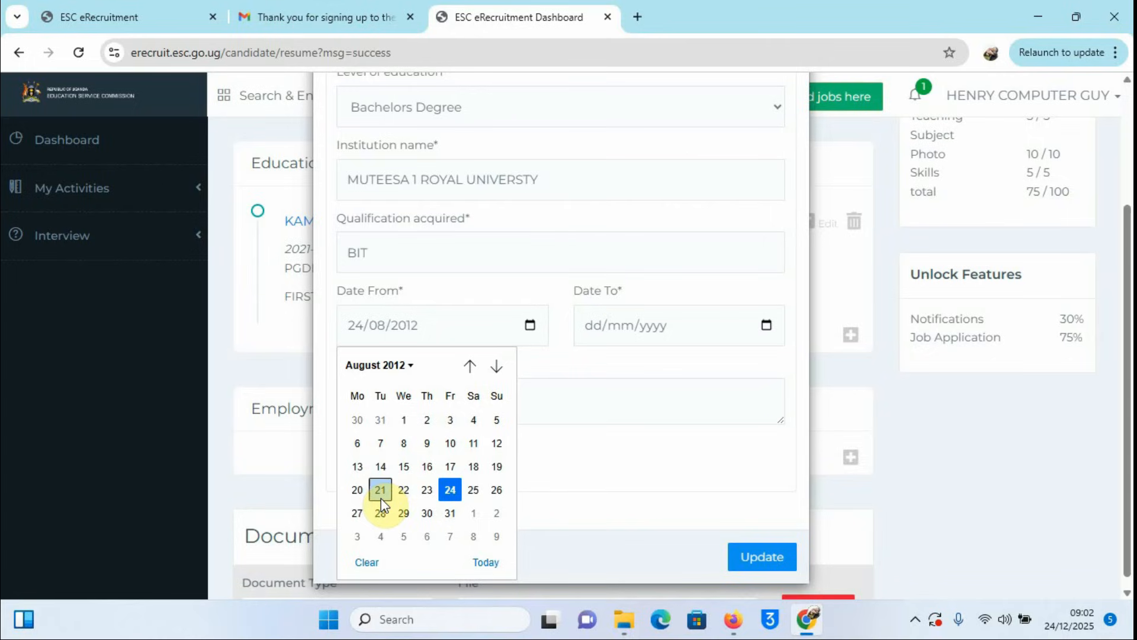
pyautogui.click(357, 471)
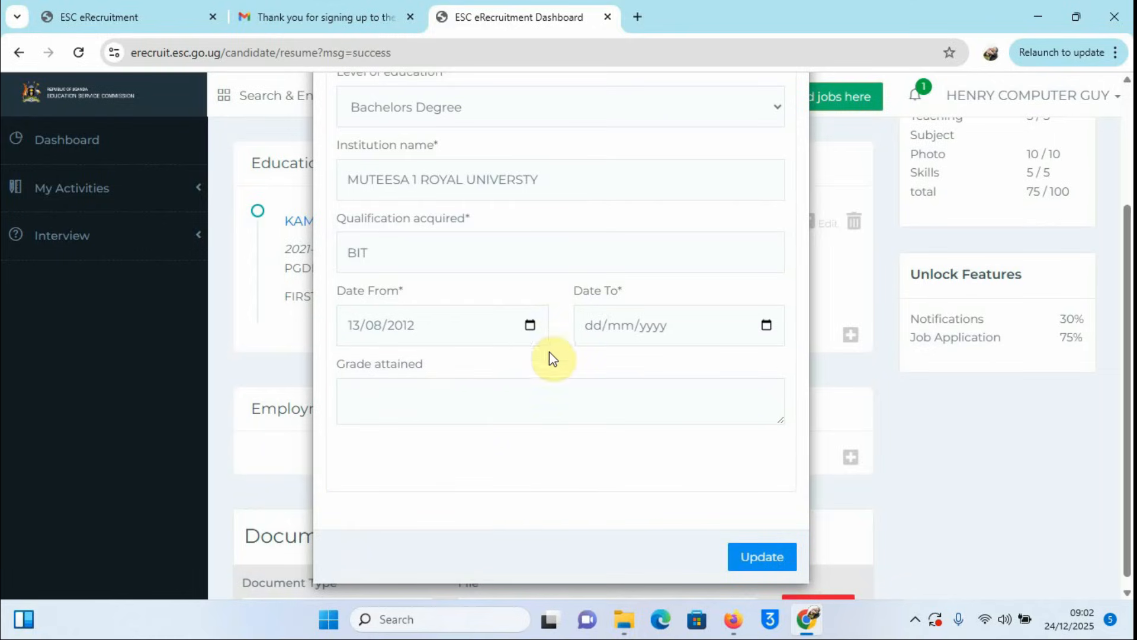
# Step: Pick 24 December 2015 in the Date To calendar of the Bachelors Degree entry
pyautogui.click(766, 328)
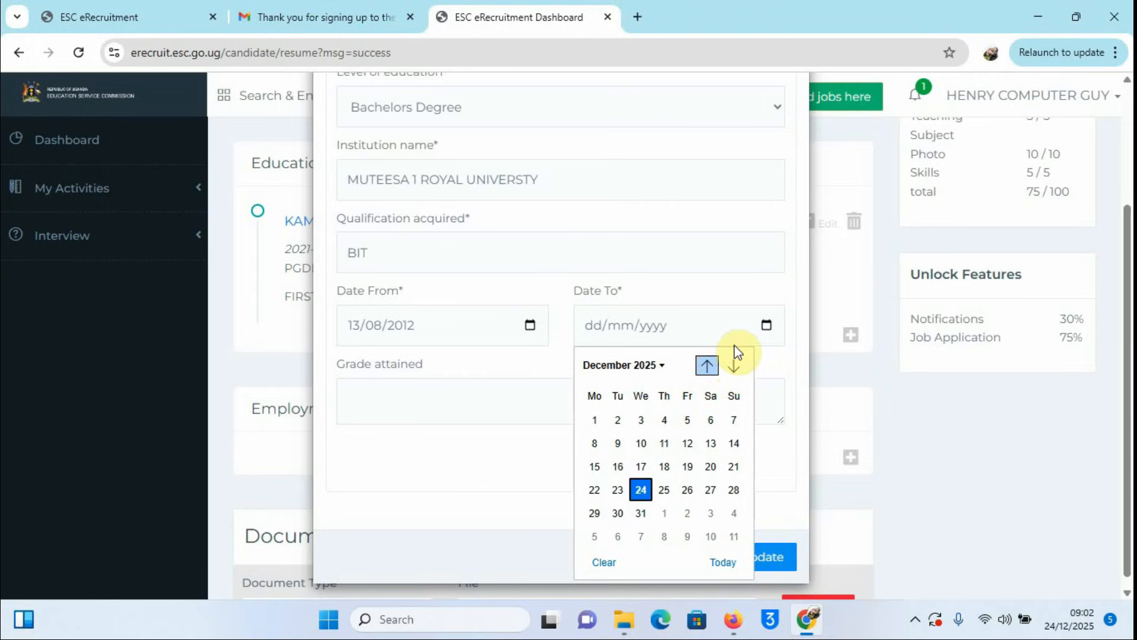
pyautogui.click(707, 367)
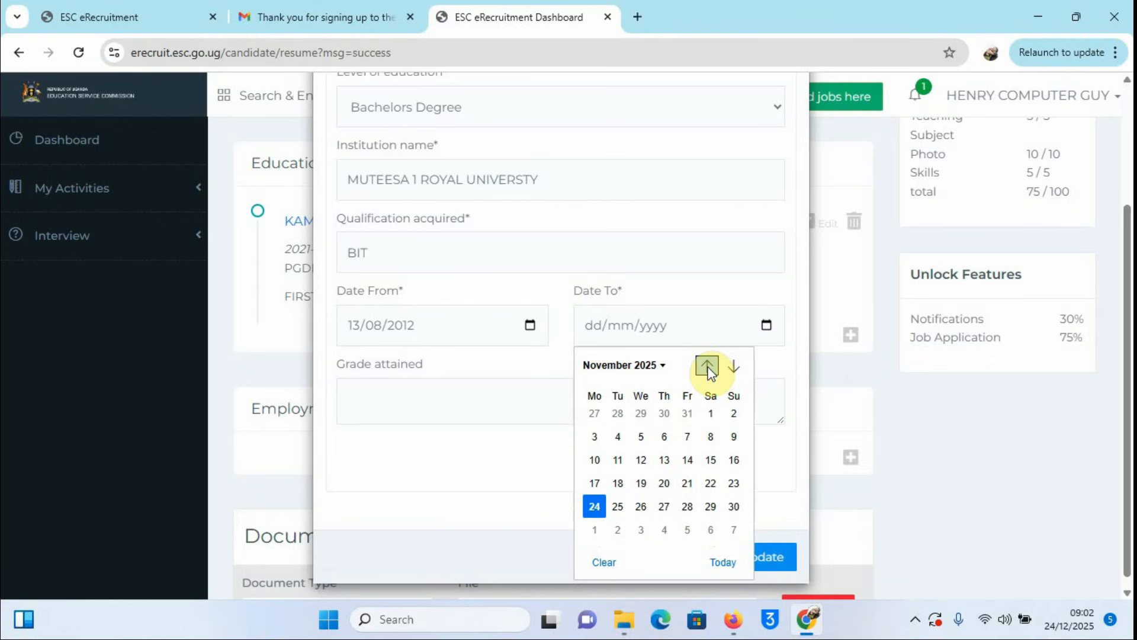
pyautogui.doubleClick(707, 368)
pyautogui.doubleClick(707, 367)
pyautogui.click(707, 367)
pyautogui.doubleClick(707, 367)
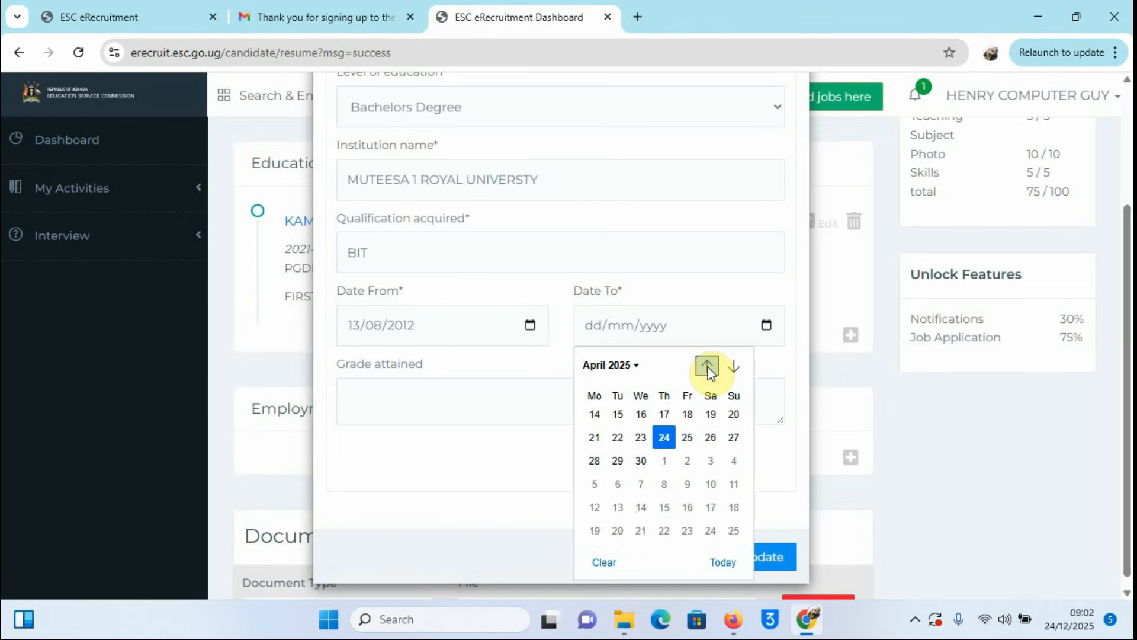
pyautogui.doubleClick(707, 367)
pyautogui.click(707, 367)
pyautogui.doubleClick(707, 367)
pyautogui.click(707, 367)
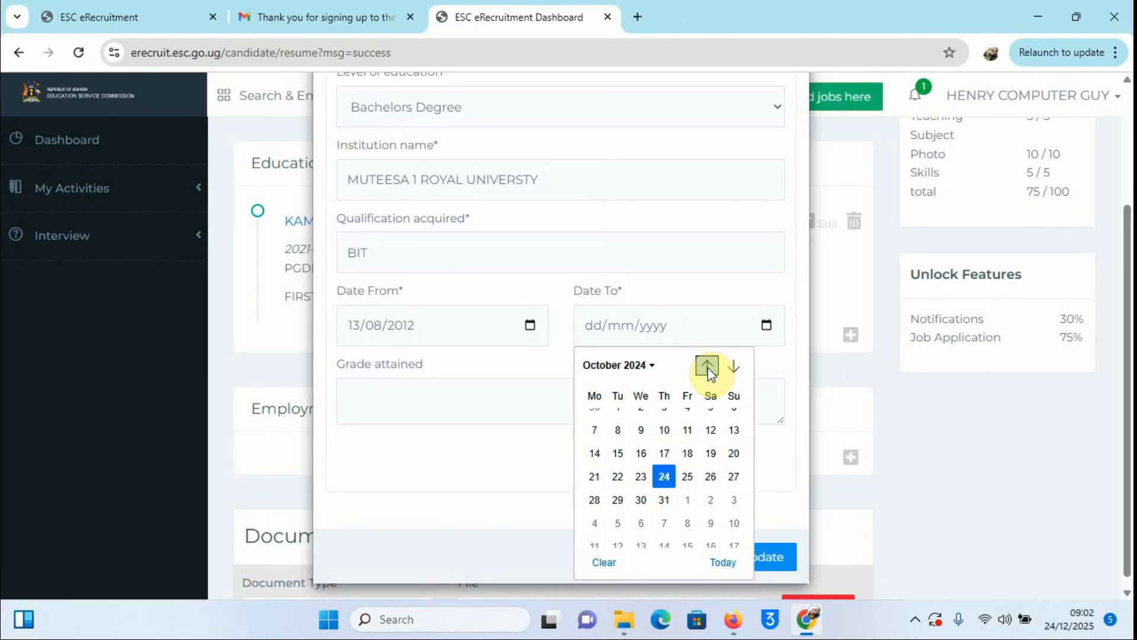
pyautogui.doubleClick(707, 367)
pyautogui.doubleClick(707, 367)
pyautogui.click(707, 367)
pyautogui.doubleClick(707, 367)
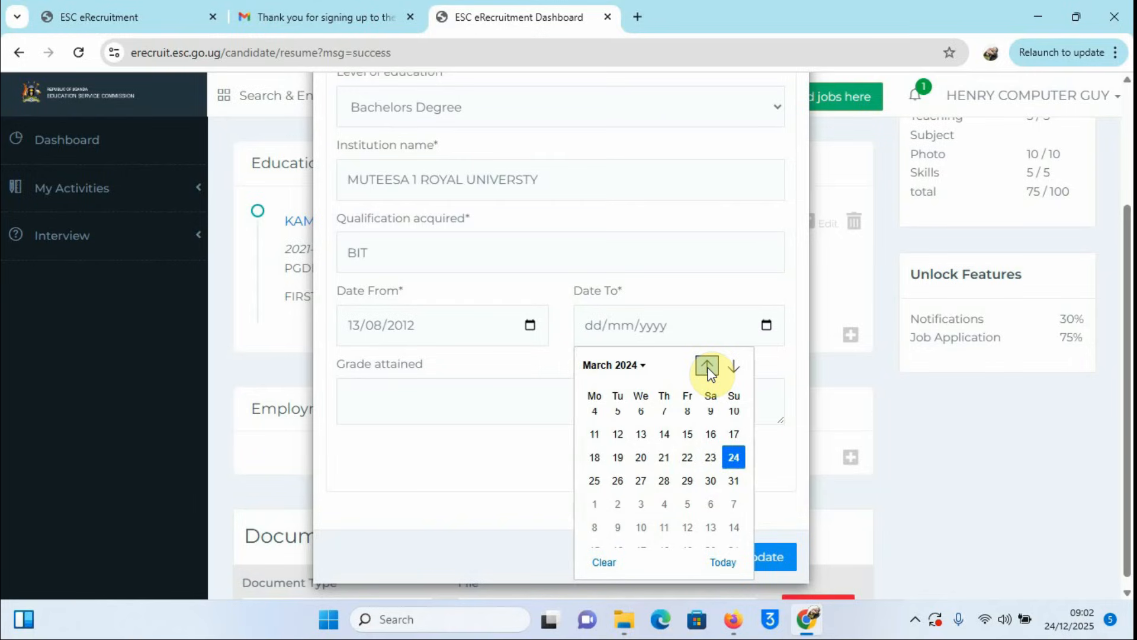
pyautogui.doubleClick(707, 367)
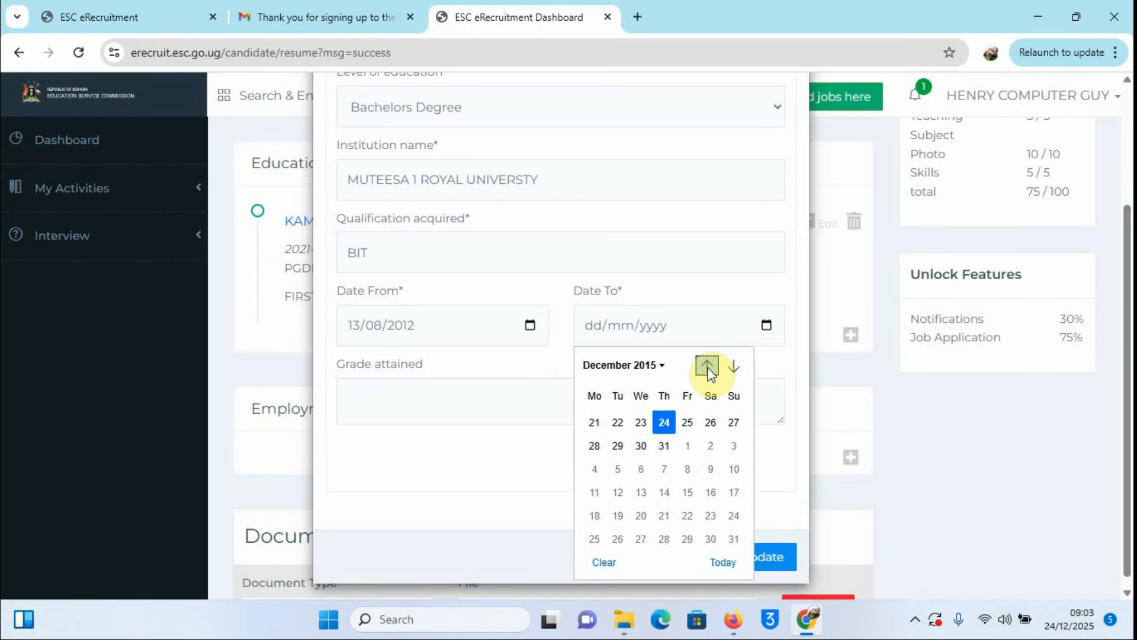
pyautogui.doubleClick(707, 367)
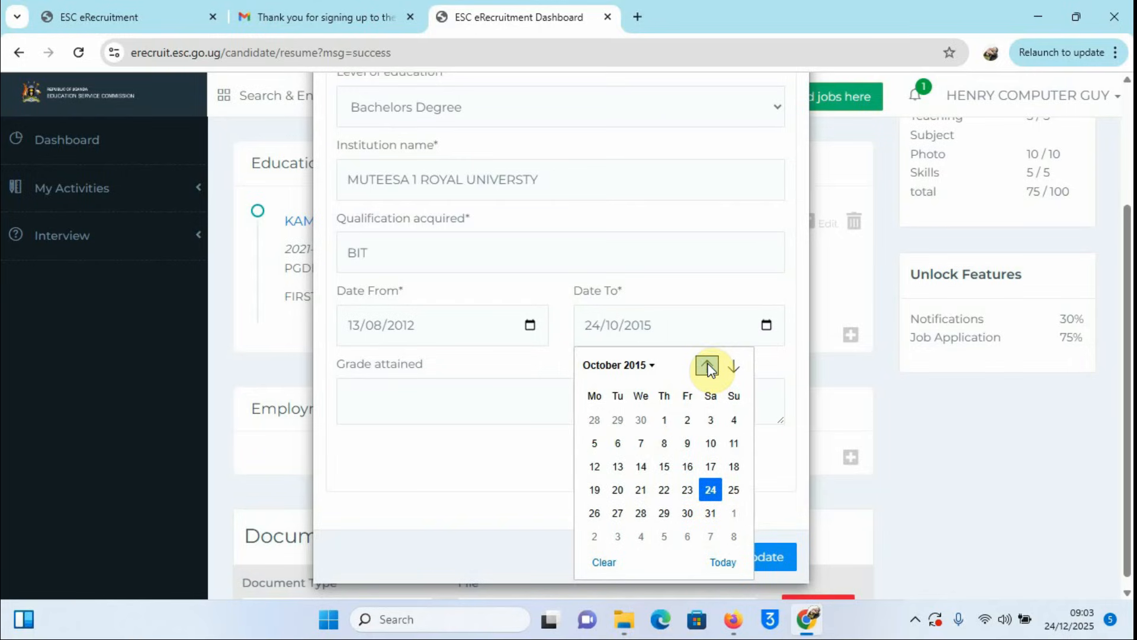
pyautogui.click(707, 367)
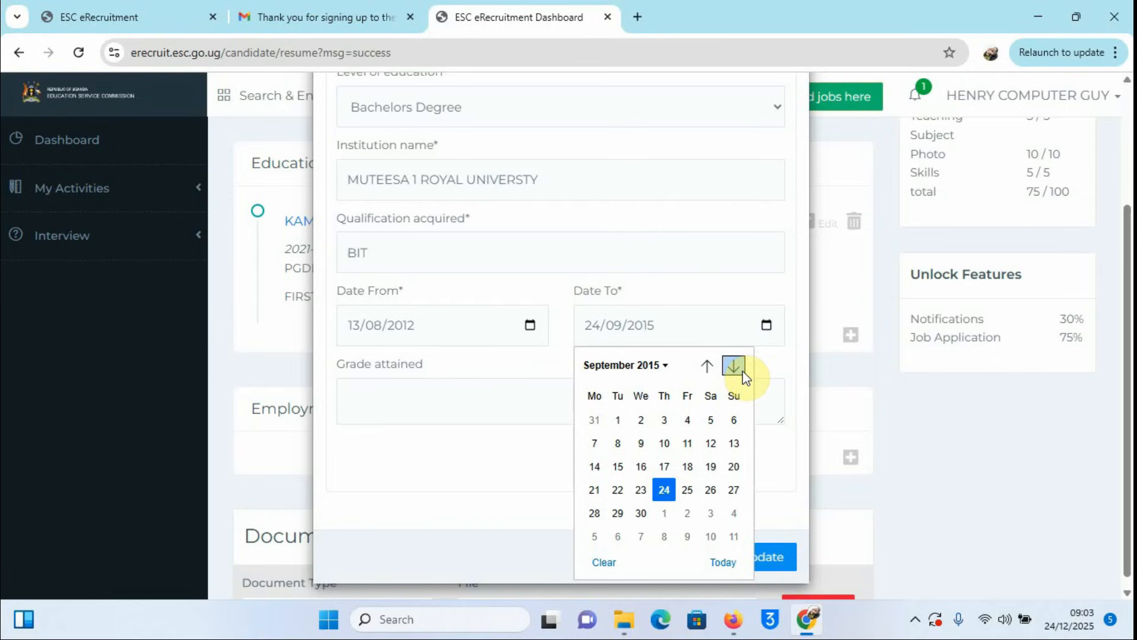
pyautogui.doubleClick(734, 366)
pyautogui.click(733, 366)
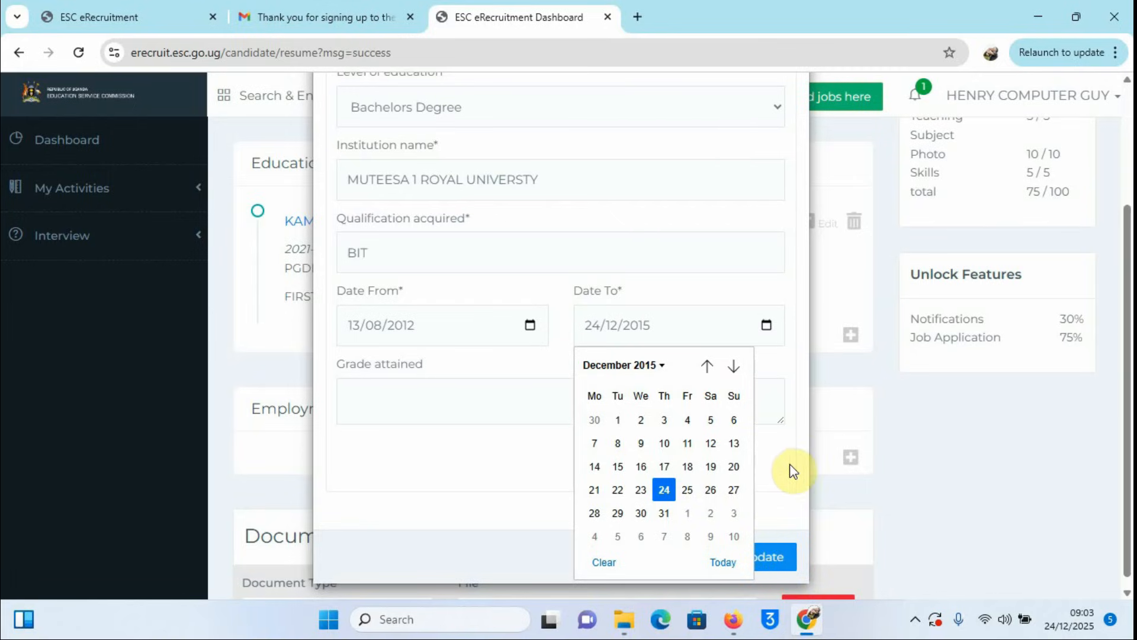
# Step: Enter SECOND CLASS HONOURS as the grade attained and save the Bachelors Degree record
pyautogui.click(443, 410)
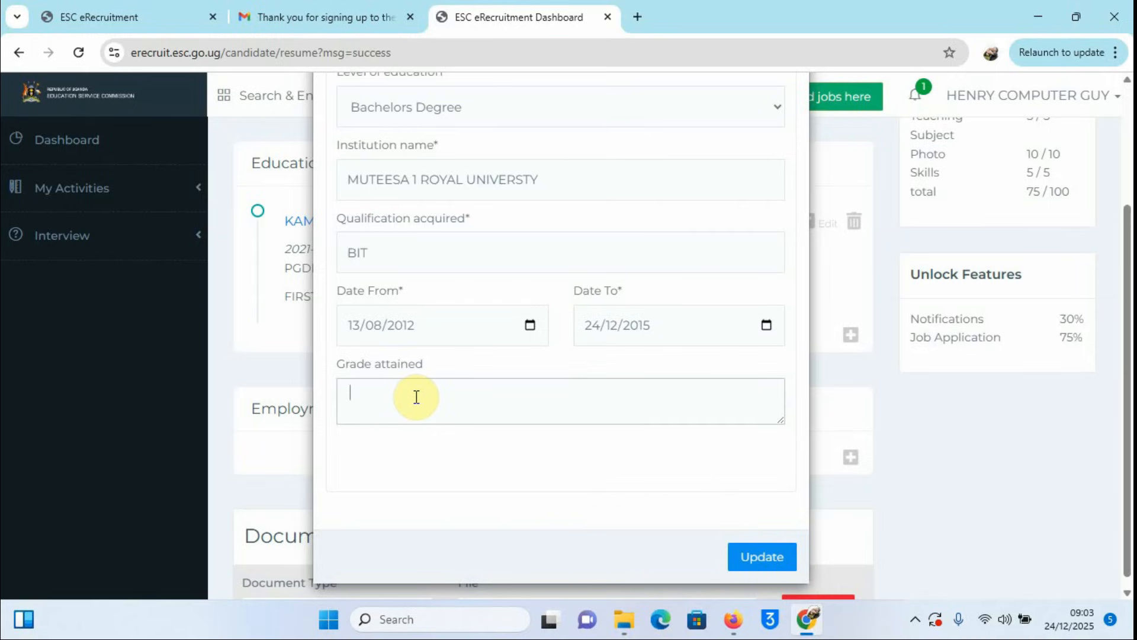
pyautogui.write('COND')
pyautogui.write('ONOURS')
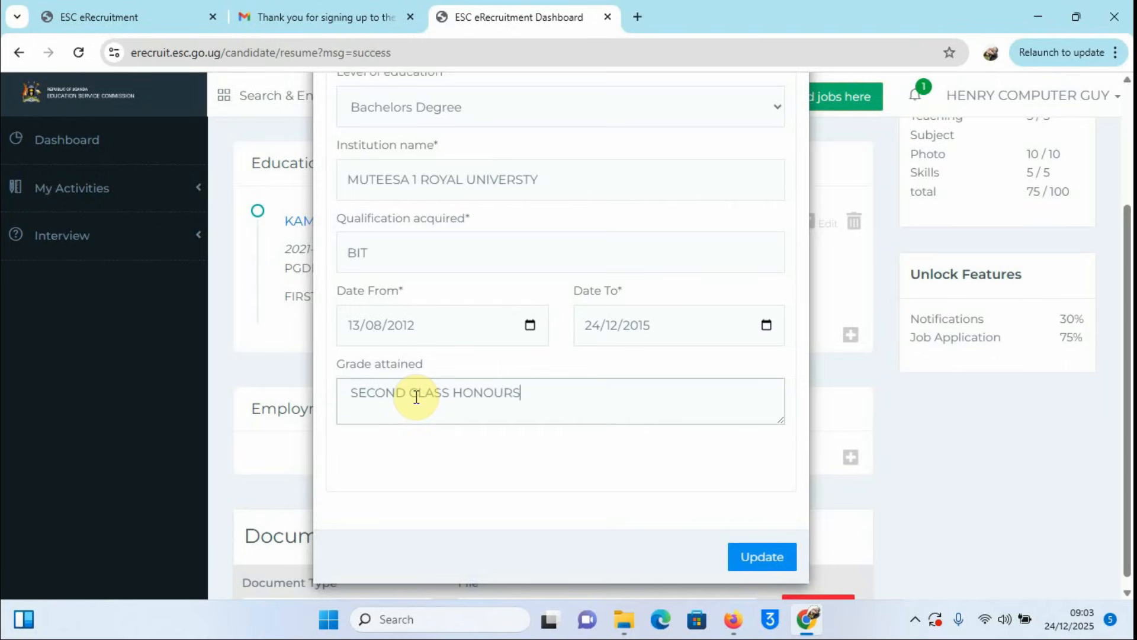
pyautogui.click(757, 560)
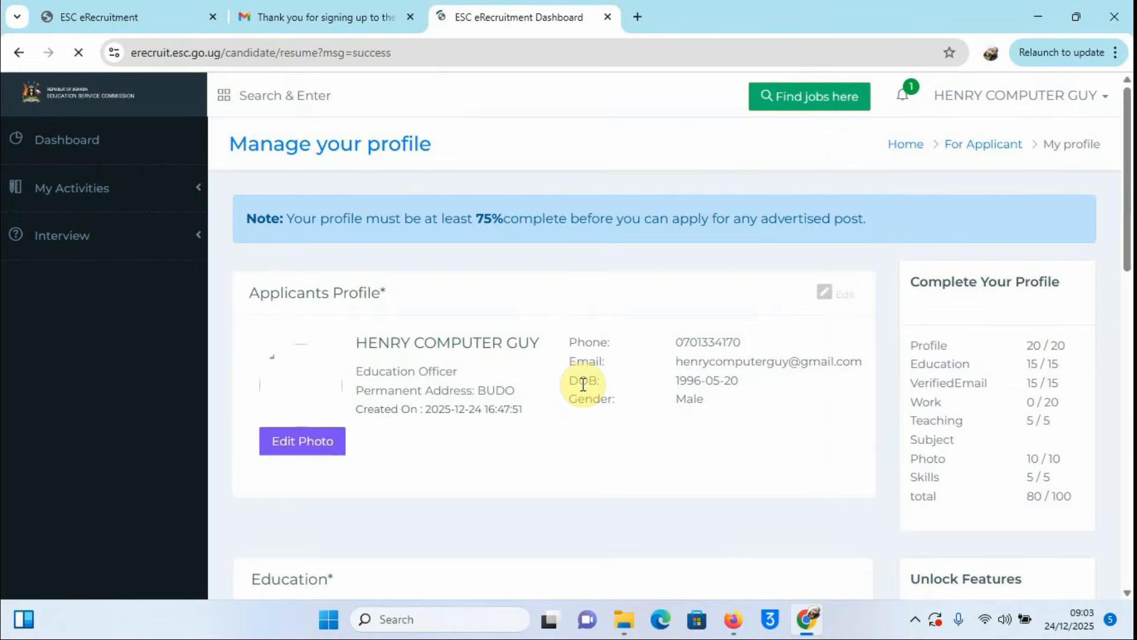
pyautogui.scroll(-6, 571, 381)
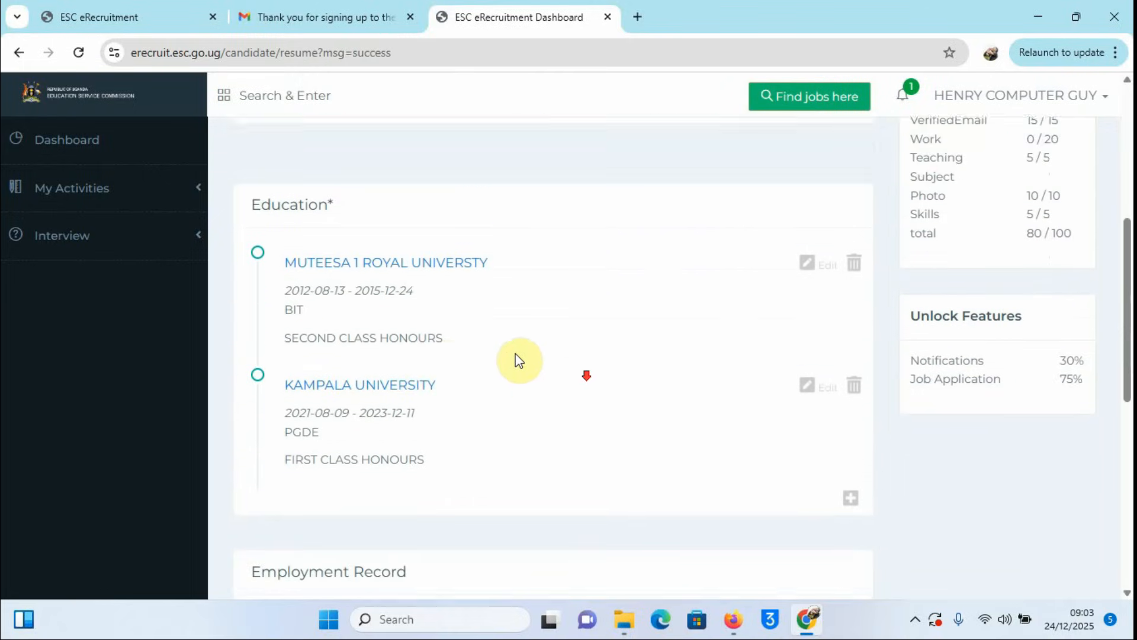
pyautogui.scroll(-1, 518, 360)
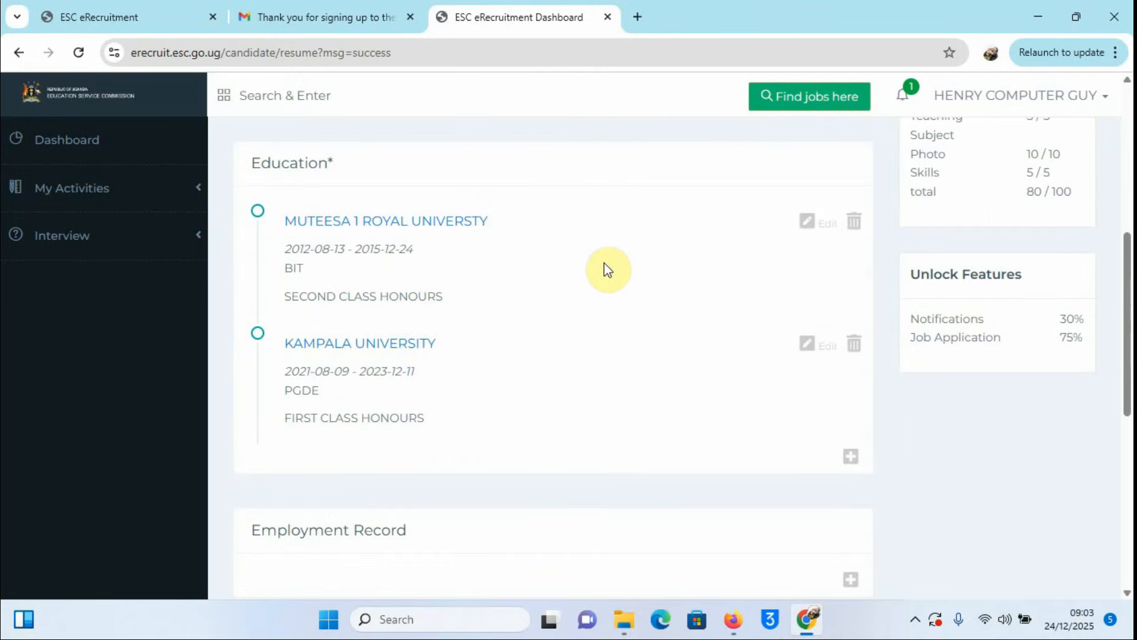
pyautogui.click(851, 457)
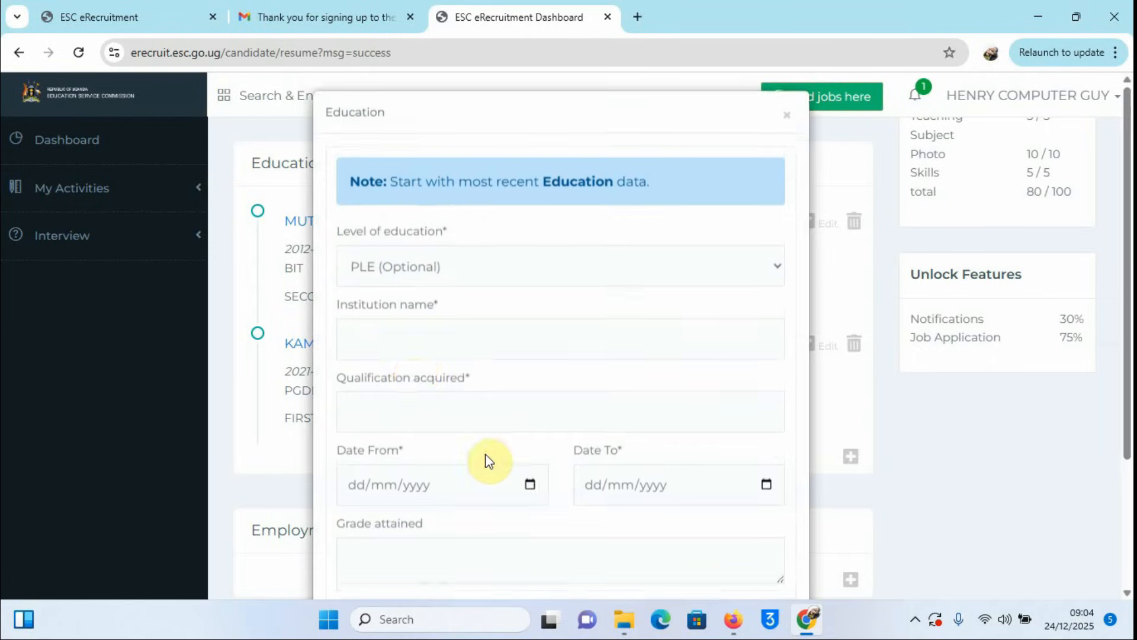
pyautogui.click(772, 276)
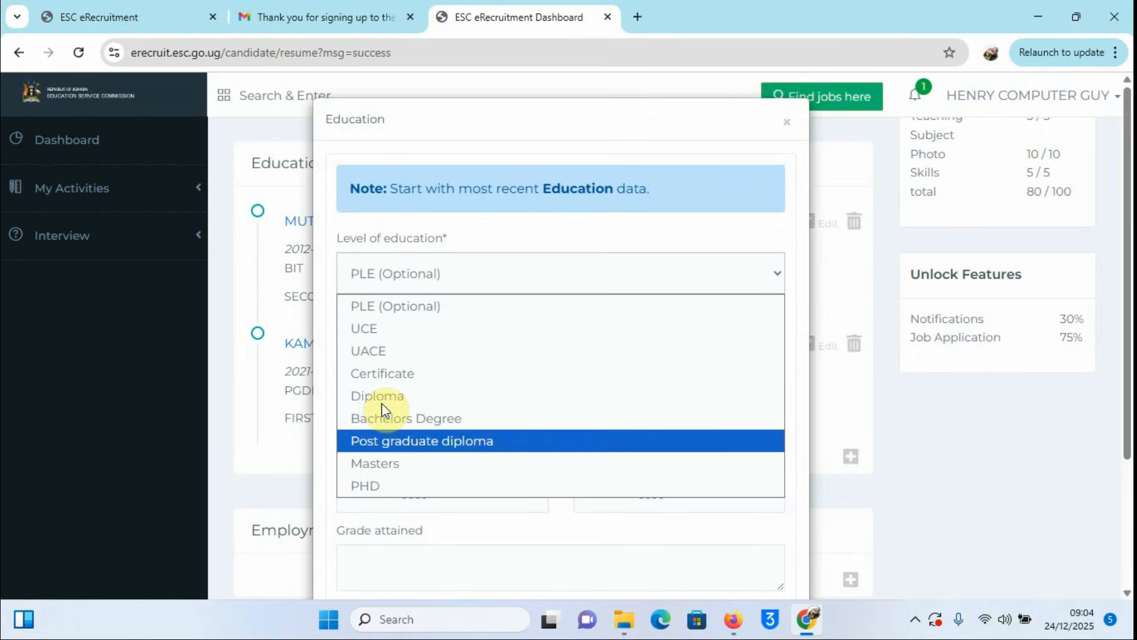
pyautogui.click(376, 351)
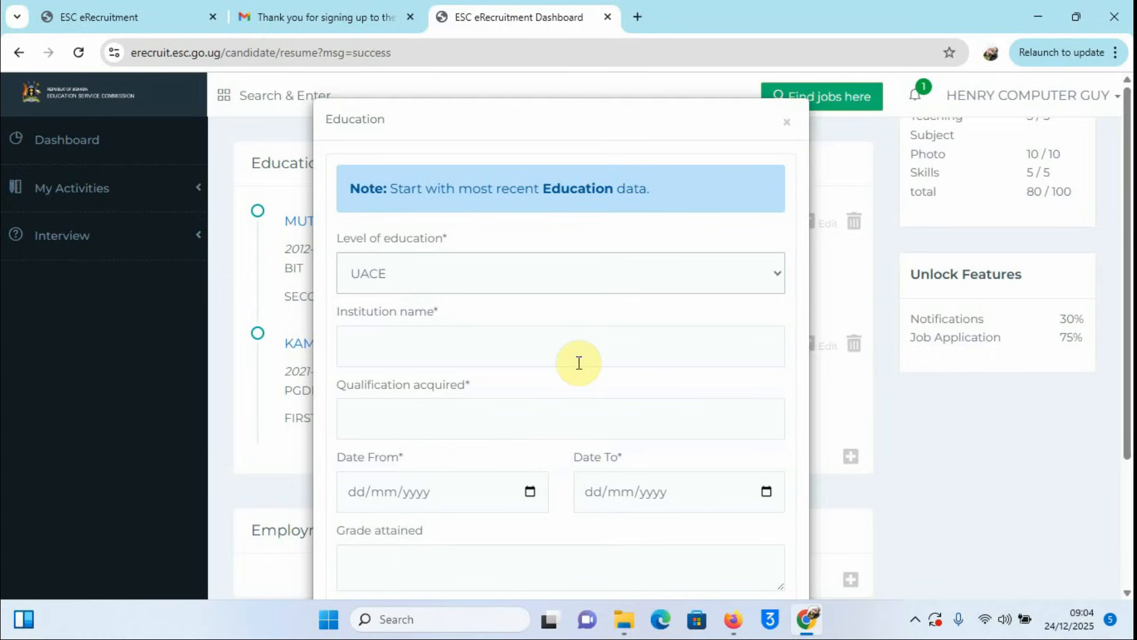
pyautogui.scroll(-3, 740, 510)
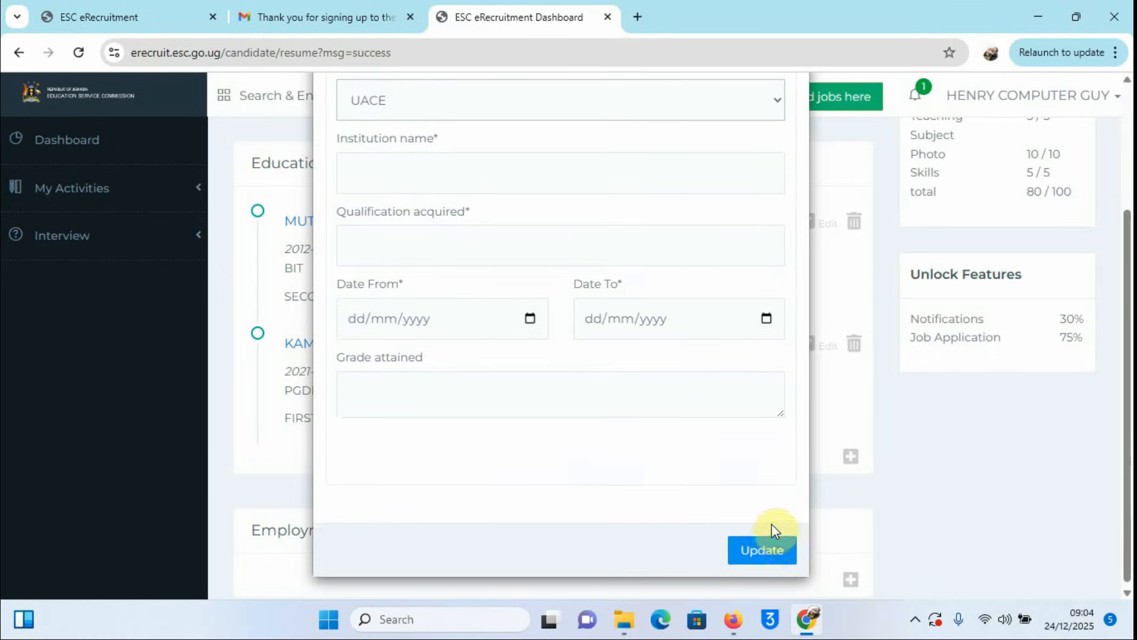
pyautogui.click(750, 543)
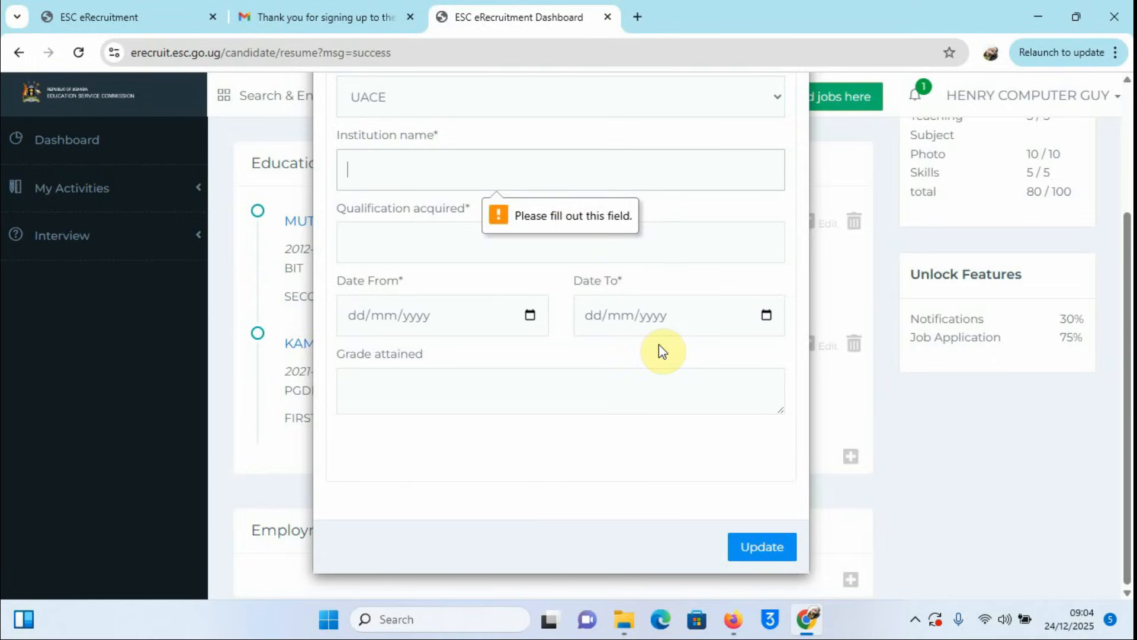
pyautogui.scroll(3, 687, 284)
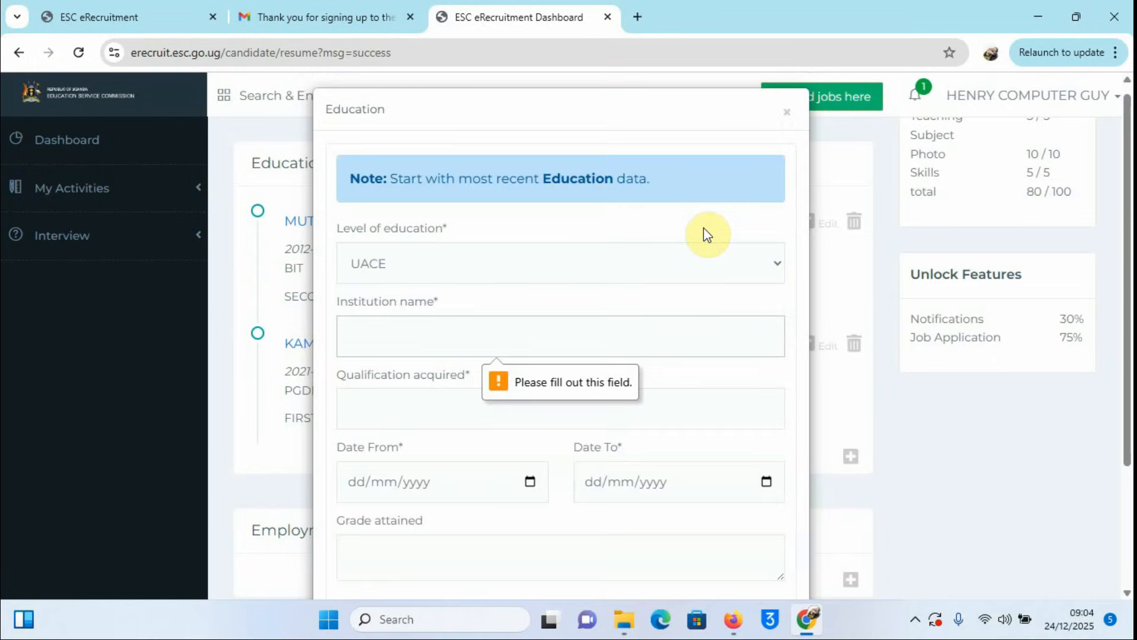
pyautogui.click(792, 120)
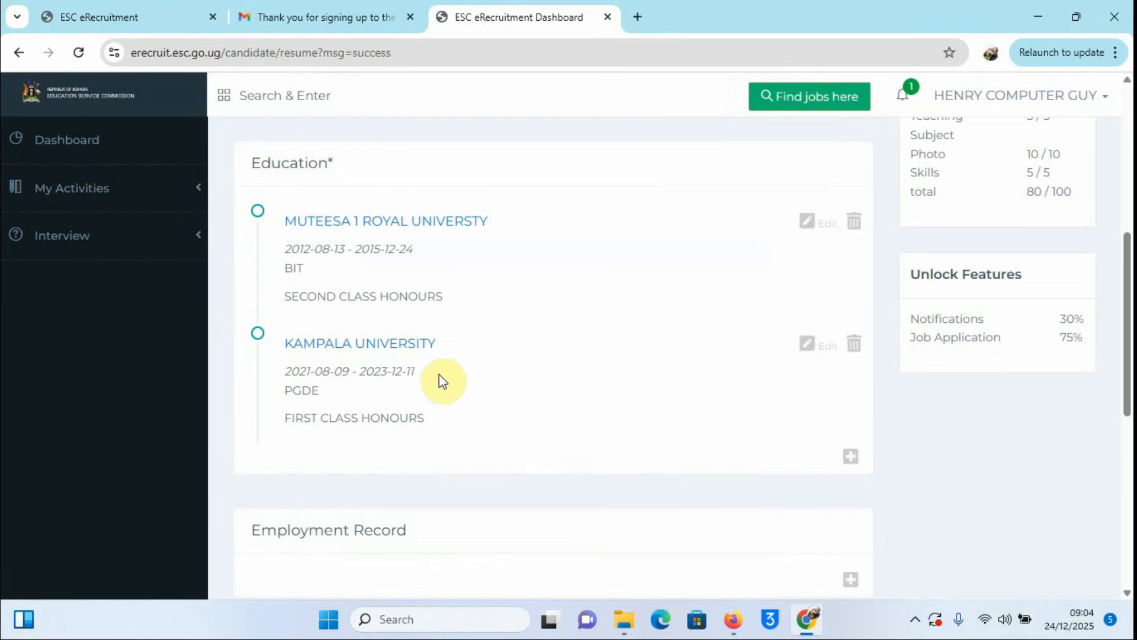
# Step: Add a new Employment Record and put the cursor in its Organisation / Institution field
pyautogui.scroll(-4, 457, 295)
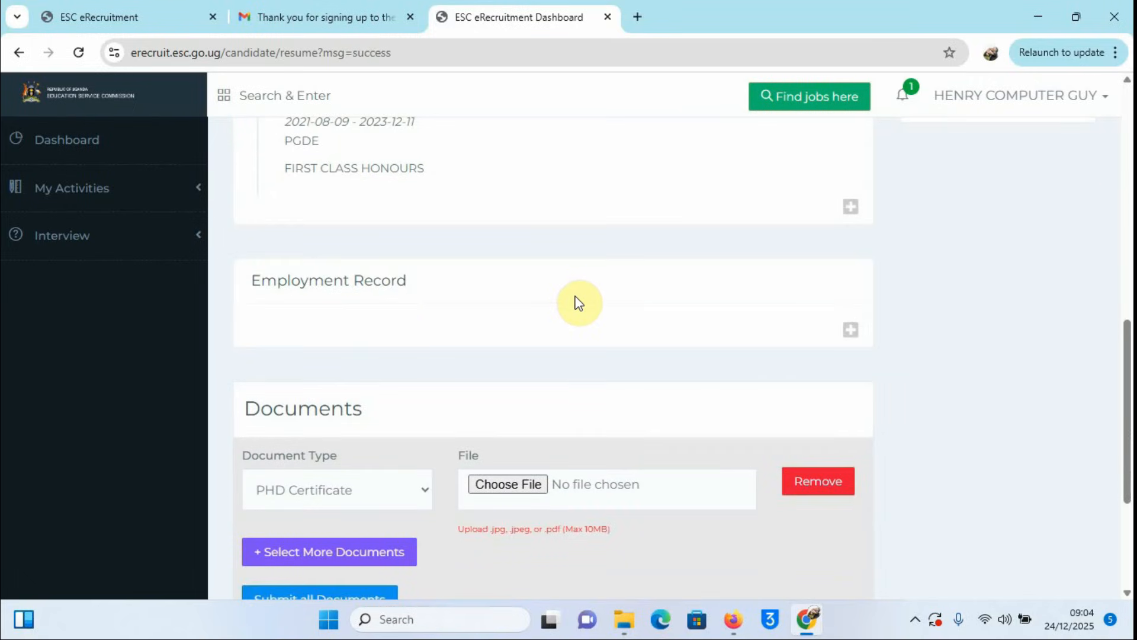
pyautogui.scroll(1, 576, 302)
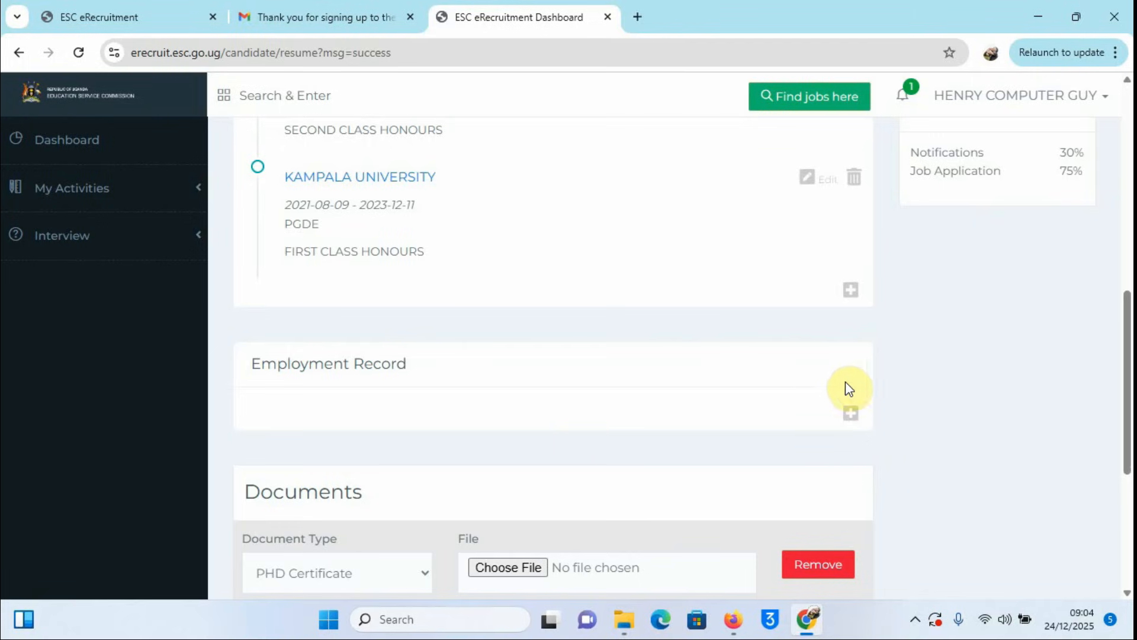
pyautogui.click(851, 414)
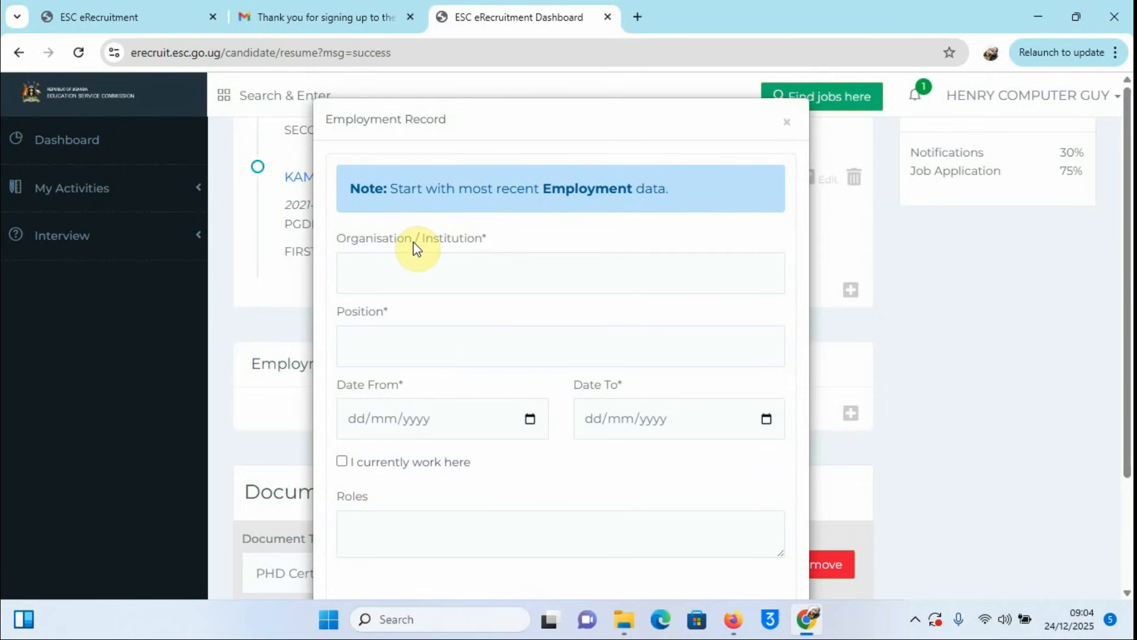
pyautogui.click(378, 275)
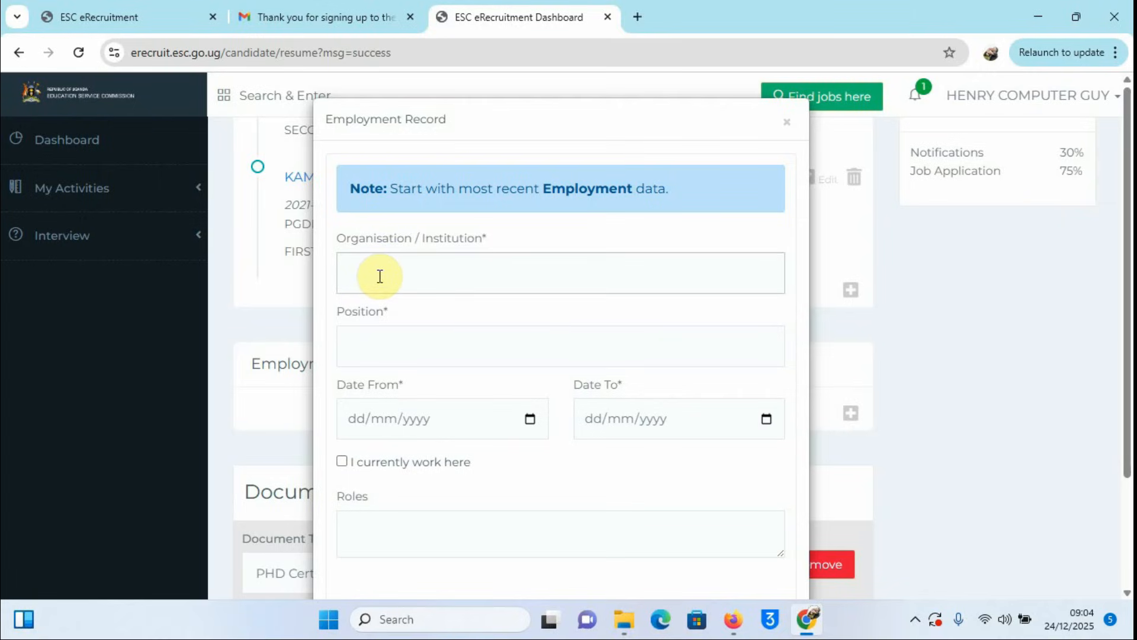
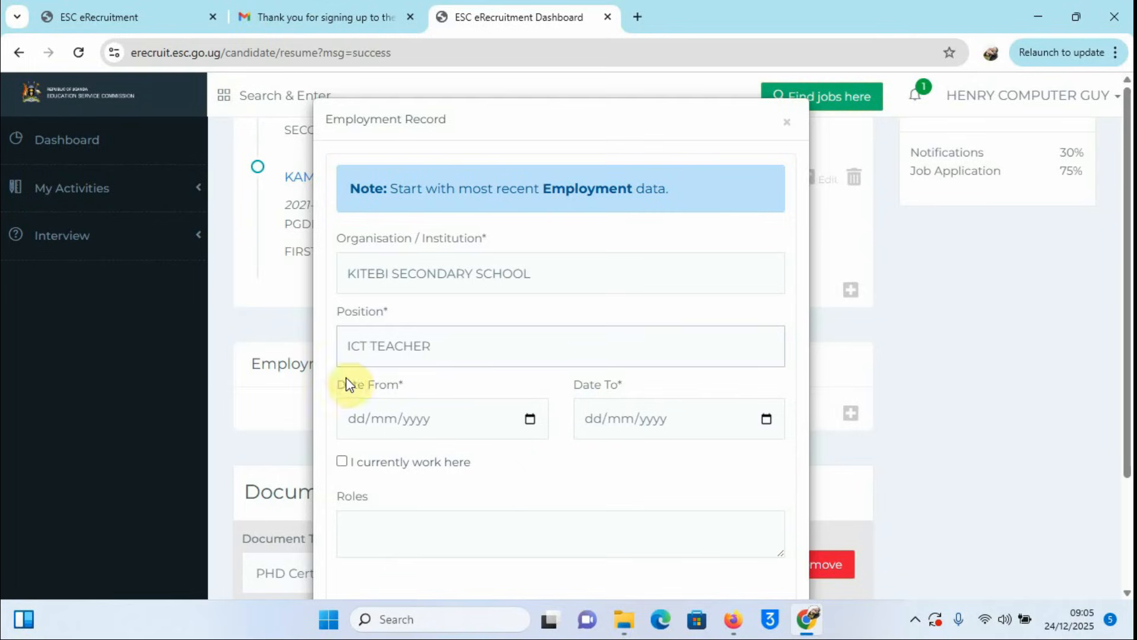
# Step: Pick 8 February 2021 as the Kitebi record's Date From, paging the calendar back month by month
pyautogui.click(529, 419)
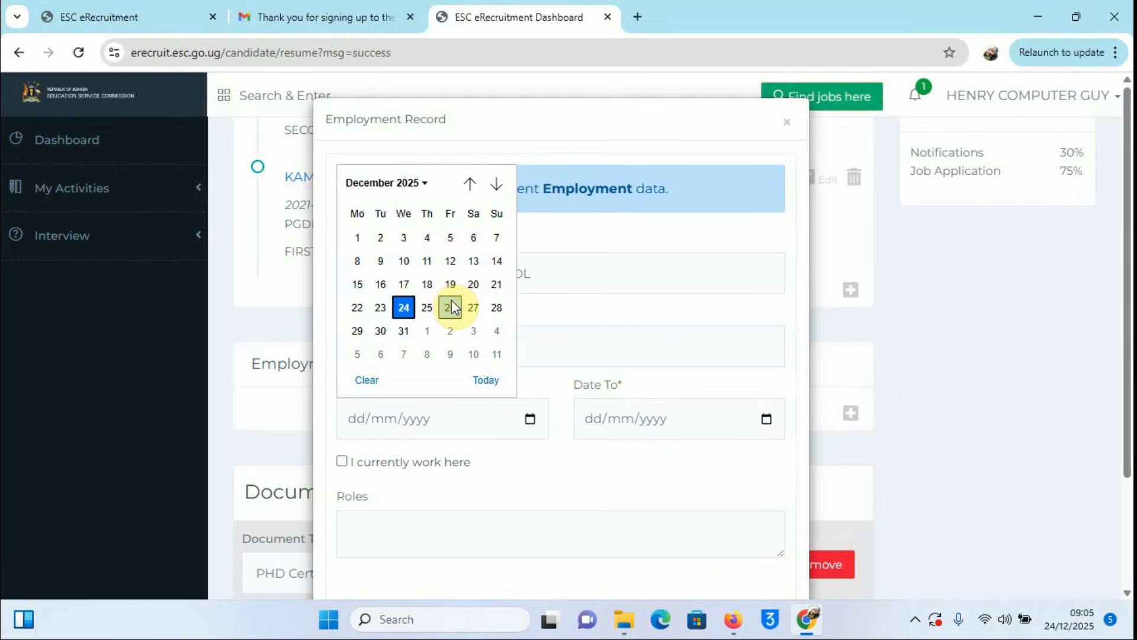
pyautogui.click(474, 185)
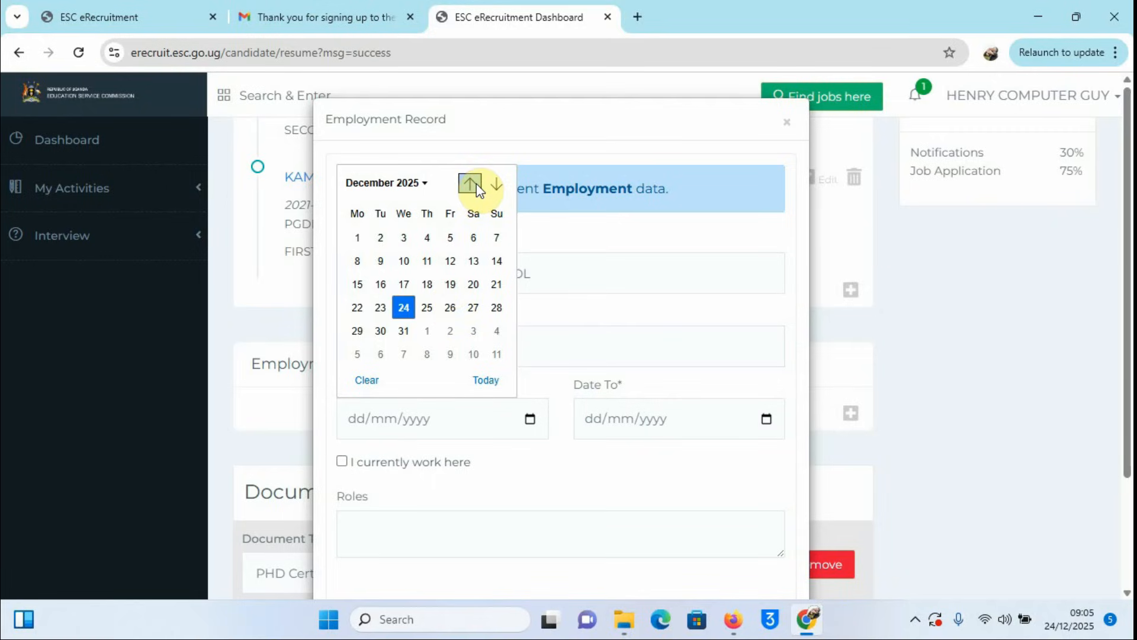
pyautogui.click(473, 185)
pyautogui.click(474, 184)
pyautogui.click(474, 184)
pyautogui.click(474, 184)
pyautogui.click(477, 184)
pyautogui.click(476, 184)
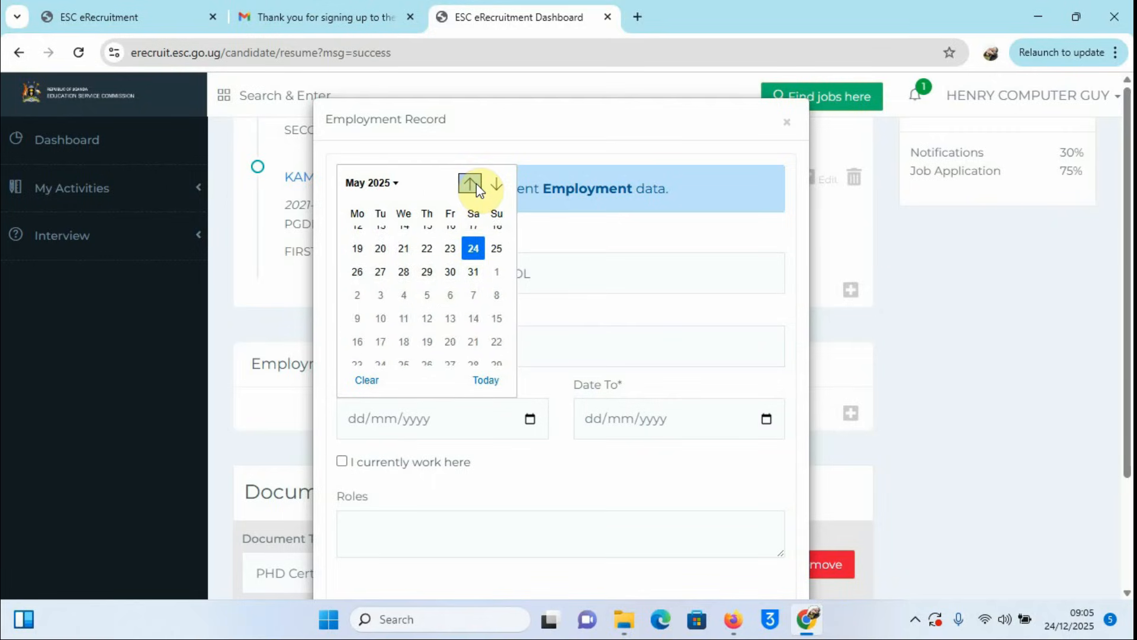
pyautogui.click(477, 184)
pyautogui.click(477, 184)
pyautogui.click(476, 184)
pyautogui.click(476, 185)
pyautogui.click(476, 184)
pyautogui.click(476, 184)
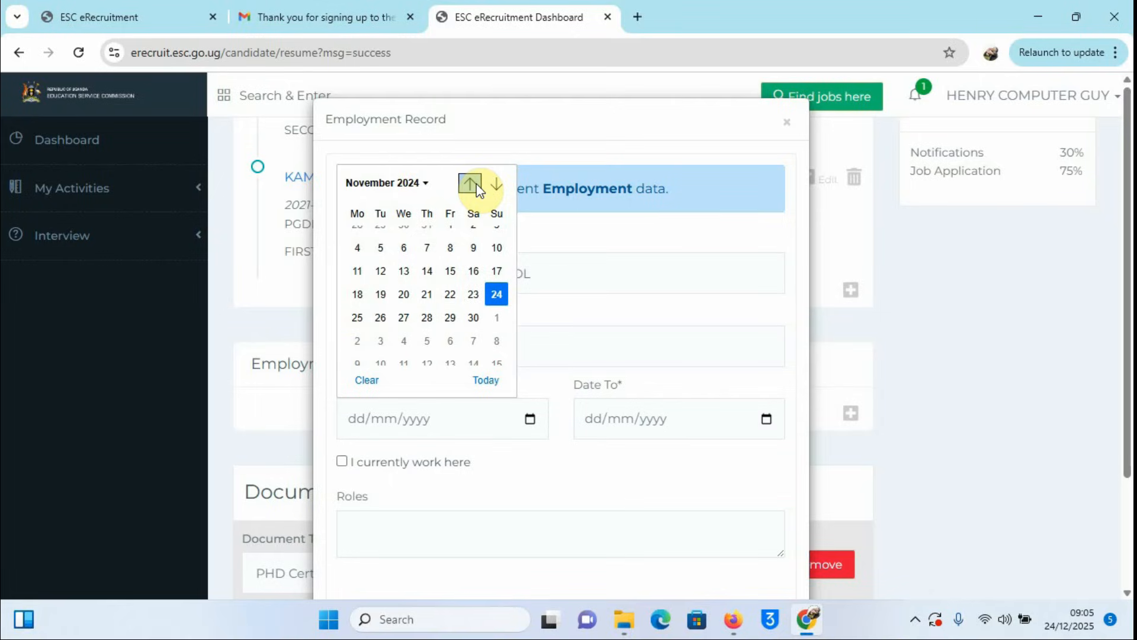
pyautogui.click(476, 184)
pyautogui.click(476, 184)
pyautogui.click(476, 184)
pyautogui.click(476, 184)
pyautogui.click(476, 184)
pyautogui.click(476, 184)
pyautogui.click(476, 183)
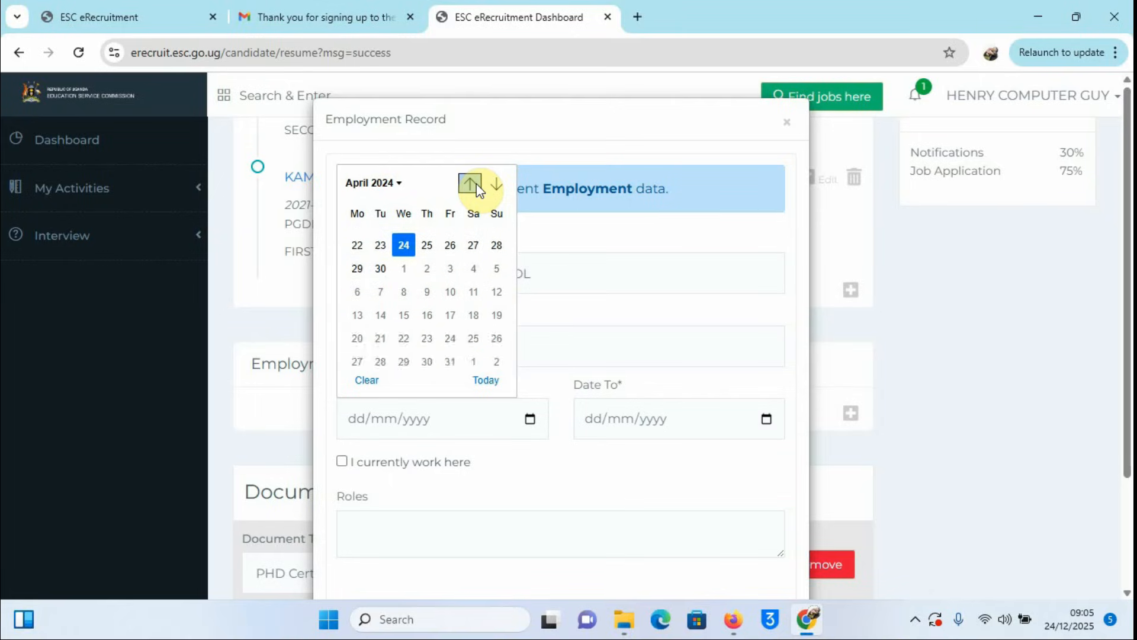
pyautogui.click(476, 183)
pyautogui.click(476, 184)
pyautogui.click(476, 184)
pyautogui.click(476, 184)
pyautogui.click(476, 183)
pyautogui.click(477, 184)
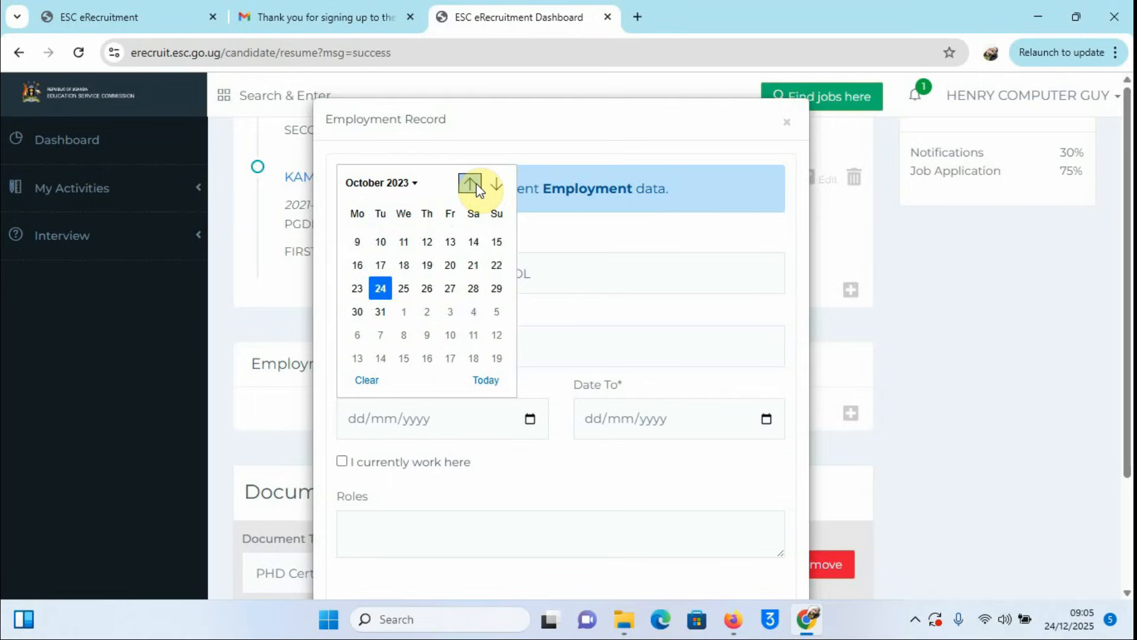
pyautogui.click(476, 183)
pyautogui.click(476, 184)
pyautogui.click(476, 183)
pyautogui.click(476, 184)
pyautogui.click(476, 183)
pyautogui.click(476, 184)
pyautogui.click(476, 183)
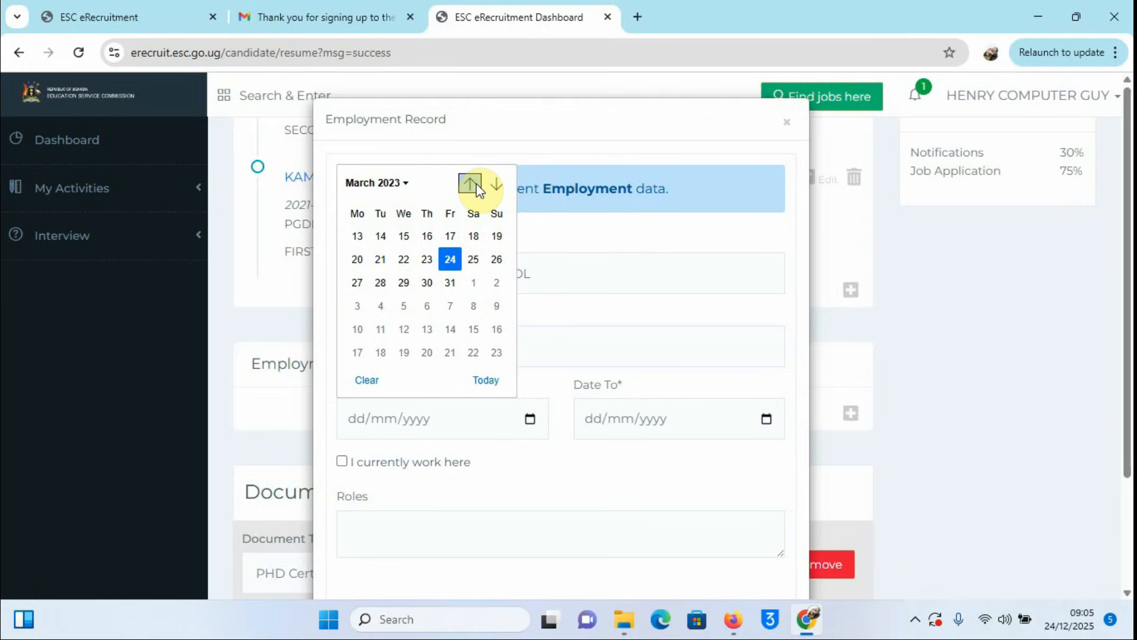
pyautogui.click(476, 183)
pyautogui.click(476, 183)
pyautogui.click(477, 184)
pyautogui.click(476, 184)
pyautogui.click(477, 183)
pyautogui.click(476, 184)
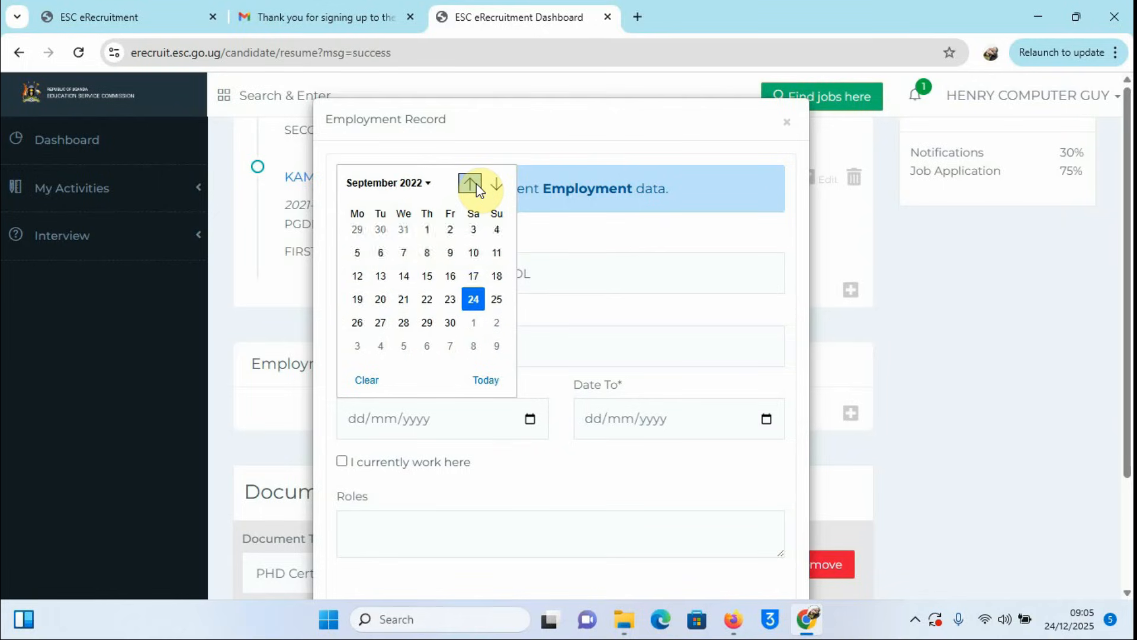
pyautogui.click(476, 184)
pyautogui.click(476, 184)
pyautogui.click(476, 183)
pyautogui.click(477, 183)
pyautogui.click(477, 184)
pyautogui.click(477, 183)
pyautogui.click(476, 183)
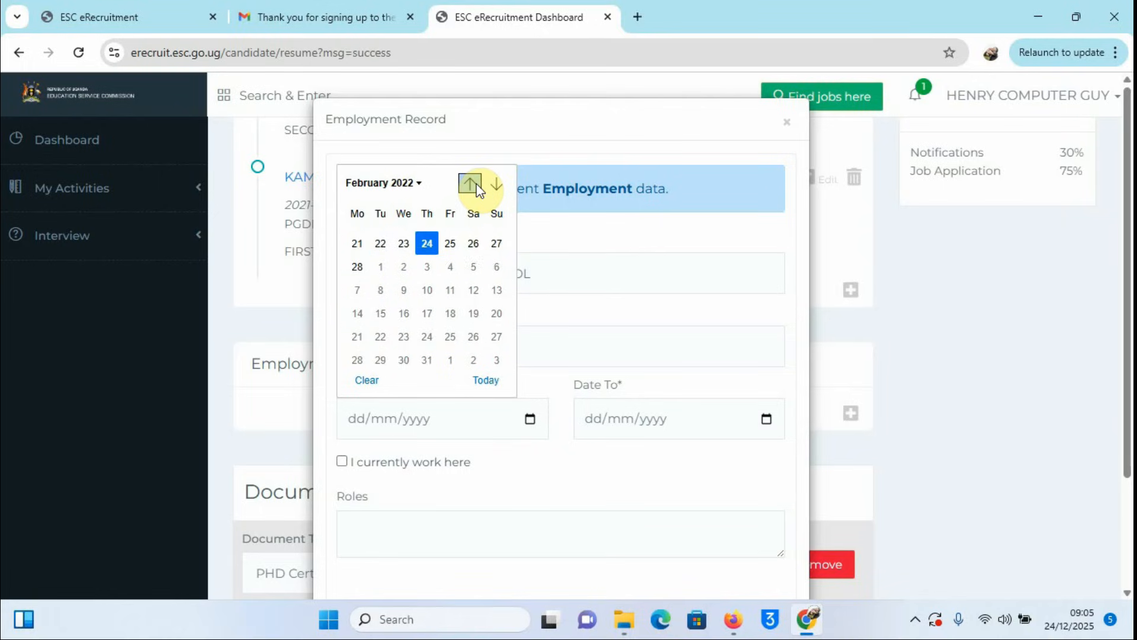
pyautogui.click(476, 184)
pyautogui.click(476, 184)
pyautogui.click(476, 183)
pyautogui.click(476, 183)
pyautogui.click(477, 183)
pyautogui.click(476, 184)
pyautogui.click(476, 184)
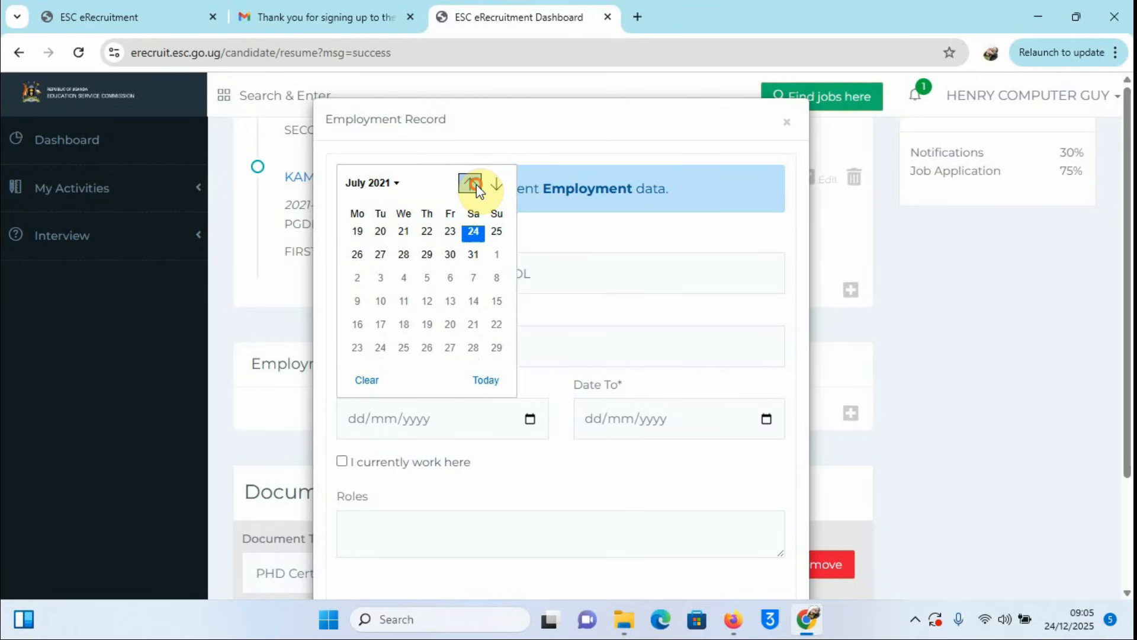
pyautogui.click(476, 184)
pyautogui.click(476, 184)
pyautogui.click(476, 185)
pyautogui.click(477, 184)
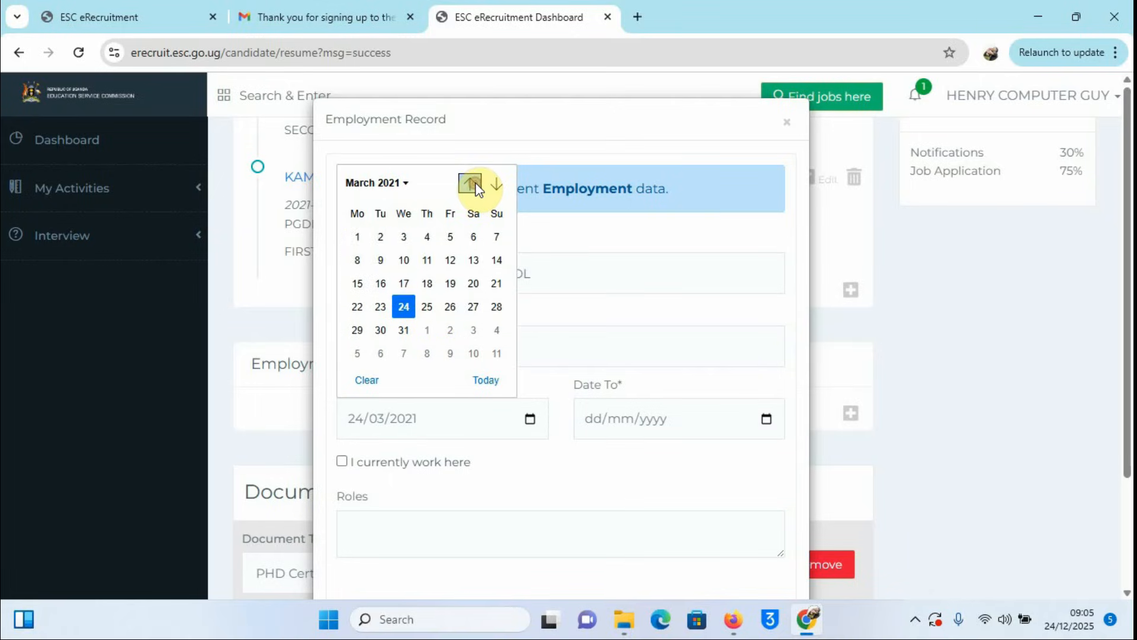
pyautogui.click(477, 185)
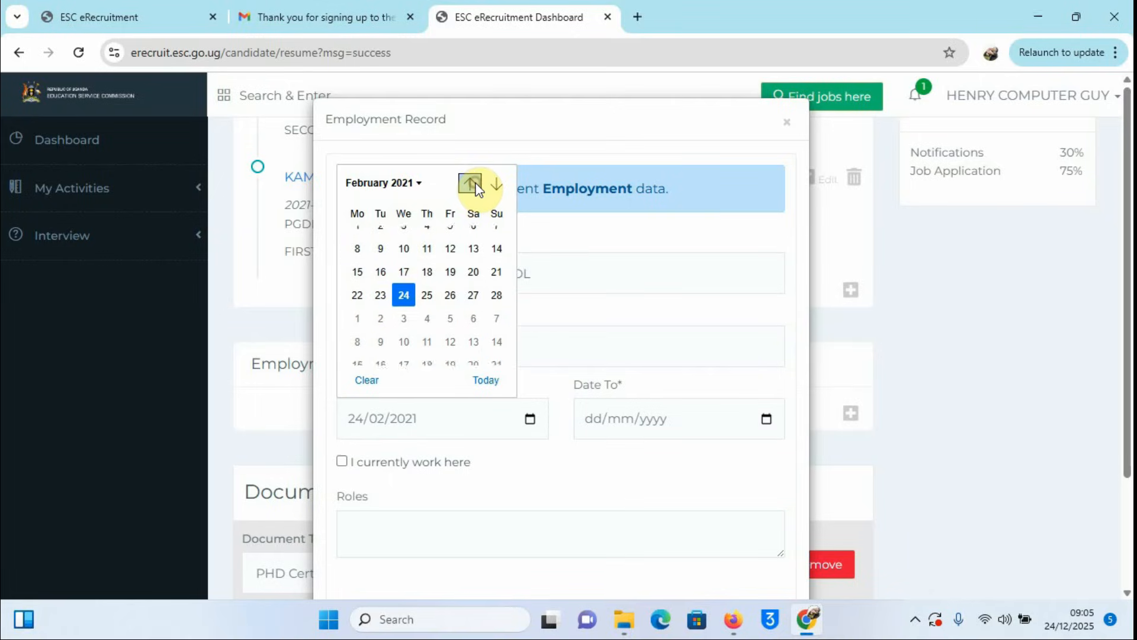
pyautogui.click(357, 260)
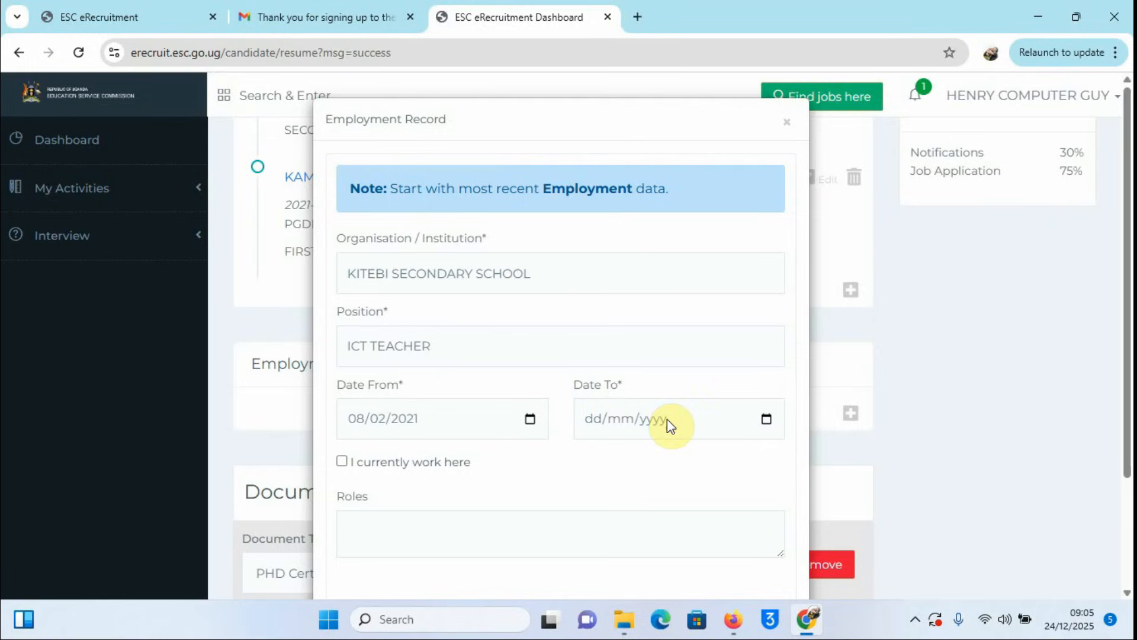
# Step: Tick 'I currently work here' and list roles ICT TEACHER, ASSISTANT PA TO THE HEADTEACHER, CLASS TEACHER
pyautogui.scroll(-2, 740, 449)
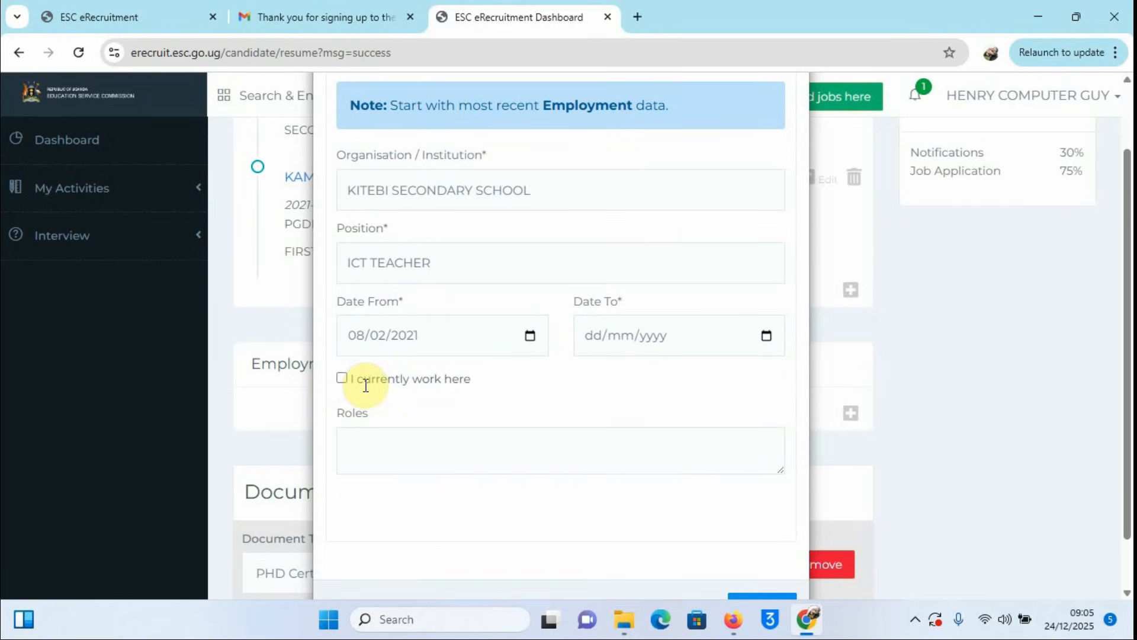
pyautogui.click(342, 377)
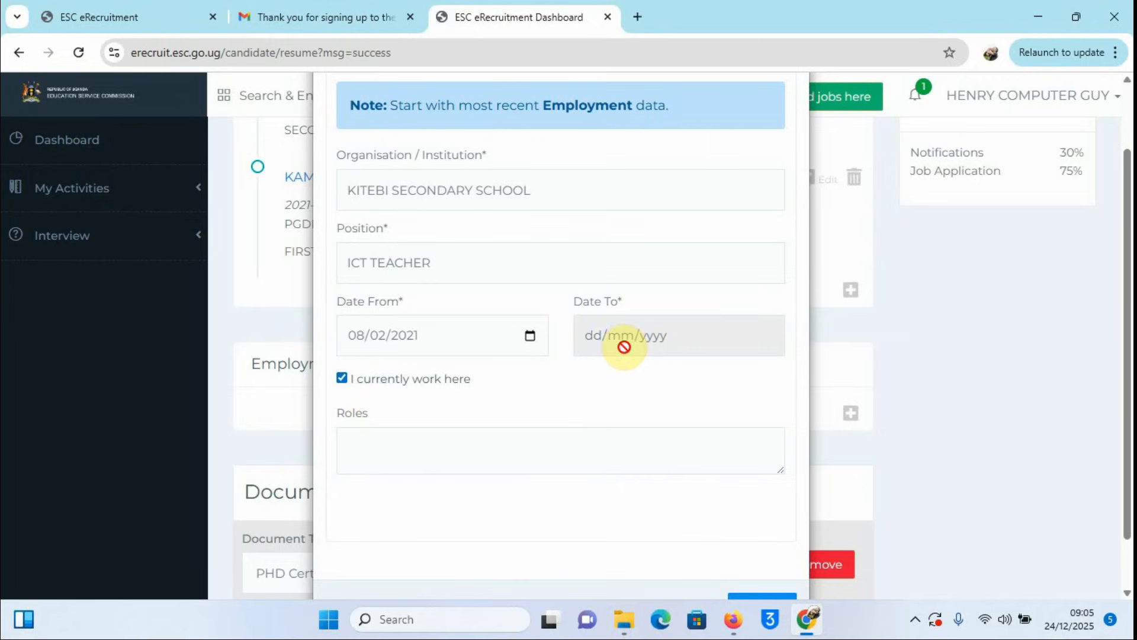
pyautogui.click(375, 441)
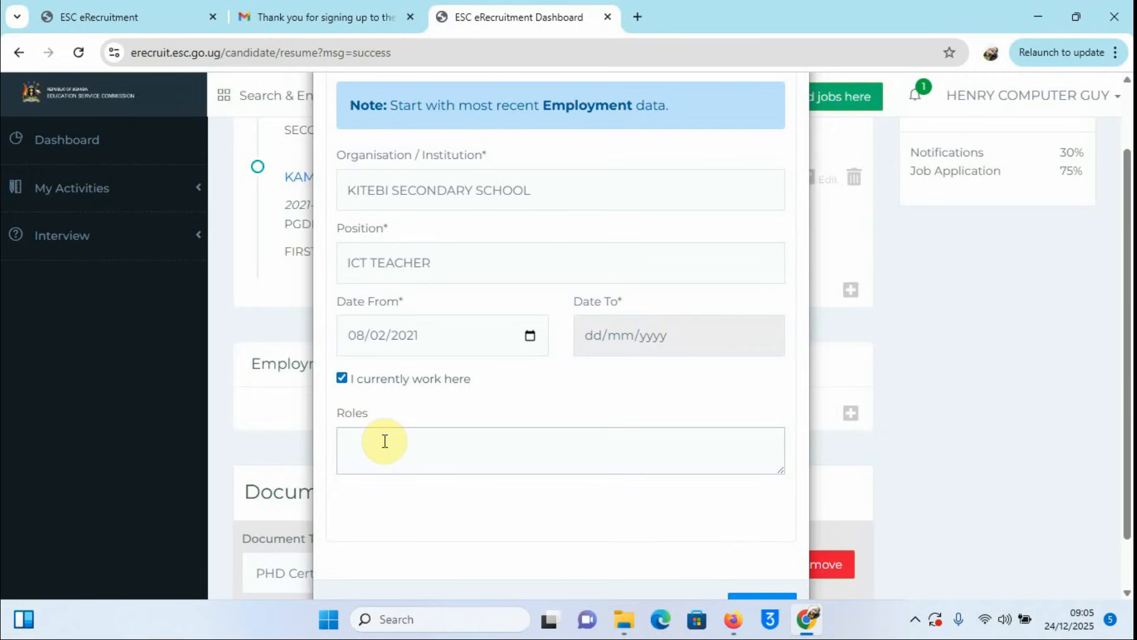
pyautogui.write('ICT TEACHER,')
pyautogui.press('Return')
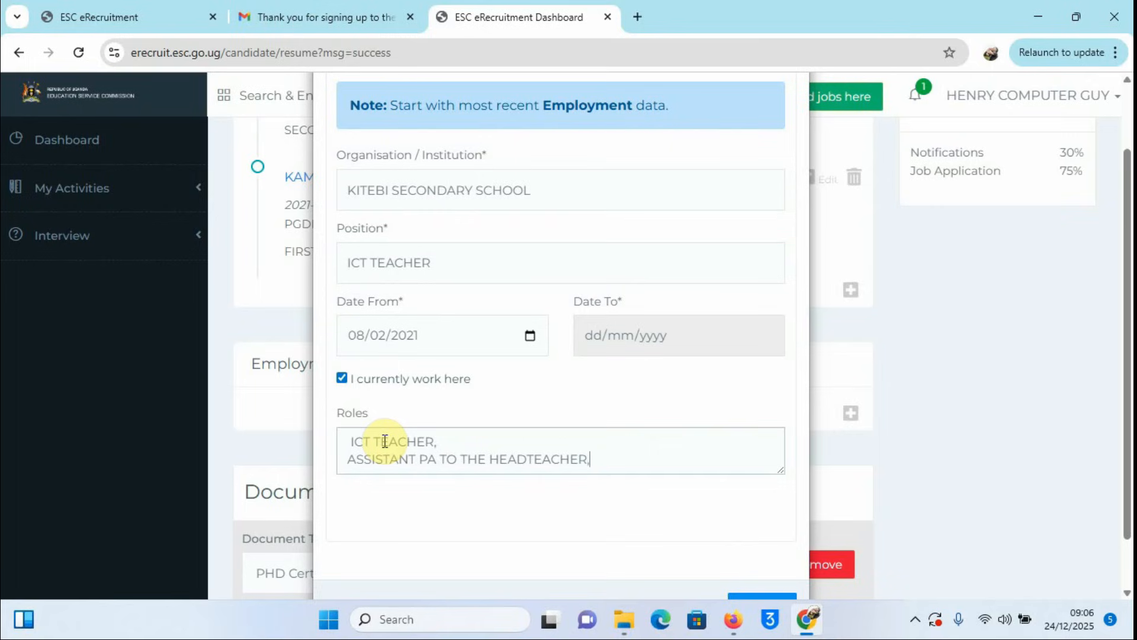
pyautogui.press('Return')
pyautogui.write('CLASS')
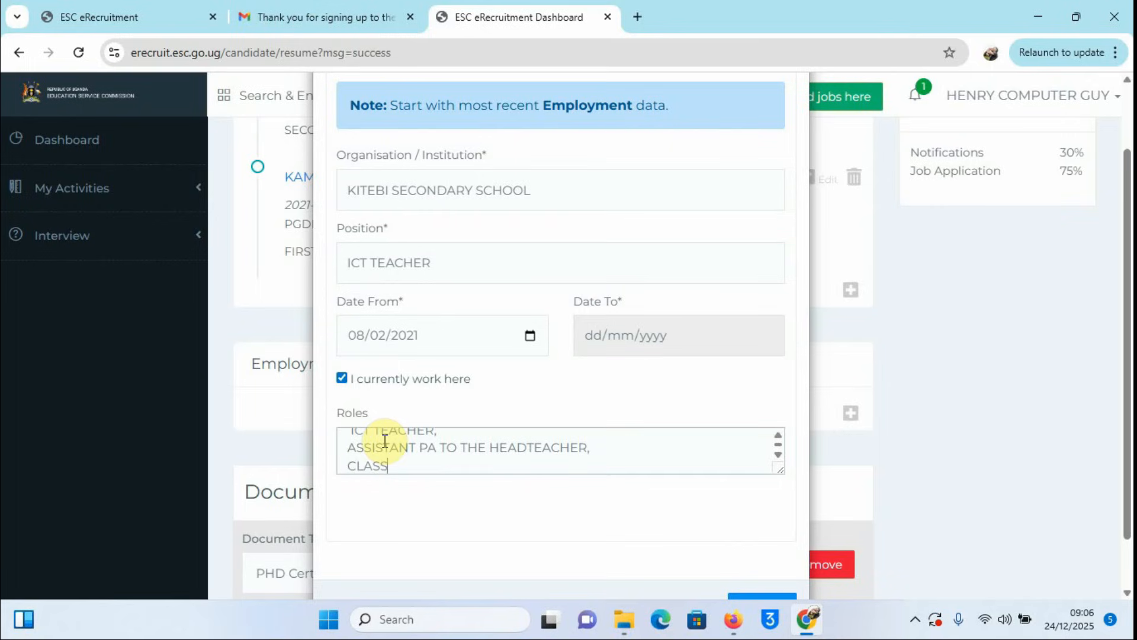
pyautogui.write(' TEACHER')
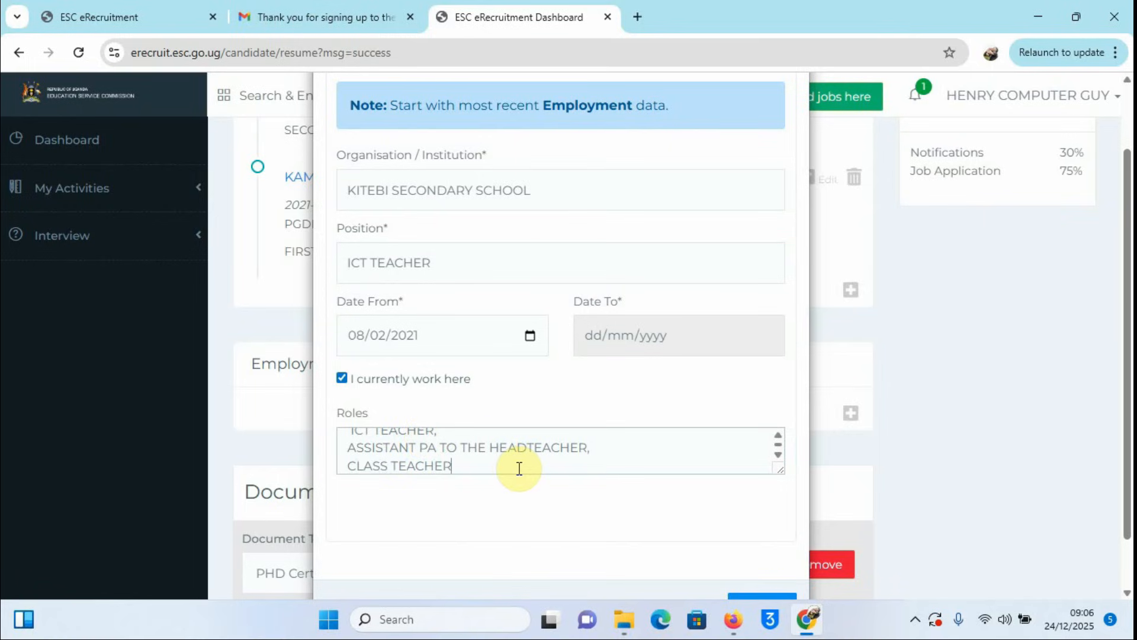
pyautogui.press('BackSpace')
pyautogui.press('BackSpace')
pyautogui.write('HER')
pyautogui.scroll(2, 519, 466)
pyautogui.scroll(-3, 551, 435)
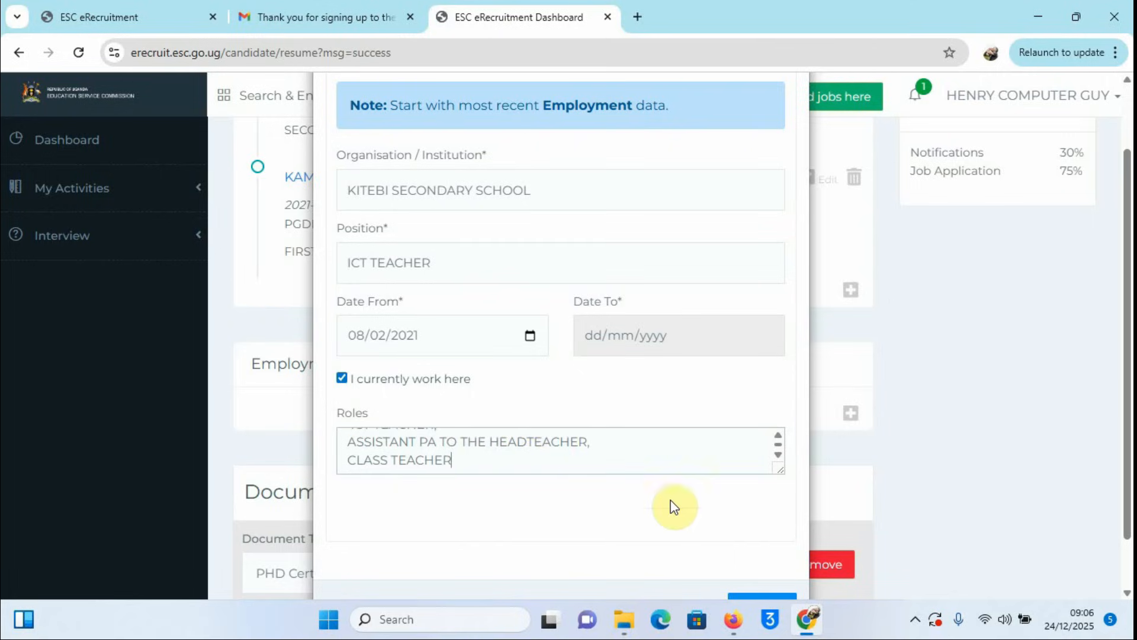
pyautogui.scroll(-1, 734, 519)
# Step: Save the Kitebi ICT TEACHER record and confirm it shows 2021-02-08 – Present at 90/100
pyautogui.click(762, 548)
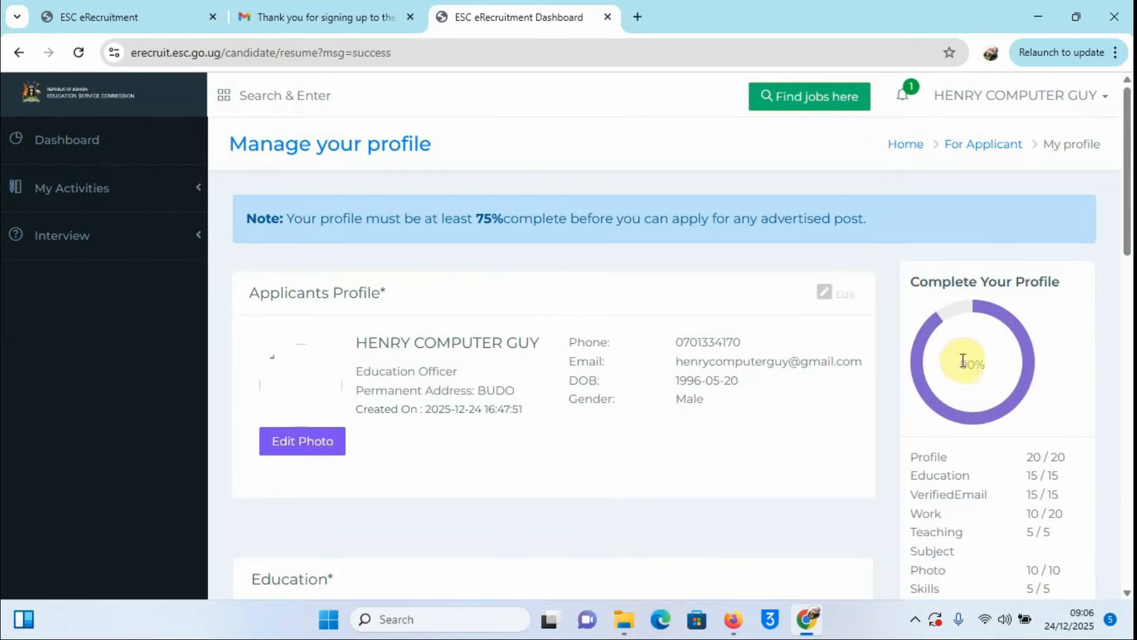
pyautogui.scroll(-6, 986, 368)
pyautogui.scroll(-10, 865, 380)
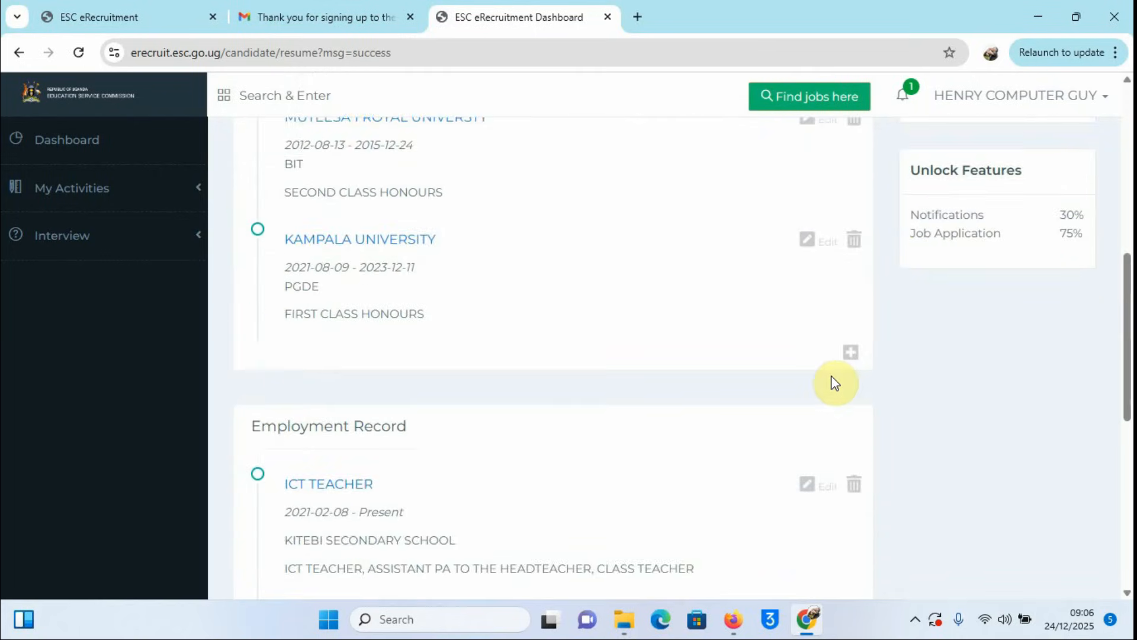
pyautogui.scroll(15, 943, 310)
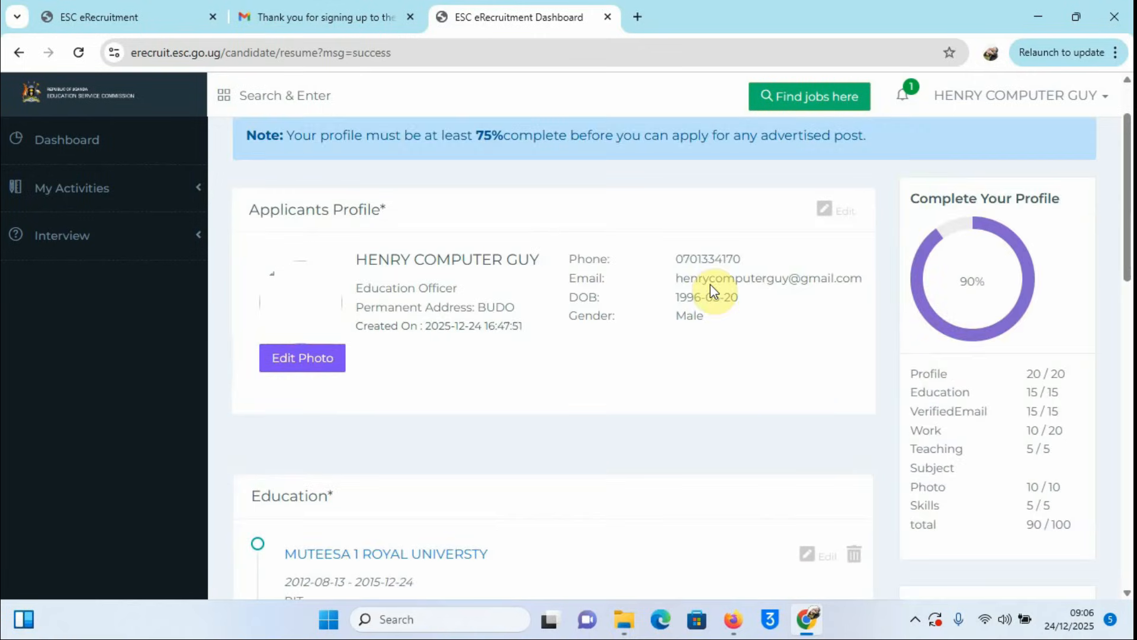
pyautogui.scroll(-4, 701, 299)
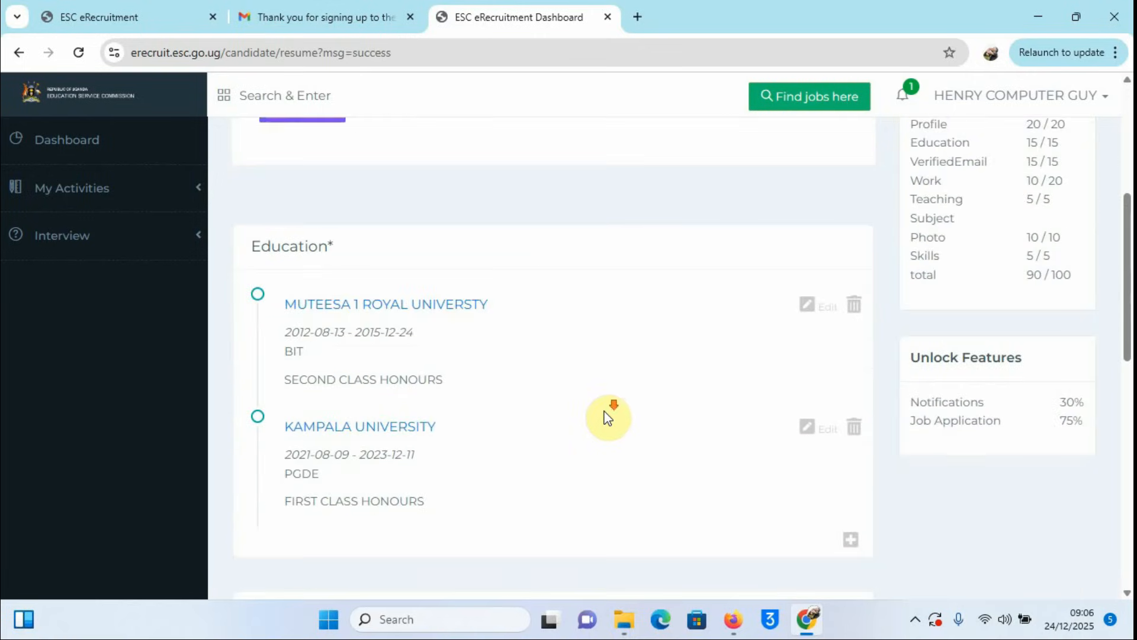
pyautogui.scroll(-5, 606, 414)
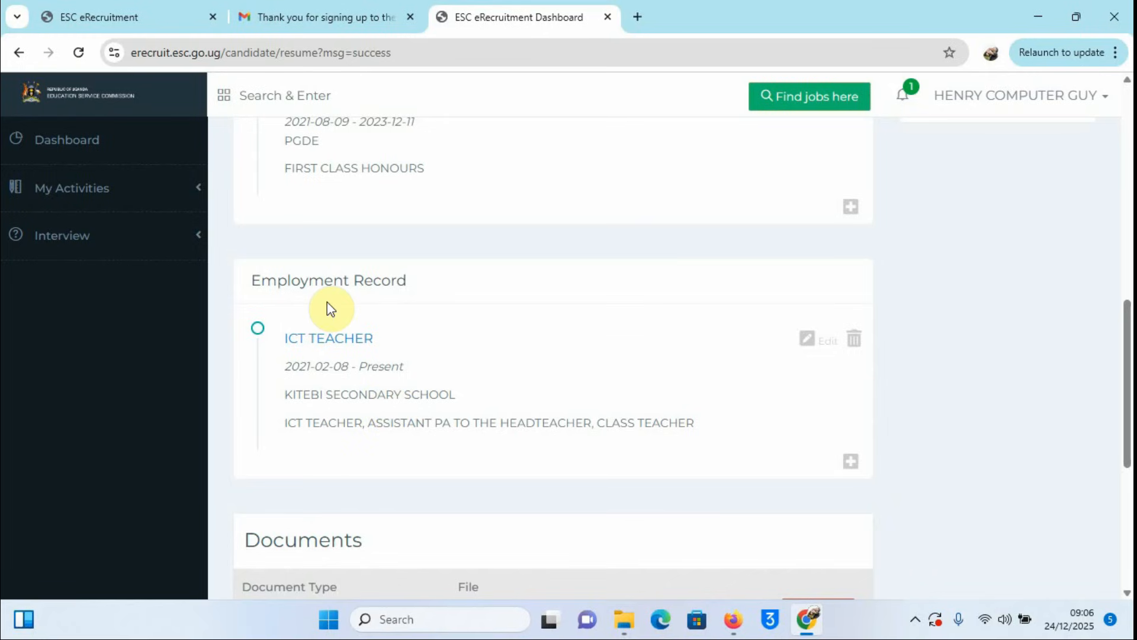
# Step: Add another employment record for MAKINDYE SECONDARY SCHOOL with position ICT TEACHER
pyautogui.click(851, 462)
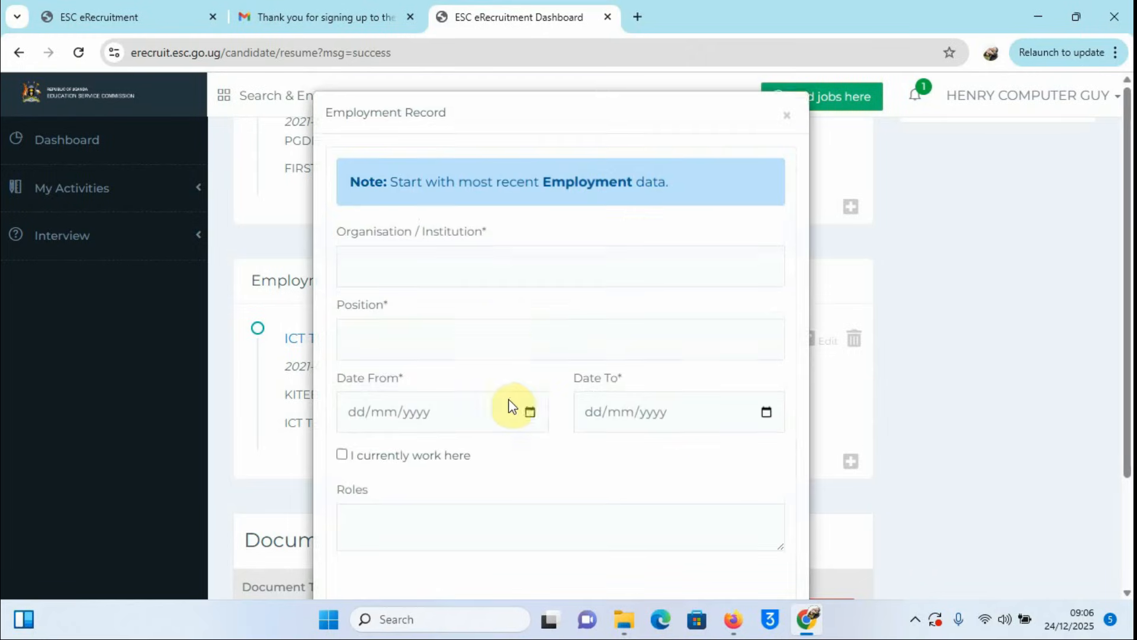
pyautogui.click(405, 271)
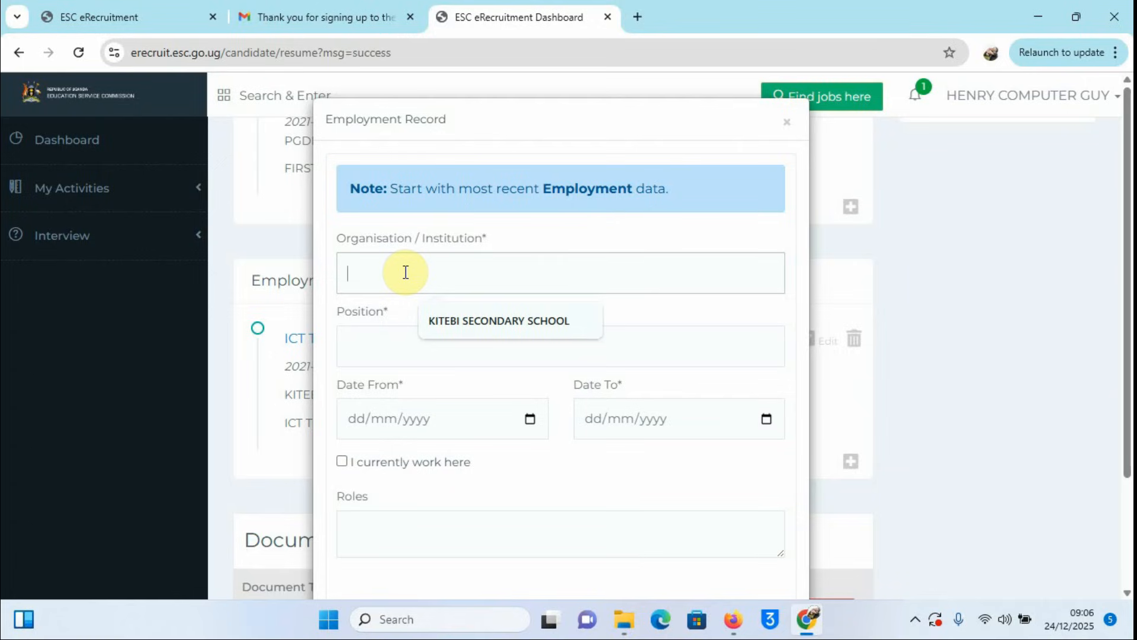
pyautogui.write('MAKINDYE SECONDARY SCHOOL')
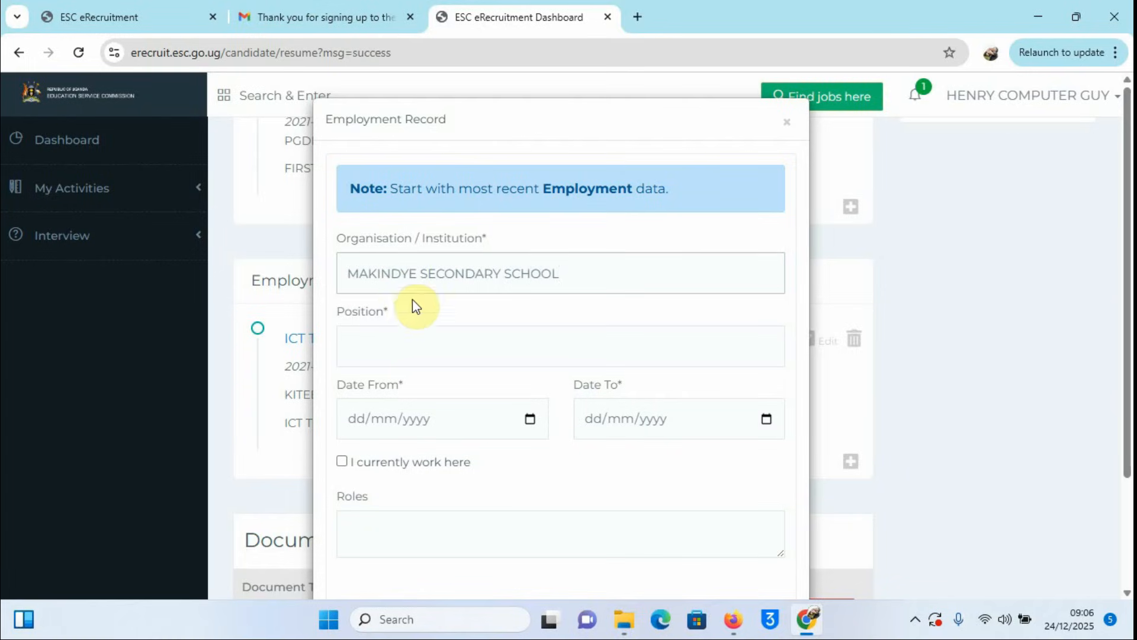
pyautogui.click(401, 336)
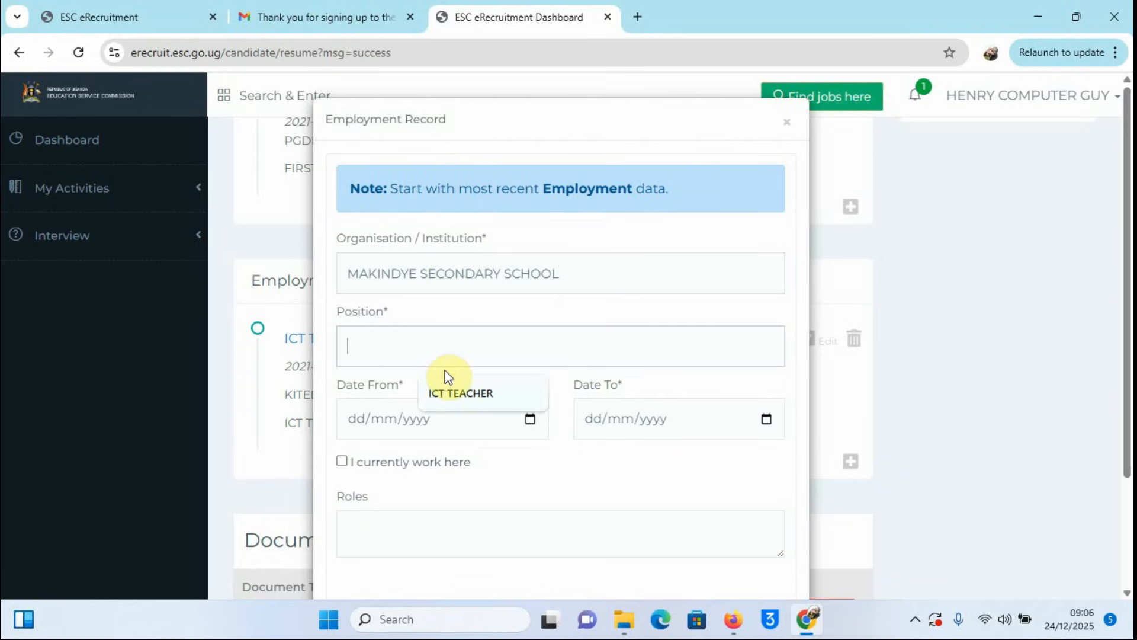
pyautogui.click(466, 393)
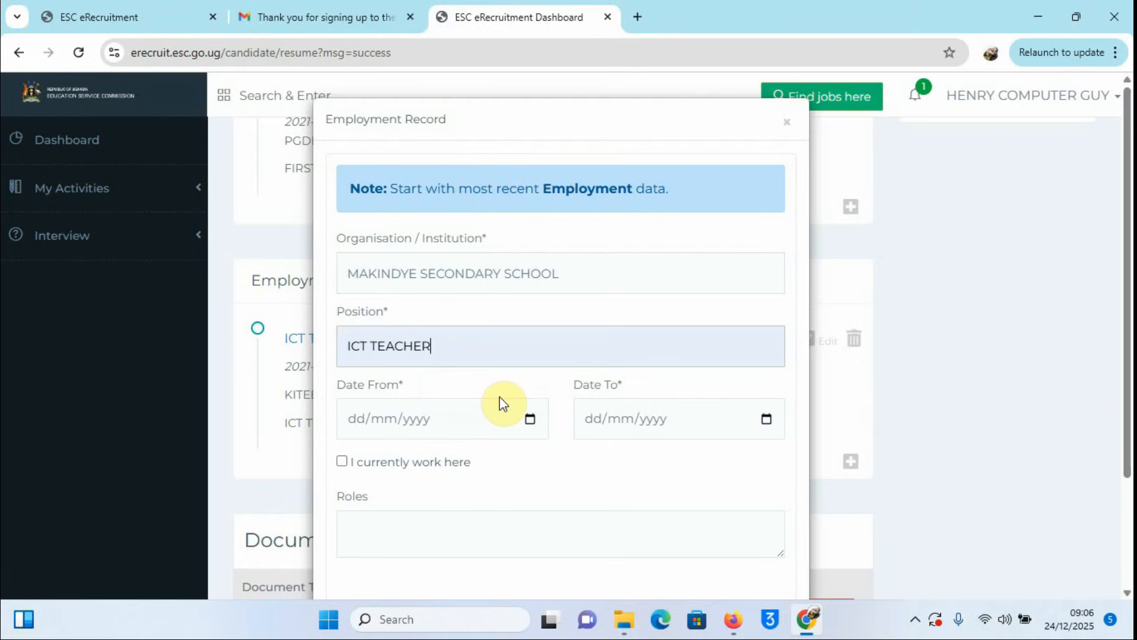
# Step: Set the Makindye record's Date From to 11 February 2019
pyautogui.click(531, 420)
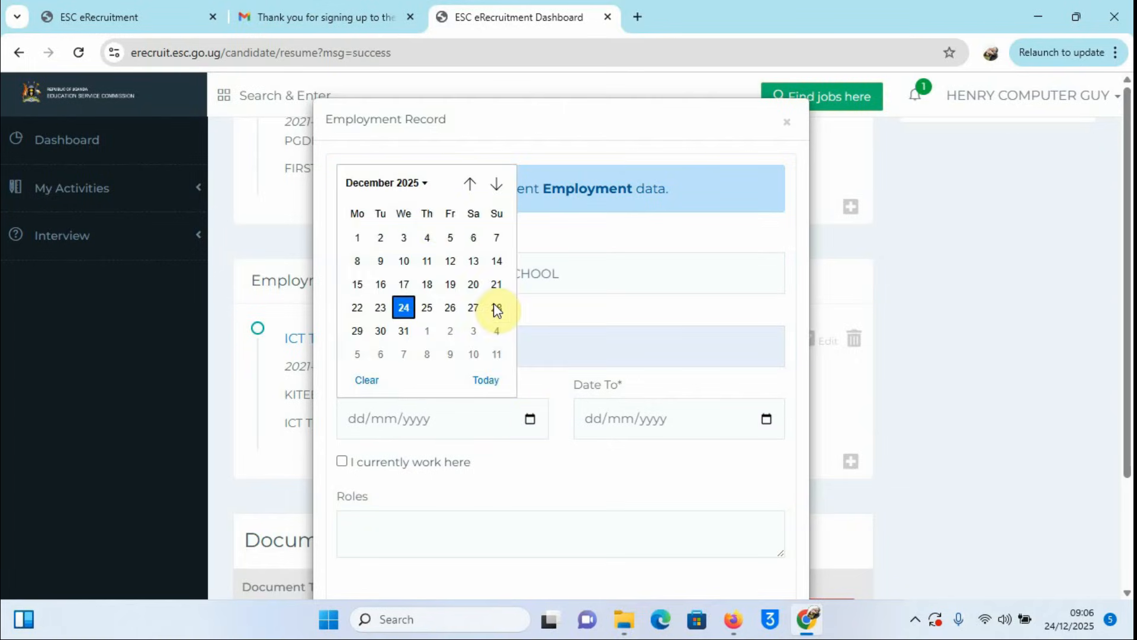
pyautogui.click(469, 184)
pyautogui.click(468, 184)
pyautogui.click(469, 184)
pyautogui.click(469, 184)
pyautogui.click(468, 183)
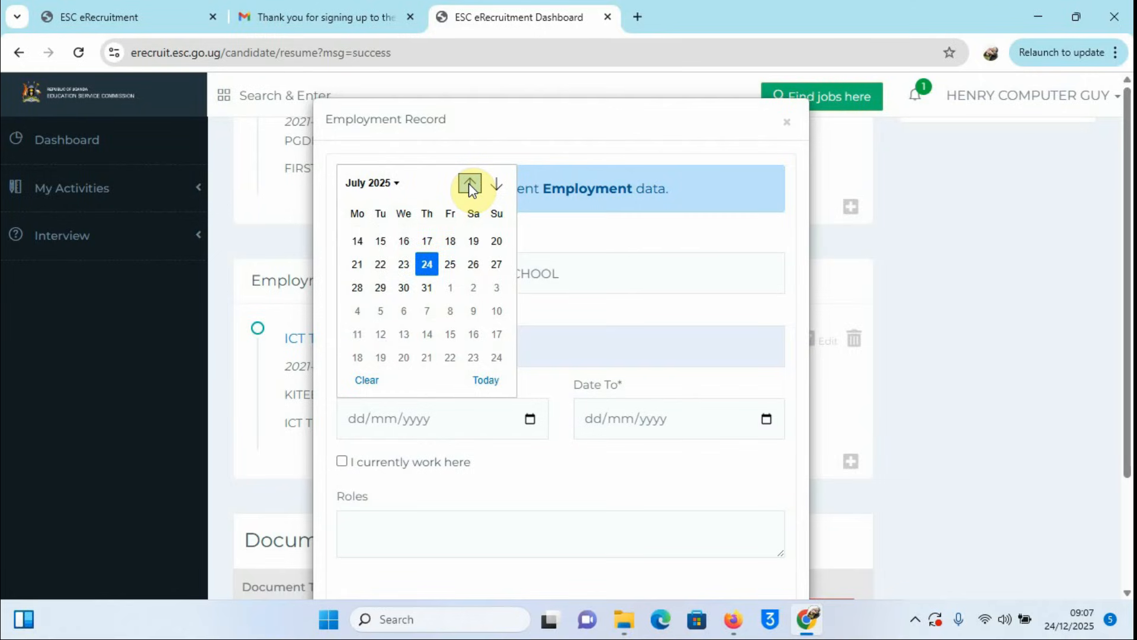
pyautogui.click(469, 184)
pyautogui.click(468, 184)
pyautogui.click(468, 184)
pyautogui.click(468, 184)
pyautogui.click(469, 184)
pyautogui.click(468, 183)
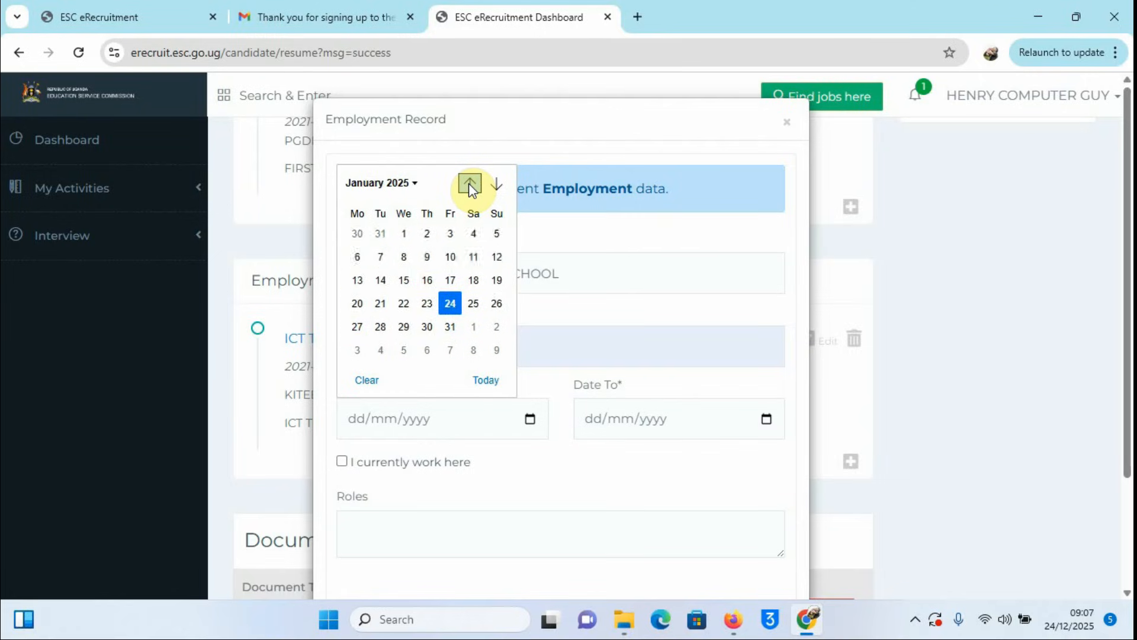
pyautogui.click(468, 183)
pyautogui.click(468, 184)
pyautogui.click(468, 184)
pyautogui.click(468, 184)
pyautogui.click(468, 183)
pyautogui.click(468, 184)
pyautogui.click(469, 183)
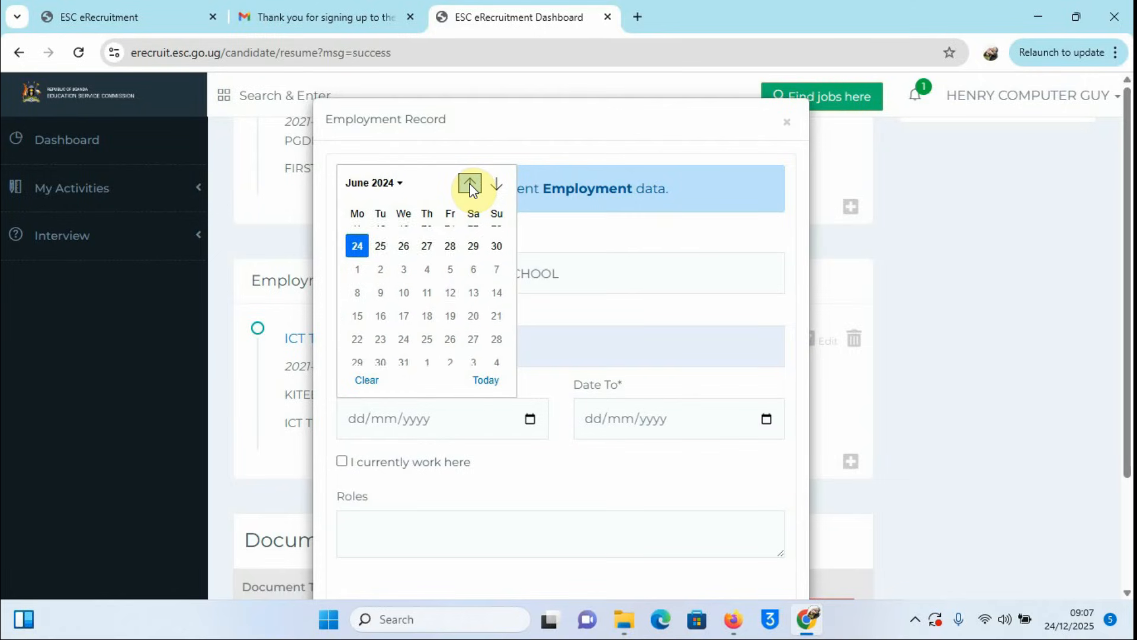
pyautogui.click(469, 184)
pyautogui.click(469, 184)
pyautogui.click(468, 183)
pyautogui.click(468, 184)
pyautogui.click(469, 184)
pyautogui.click(469, 184)
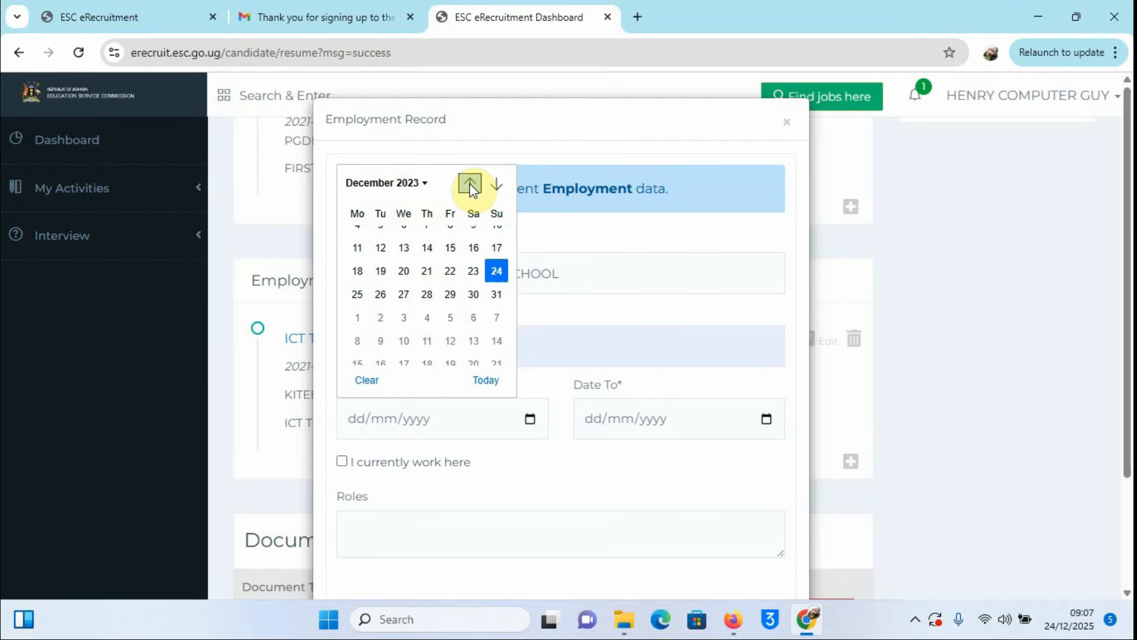
pyautogui.click(468, 184)
pyautogui.click(469, 184)
pyautogui.click(468, 184)
pyautogui.click(468, 184)
pyautogui.click(468, 183)
pyautogui.click(468, 184)
pyautogui.click(469, 184)
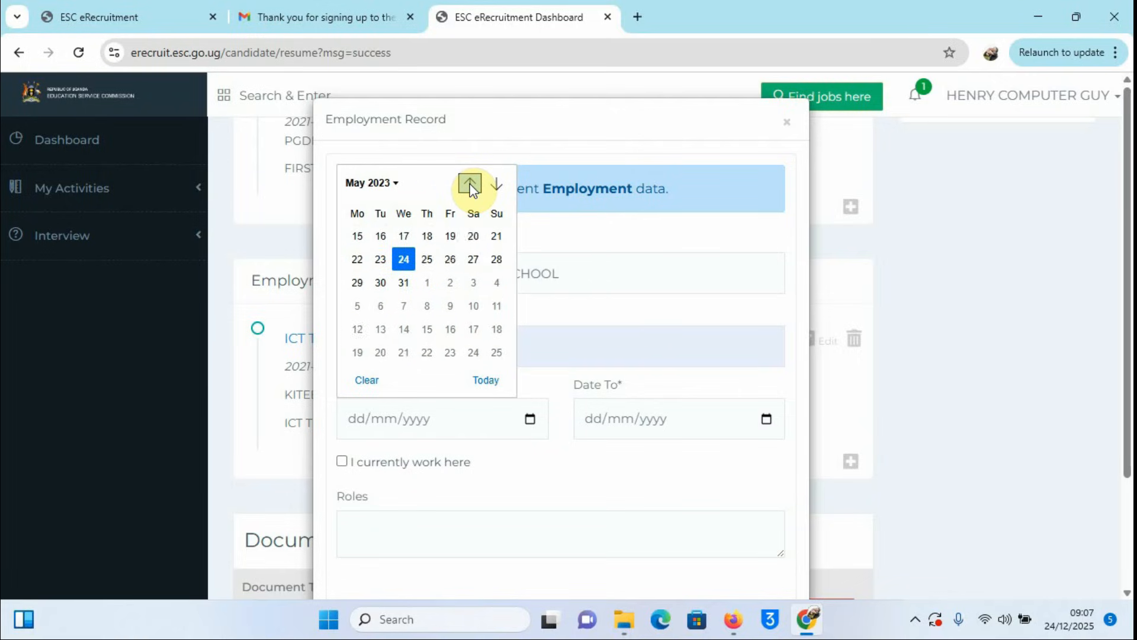
pyautogui.click(468, 184)
pyautogui.click(468, 184)
pyautogui.click(469, 184)
pyautogui.click(468, 184)
pyautogui.click(469, 184)
pyautogui.click(468, 184)
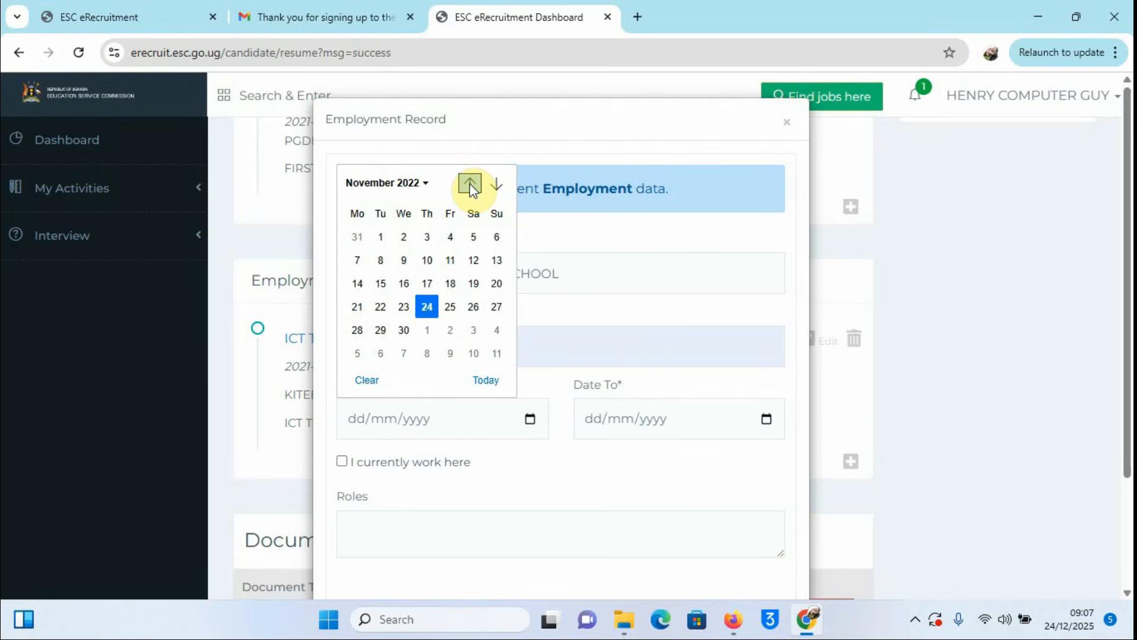
pyautogui.click(469, 184)
pyautogui.click(469, 184)
pyautogui.click(469, 184)
pyautogui.click(469, 184)
pyautogui.click(469, 185)
pyautogui.click(469, 184)
pyautogui.click(469, 184)
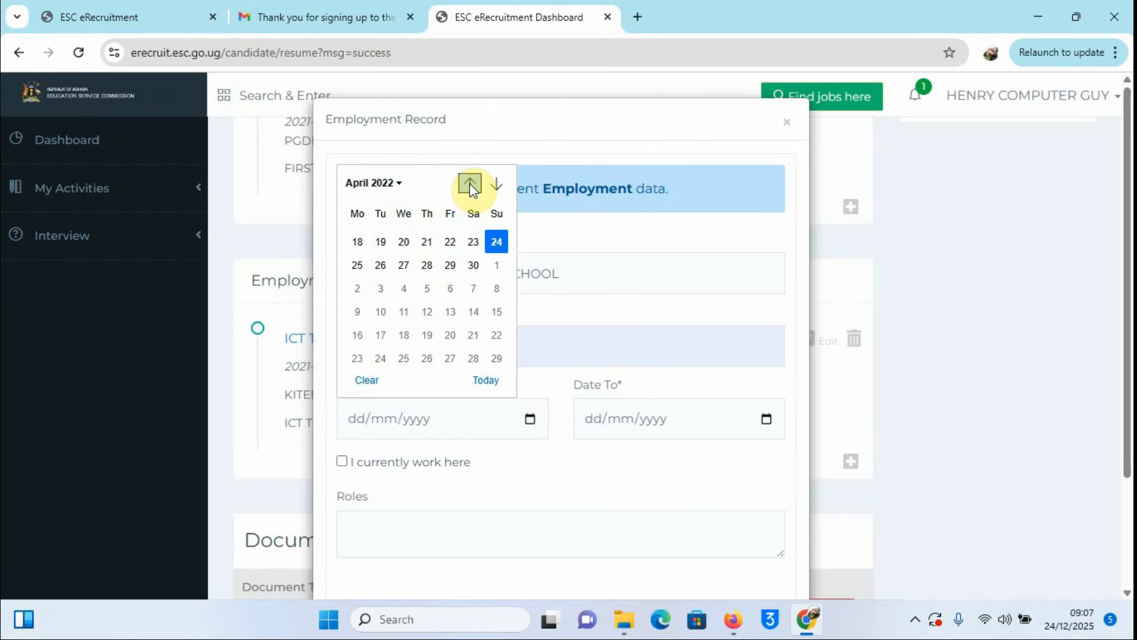
pyautogui.click(469, 184)
pyautogui.click(469, 184)
pyautogui.click(469, 184)
pyautogui.click(469, 184)
pyautogui.click(469, 184)
pyautogui.click(469, 184)
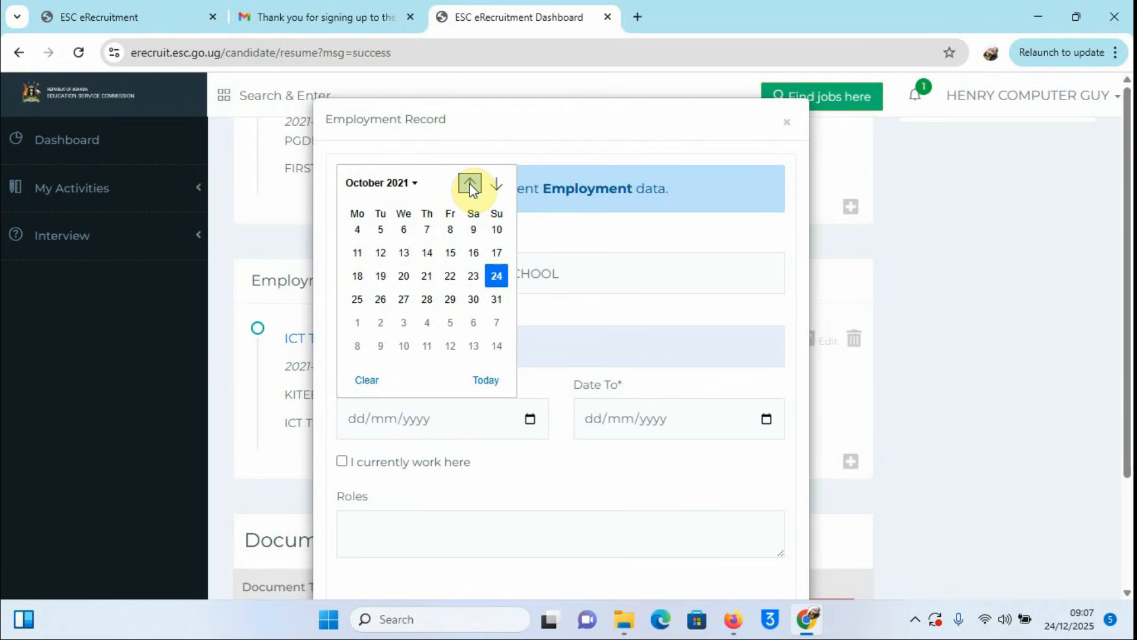
pyautogui.click(469, 184)
pyautogui.click(469, 184)
pyautogui.click(469, 185)
pyautogui.click(469, 184)
pyautogui.click(469, 184)
pyautogui.click(469, 184)
pyautogui.click(469, 184)
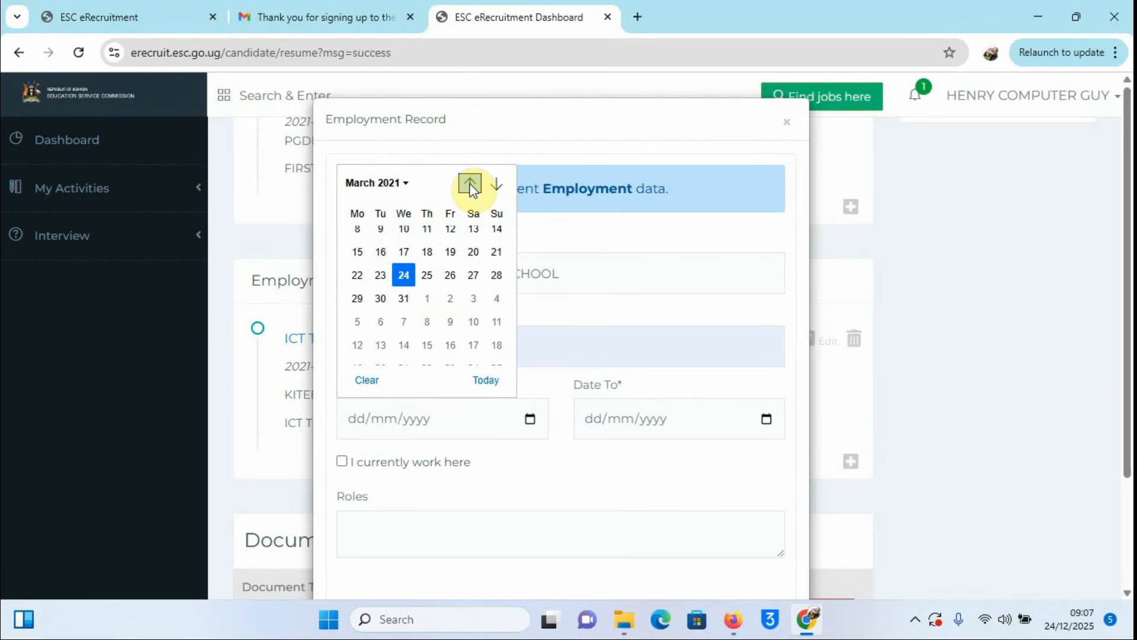
pyautogui.click(469, 184)
pyautogui.click(469, 184)
pyautogui.click(469, 184)
pyautogui.click(469, 185)
pyautogui.click(469, 184)
pyautogui.click(469, 184)
pyautogui.click(469, 184)
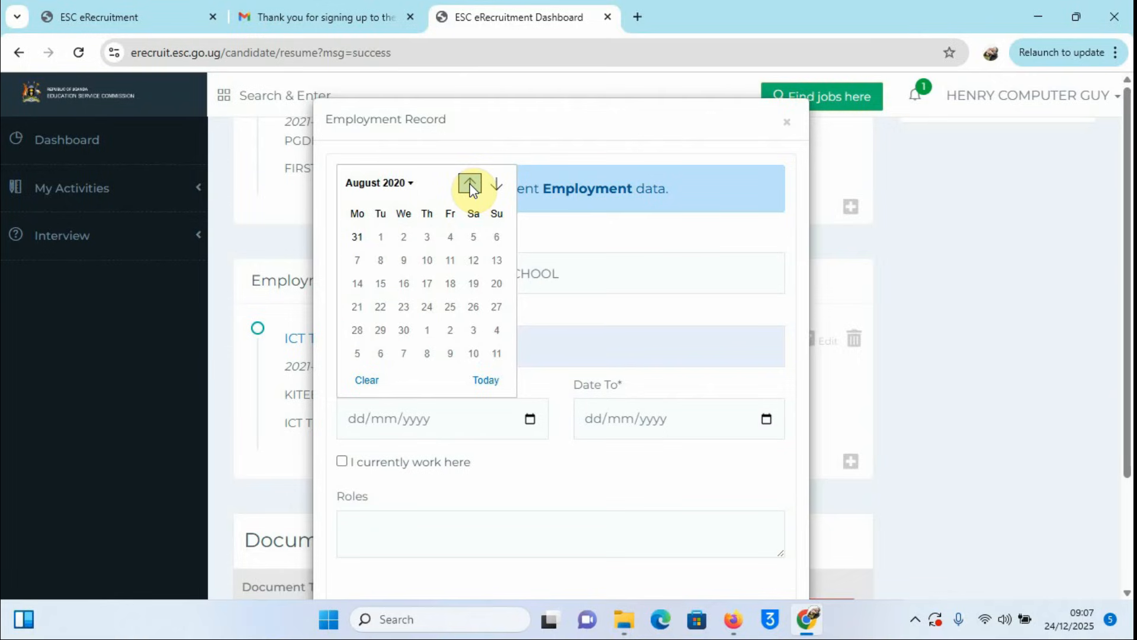
pyautogui.click(469, 184)
pyautogui.click(469, 184)
pyautogui.click(469, 184)
pyautogui.click(469, 184)
pyautogui.click(469, 185)
pyautogui.click(469, 185)
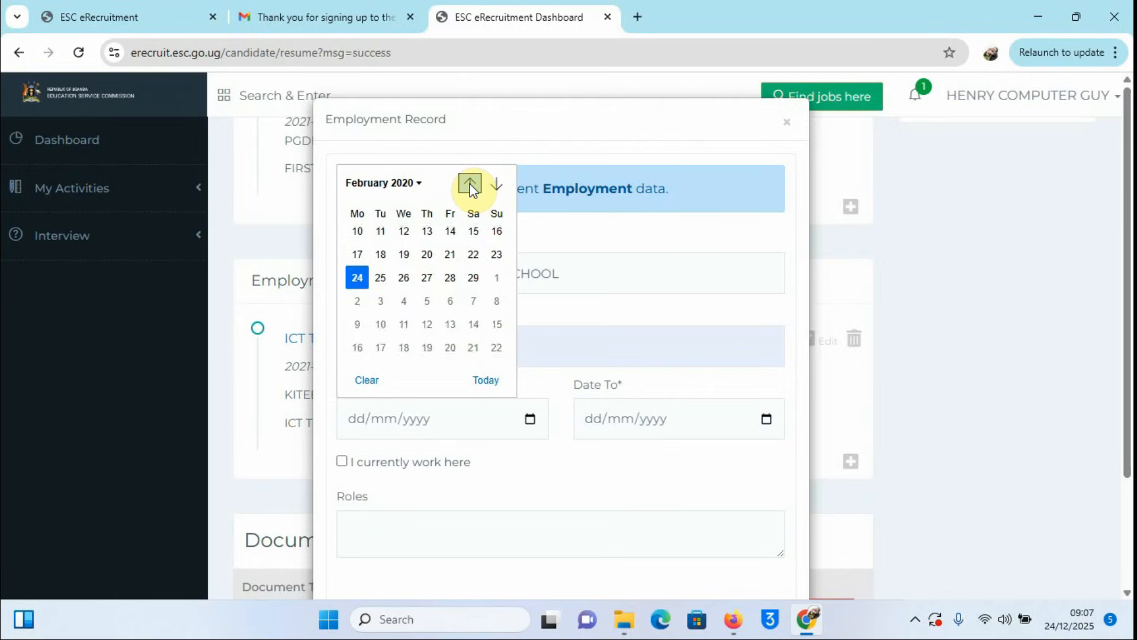
pyautogui.click(469, 184)
pyautogui.click(469, 185)
pyautogui.click(469, 184)
pyautogui.click(469, 184)
pyautogui.click(469, 184)
pyautogui.click(469, 185)
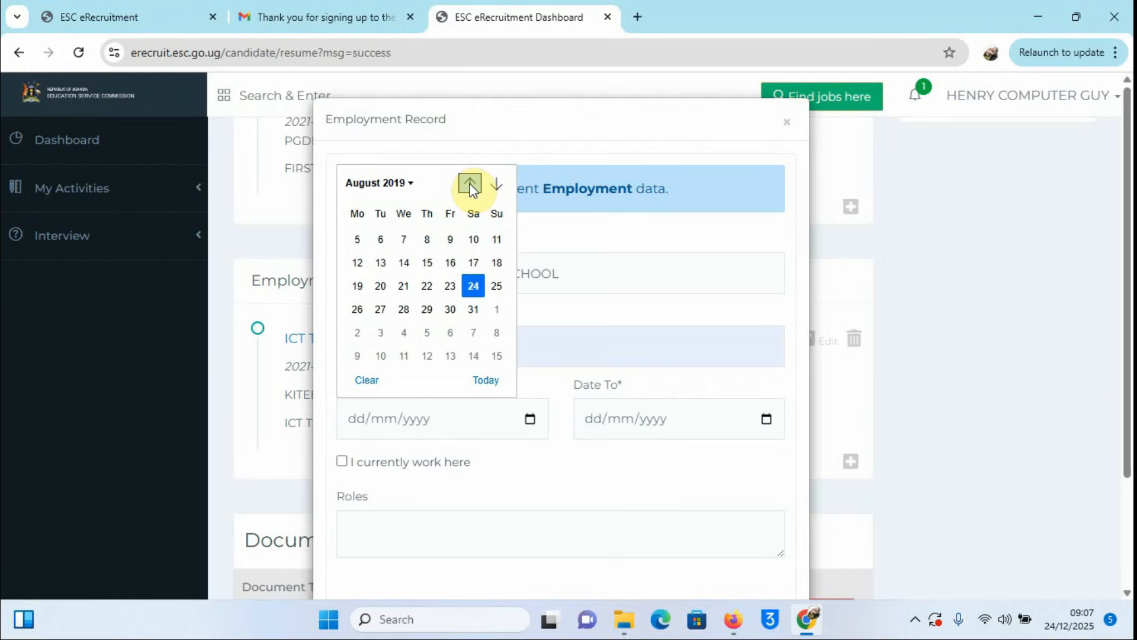
pyautogui.click(469, 184)
pyautogui.click(470, 184)
pyautogui.click(470, 184)
pyautogui.click(469, 184)
pyautogui.click(470, 184)
pyautogui.click(470, 184)
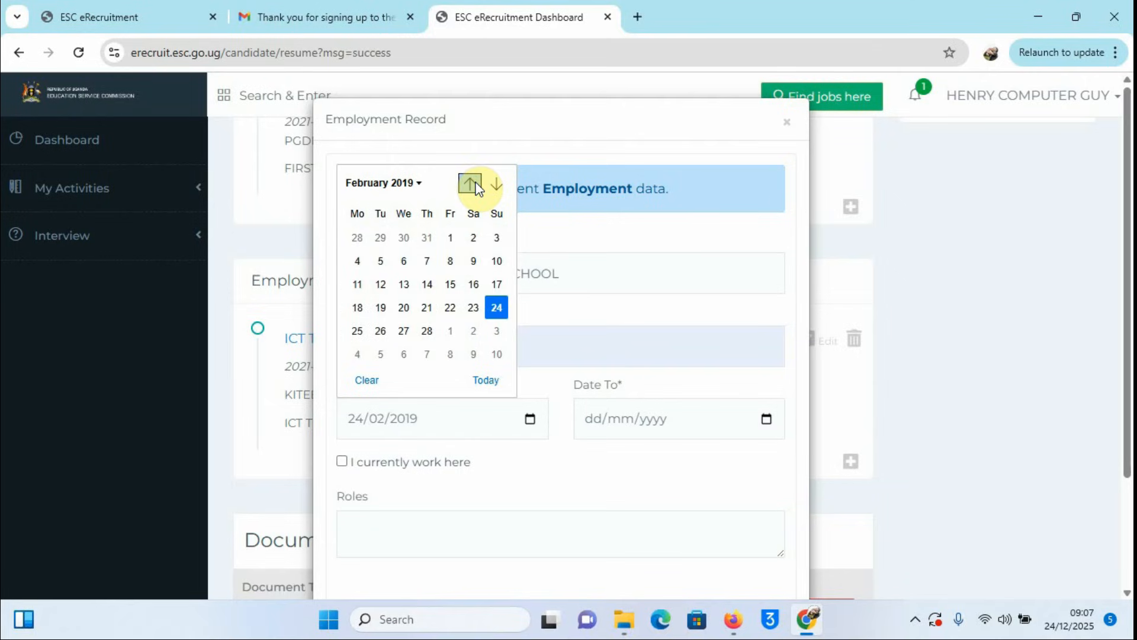
pyautogui.click(357, 285)
# Step: Set the Date To of the Makindye record to 24/05/2025
pyautogui.click(767, 421)
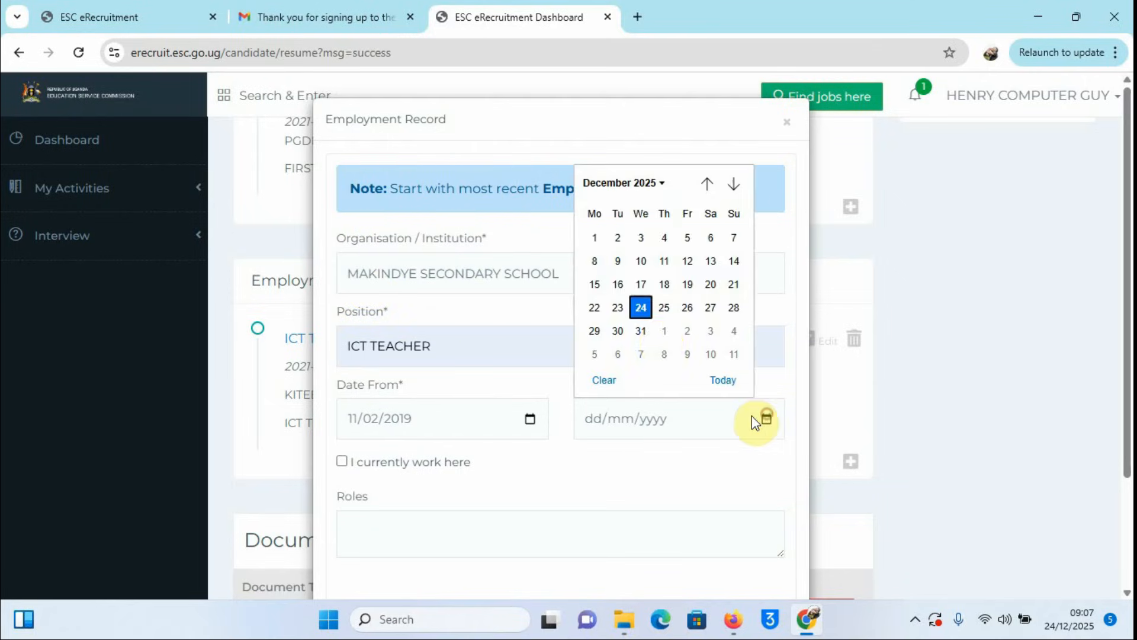
pyautogui.click(705, 187)
pyautogui.click(705, 186)
pyautogui.click(706, 186)
pyautogui.click(705, 187)
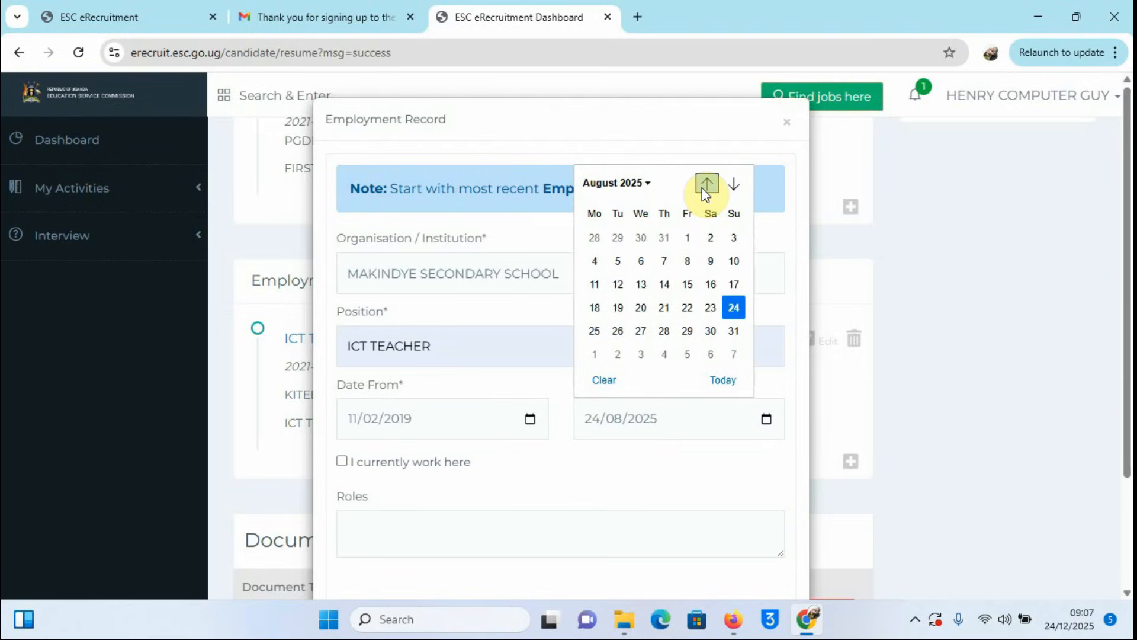
pyautogui.click(704, 186)
pyautogui.click(705, 187)
pyautogui.click(704, 186)
pyautogui.click(705, 187)
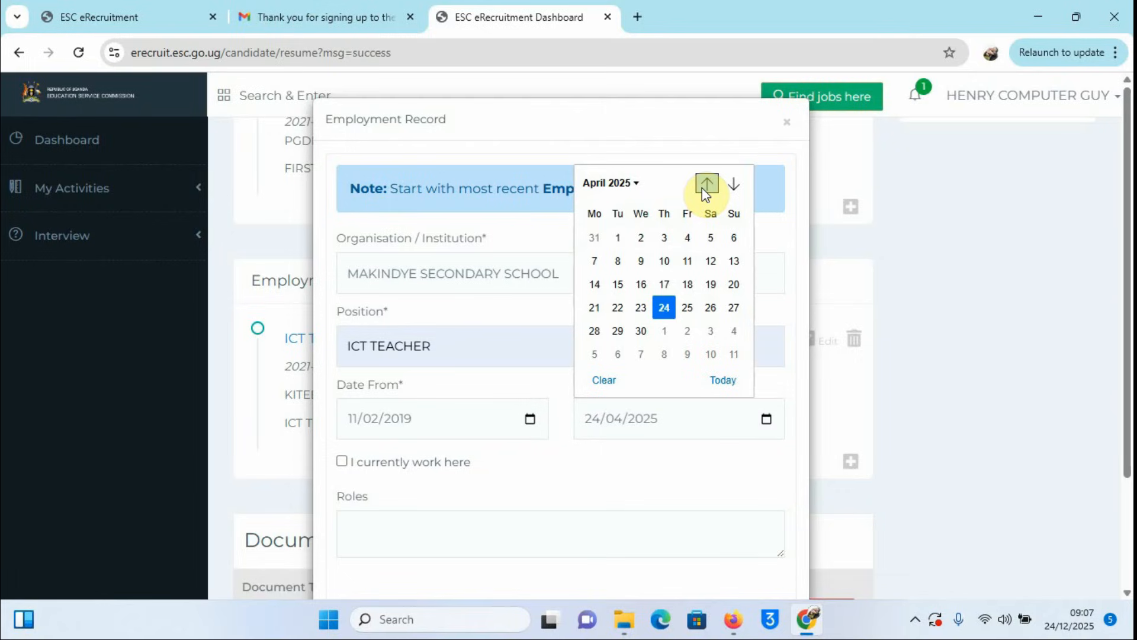
pyautogui.click(735, 185)
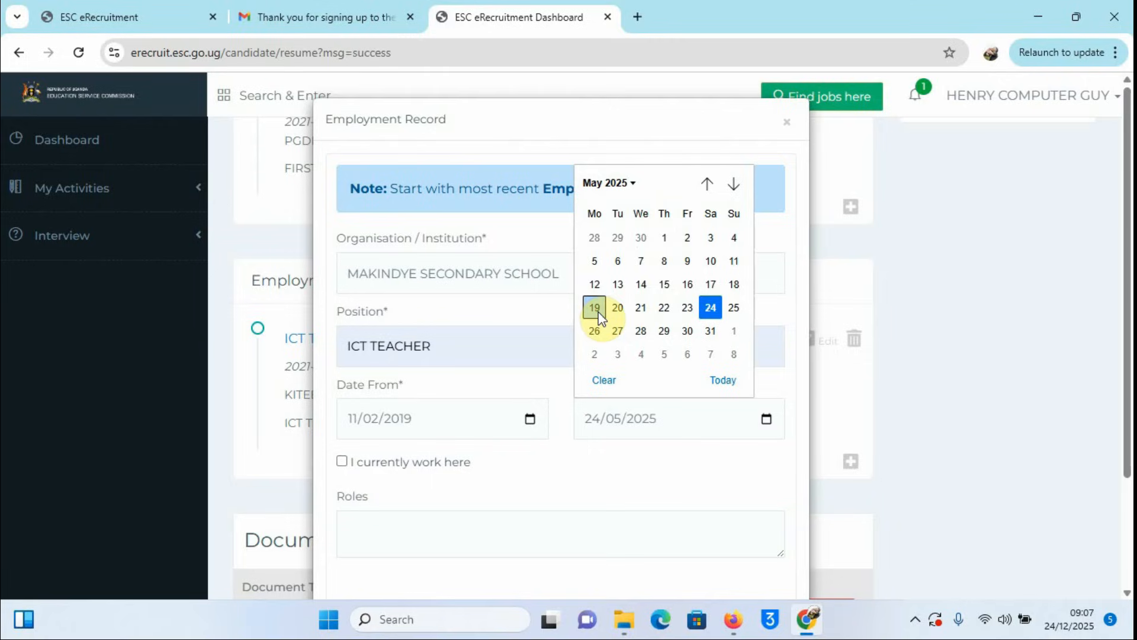
pyautogui.click(695, 482)
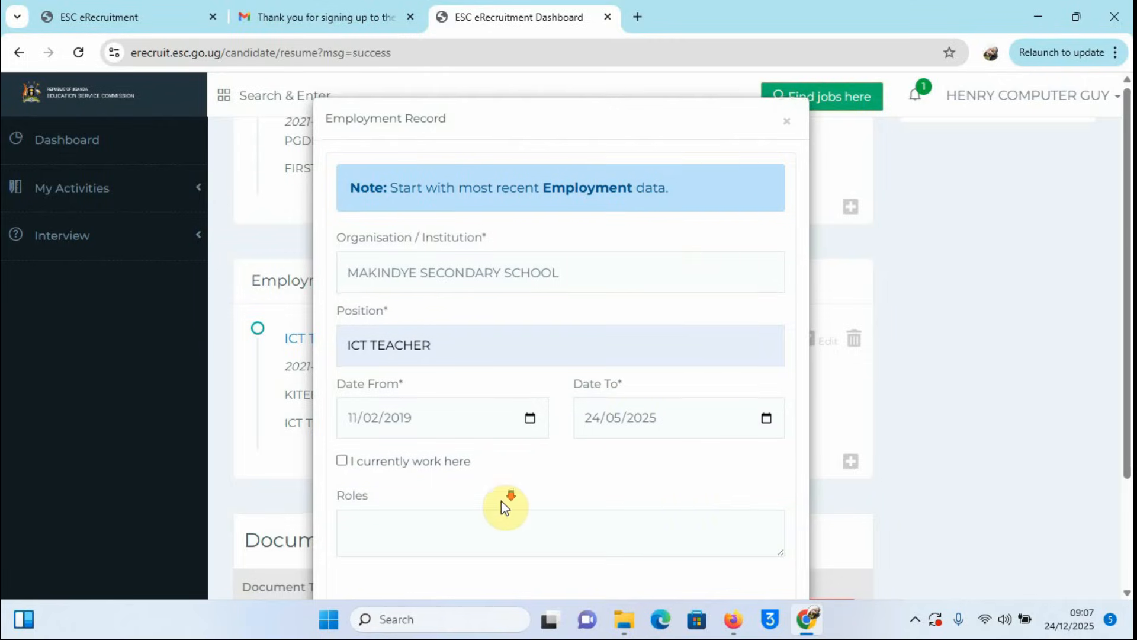
# Step: Save the Makindye ICT TEACHER employment record
pyautogui.scroll(-2, 501, 500)
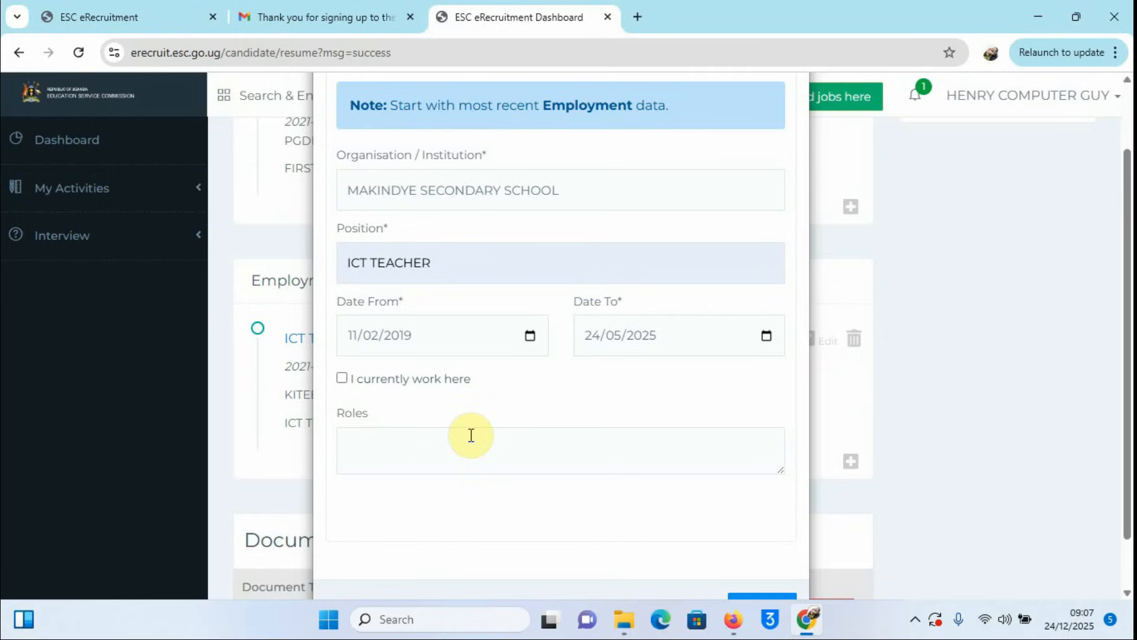
pyautogui.scroll(-1, 578, 372)
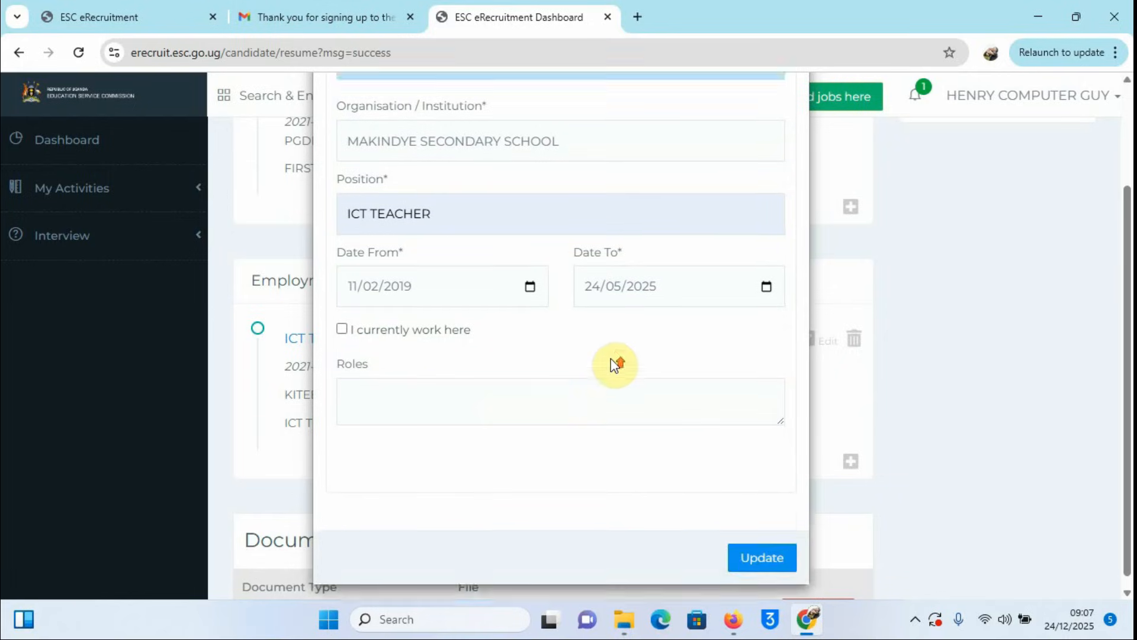
pyautogui.scroll(2, 621, 373)
pyautogui.scroll(-3, 664, 386)
pyautogui.click(758, 551)
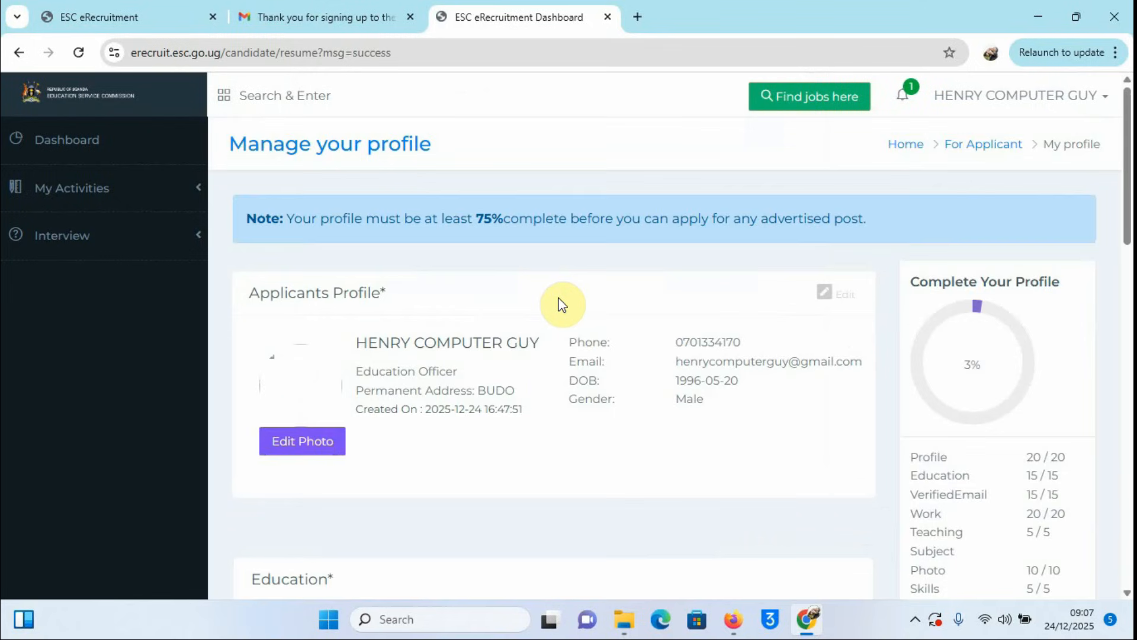
# Step: Show the Document Type list for the upload row in the Documents section
pyautogui.scroll(-1, 864, 359)
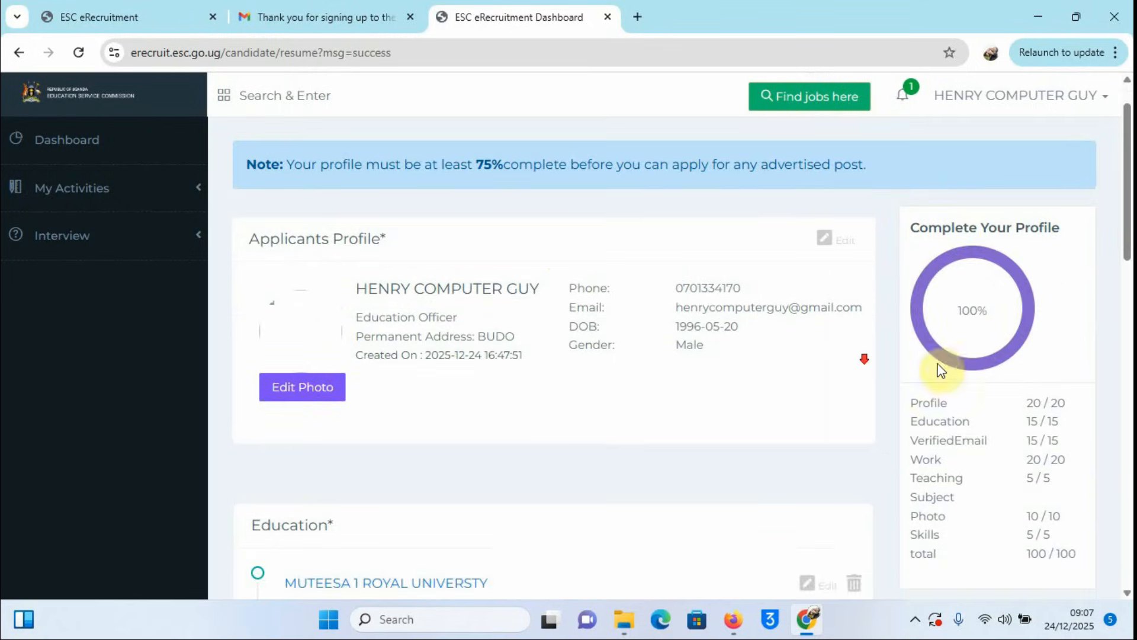
pyautogui.scroll(-12, 986, 311)
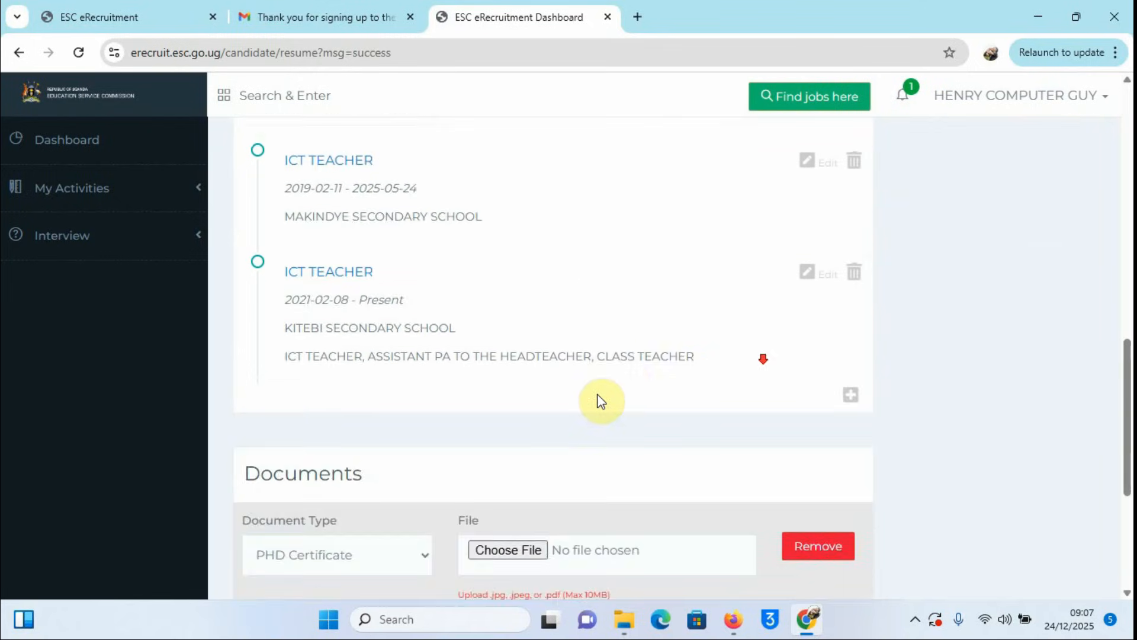
pyautogui.scroll(-4, 600, 401)
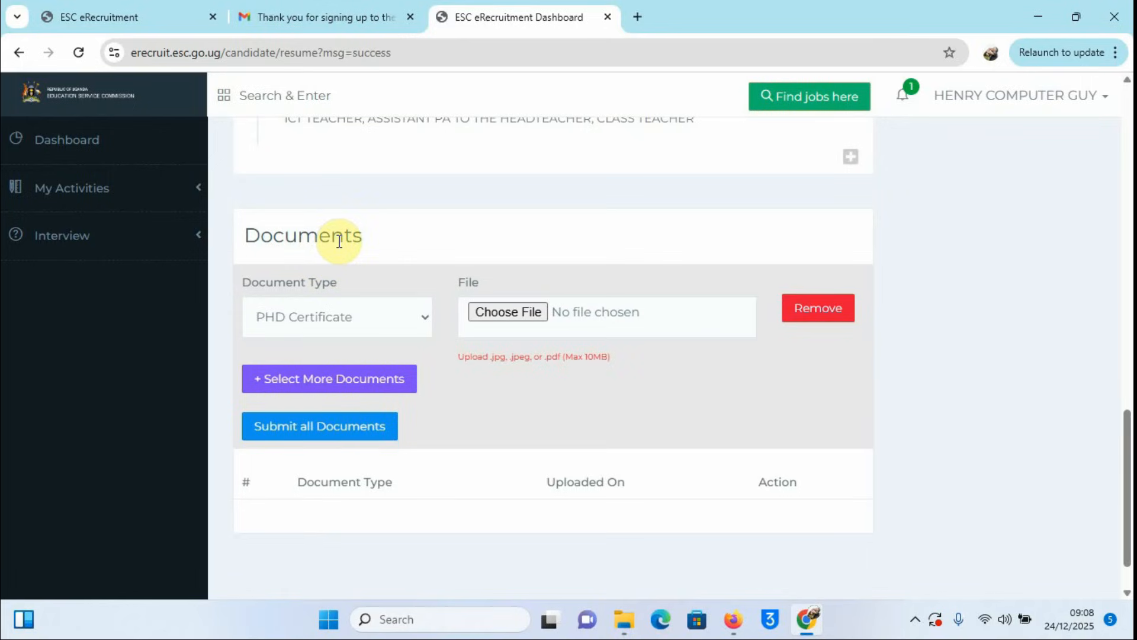
pyautogui.click(428, 318)
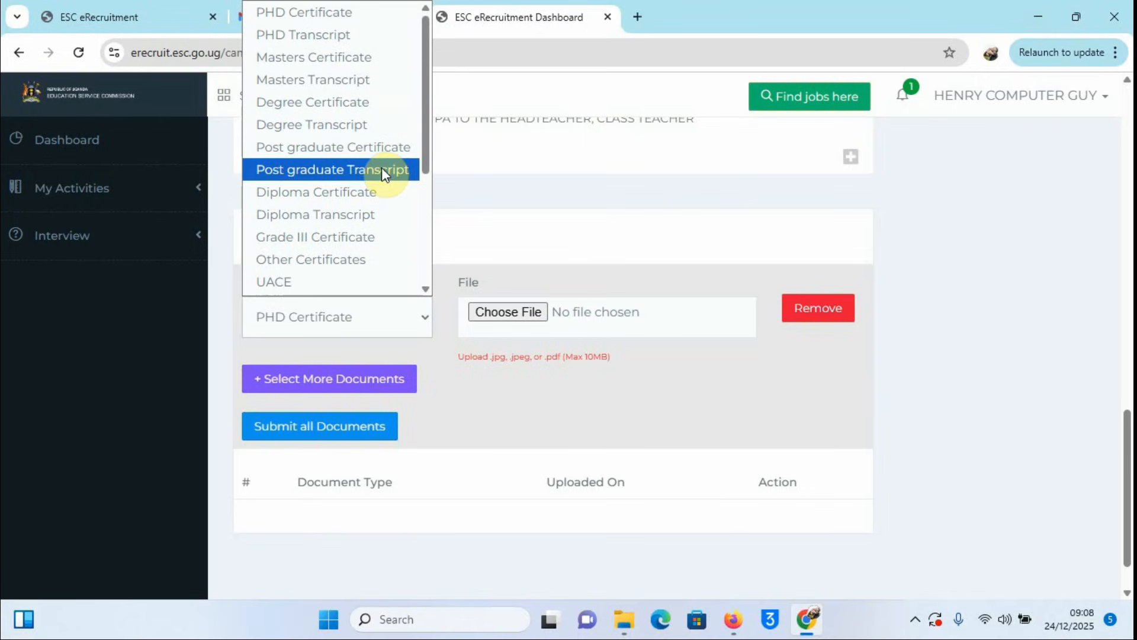
pyautogui.moveTo(428, 102); pyautogui.dragTo(446, 83)
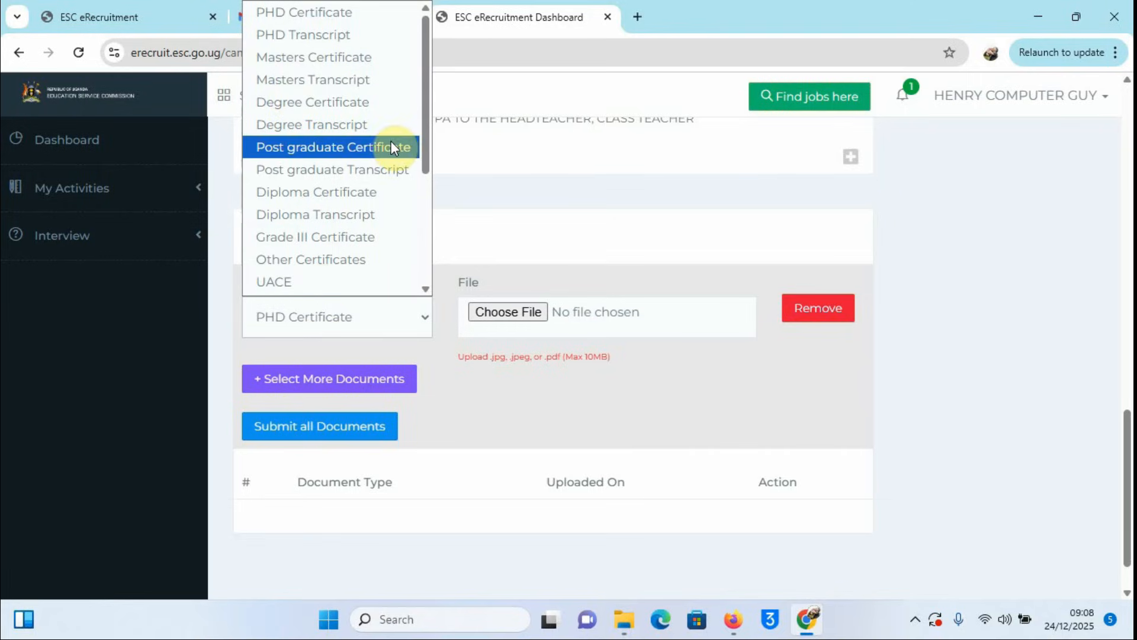
pyautogui.moveTo(425, 132); pyautogui.dragTo(449, 261)
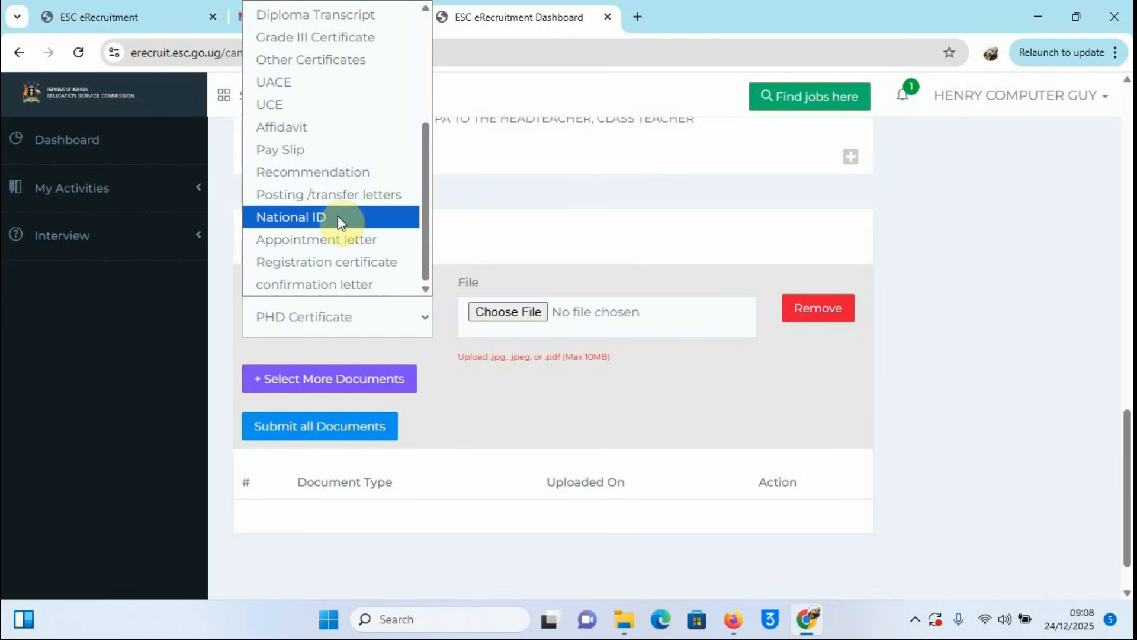
# Step: Upload Certificate_of_registration.pdf as the Registration certificate and acknowledge the success message
pyautogui.click(290, 265)
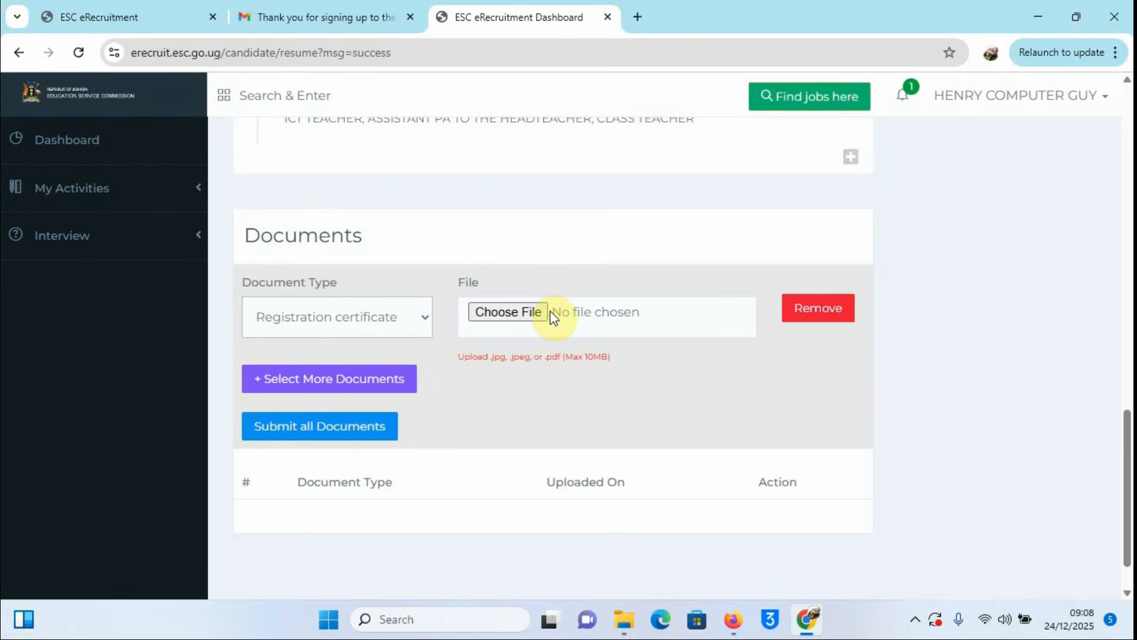
pyautogui.click(511, 314)
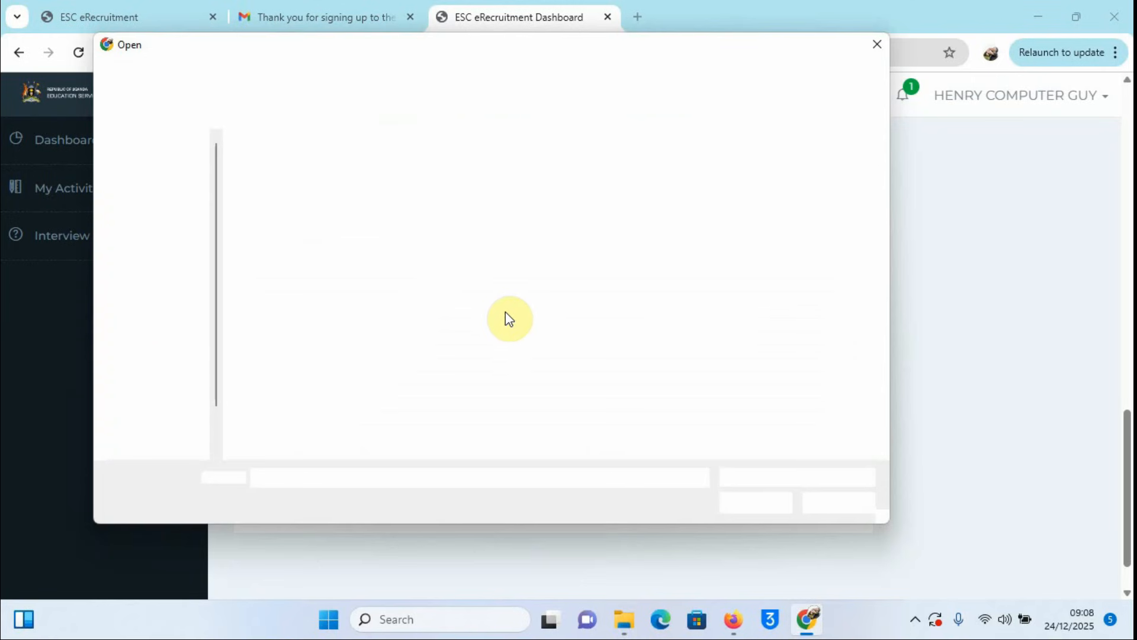
pyautogui.click(465, 190)
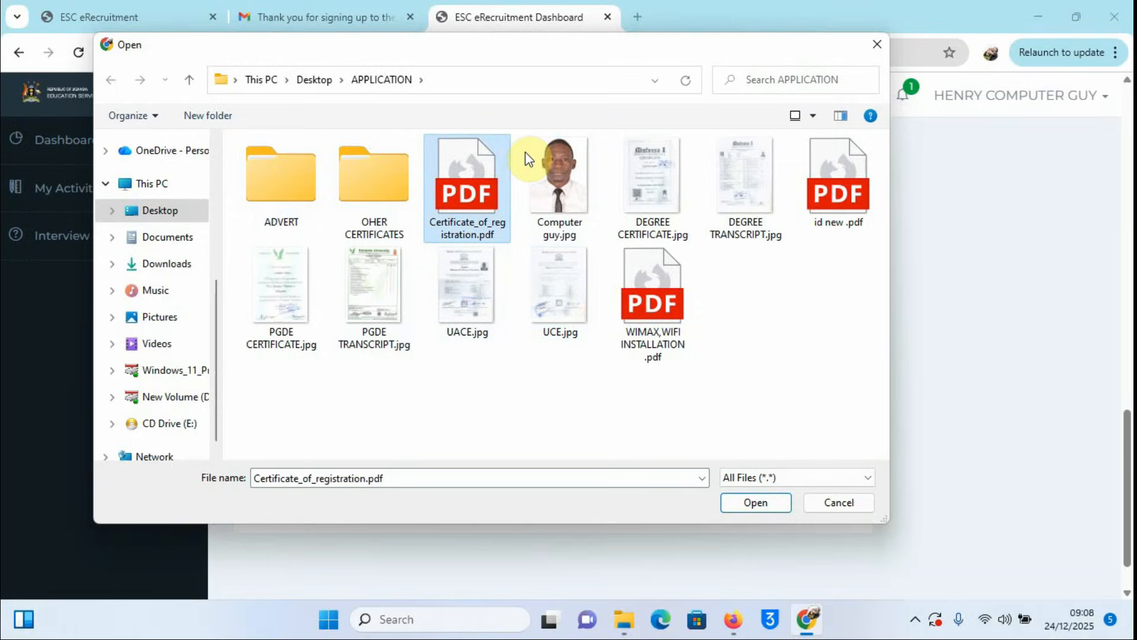
pyautogui.click(756, 502)
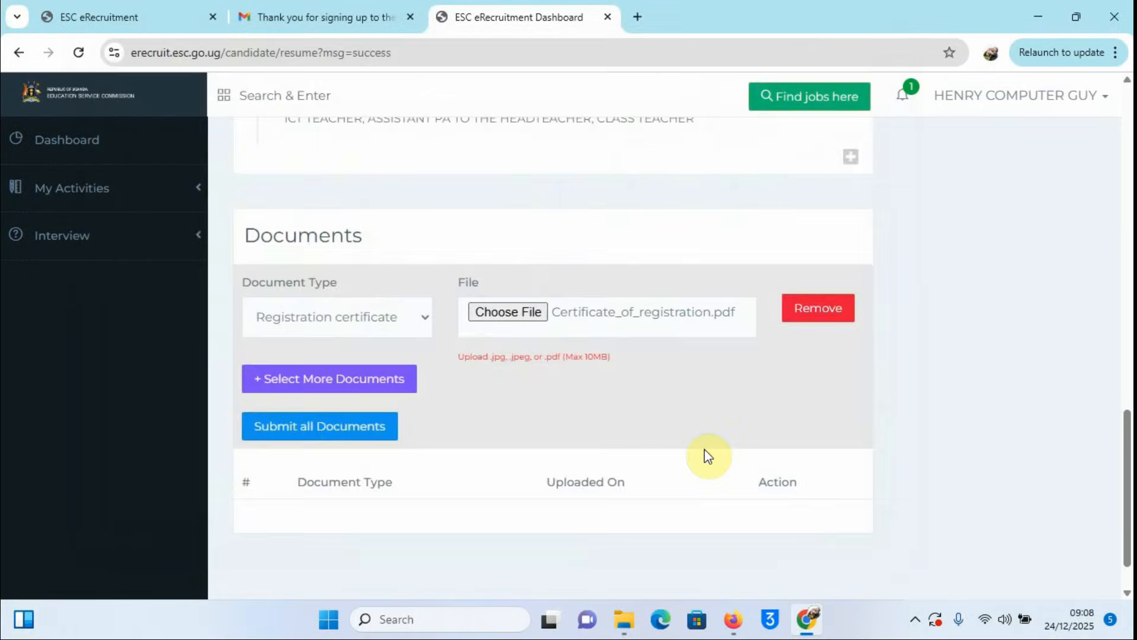
pyautogui.click(317, 429)
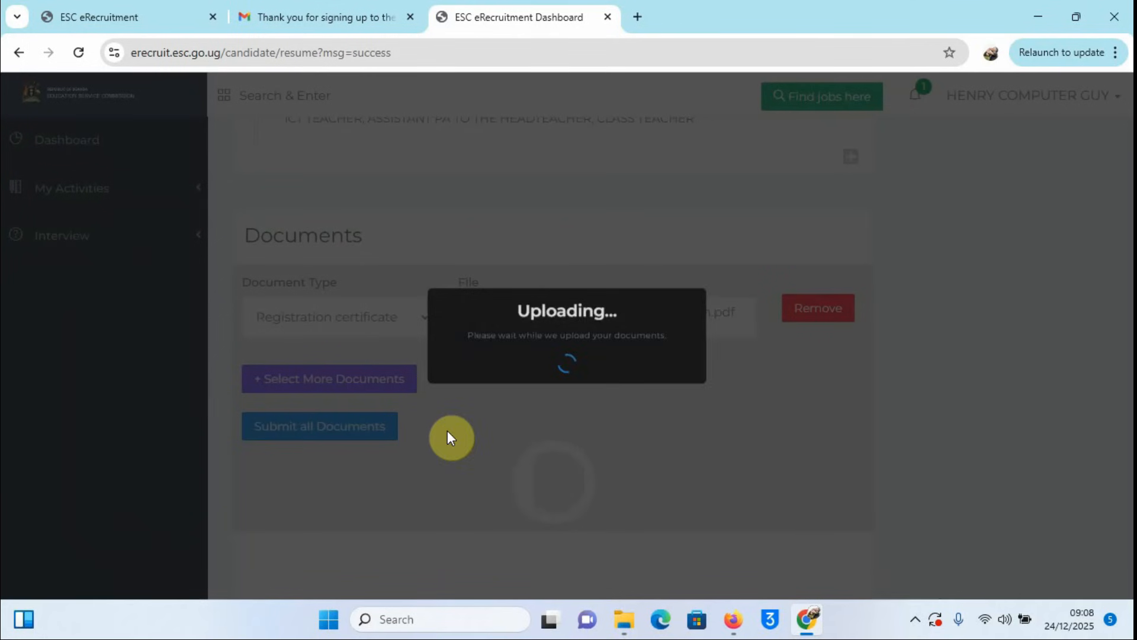
pyautogui.click(571, 400)
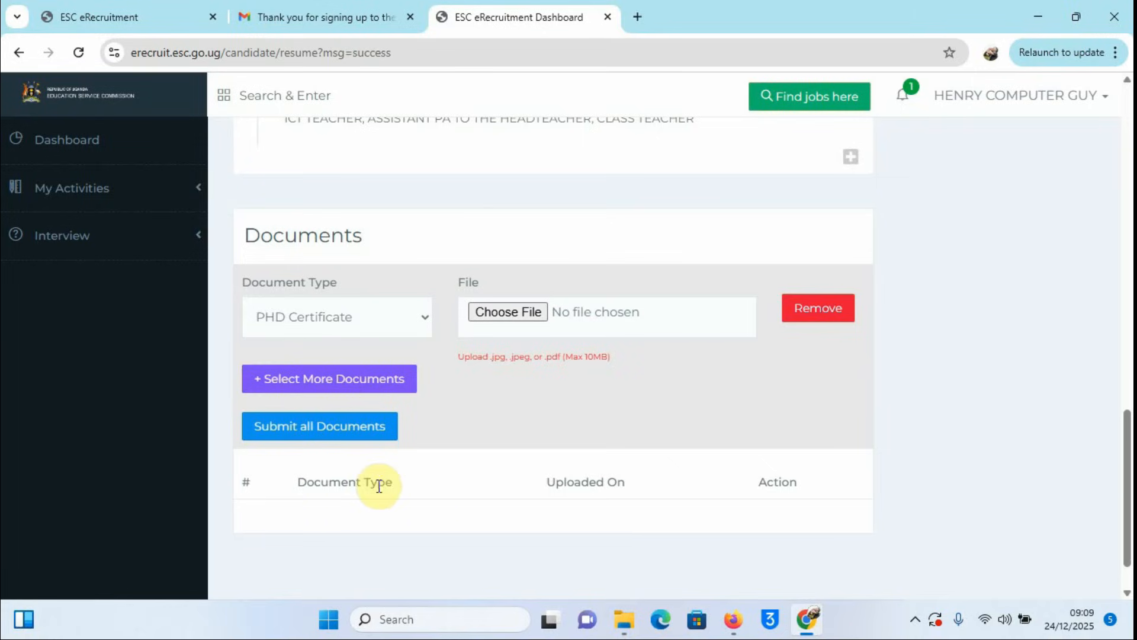
# Step: Preview Certificate_of_registration.pdf in Firefox, close it, and show the file's Open with choices
pyautogui.click(1035, 19)
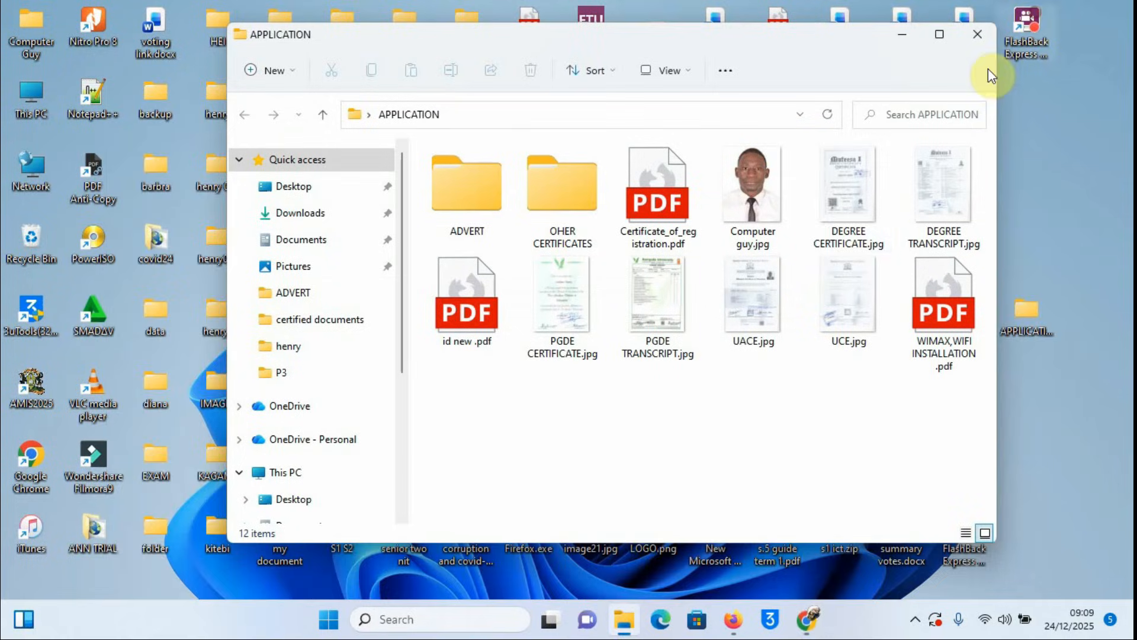
pyautogui.click(657, 199)
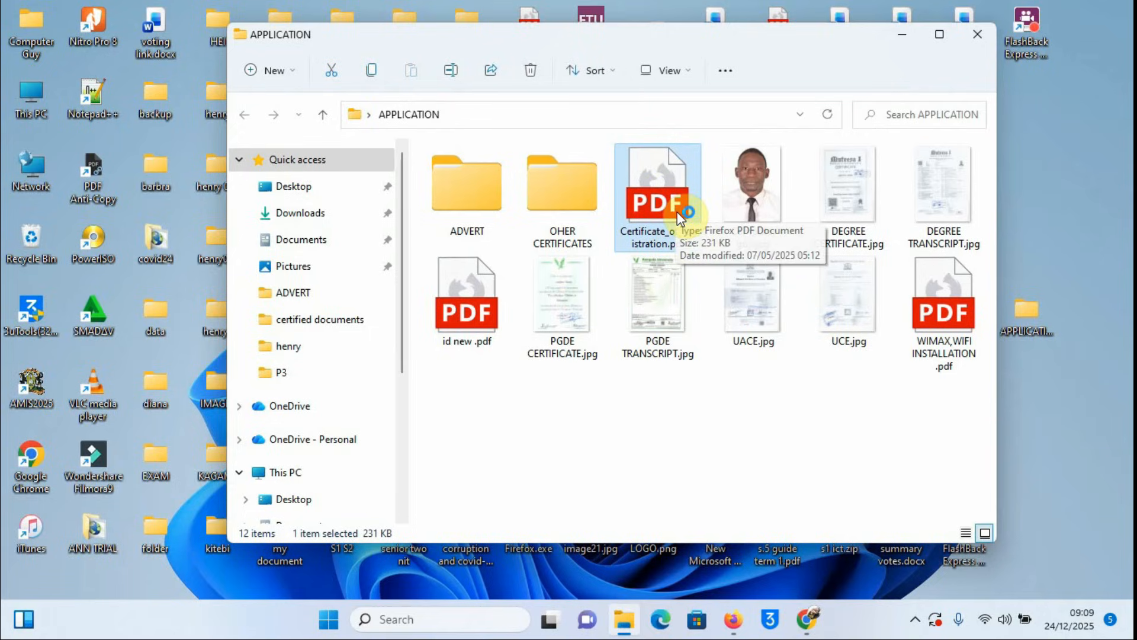
pyautogui.doubleClick(677, 211)
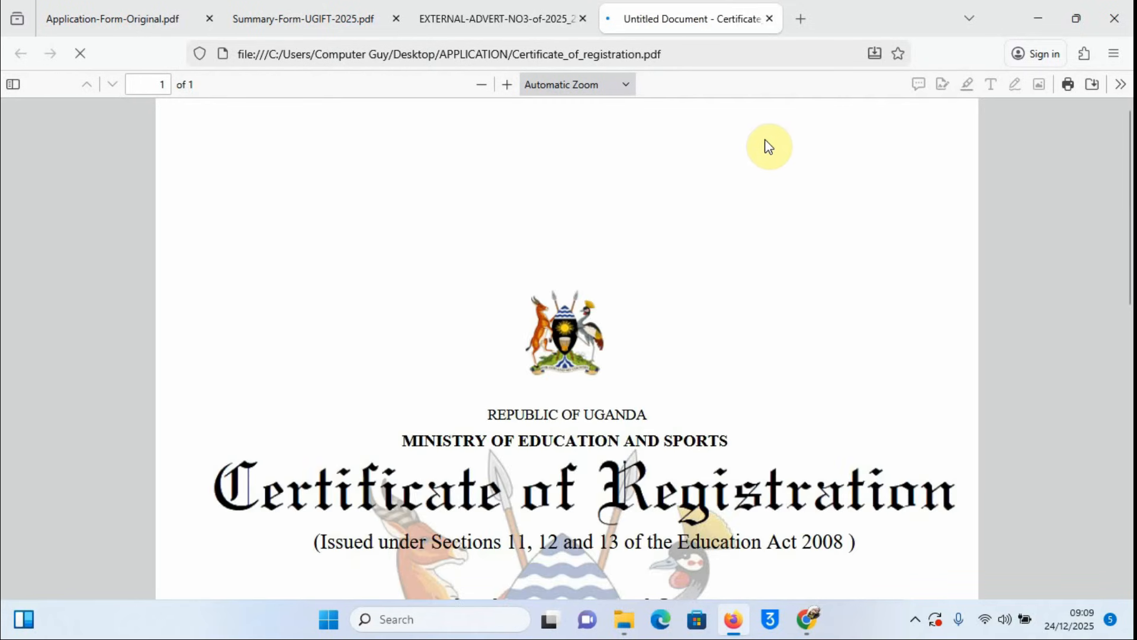
pyautogui.click(770, 19)
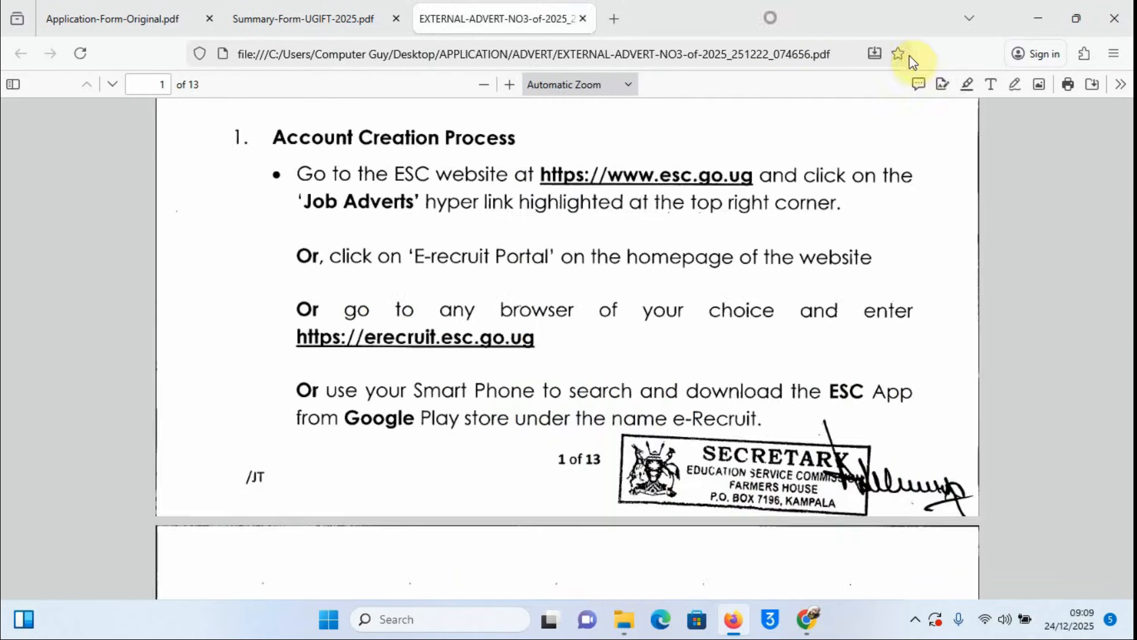
pyautogui.click(1037, 18)
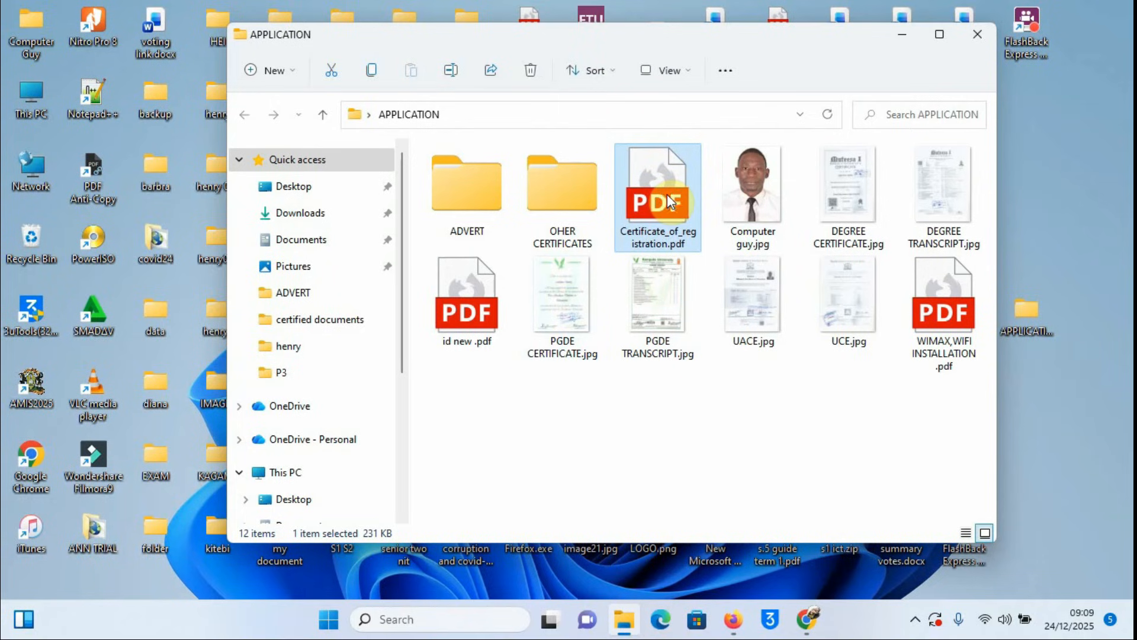
pyautogui.rightClick(667, 195)
# Step: Open Certificate_of_registration.pdf in Google Chrome and zoom it out to 75% to fit the page
pyautogui.moveTo(758, 283)
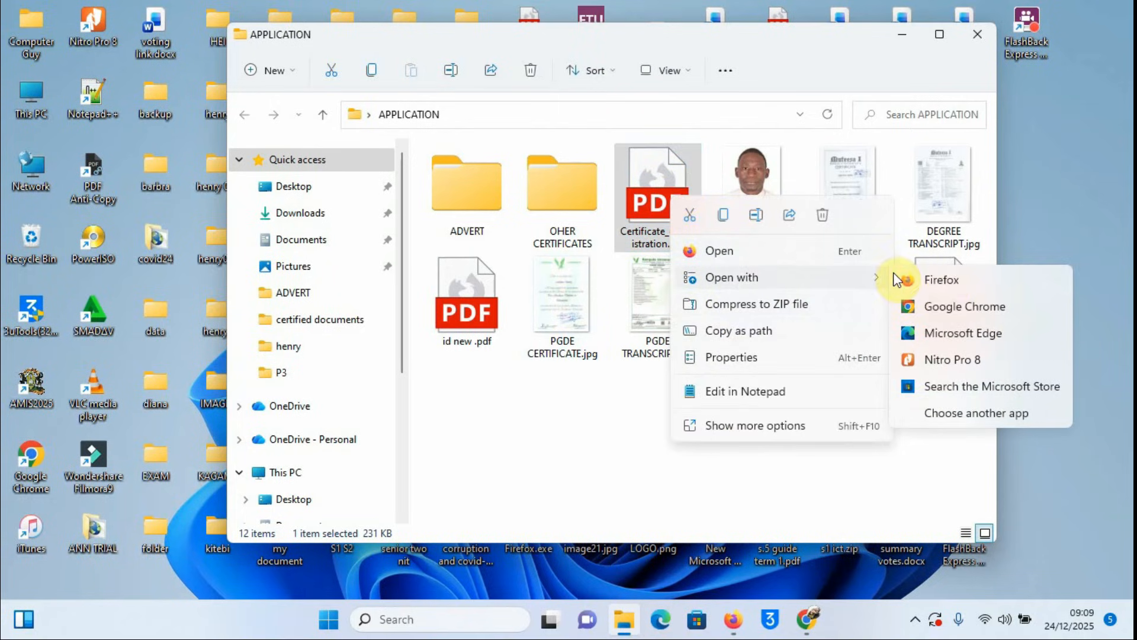
pyautogui.click(952, 310)
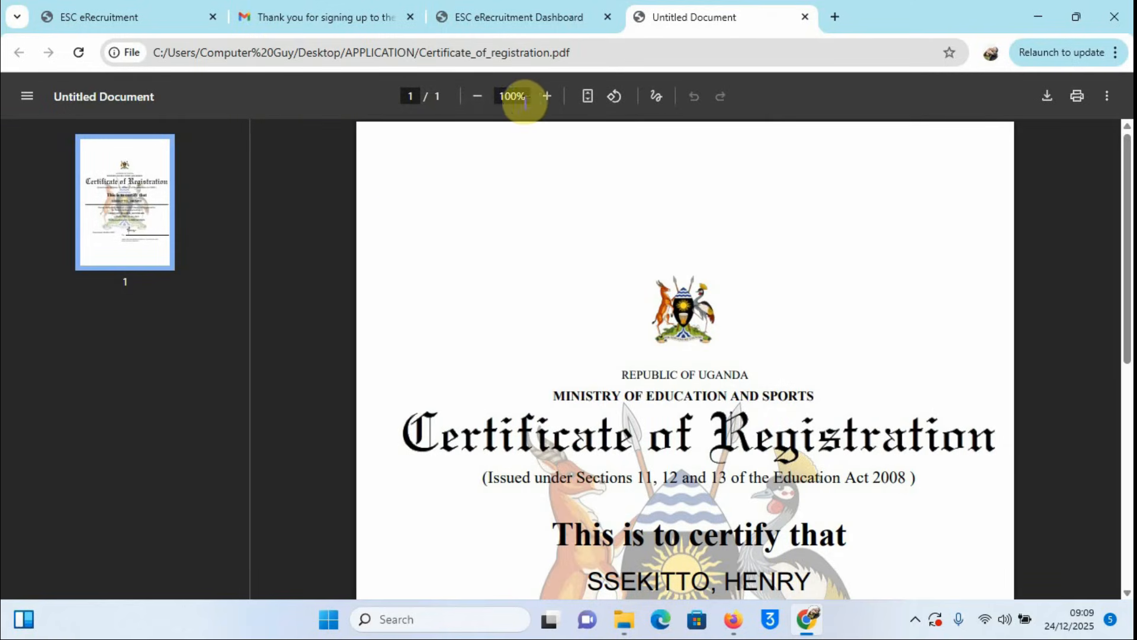
pyautogui.click(478, 104)
pyautogui.click(478, 104)
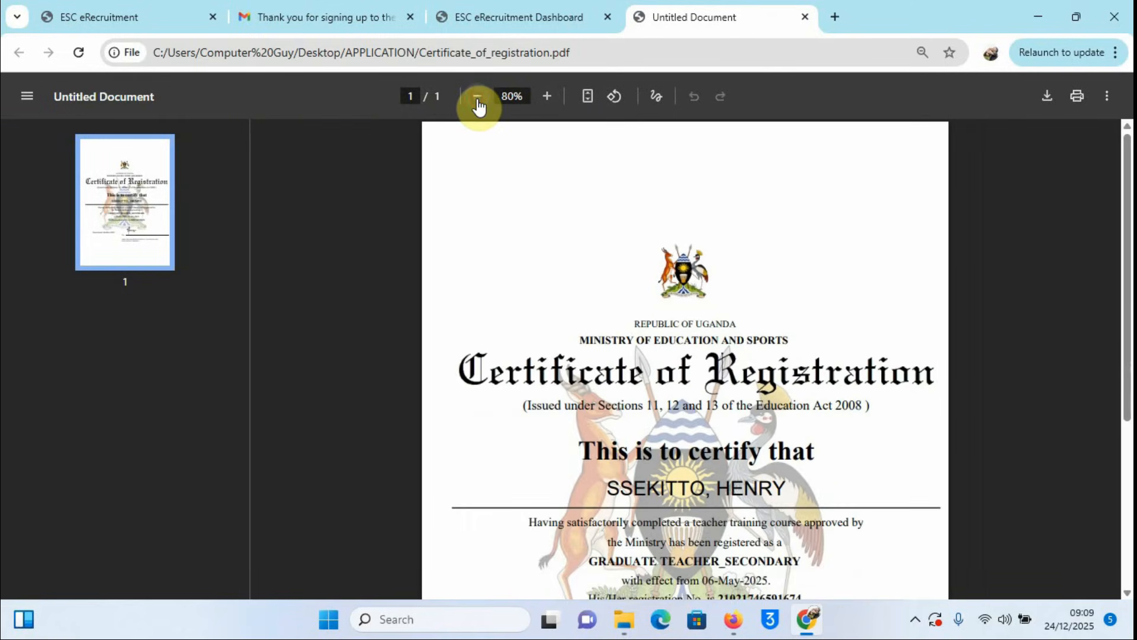
pyautogui.moveTo(1125, 197); pyautogui.dragTo(1124, 270)
pyautogui.click(476, 97)
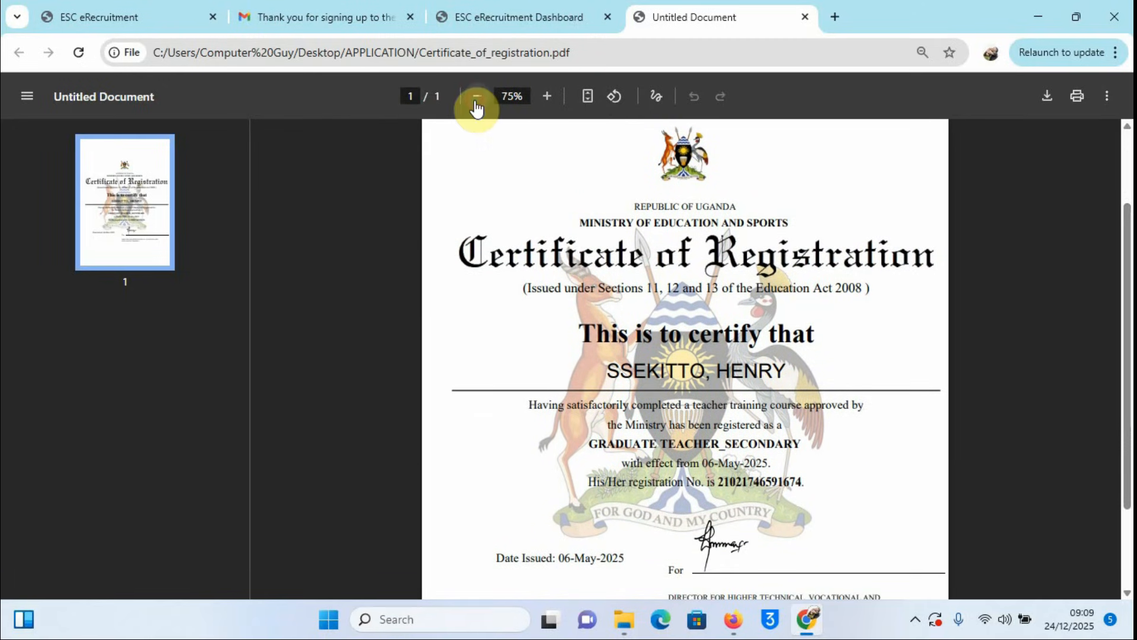
pyautogui.moveTo(1129, 243); pyautogui.dragTo(1128, 249)
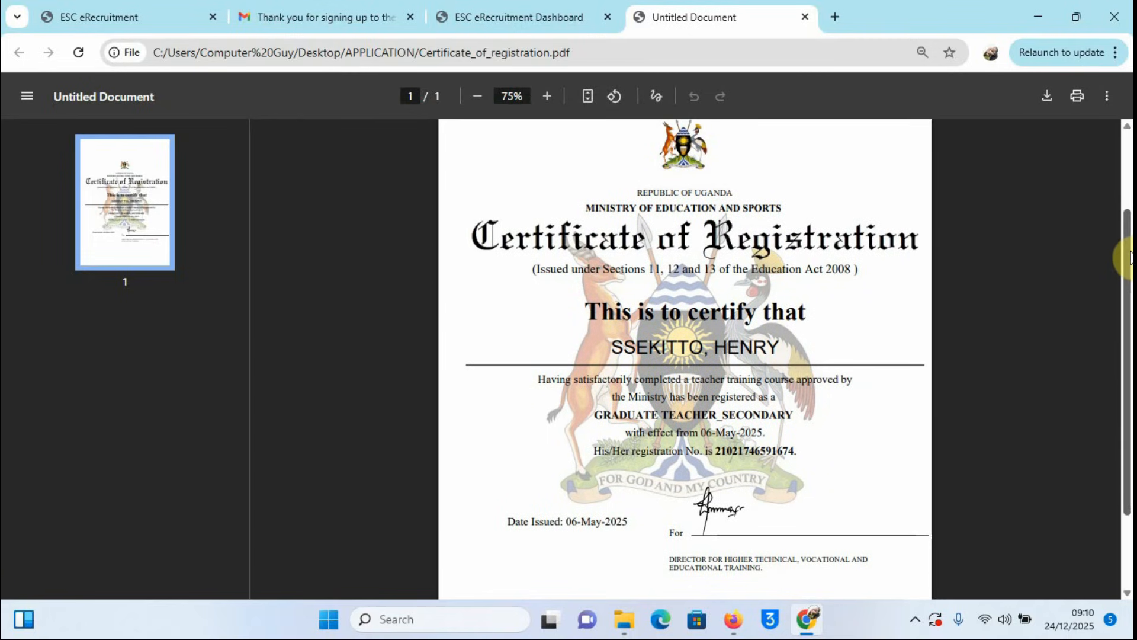
pyautogui.moveTo(1130, 257); pyautogui.dragTo(1129, 250)
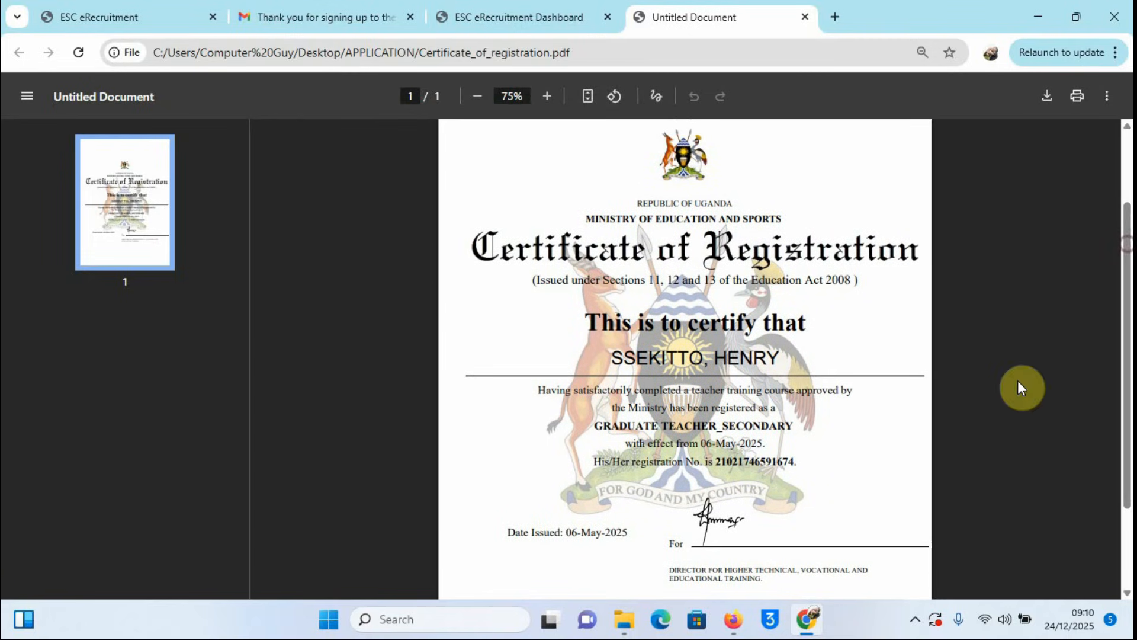
# Step: Launch Snipping Tool from a Windows search for 'SNI'
pyautogui.click(369, 623)
pyautogui.write('SN')
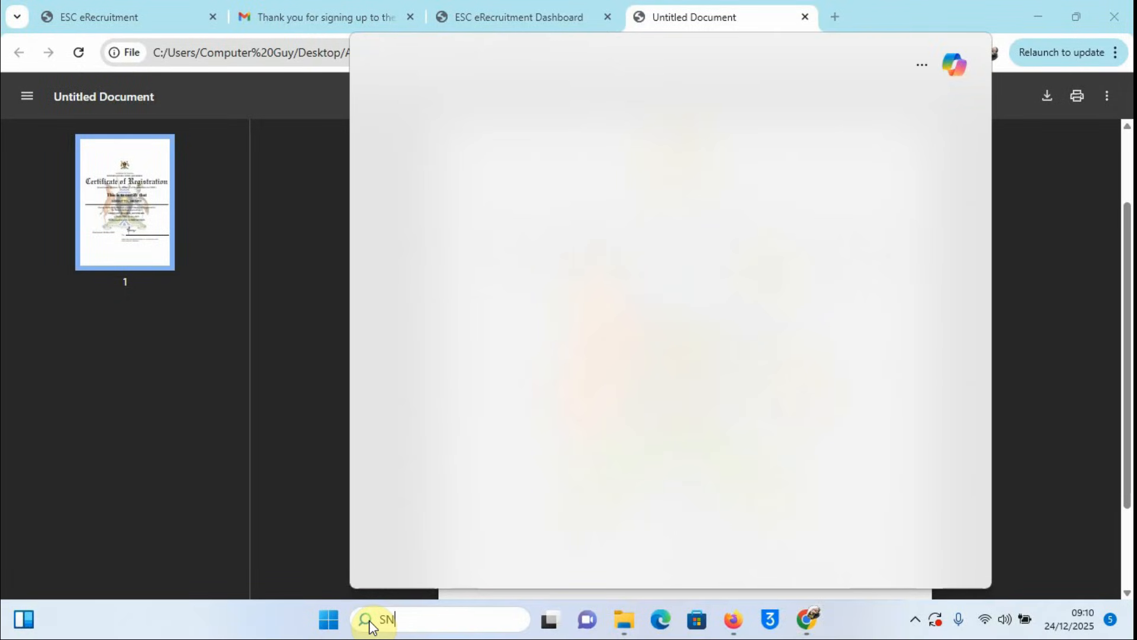
pyautogui.write('I')
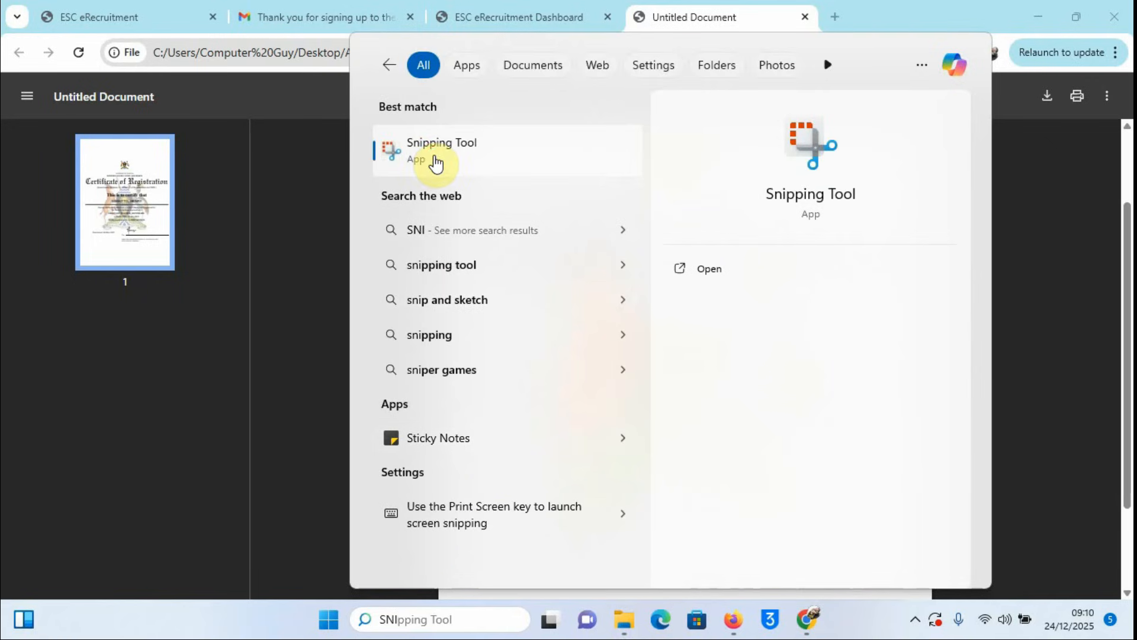
pyautogui.click(437, 156)
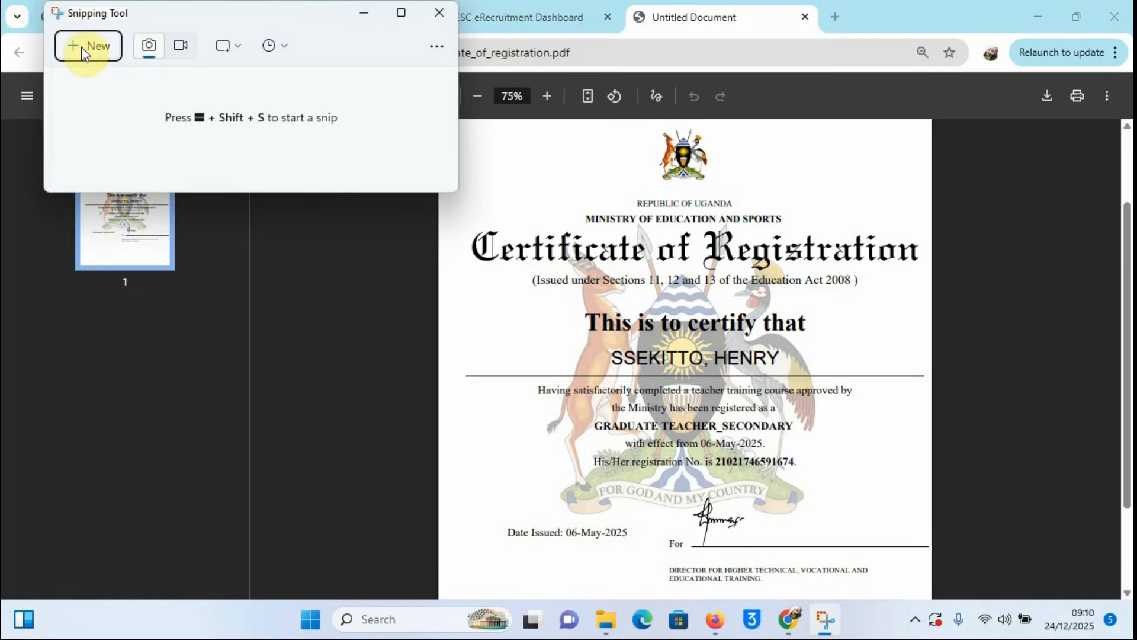
# Step: Capture a new rectangular snip around the Certificate of Registration page
pyautogui.click(75, 45)
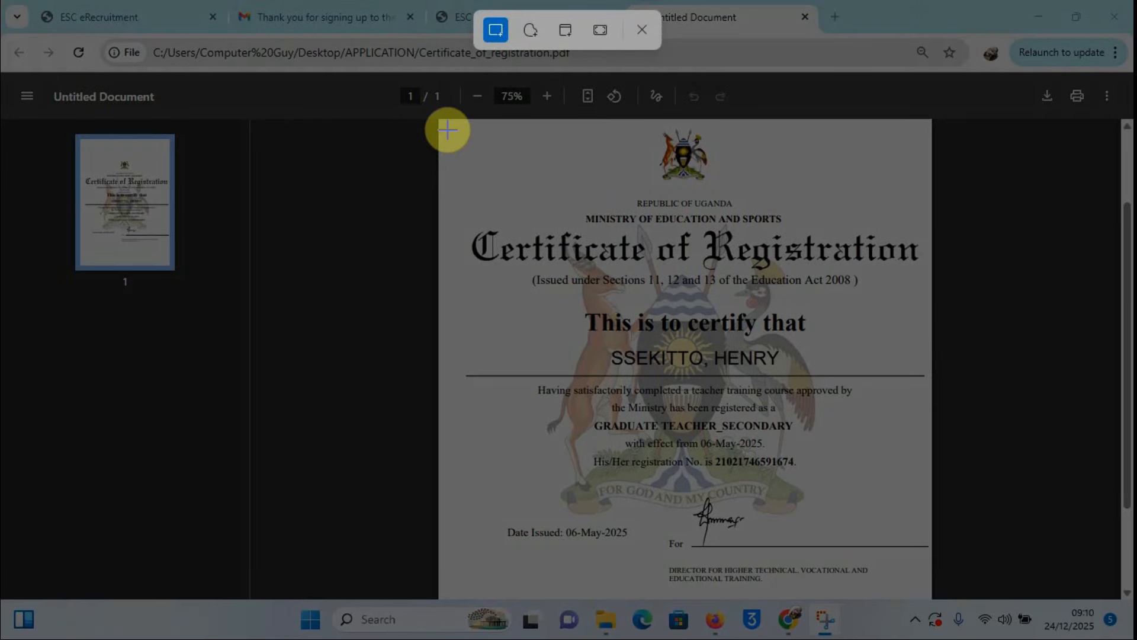
pyautogui.moveTo(445, 122); pyautogui.dragTo(934, 591)
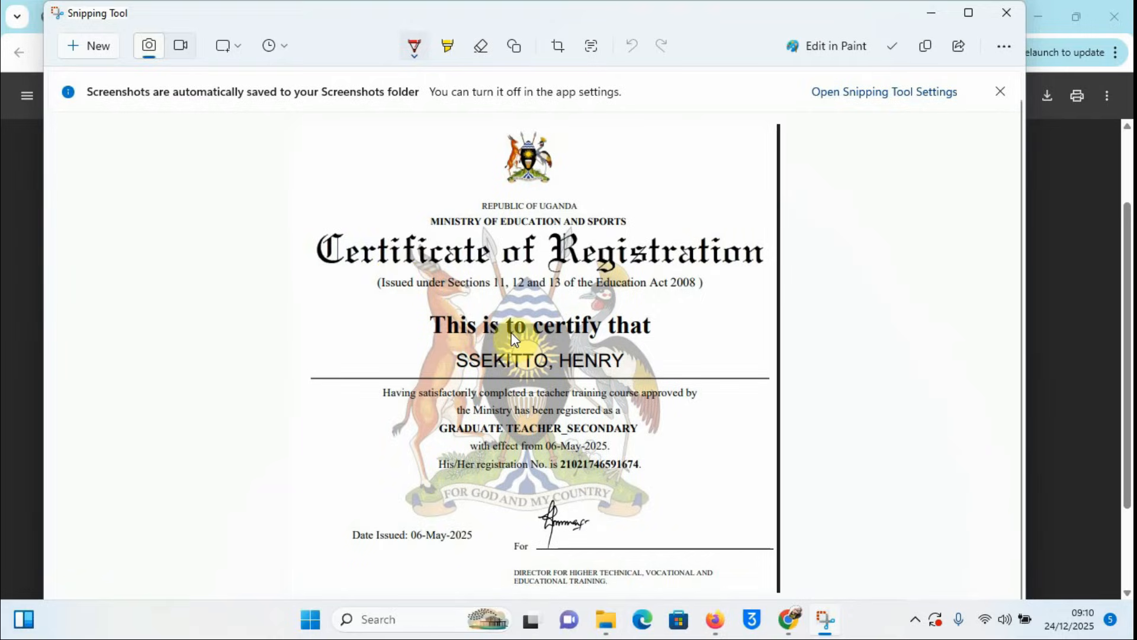
pyautogui.scroll(-1, 833, 311)
pyautogui.scroll(2, 833, 311)
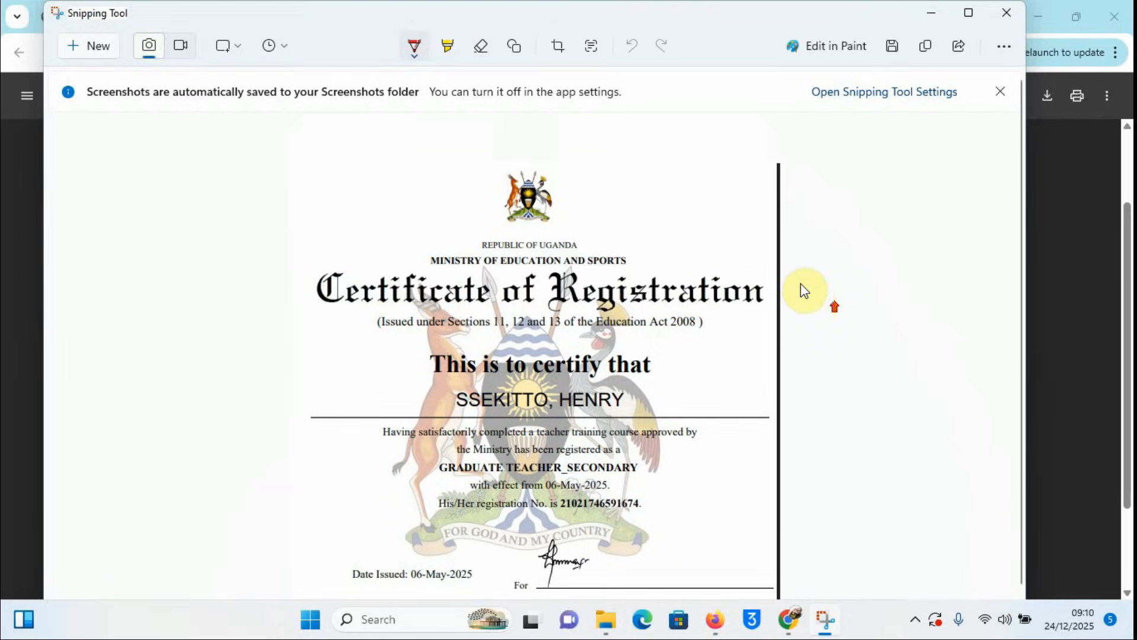
pyautogui.scroll(-2, 800, 281)
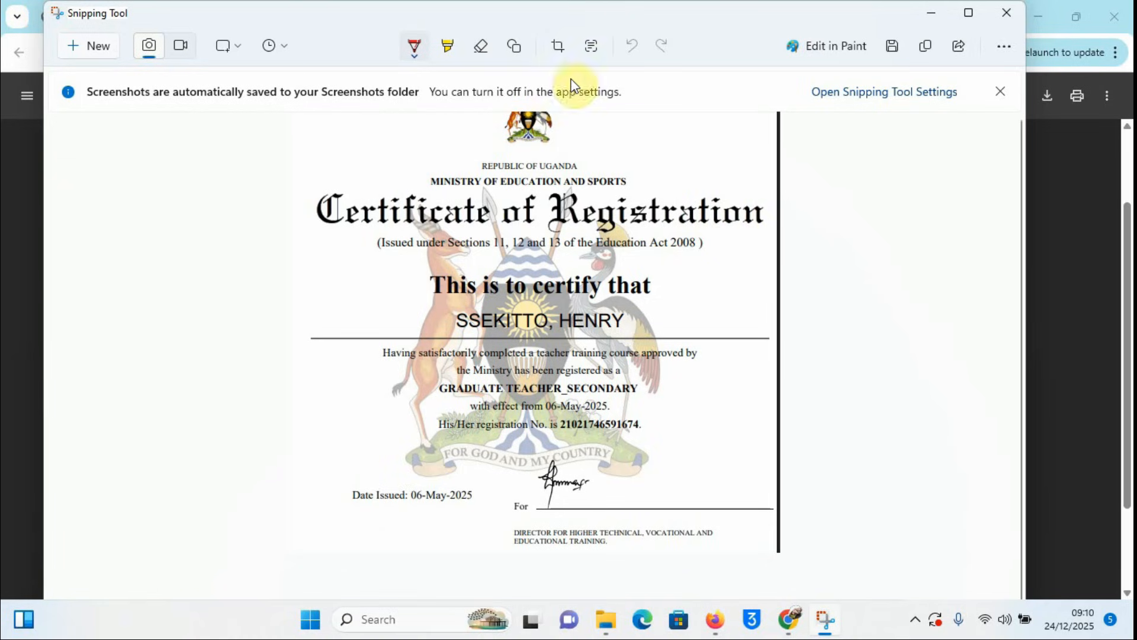
# Step: Crop the screenshot by trimming its right edge slightly and apply the crop
pyautogui.click(555, 50)
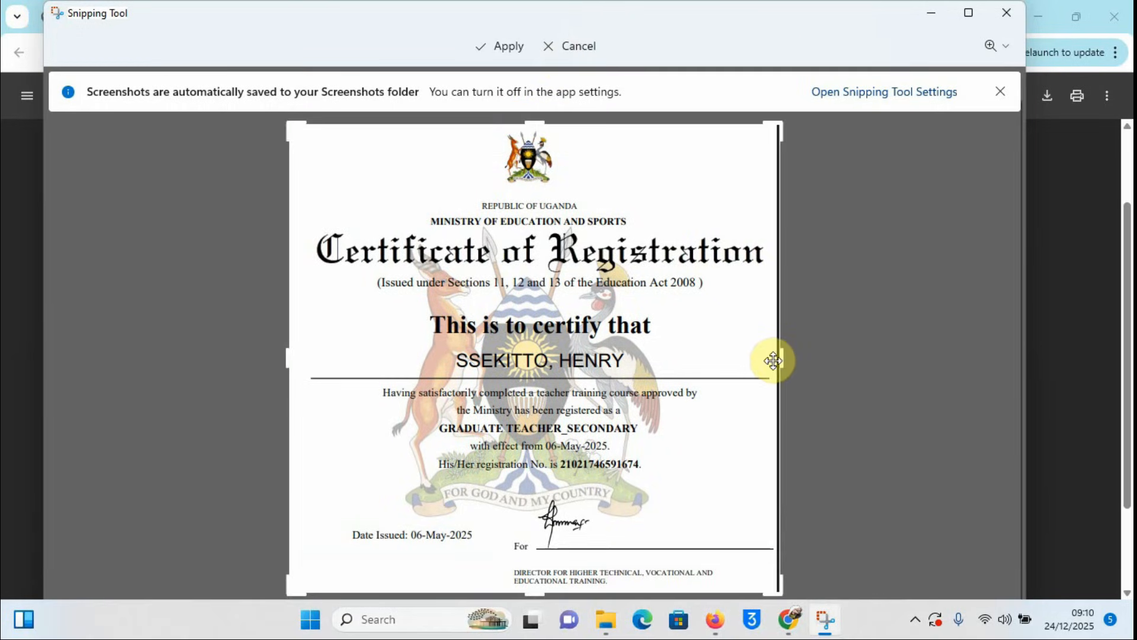
pyautogui.moveTo(781, 359); pyautogui.dragTo(775, 360)
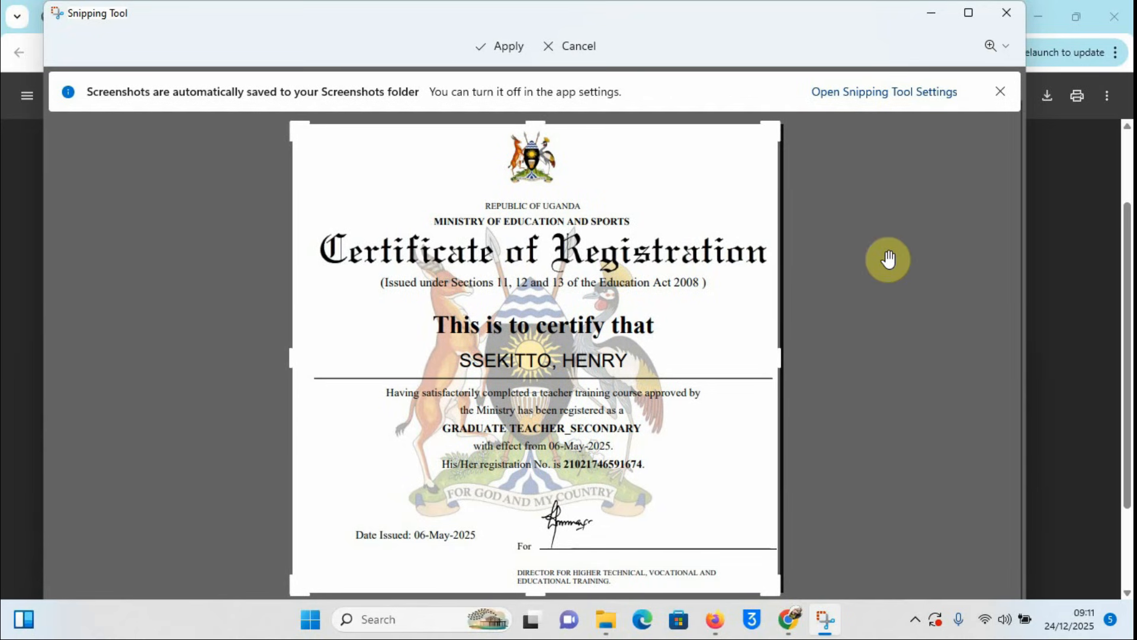
pyautogui.scroll(-1, 891, 386)
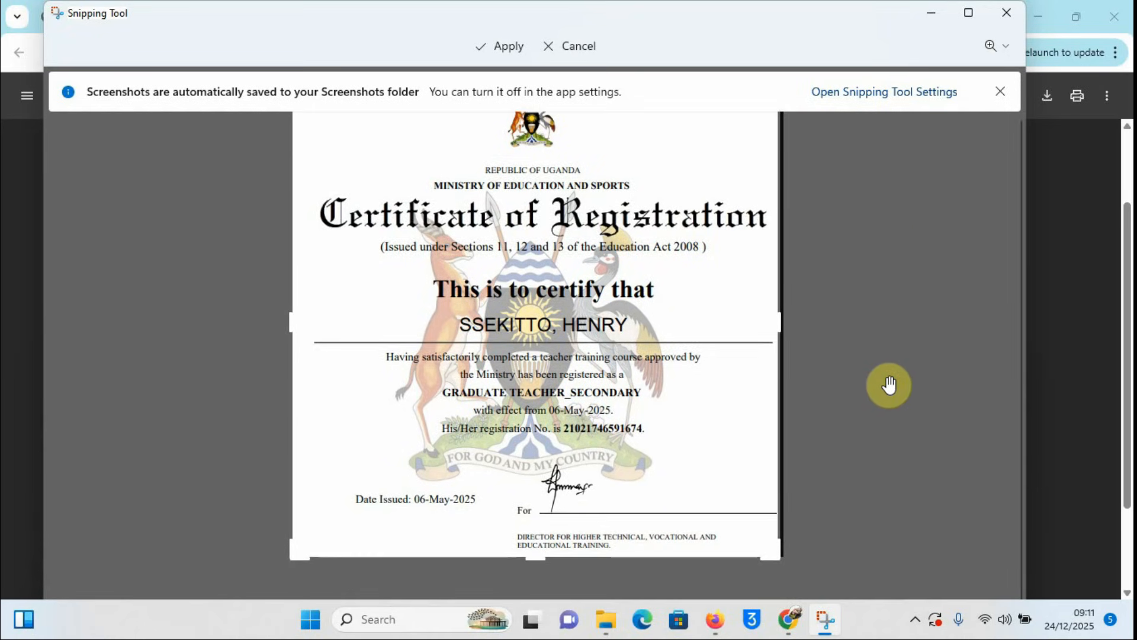
pyautogui.scroll(2, 889, 385)
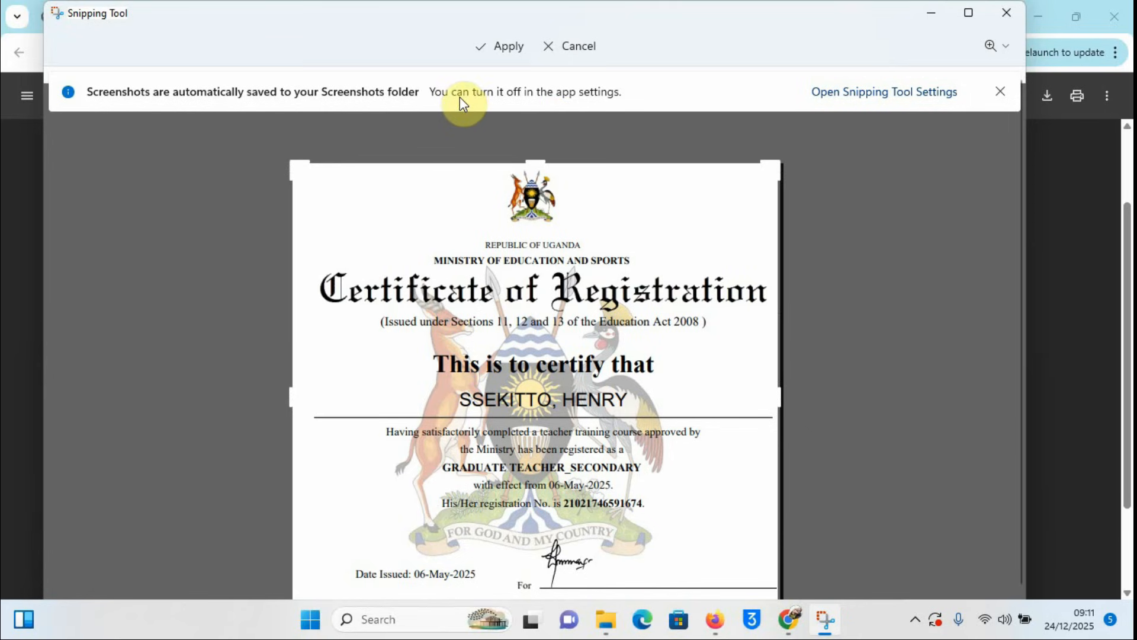
pyautogui.click(510, 45)
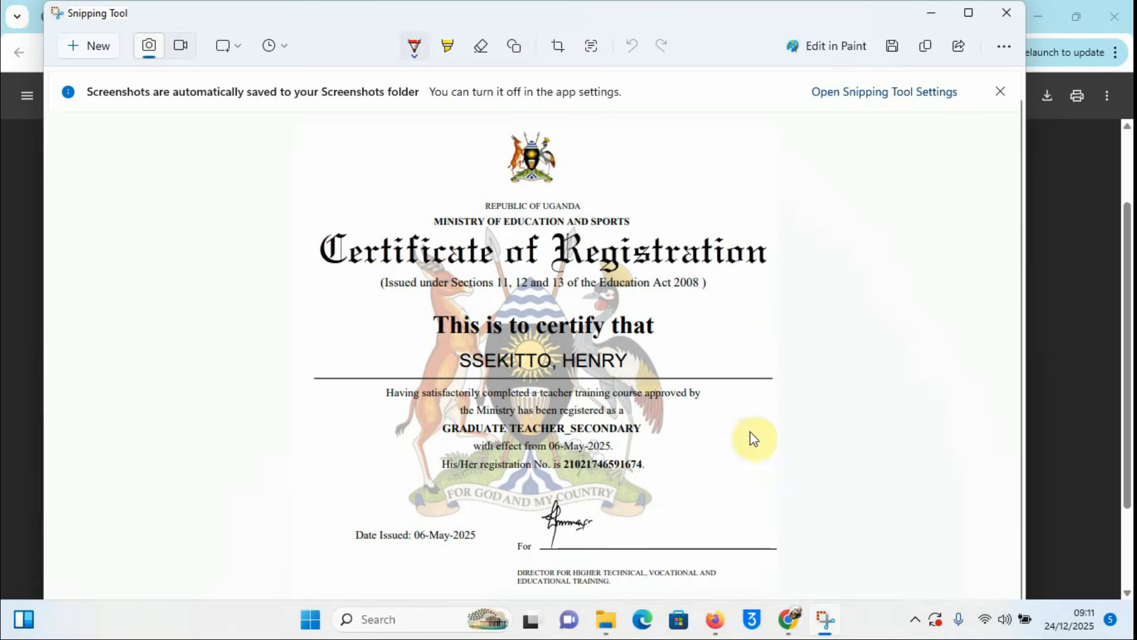
pyautogui.scroll(-2, 683, 301)
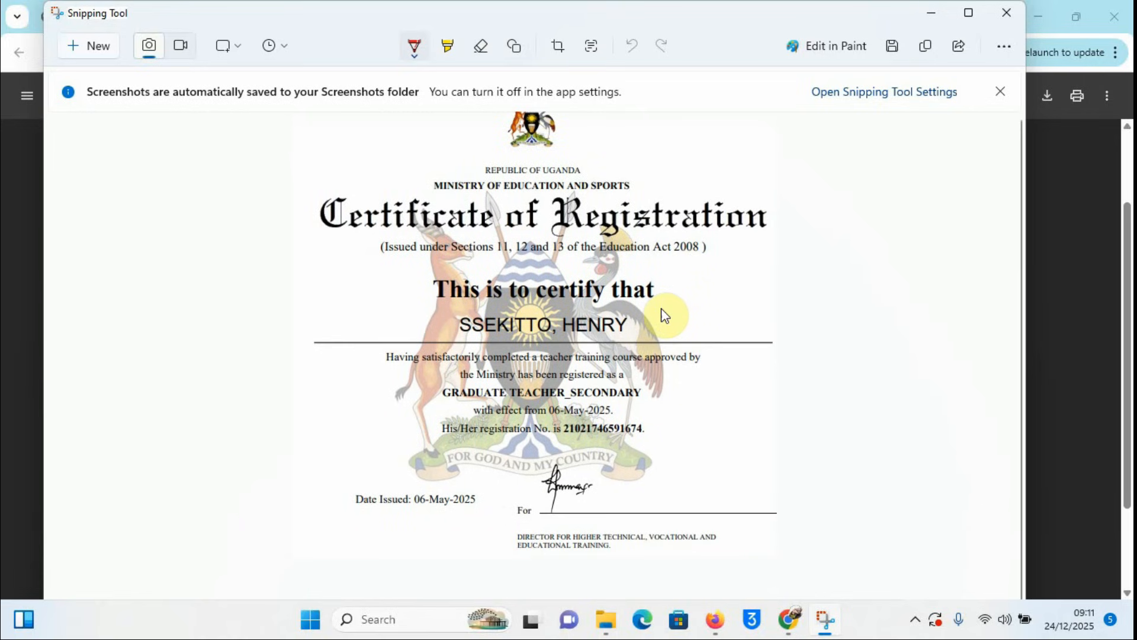
pyautogui.scroll(3, 660, 308)
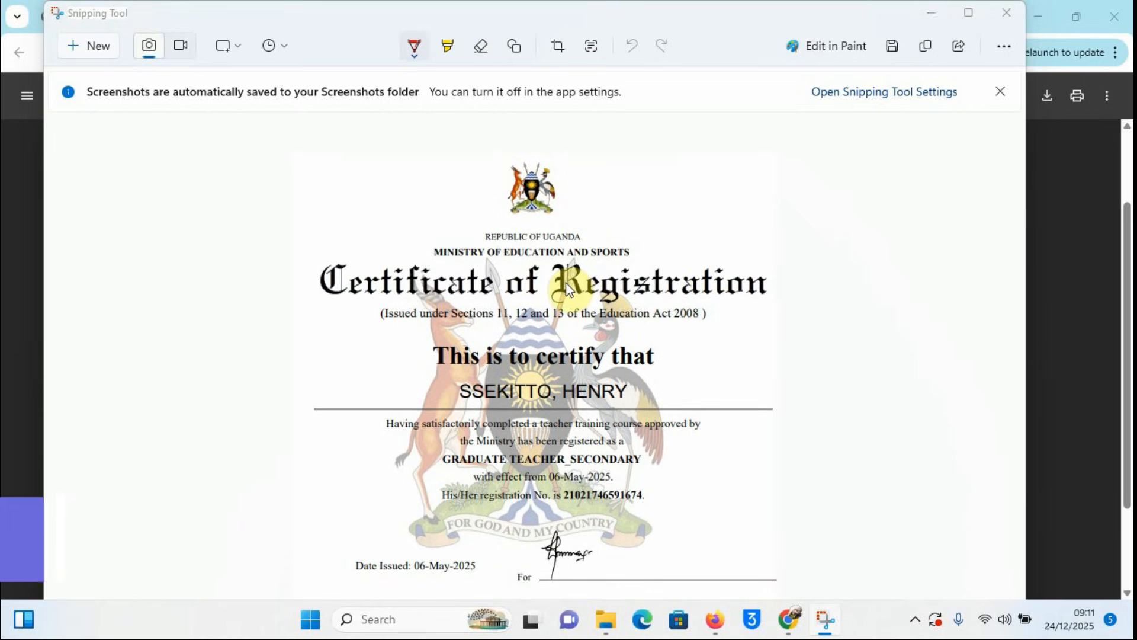
# Step: Save the cropped image as 'REGISTRATION CERT' in the Desktop APPLICATION folder
pyautogui.hotkey('ctrl', 's')
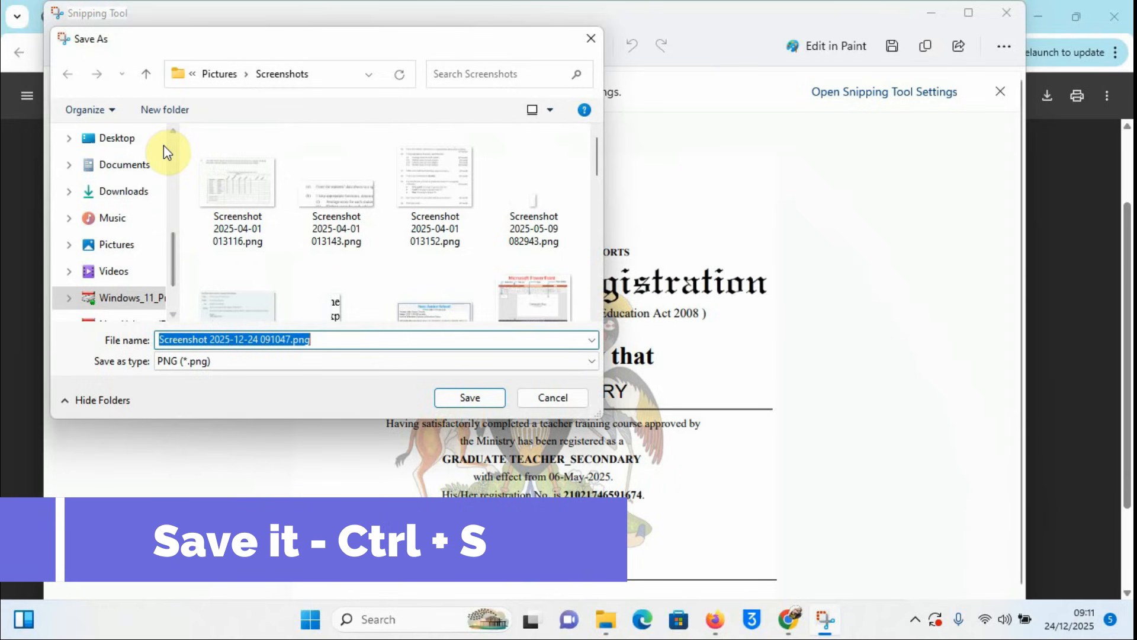
pyautogui.click(112, 138)
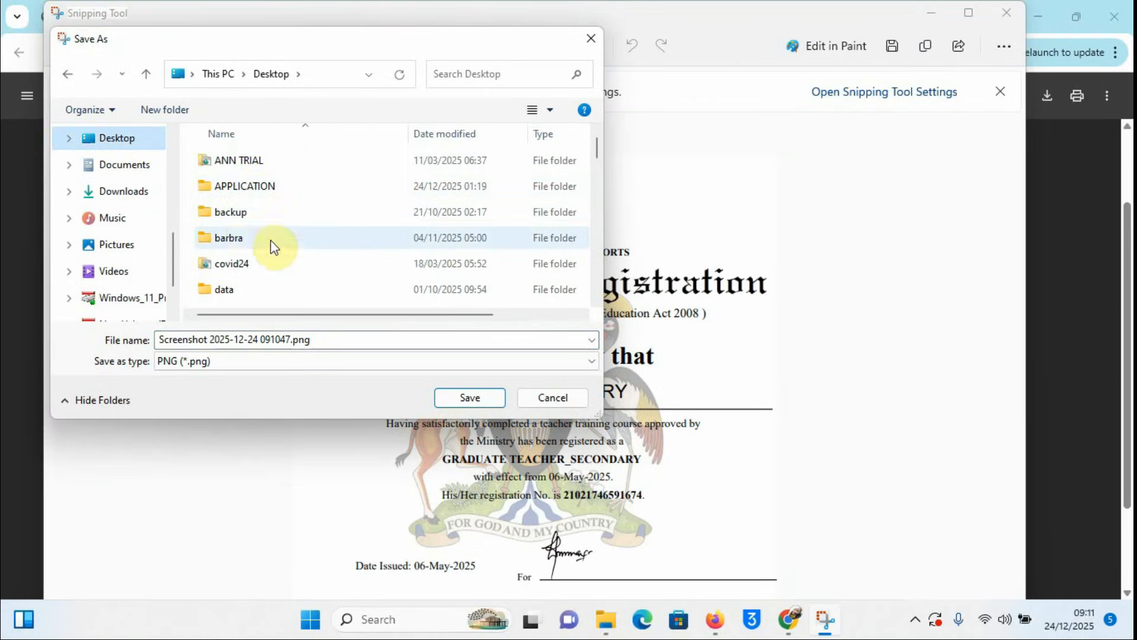
pyautogui.click(234, 217)
pyautogui.press('a')
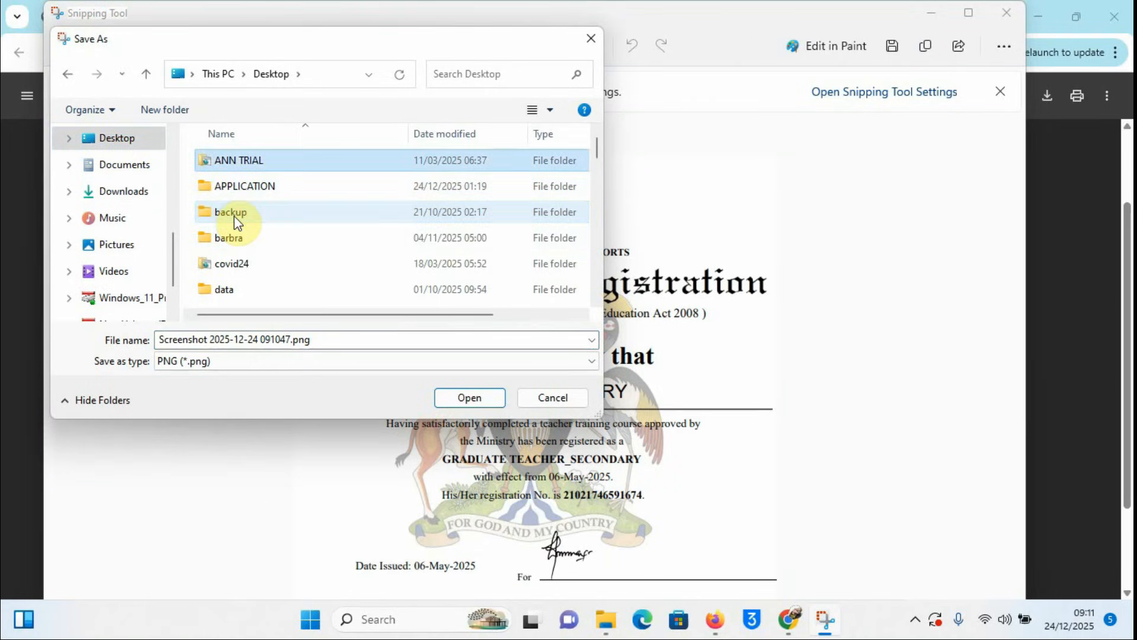
pyautogui.doubleClick(254, 189)
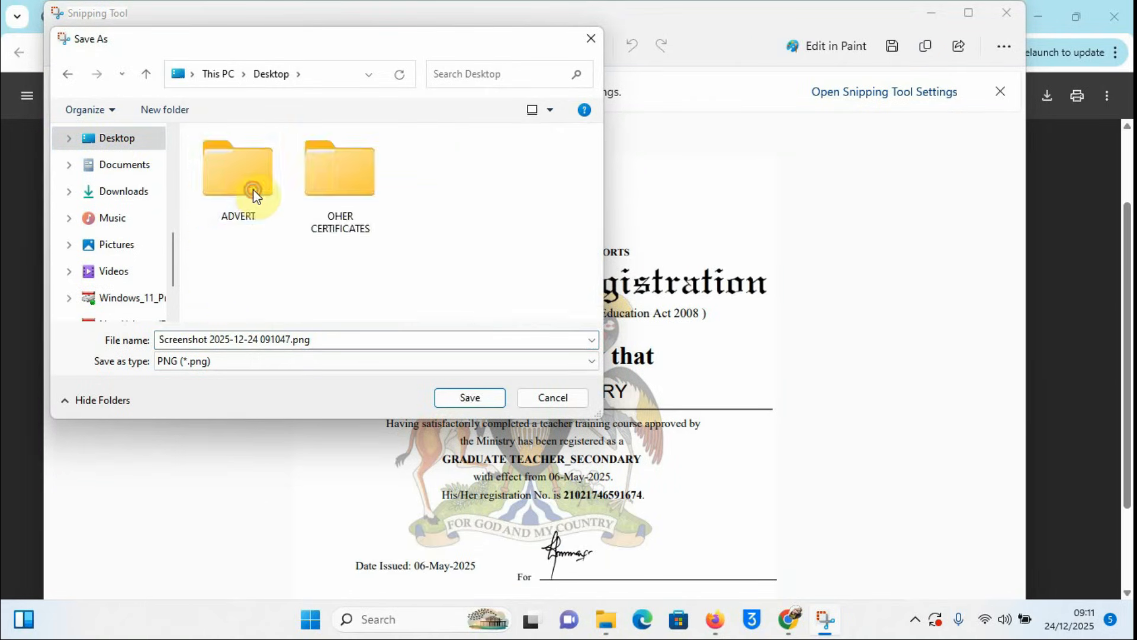
pyautogui.click(239, 339)
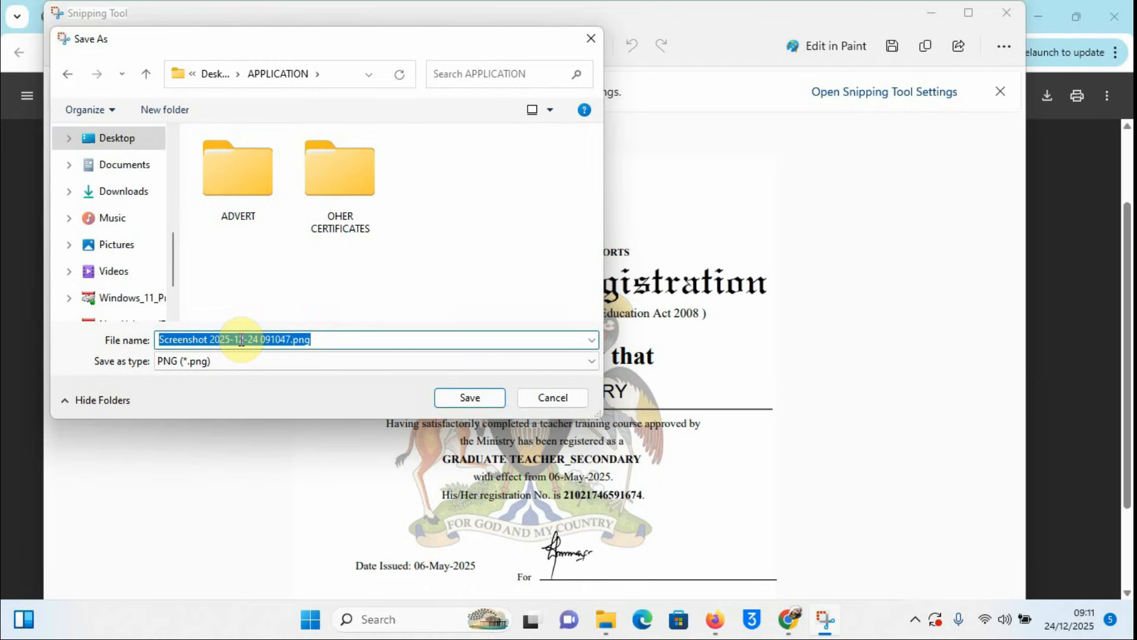
pyautogui.write('REGISTRATION CERT')
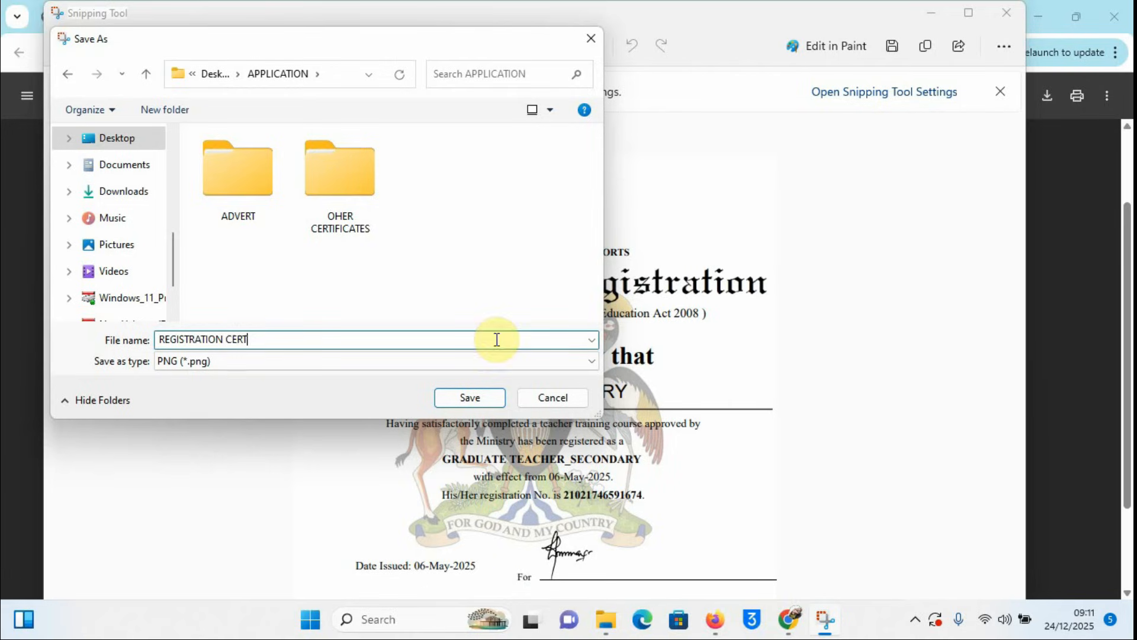
pyautogui.click(472, 397)
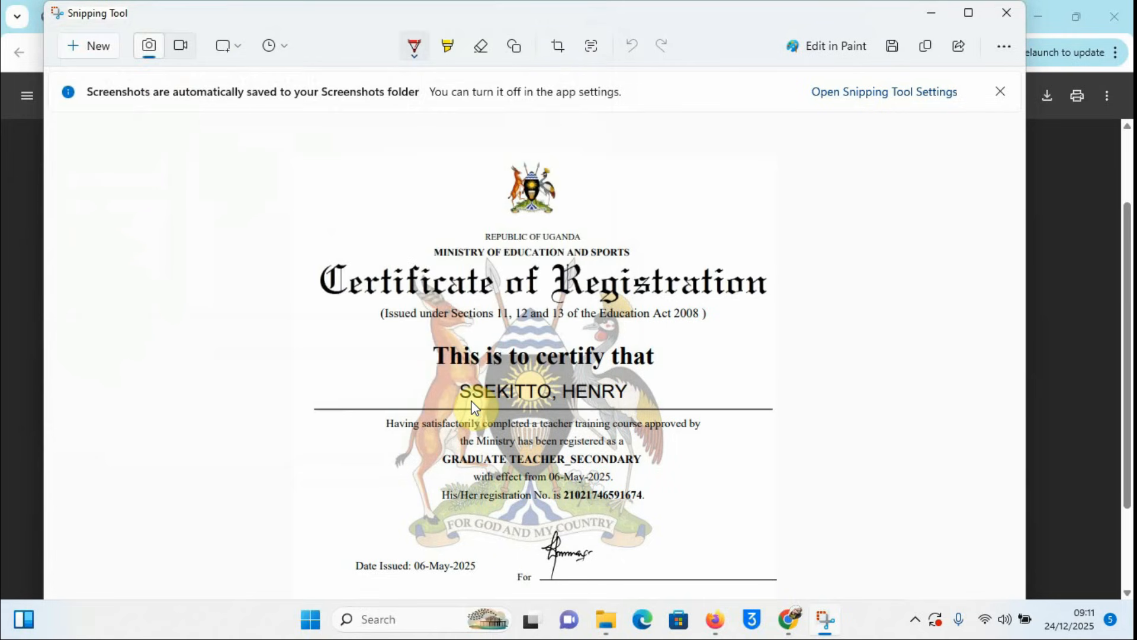
pyautogui.click(933, 16)
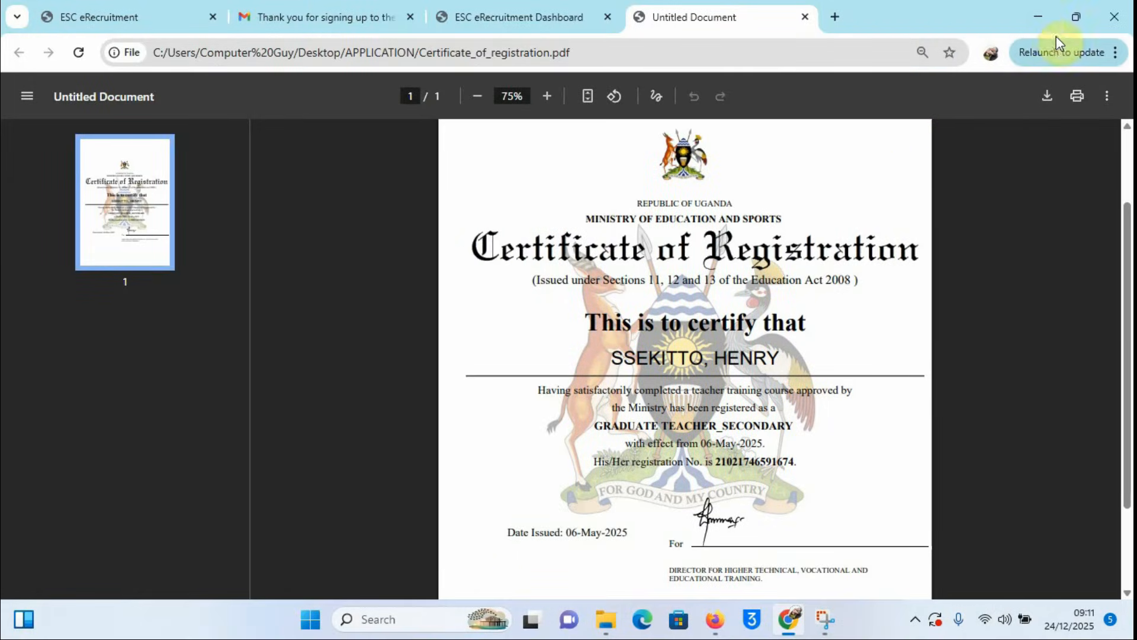
# Step: Return to the ESC eRecruitment Dashboard and set Document Type to Registration certificate
pyautogui.click(1038, 16)
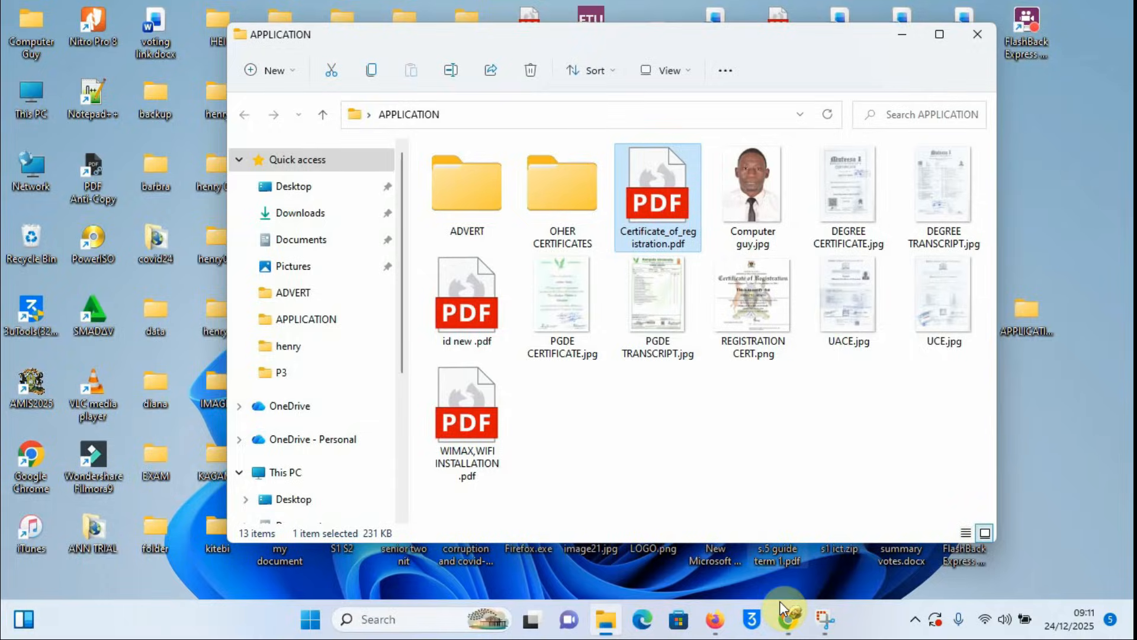
pyautogui.click(788, 619)
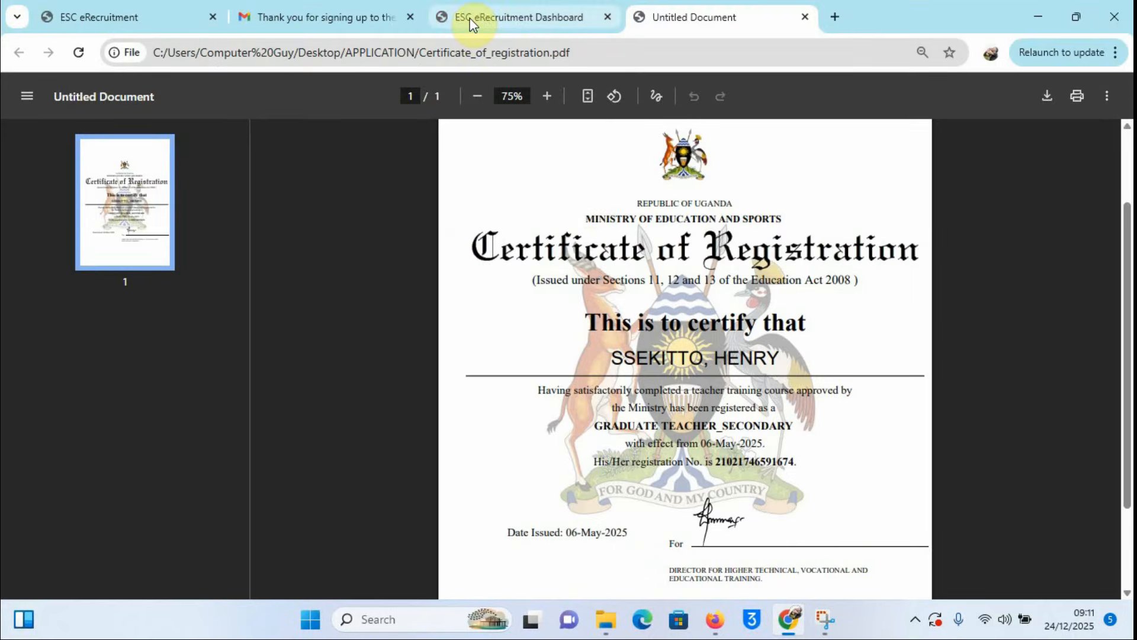
pyautogui.click(485, 17)
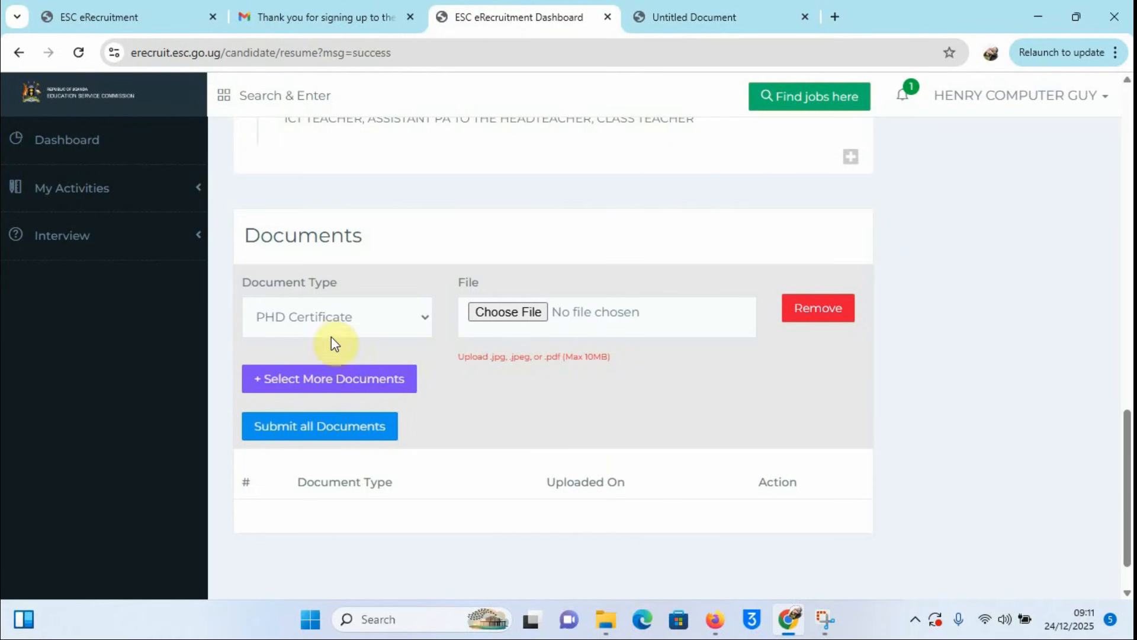
pyautogui.click(420, 317)
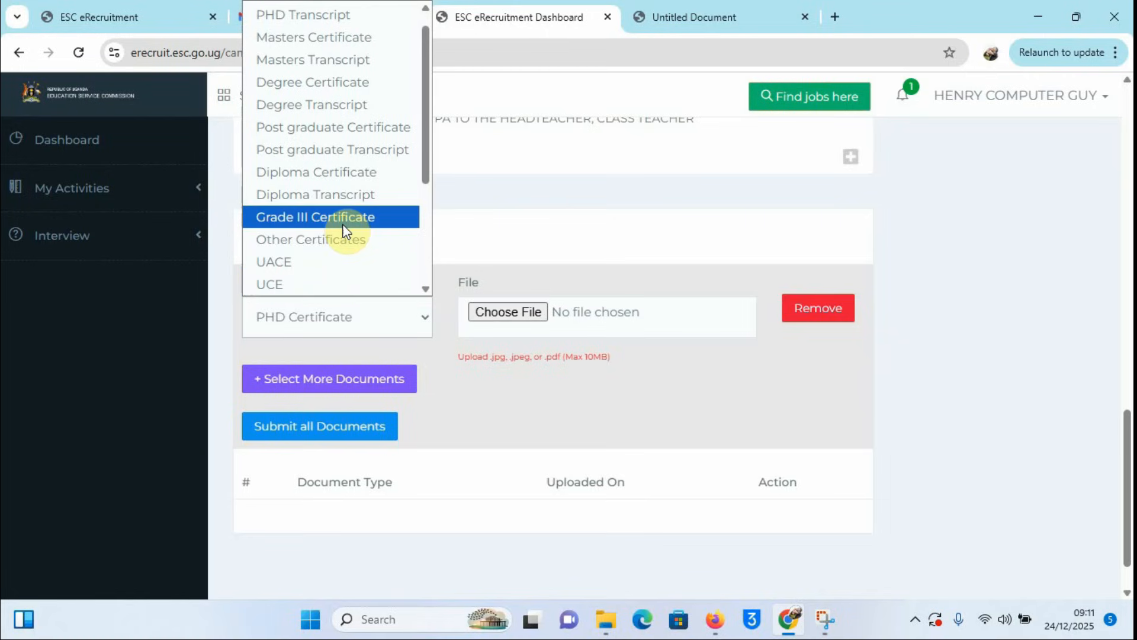
pyautogui.scroll(-3, 329, 218)
pyautogui.click(314, 261)
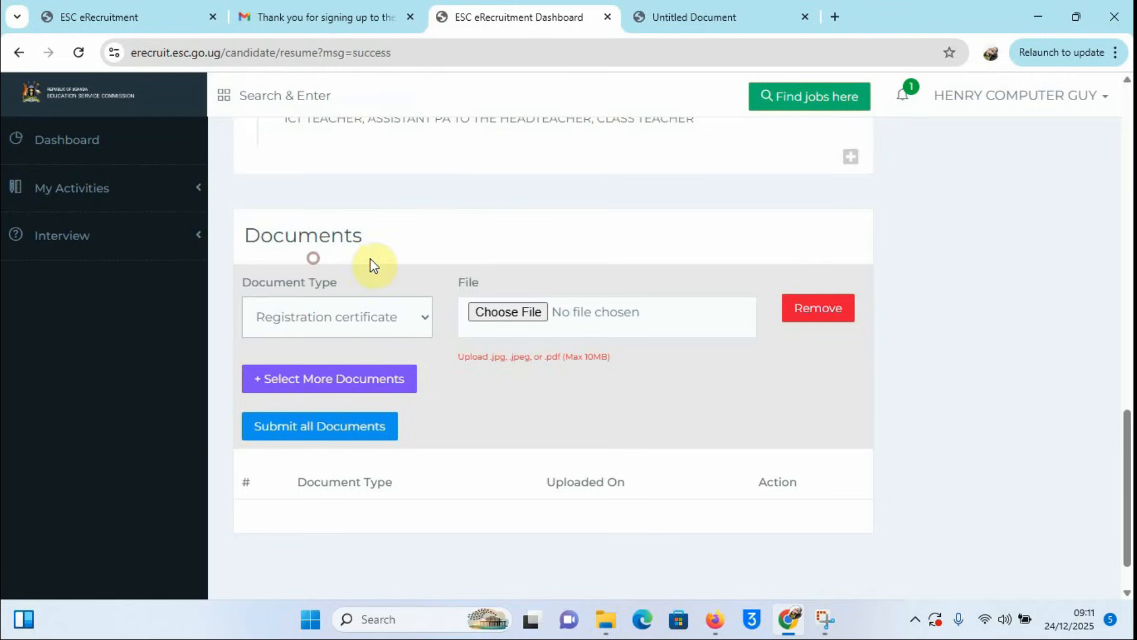
# Step: Attach REGISTRATION CERT.png, submit it and acknowledge the success message
pyautogui.click(508, 313)
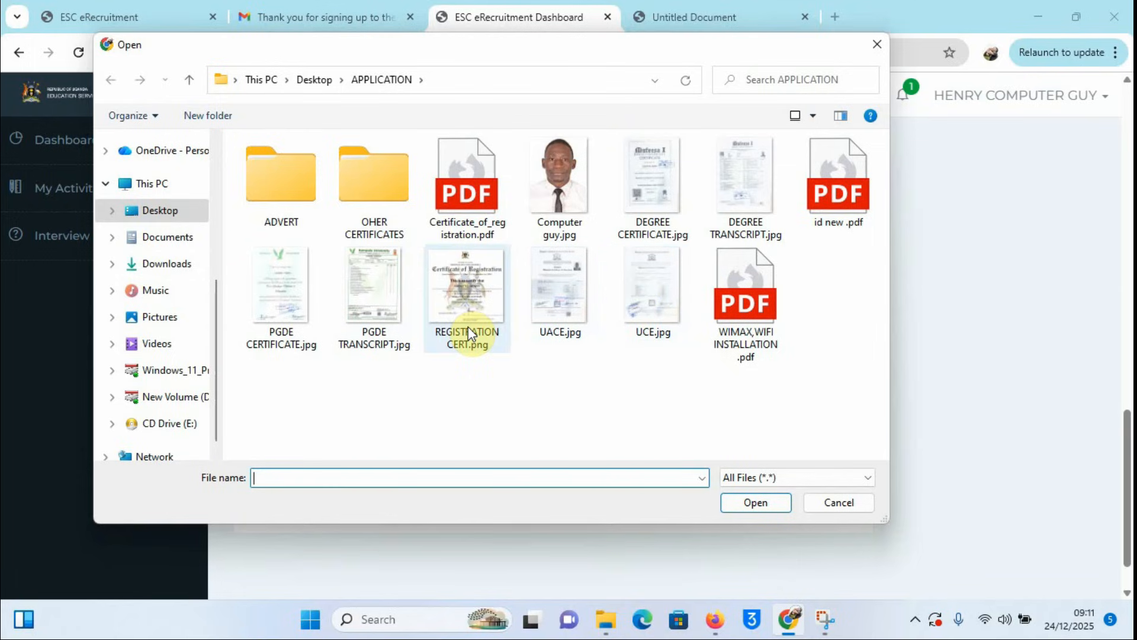
pyautogui.click(456, 287)
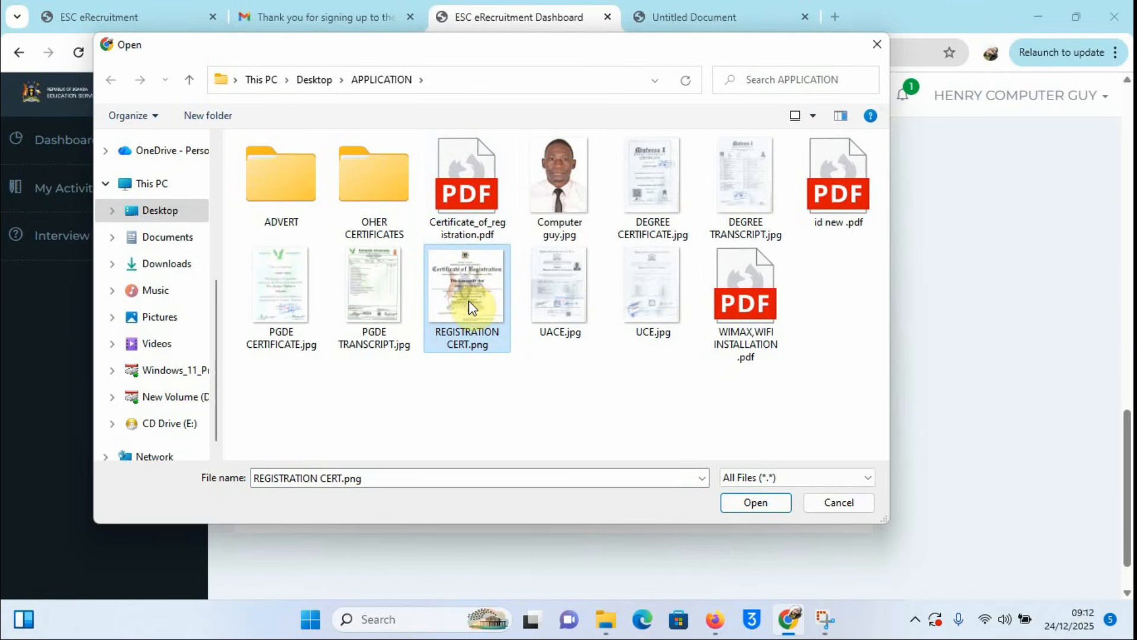
pyautogui.click(755, 502)
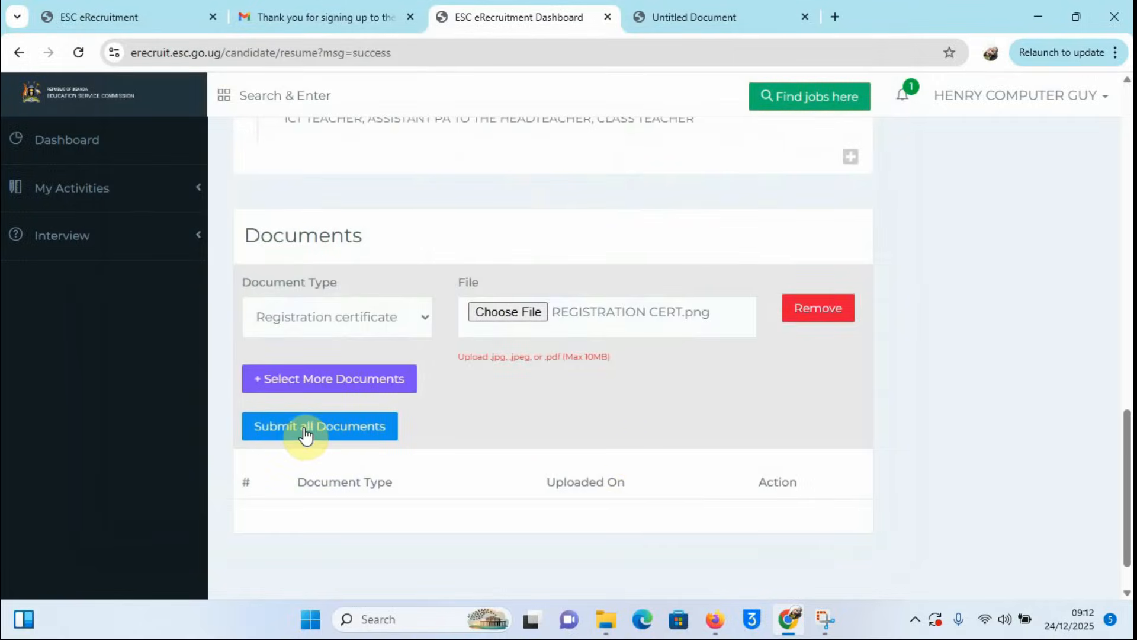
pyautogui.click(305, 434)
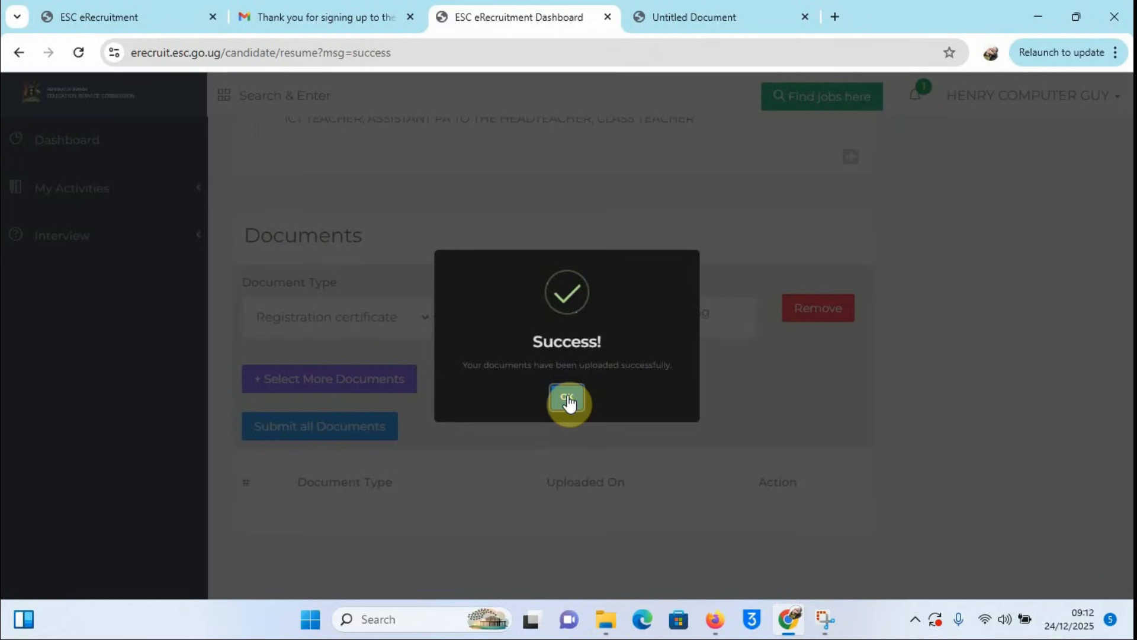
pyautogui.click(568, 397)
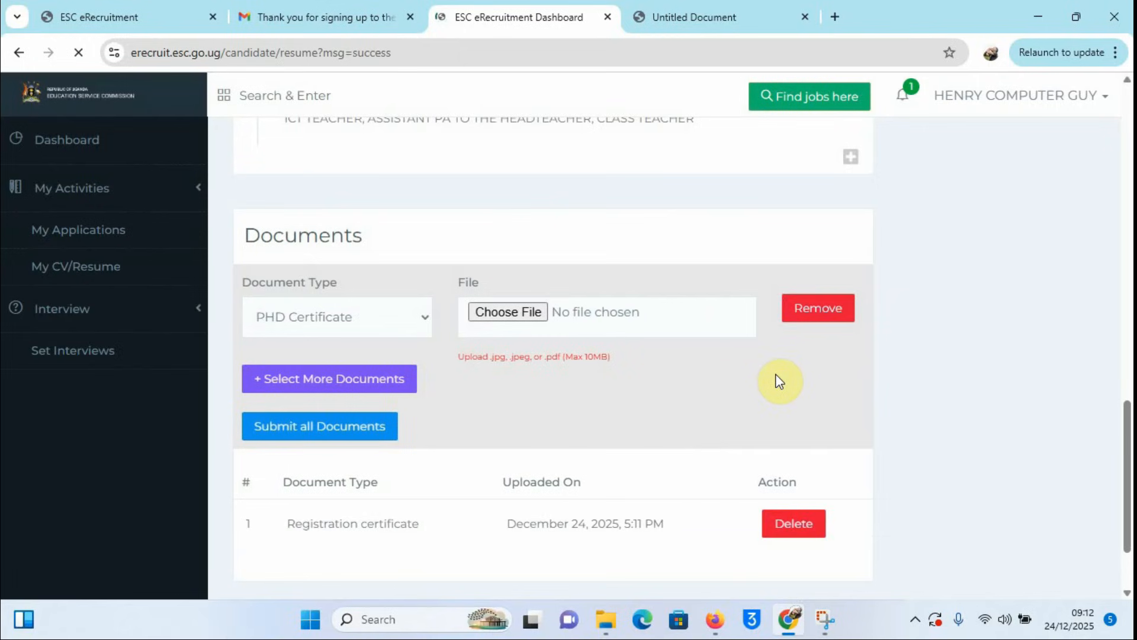
pyautogui.scroll(-2, 711, 497)
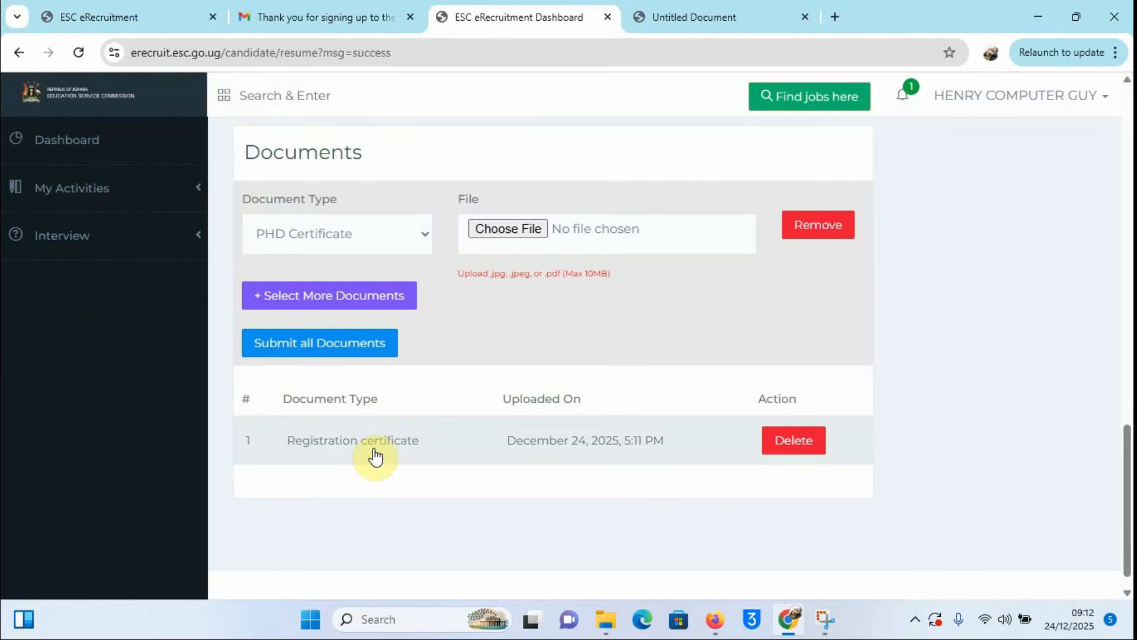
pyautogui.scroll(1, 619, 433)
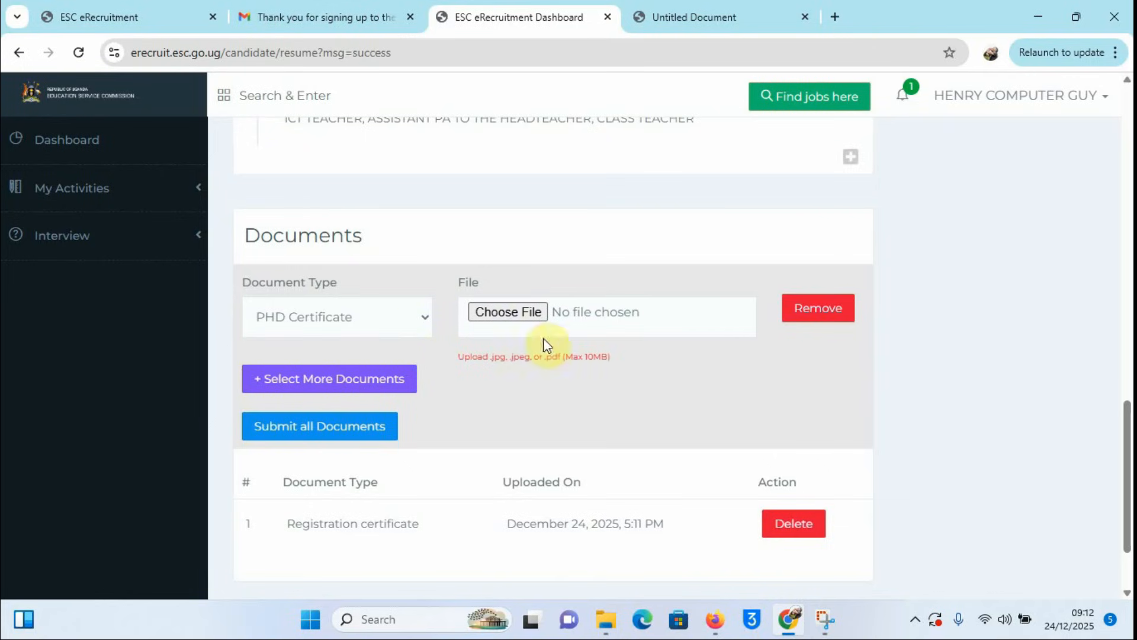
# Step: Set Document Type to Post graduate Certificate
pyautogui.click(422, 318)
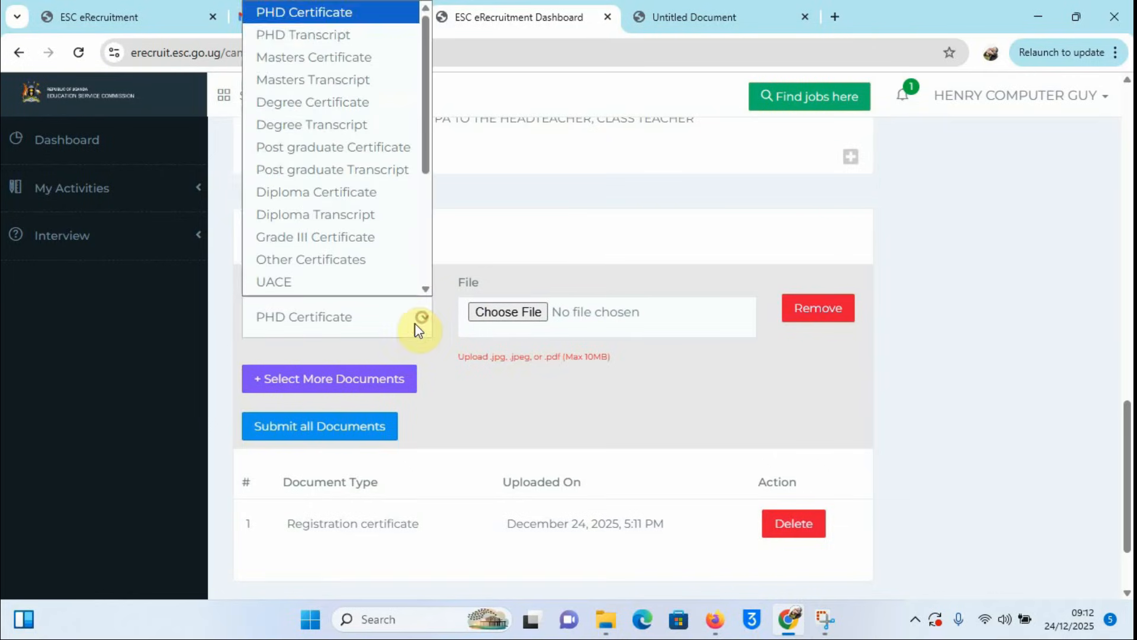
pyautogui.scroll(-1, 368, 248)
pyautogui.scroll(1, 354, 232)
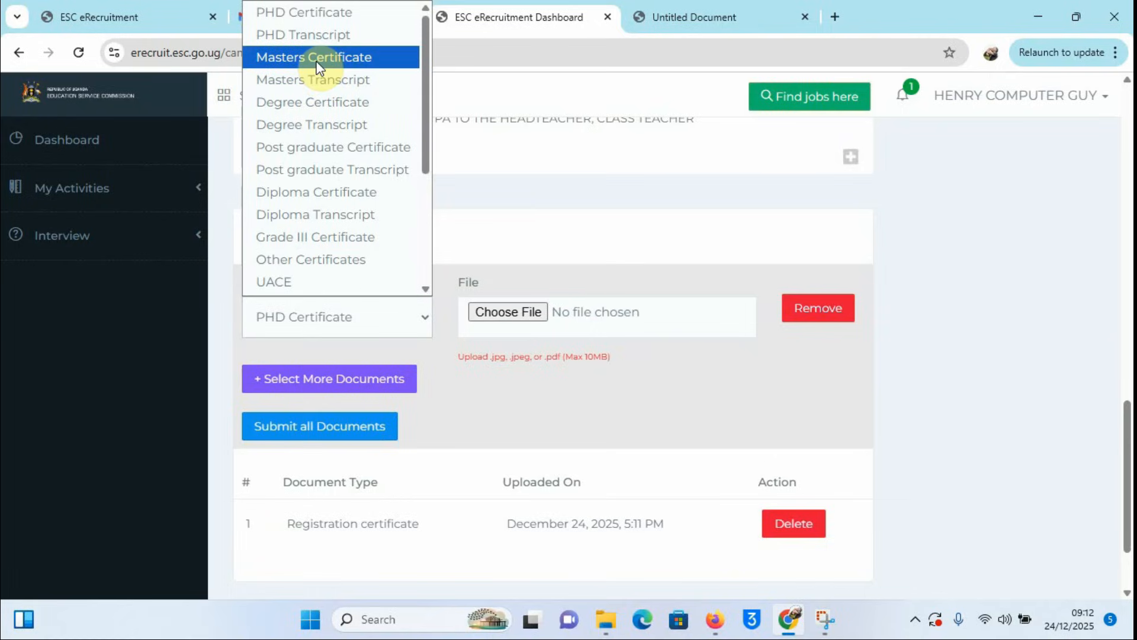
pyautogui.click(332, 151)
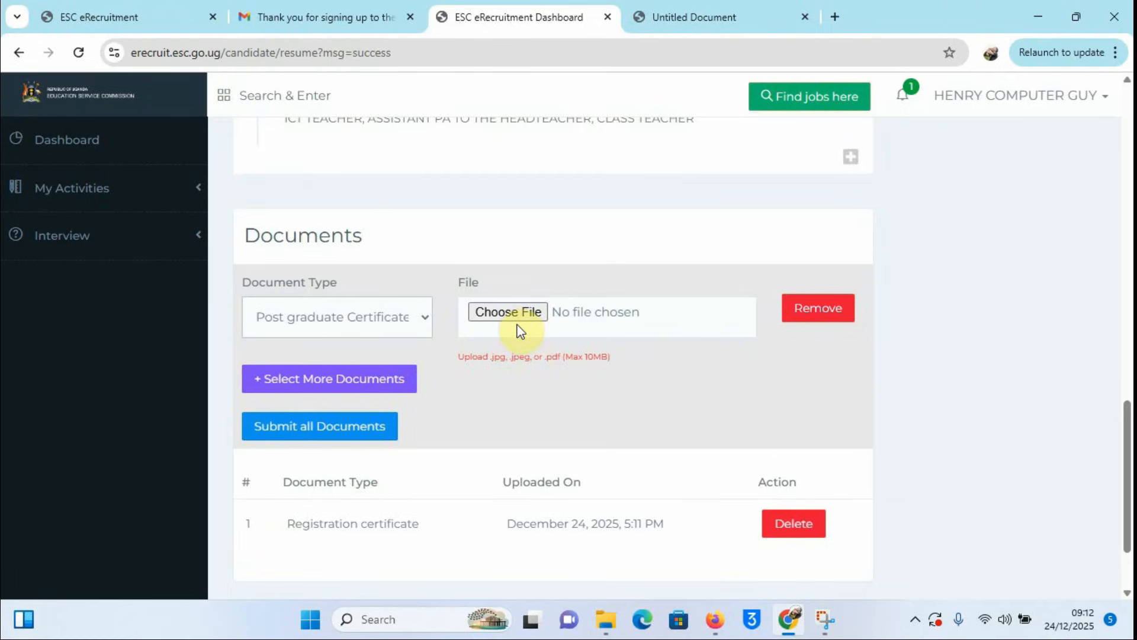
# Step: Attach PGDE CERTIFICATE.jpg, submit it and acknowledge the success message
pyautogui.click(508, 312)
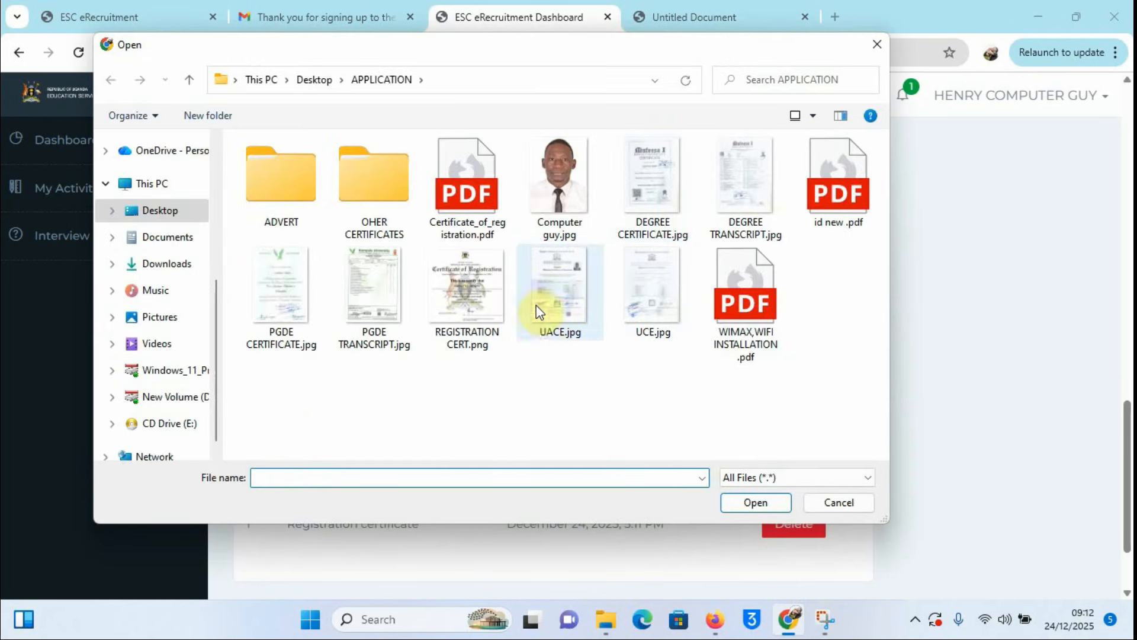
pyautogui.click(286, 286)
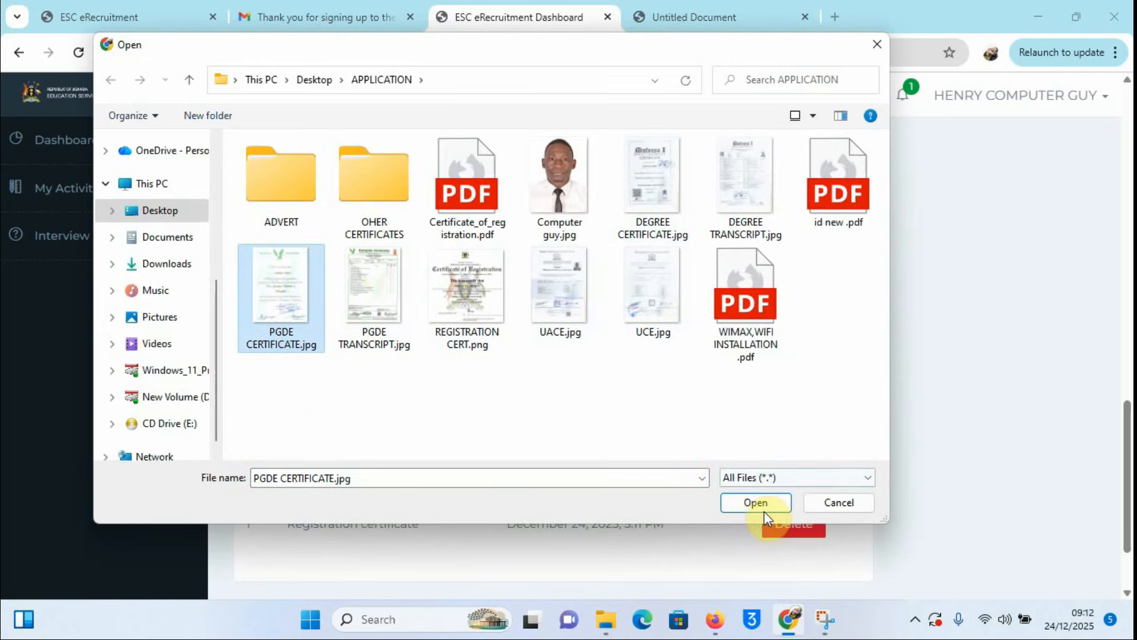
pyautogui.click(752, 502)
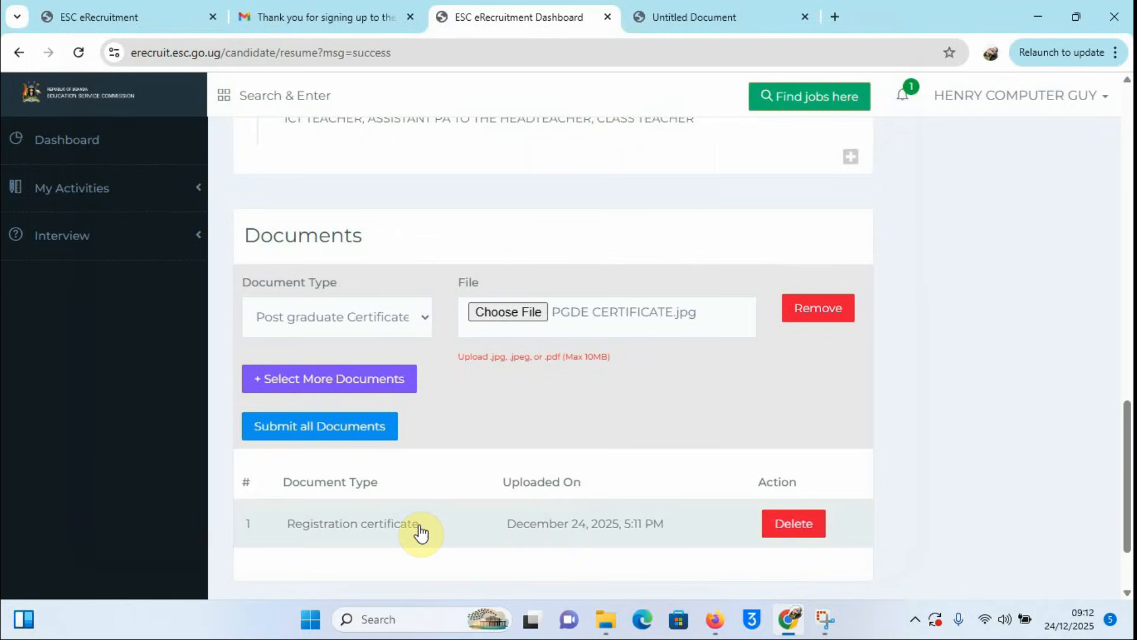
pyautogui.scroll(-1, 516, 469)
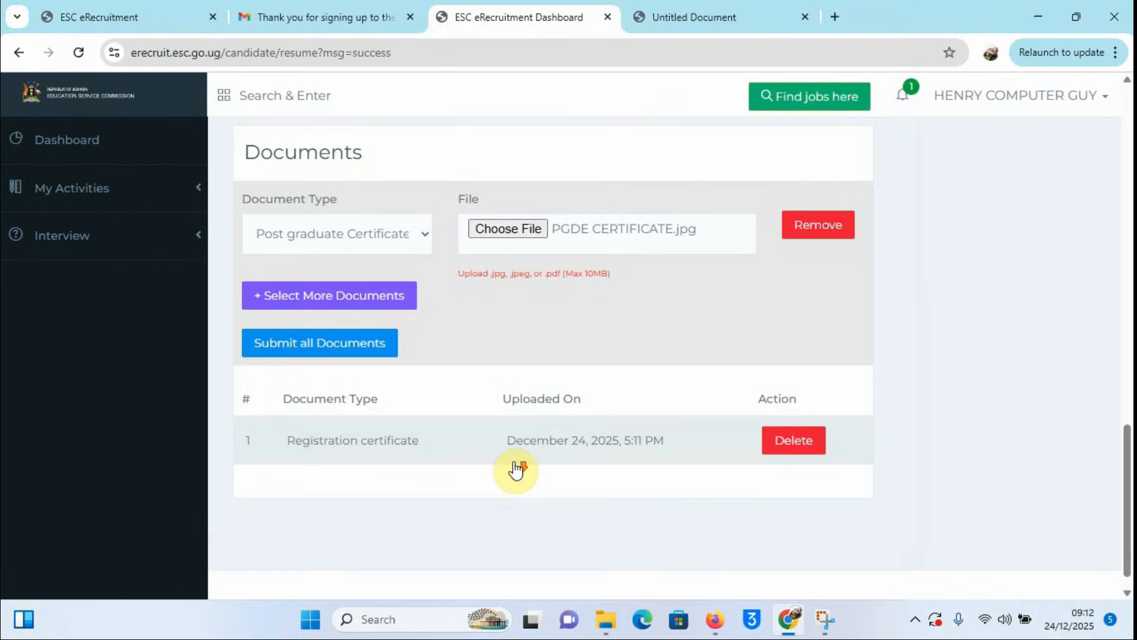
pyautogui.click(296, 343)
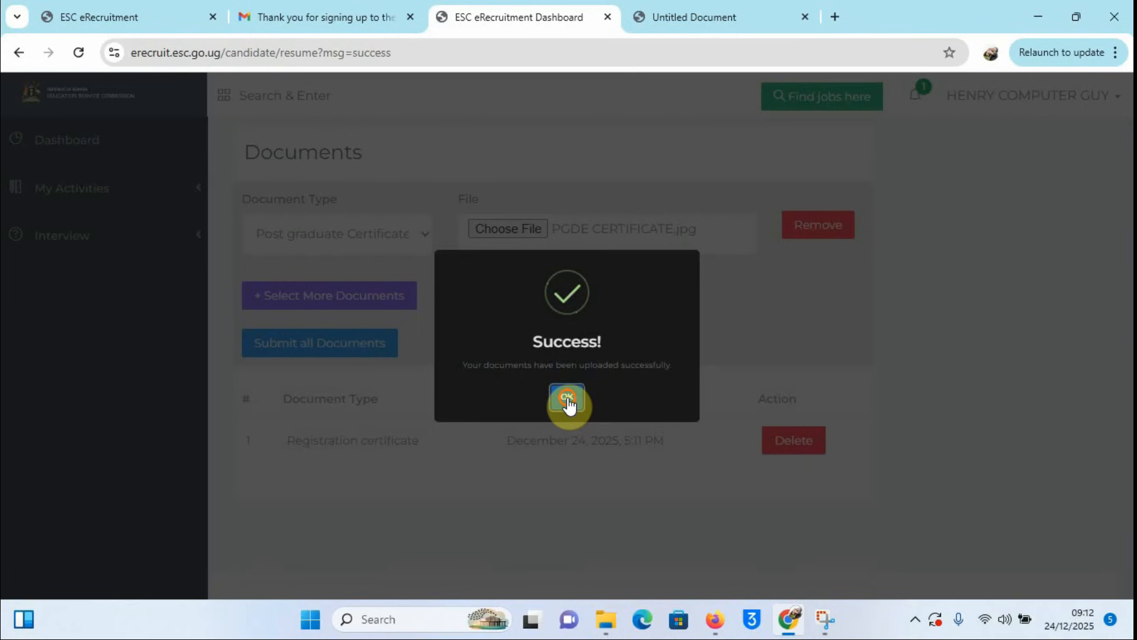
pyautogui.click(567, 398)
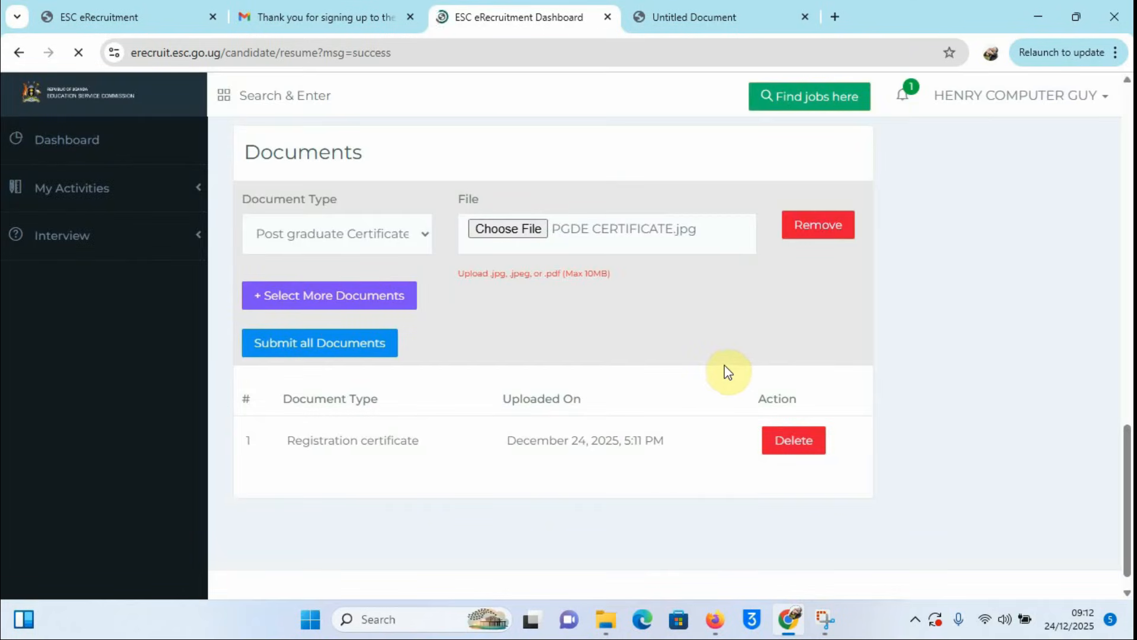
pyautogui.scroll(-1, 500, 468)
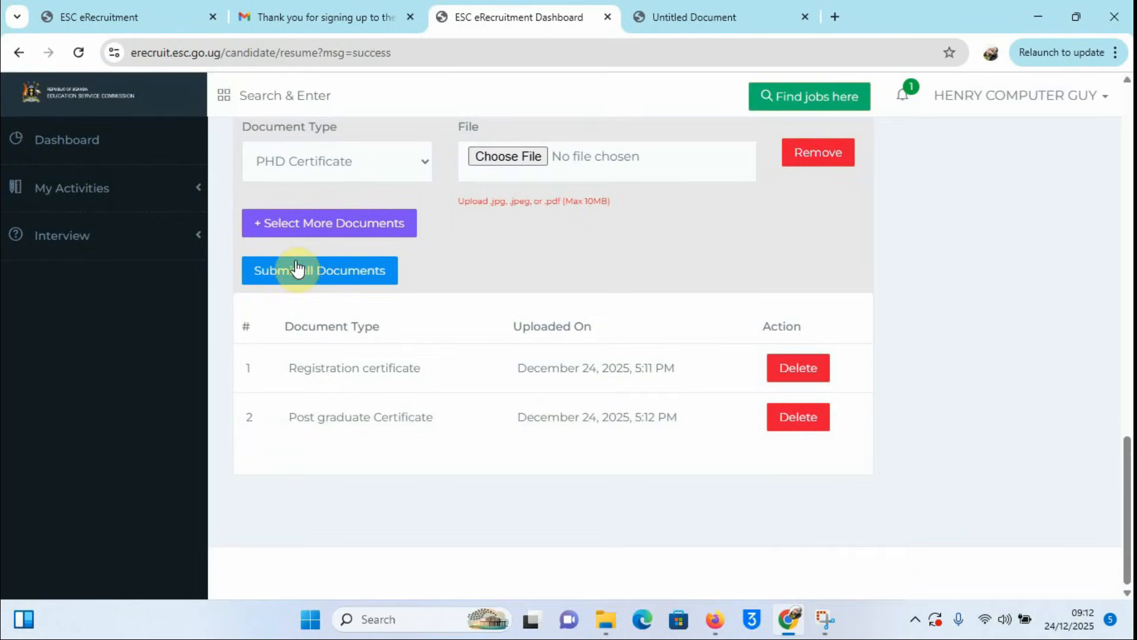
pyautogui.click(422, 160)
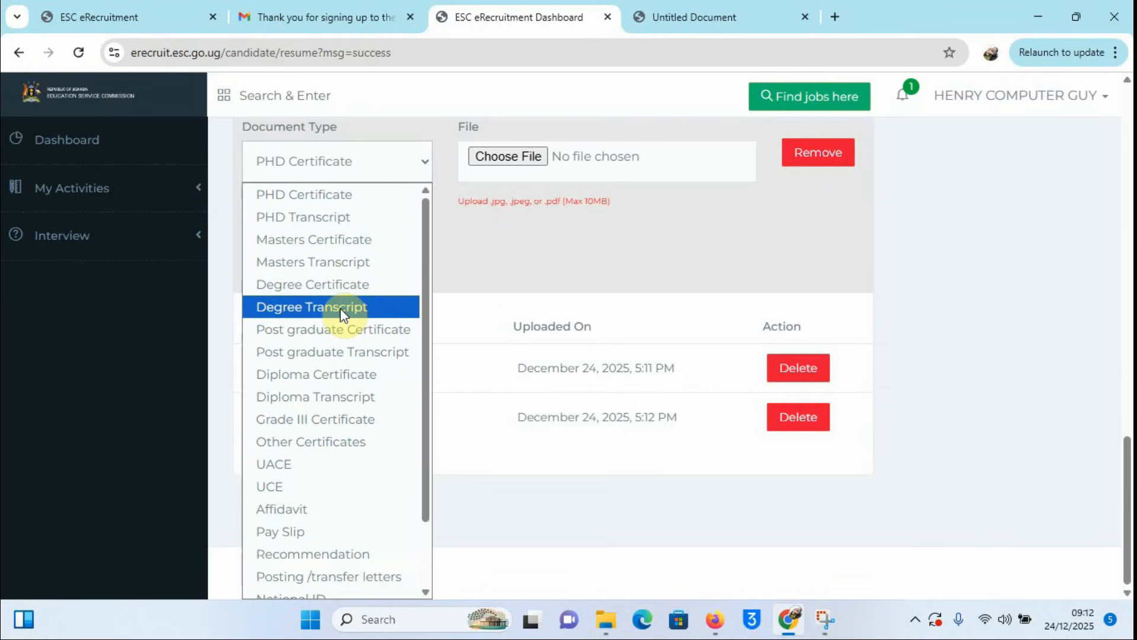
# Step: Choose Post graduate Transcript, attach PGDE TRANSCRIPT.jpg and submit it
pyautogui.click(335, 351)
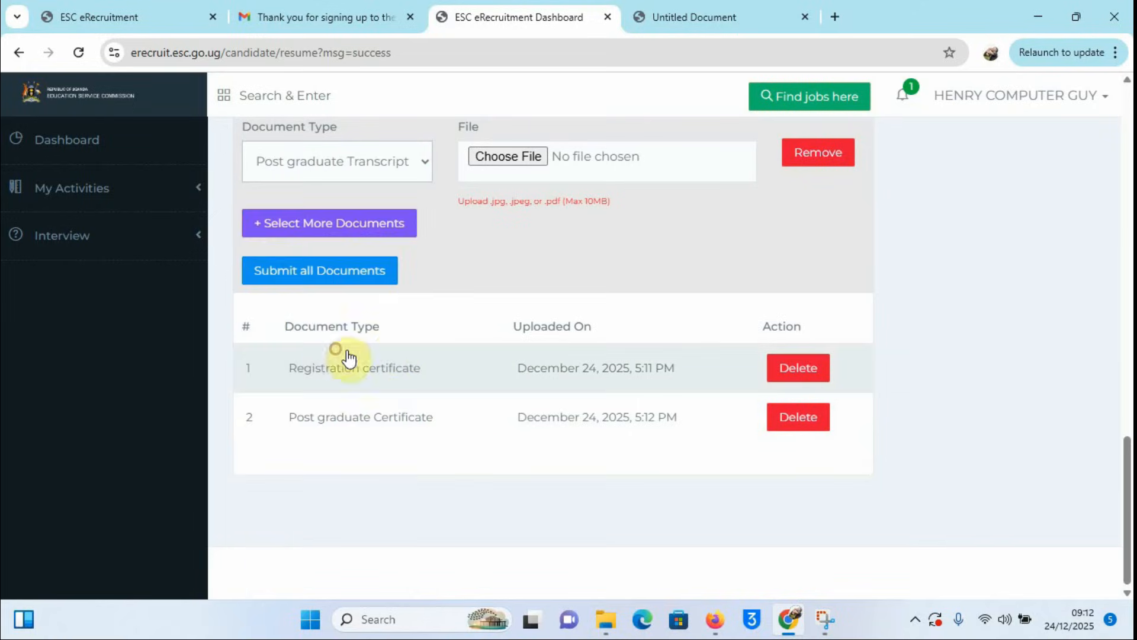
pyautogui.click(507, 157)
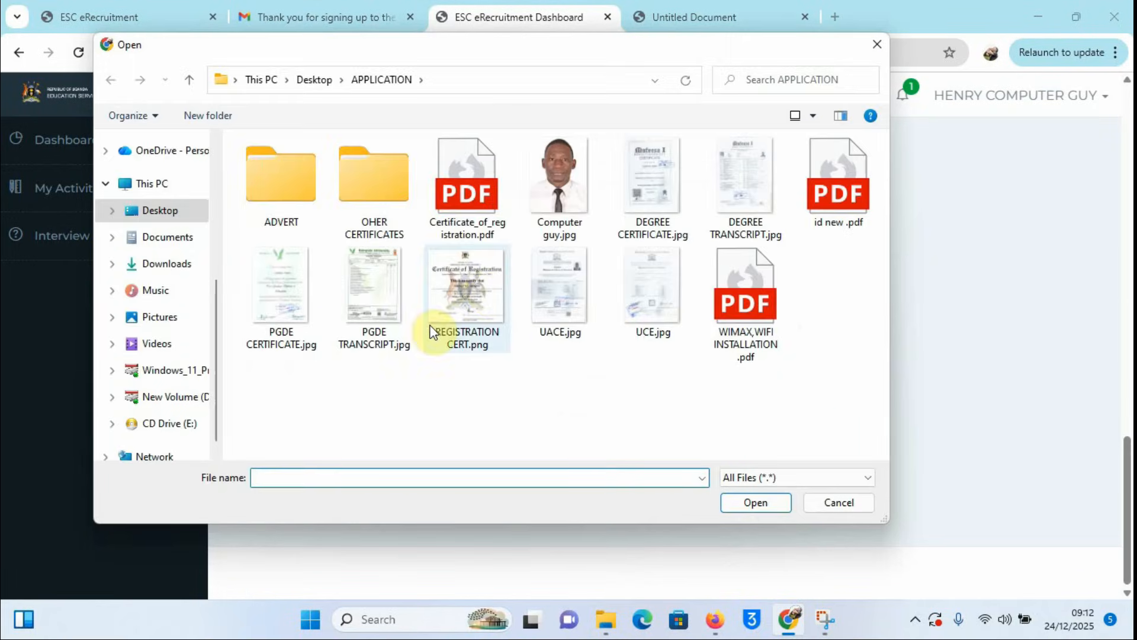
pyautogui.click(375, 304)
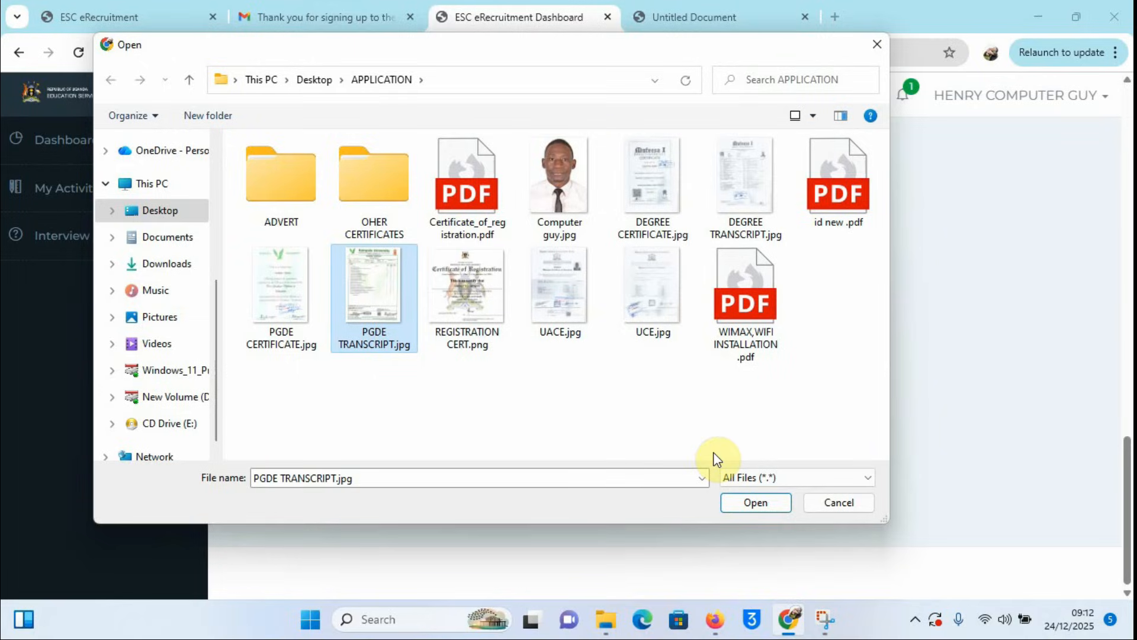
pyautogui.click(767, 502)
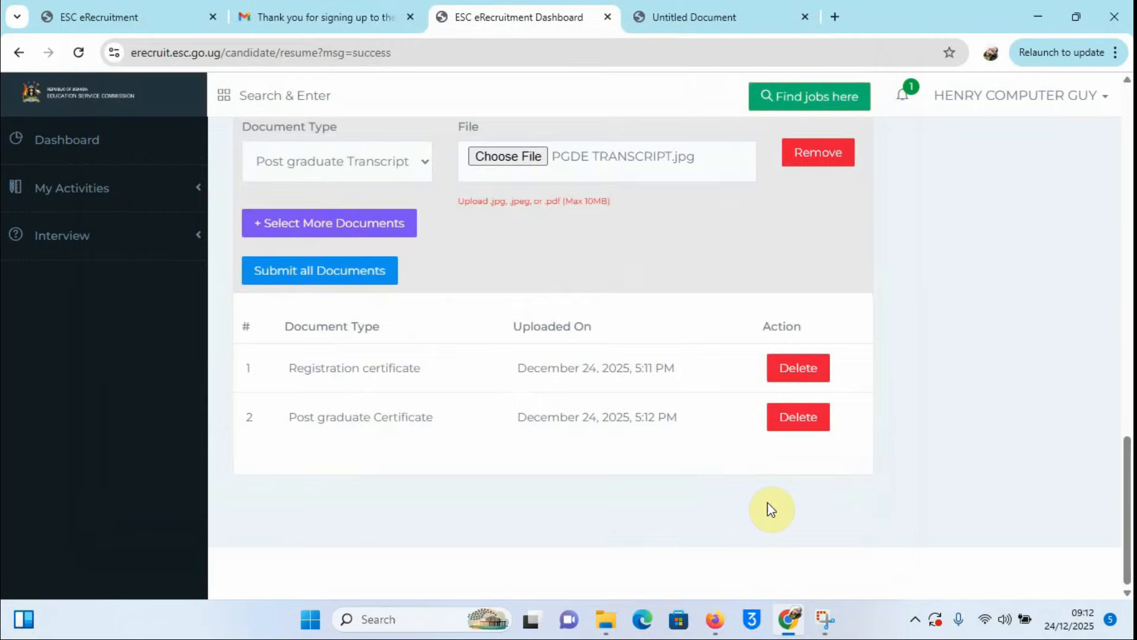
pyautogui.click(309, 271)
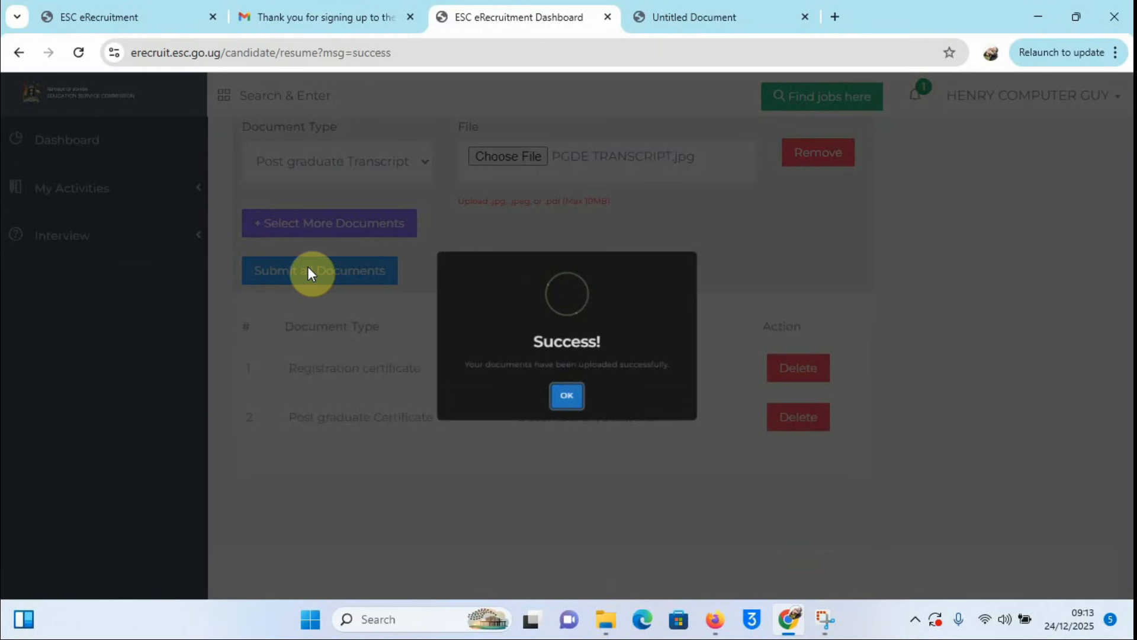
pyautogui.click(567, 401)
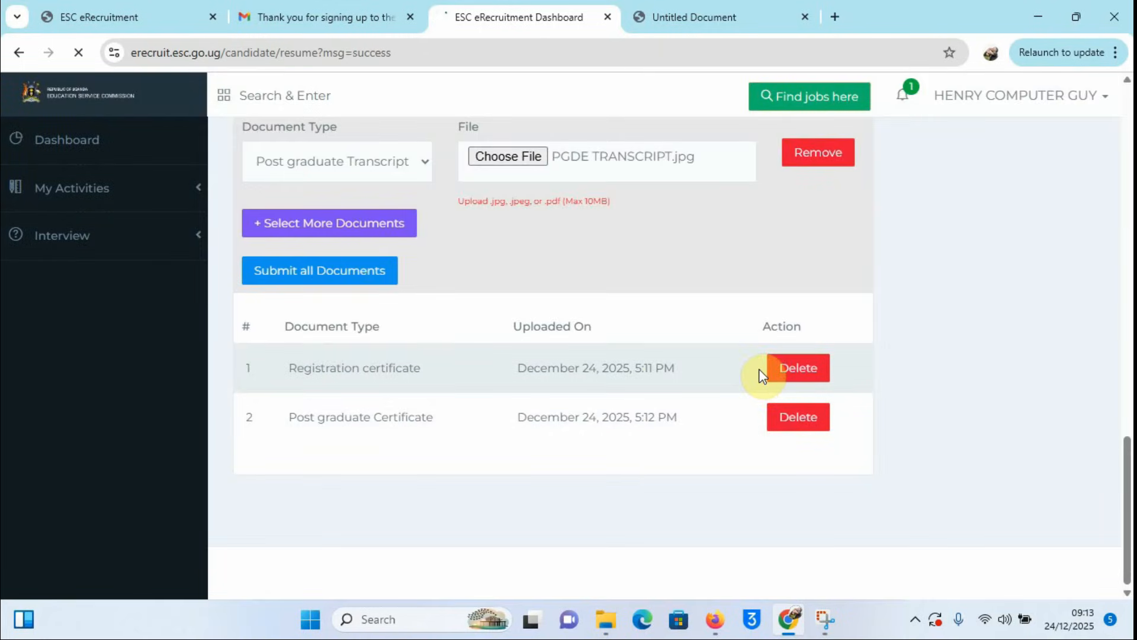
pyautogui.scroll(-1, 762, 377)
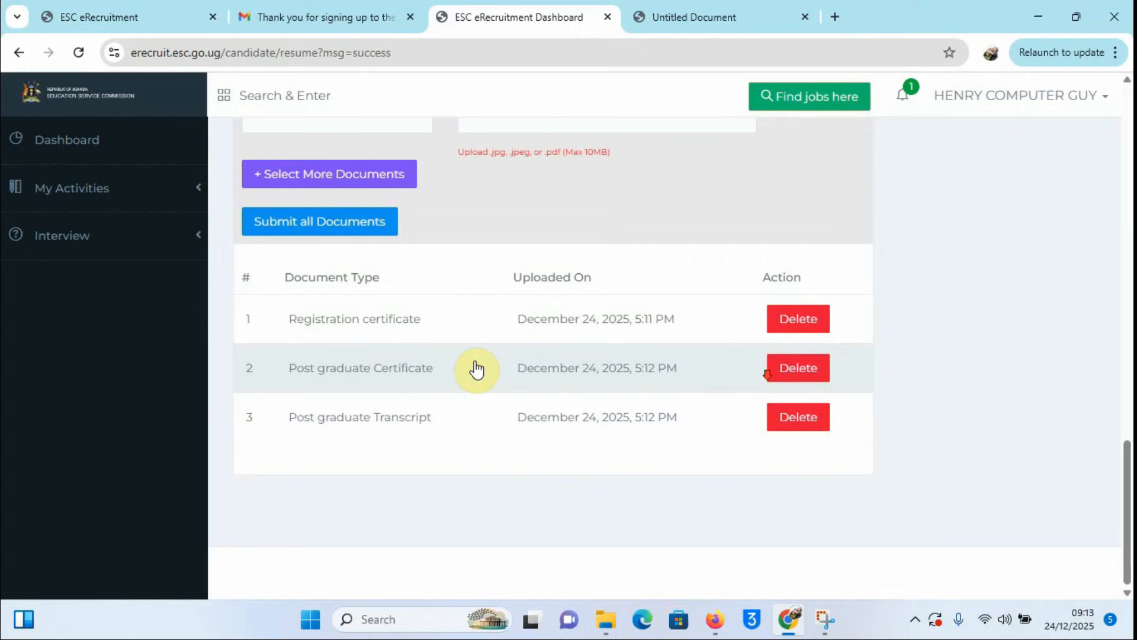
pyautogui.click(289, 237)
pyautogui.scroll(3, 627, 210)
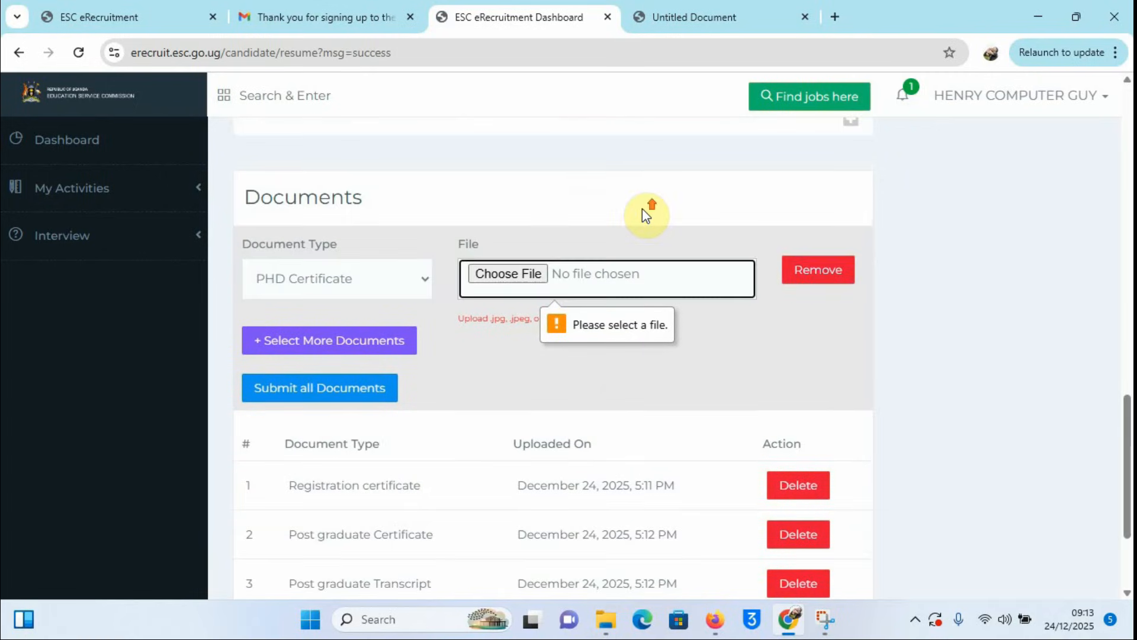
# Step: Choose Degree Certificate, attach DEGREE CERTIFICATE.jpg and submit it
pyautogui.click(423, 278)
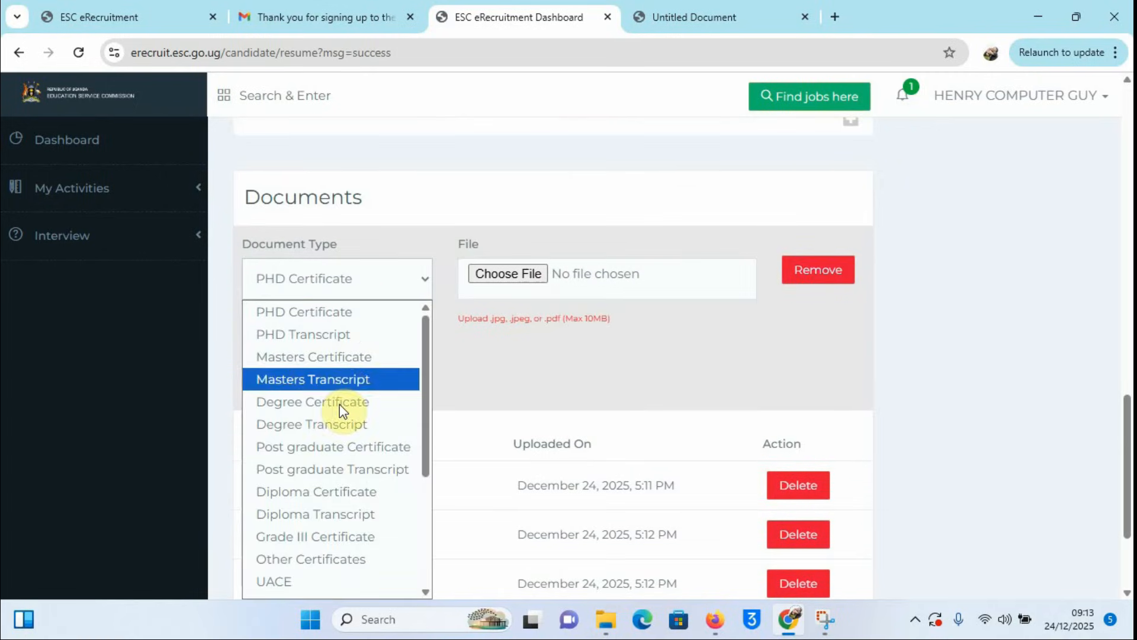
pyautogui.click(300, 402)
pyautogui.click(510, 274)
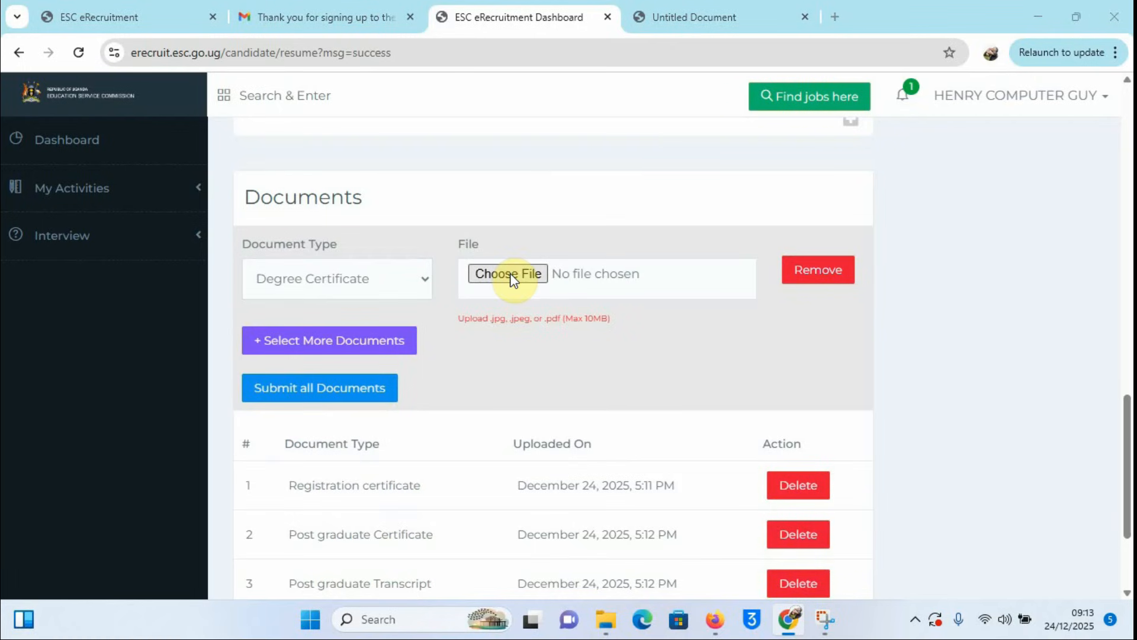
pyautogui.click(645, 196)
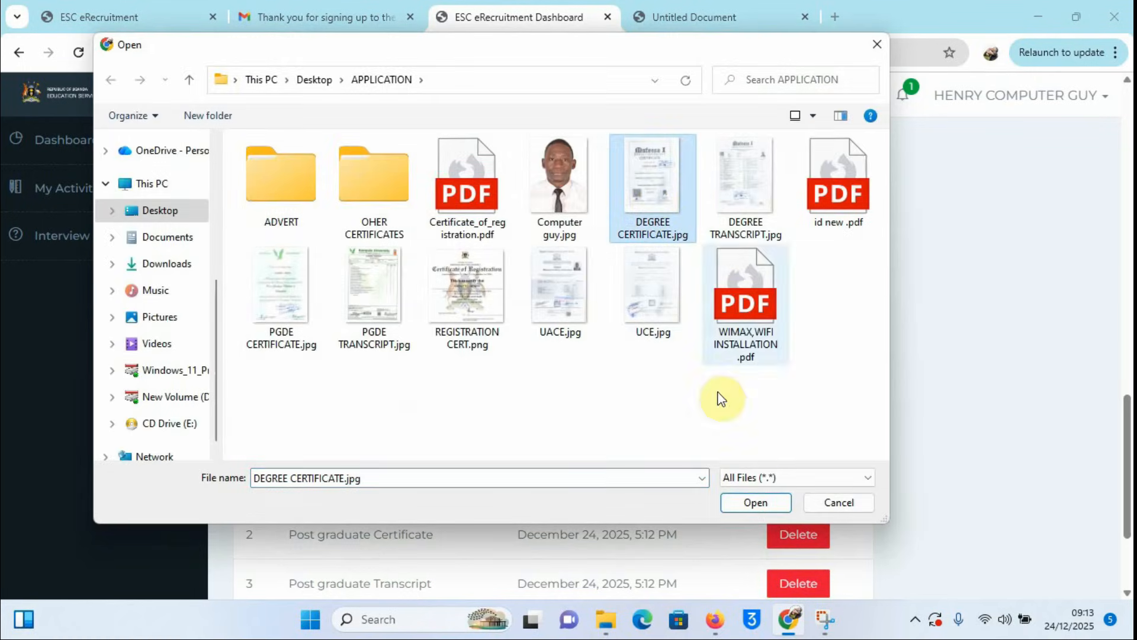
pyautogui.click(751, 503)
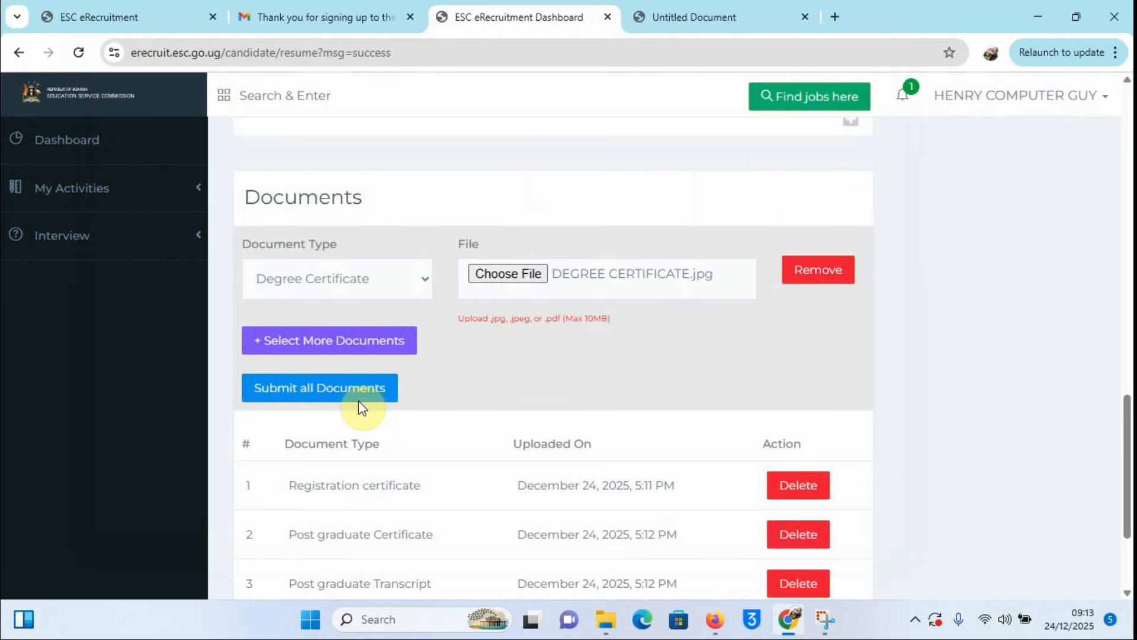
pyautogui.click(321, 396)
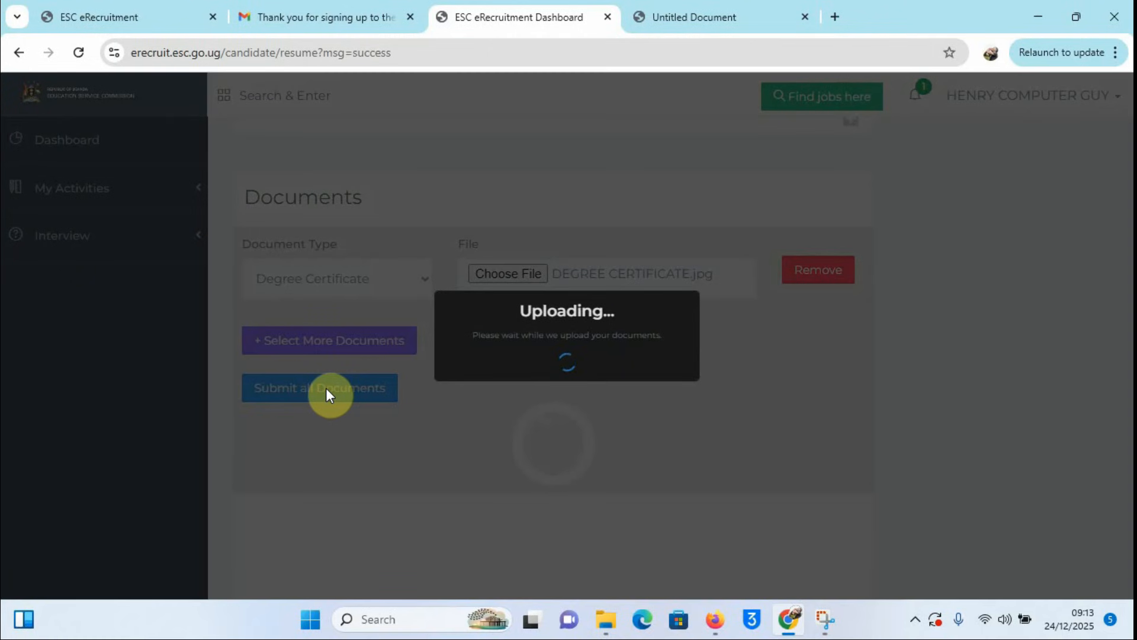
pyautogui.click(568, 398)
pyautogui.scroll(-1, 751, 406)
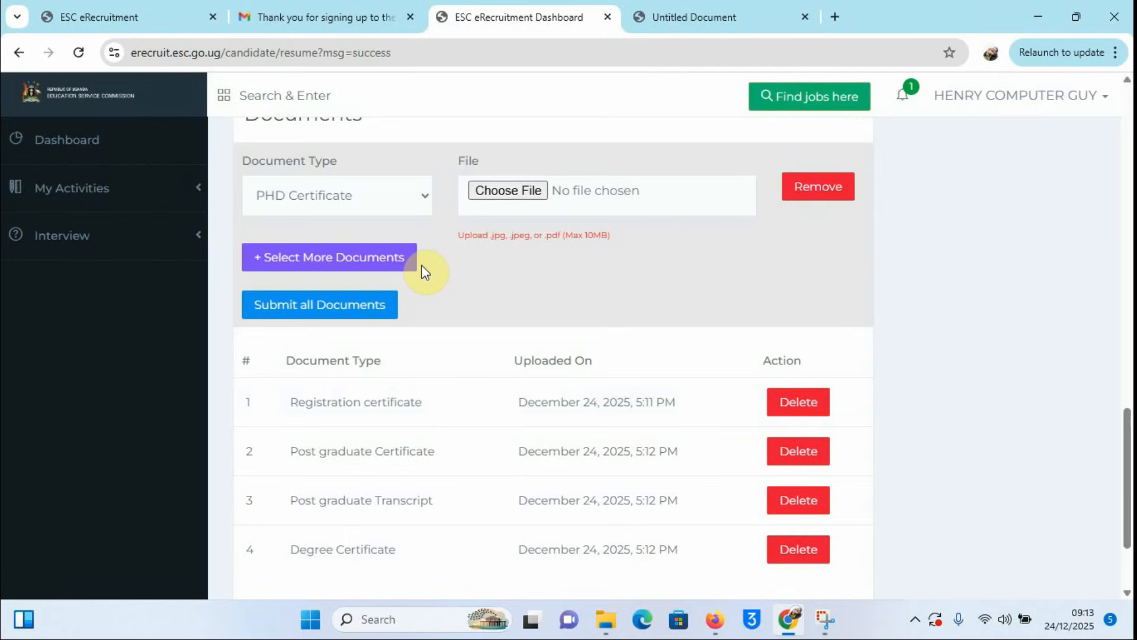
# Step: Choose Degree Transcript, attach DEGREE TRANSCRIPT.jpg and submit it
pyautogui.click(424, 194)
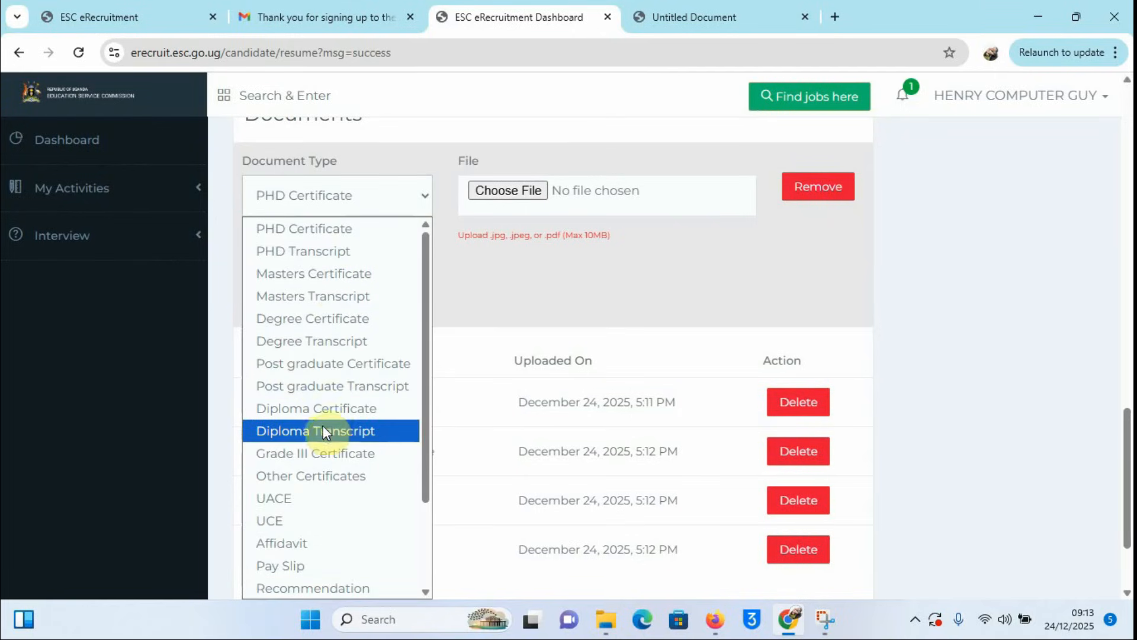
pyautogui.click(307, 340)
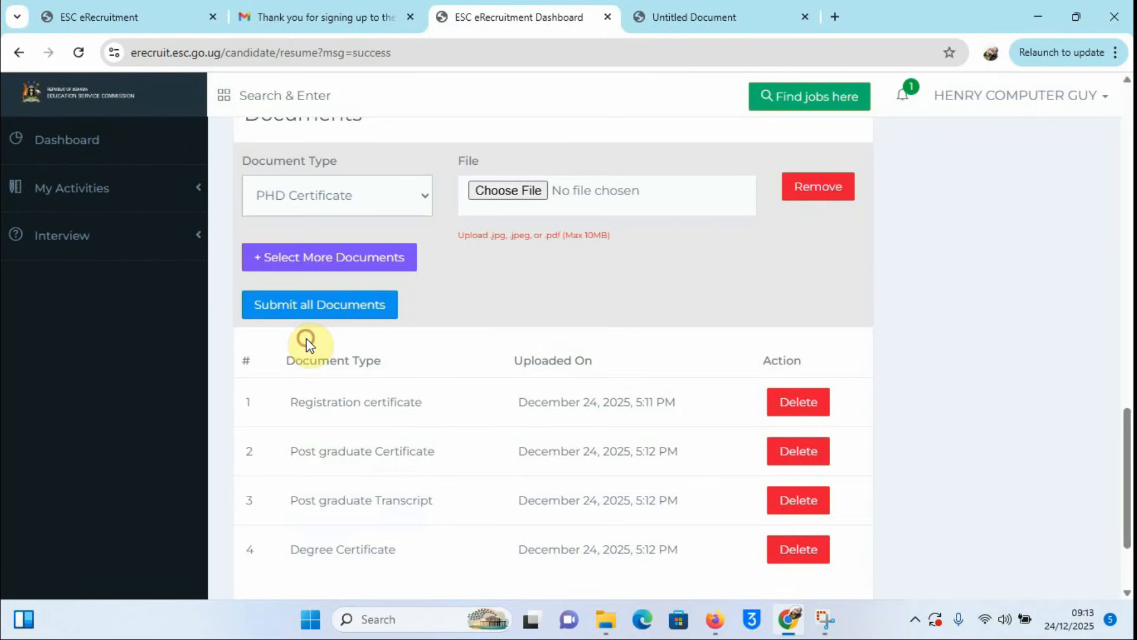
pyautogui.click(506, 190)
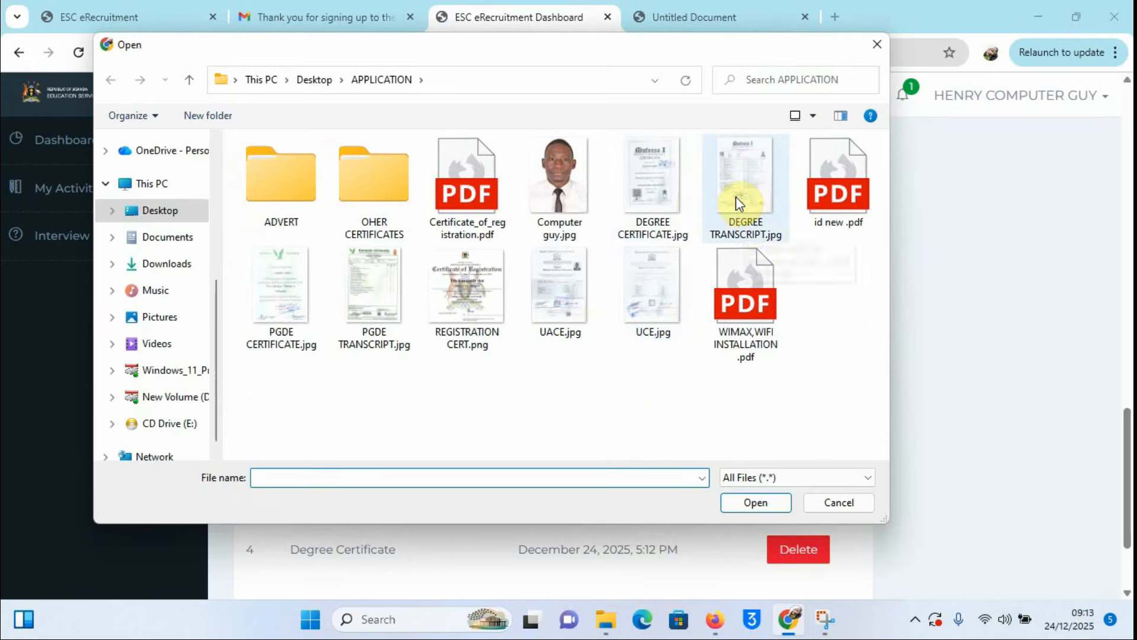
pyautogui.click(736, 197)
pyautogui.click(755, 502)
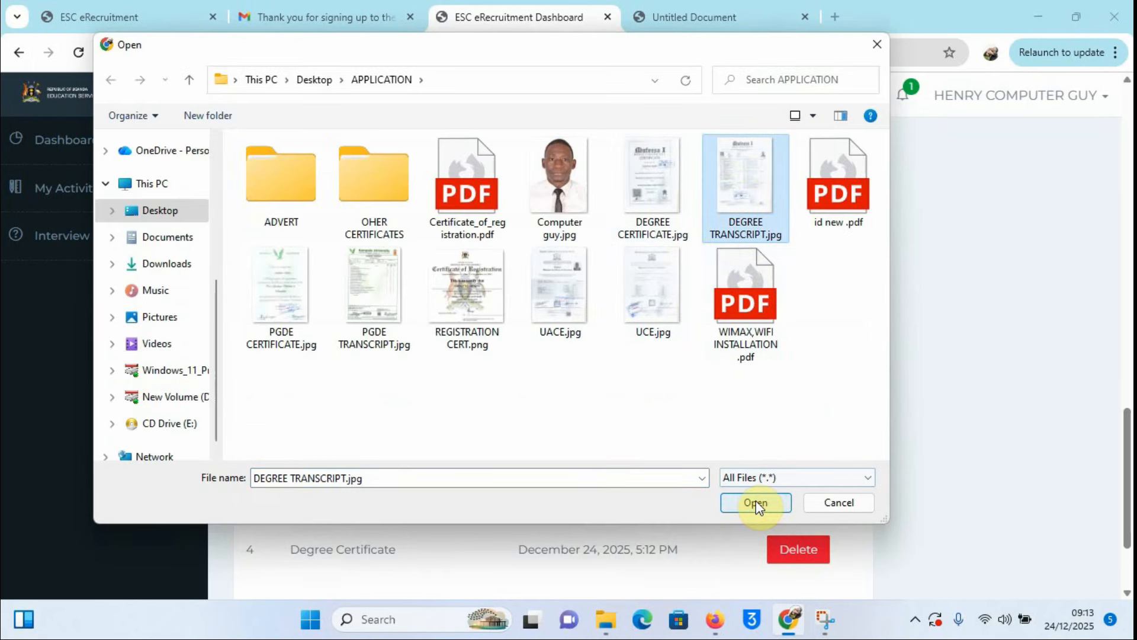
pyautogui.click(756, 501)
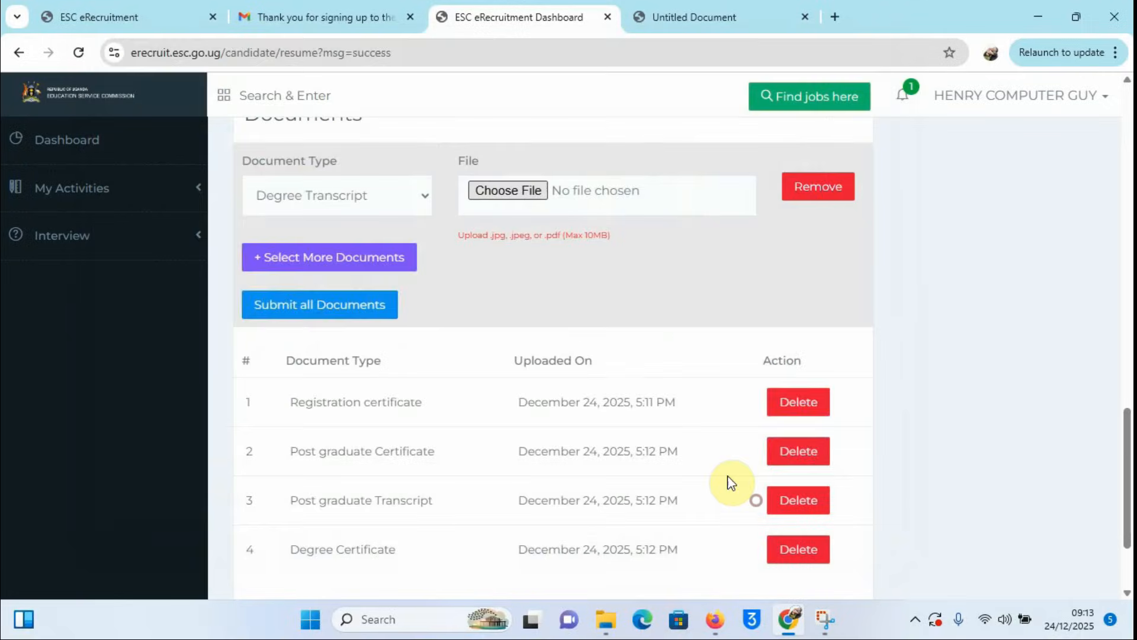
pyautogui.click(314, 304)
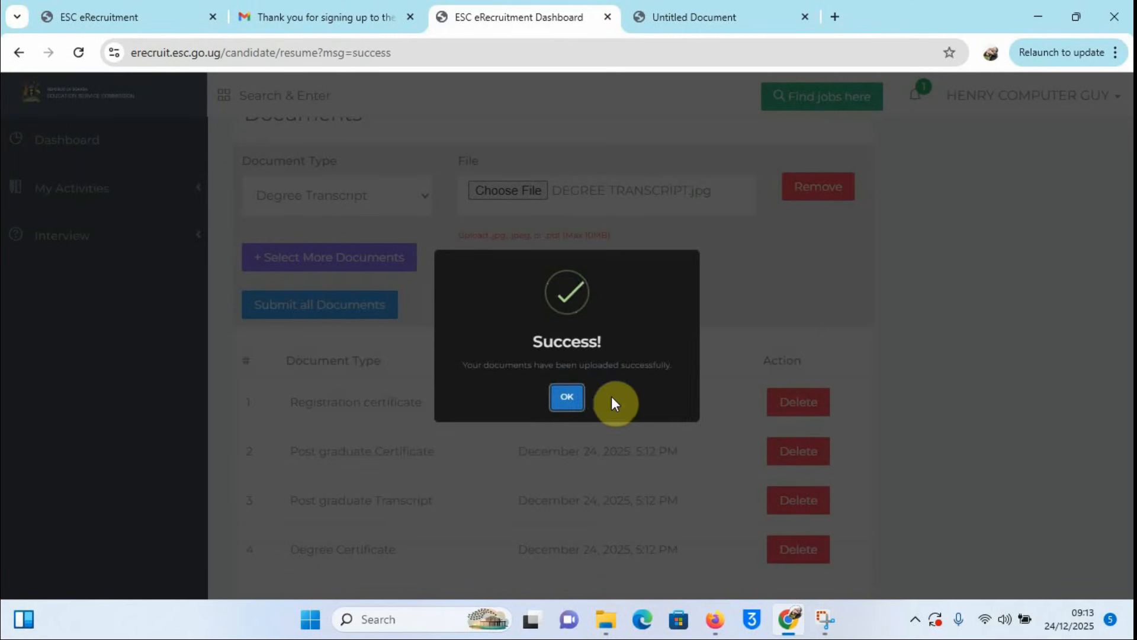
pyautogui.click(568, 396)
pyautogui.scroll(-2, 835, 356)
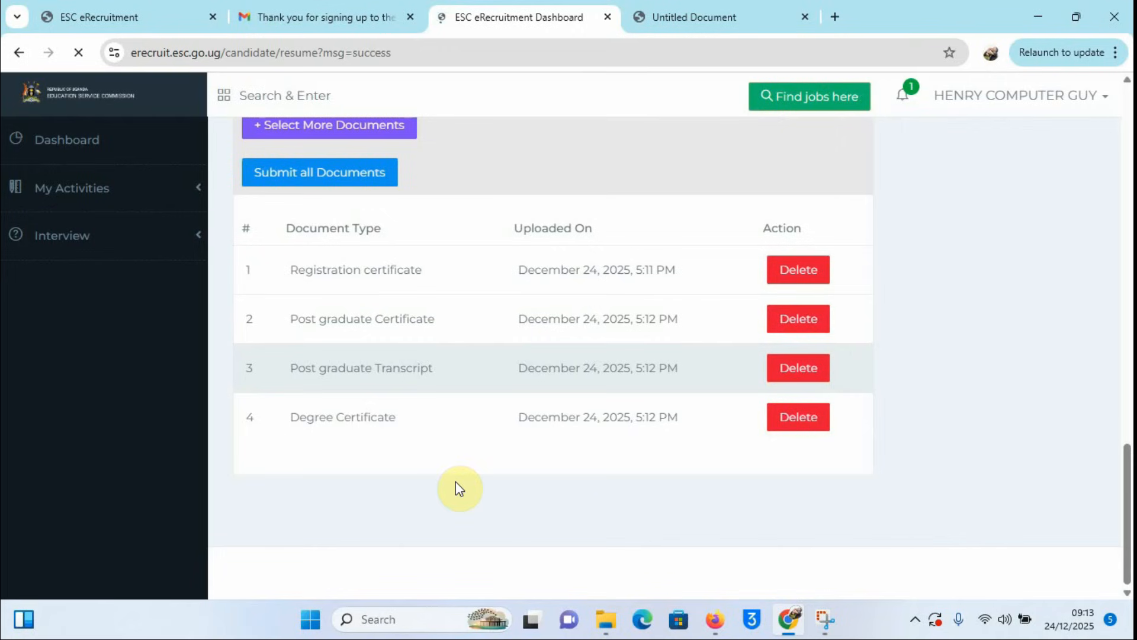
# Step: Scroll past the Headteacher and Deputy Headteacher listings to the Education Officer vacancy (deadline 2026-01-10)
pyautogui.scroll(3, 444, 329)
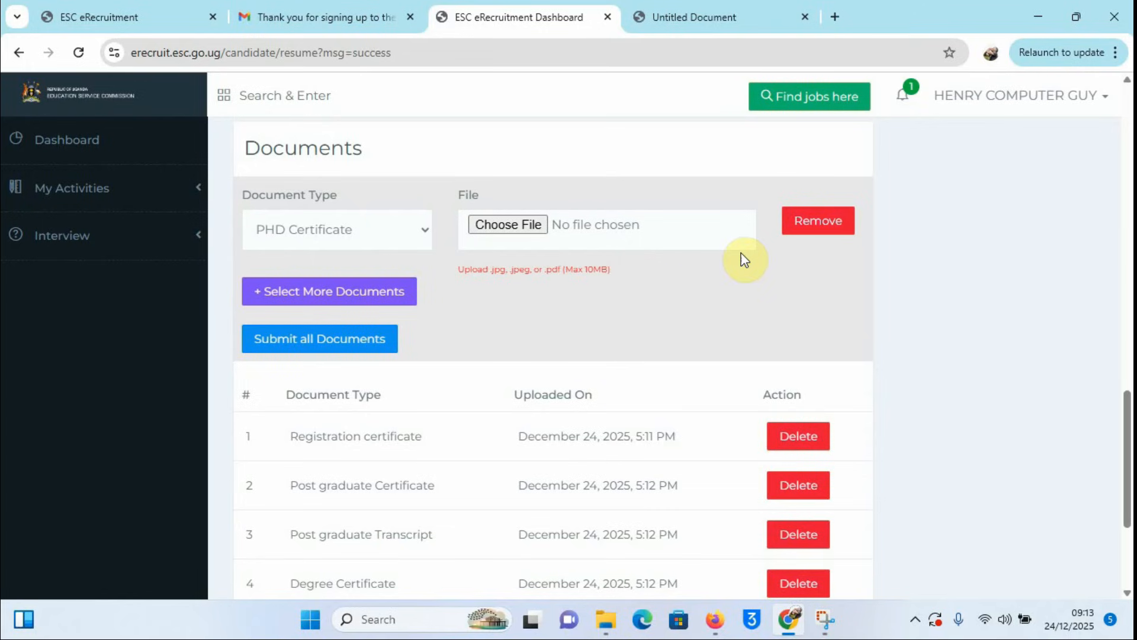
pyautogui.scroll(-4, 732, 261)
pyautogui.scroll(10, 728, 261)
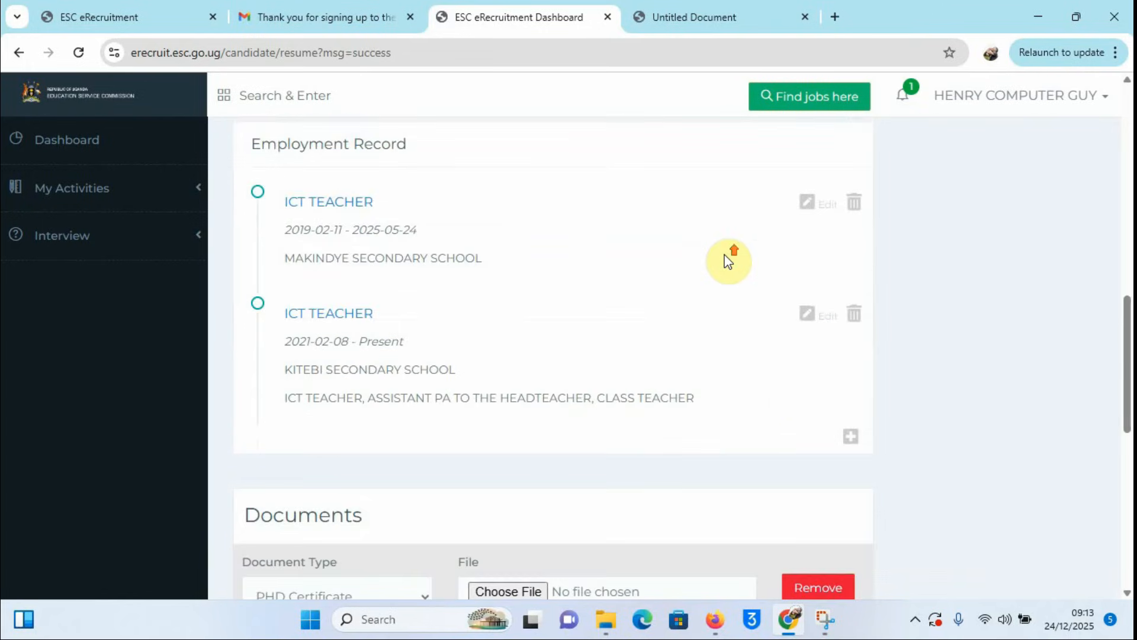
pyautogui.scroll(15, 729, 260)
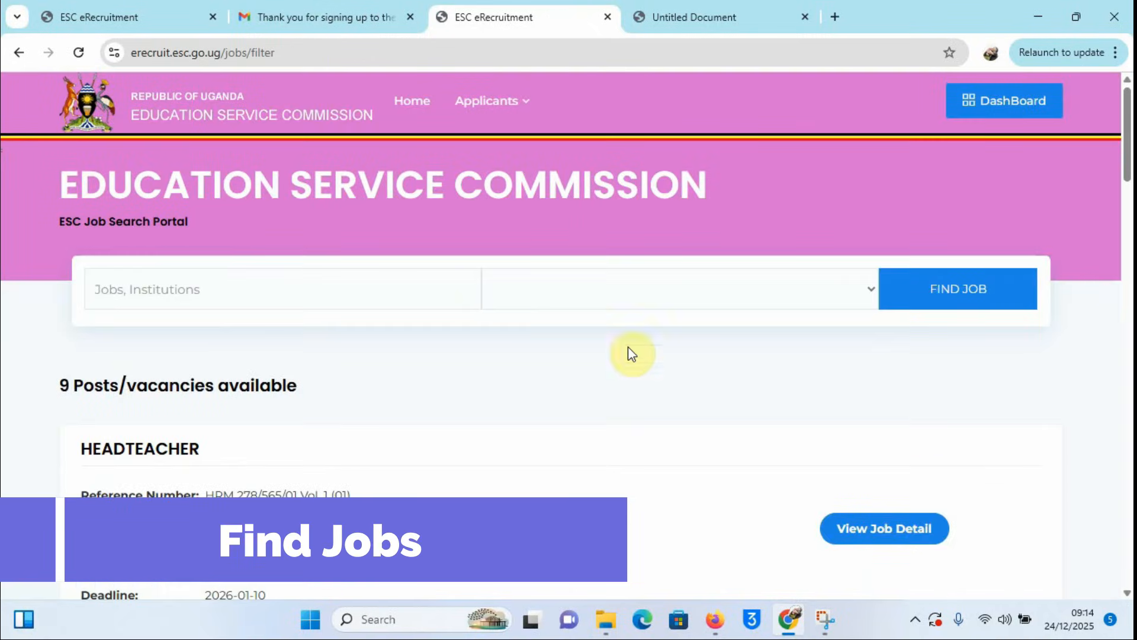
pyautogui.scroll(-1, 663, 298)
pyautogui.scroll(-5, 665, 302)
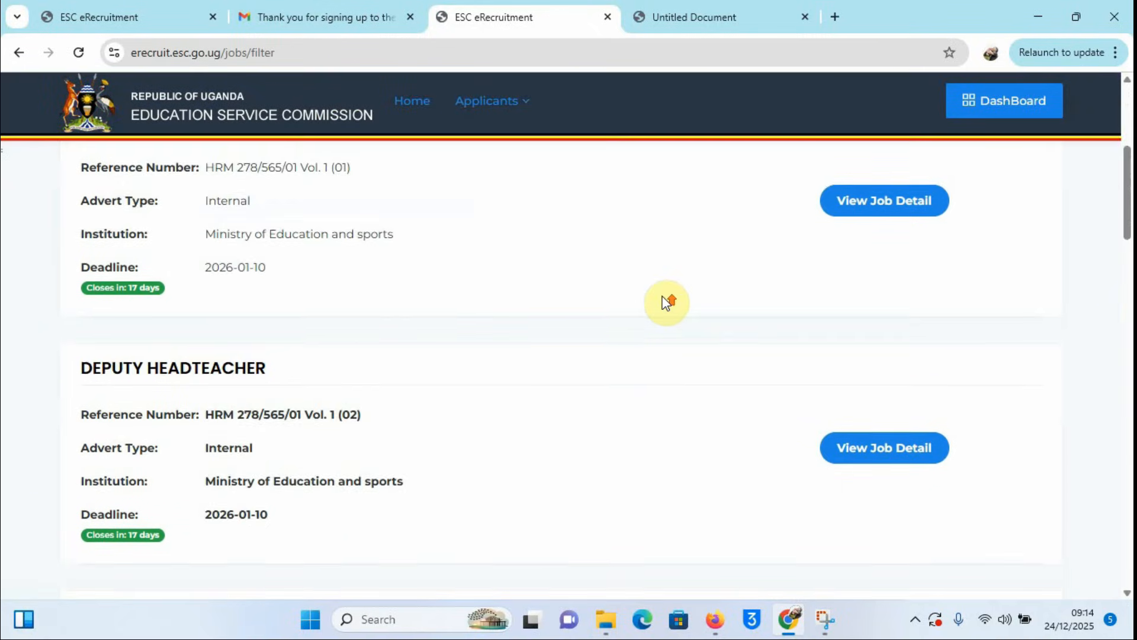
pyautogui.scroll(4, 665, 302)
pyautogui.scroll(-1, 665, 302)
pyautogui.scroll(-10, 667, 302)
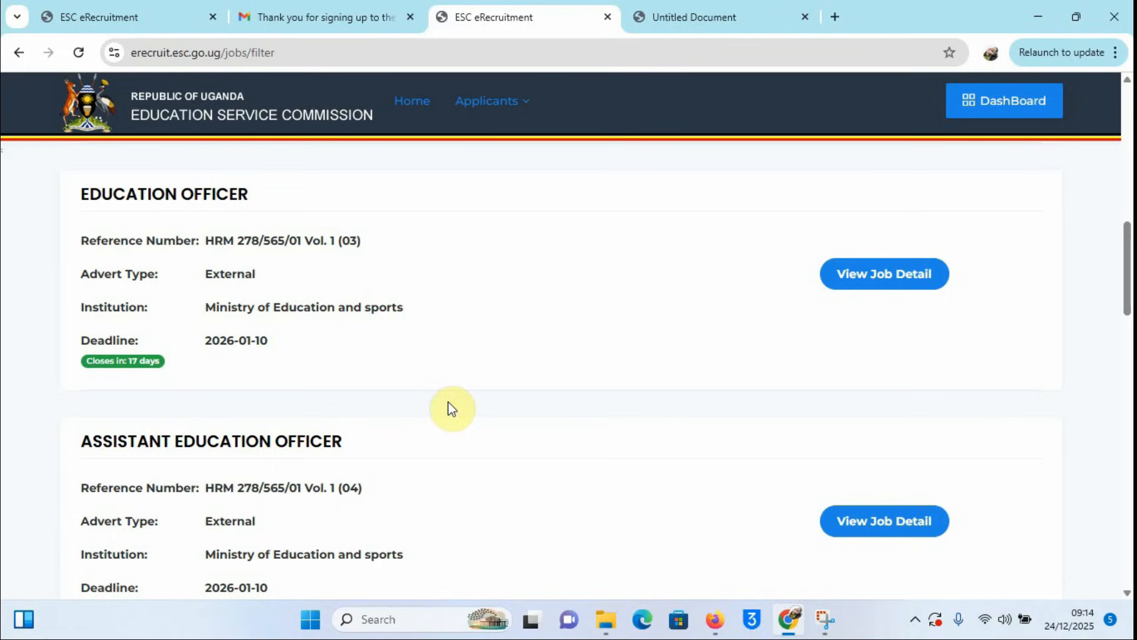
pyautogui.scroll(1, 667, 323)
pyautogui.scroll(-1, 665, 326)
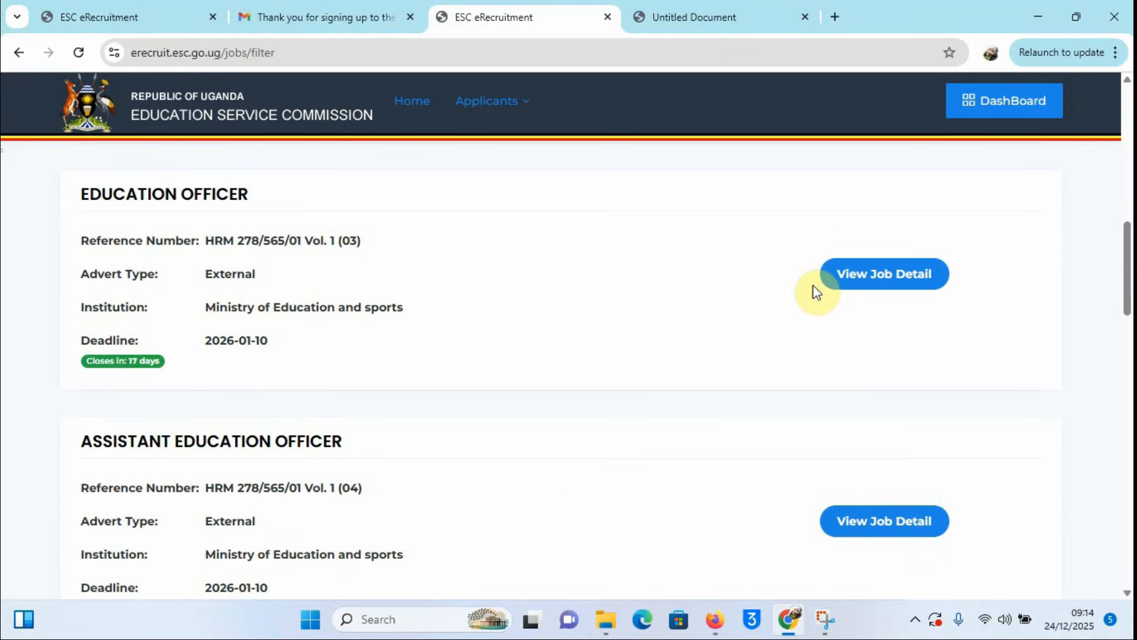
# Step: Open the Education Officer job details and start an application for the post
pyautogui.click(875, 283)
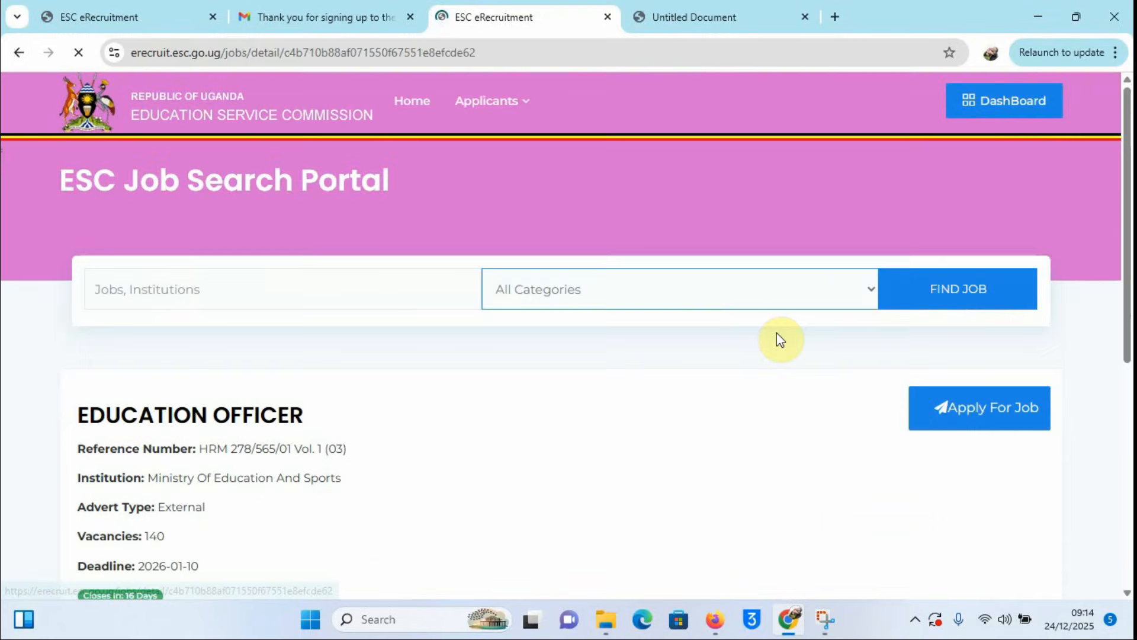
pyautogui.scroll(-3, 802, 380)
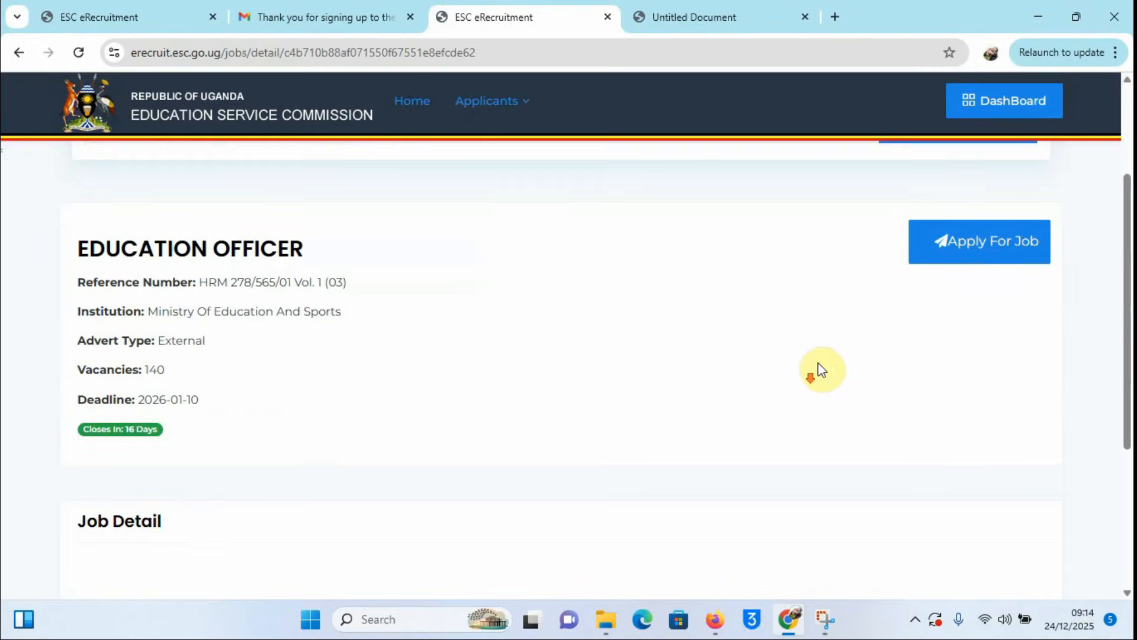
pyautogui.click(997, 252)
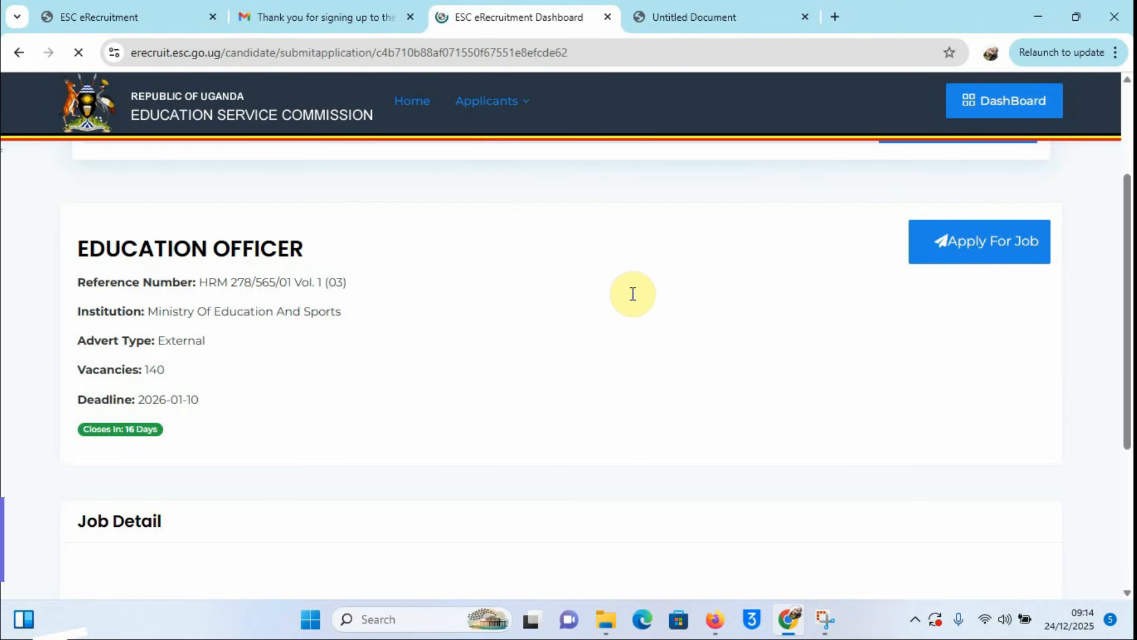
# Step: Scroll the prefilled application form down to the Registration Nos. field
pyautogui.scroll(-3, 734, 296)
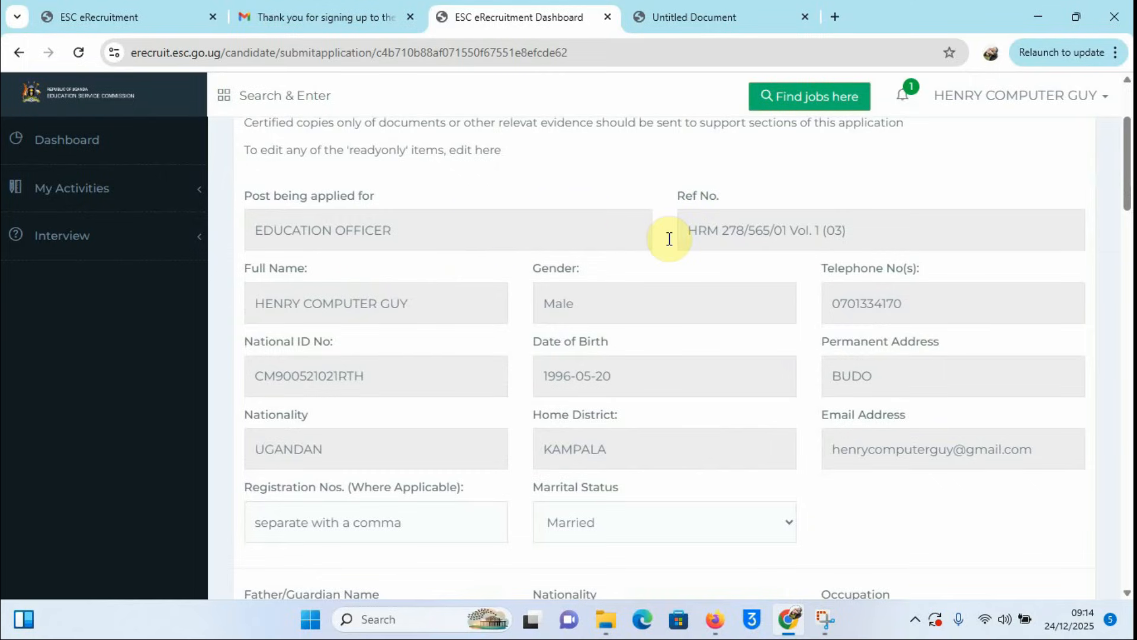
pyautogui.scroll(-1, 680, 267)
pyautogui.scroll(-7, 678, 267)
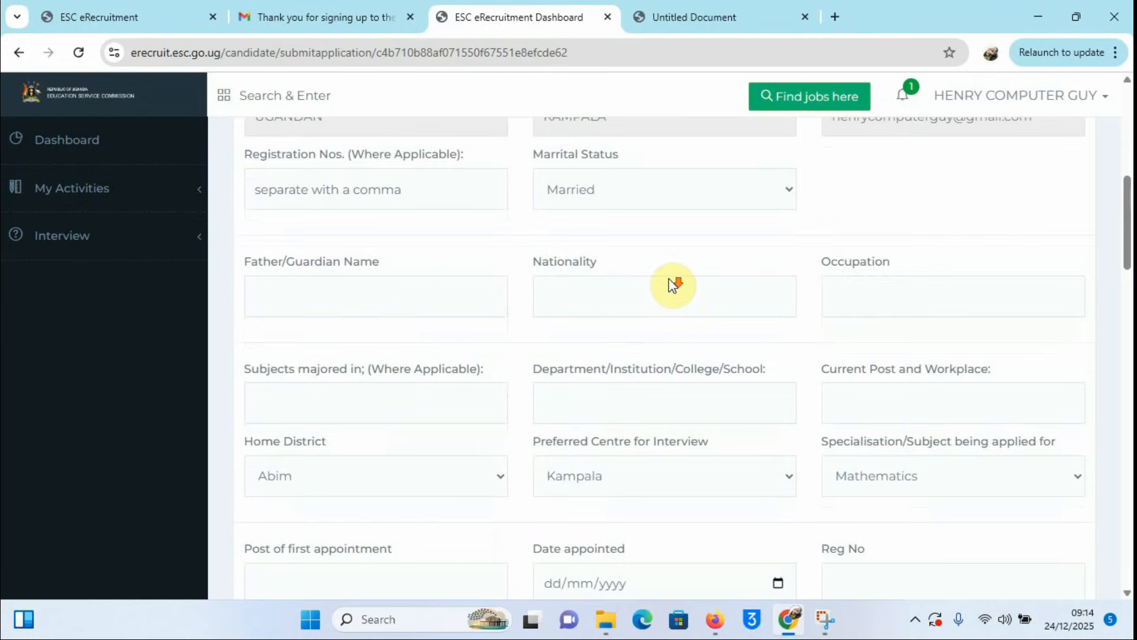
pyautogui.scroll(2, 670, 278)
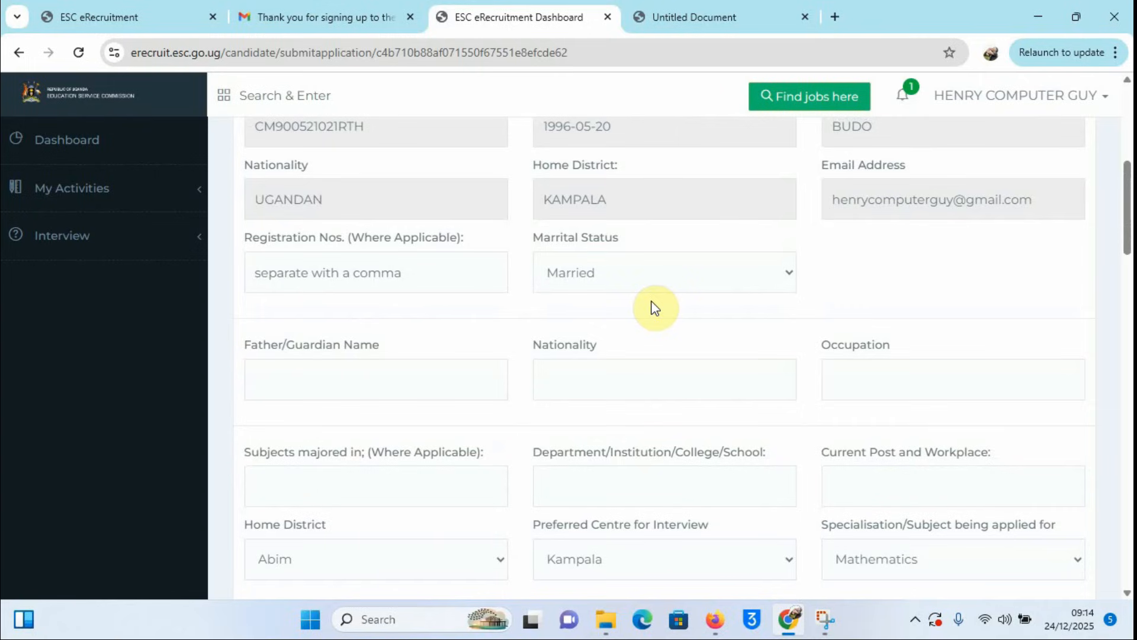
pyautogui.click(338, 279)
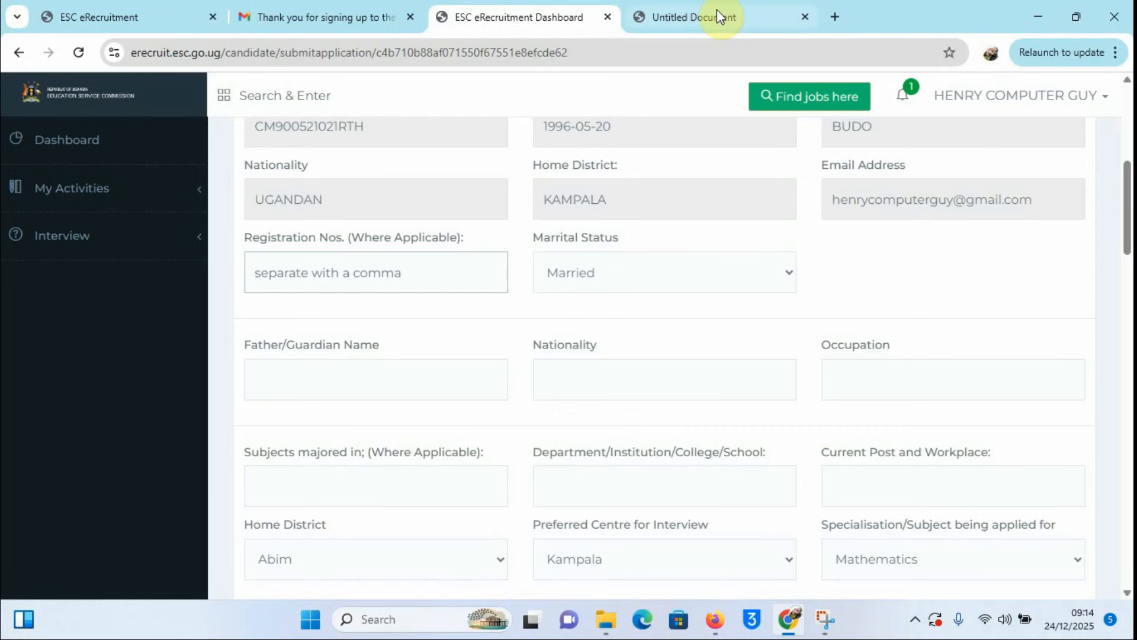
# Step: Check the registration number on the certificate screenshot and keep marital status as Married
pyautogui.click(824, 619)
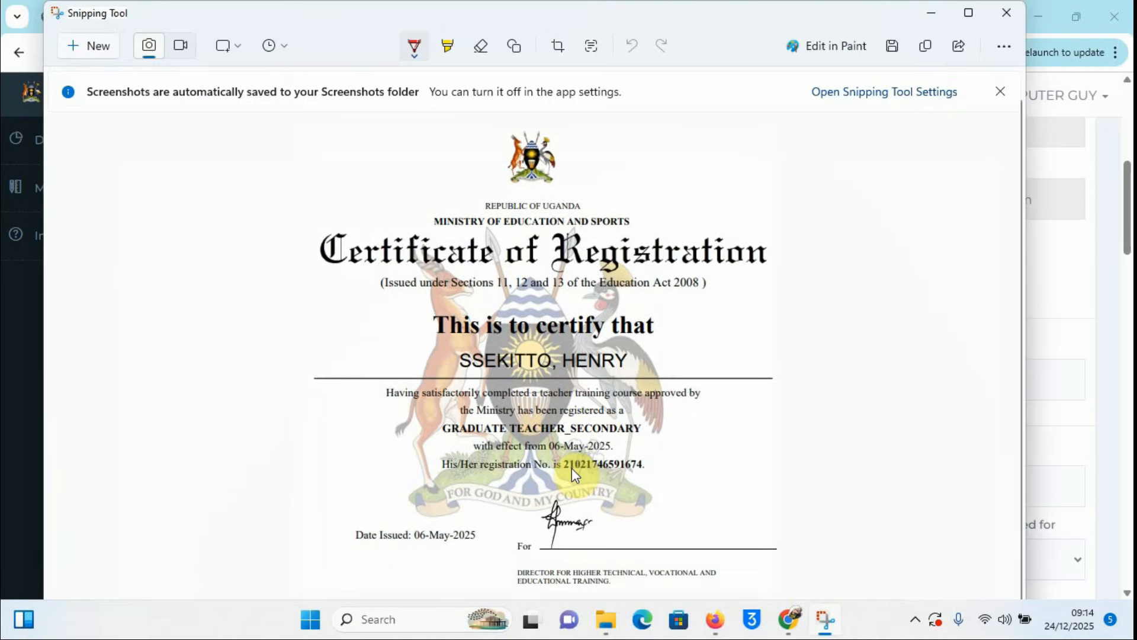
pyautogui.click(927, 10)
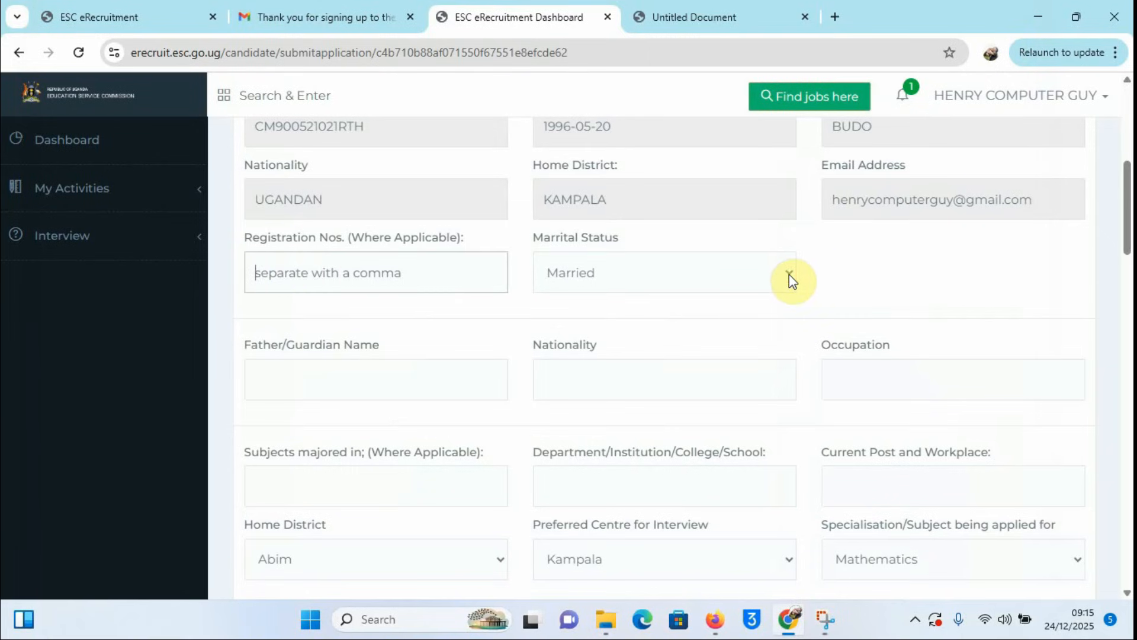
pyautogui.click(789, 275)
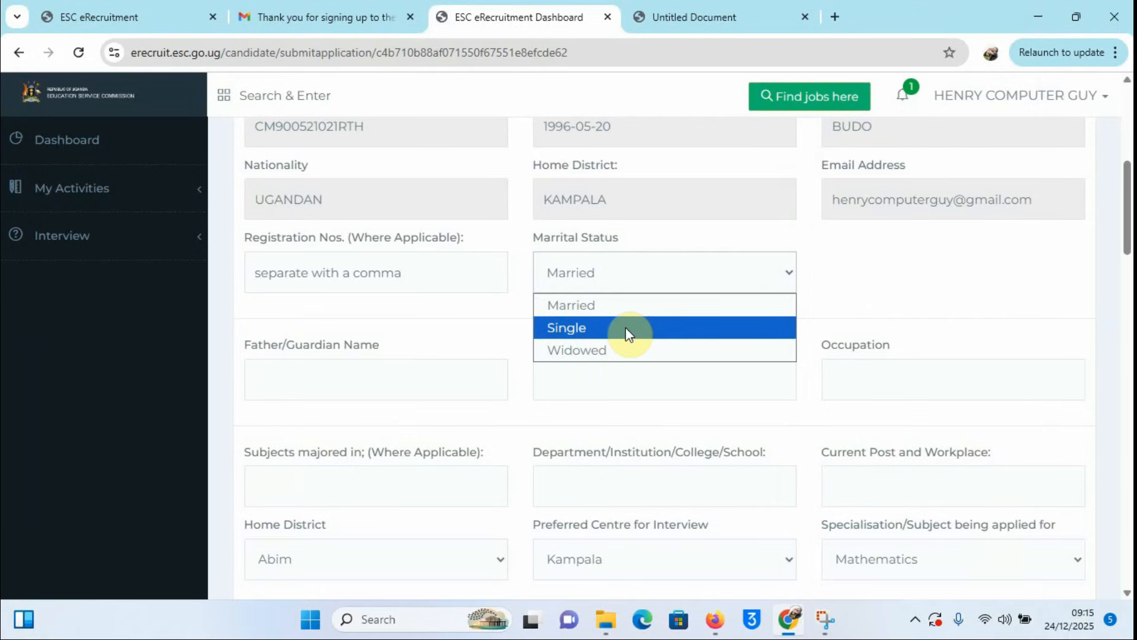
pyautogui.click(623, 305)
pyautogui.scroll(-1, 697, 376)
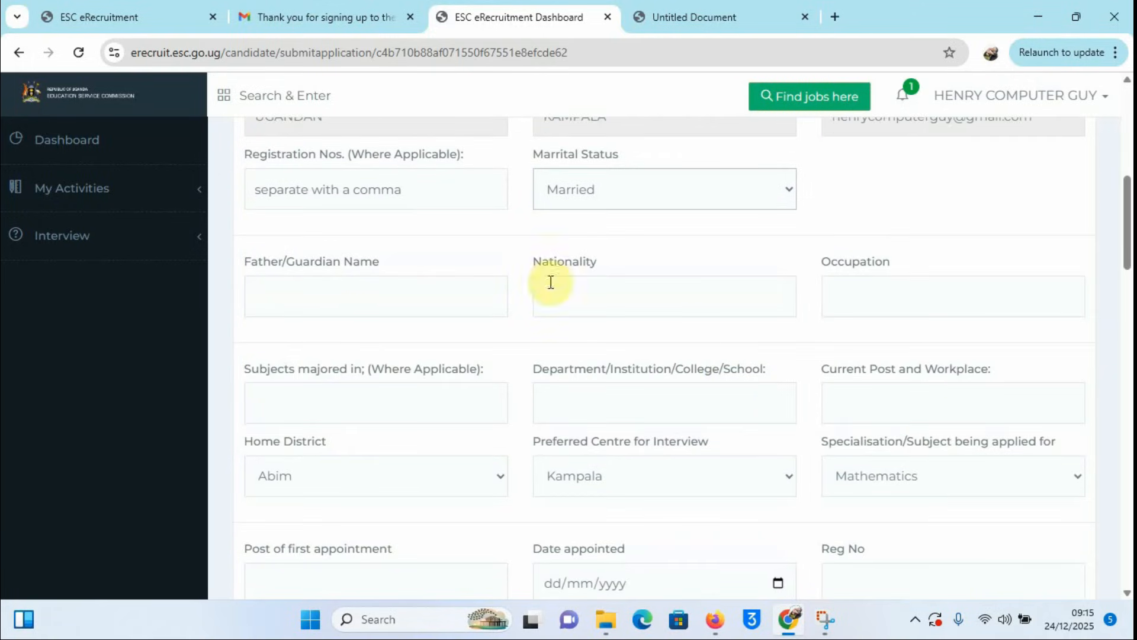
# Step: Fill in the father's name, nationality UGANDAN, occupation and major subject ICT
pyautogui.click(276, 296)
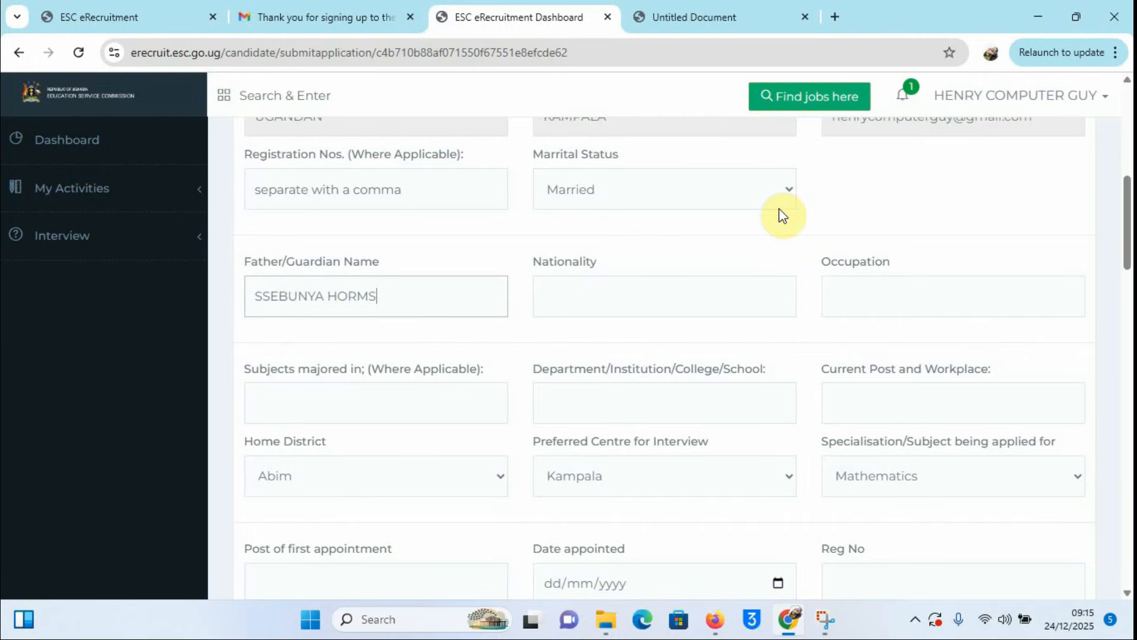
pyautogui.click(622, 293)
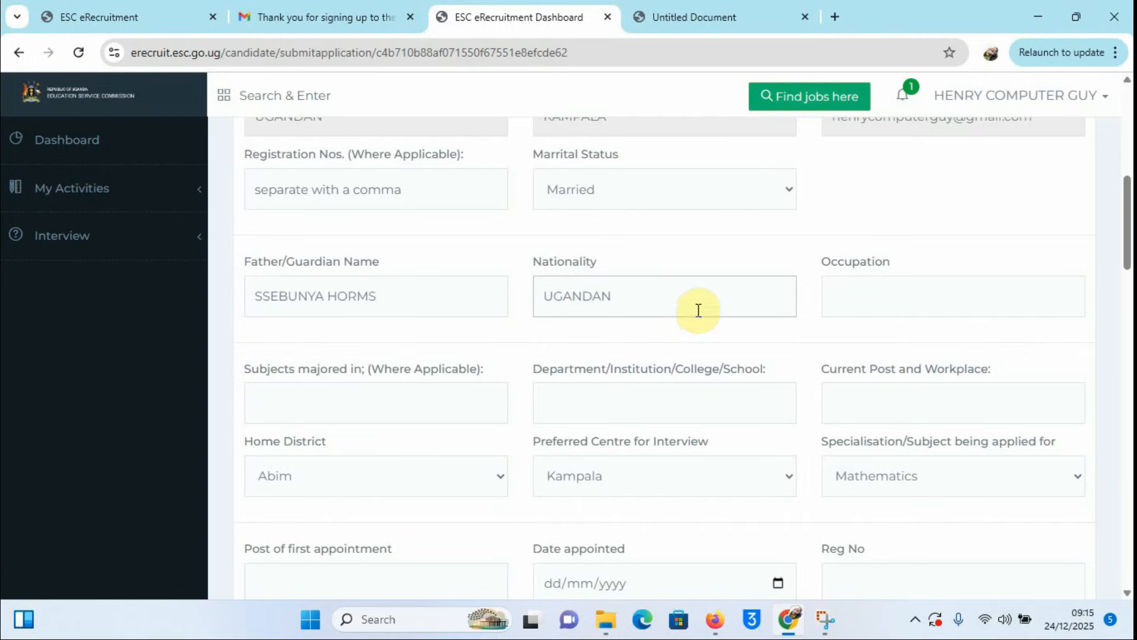
pyautogui.click(890, 296)
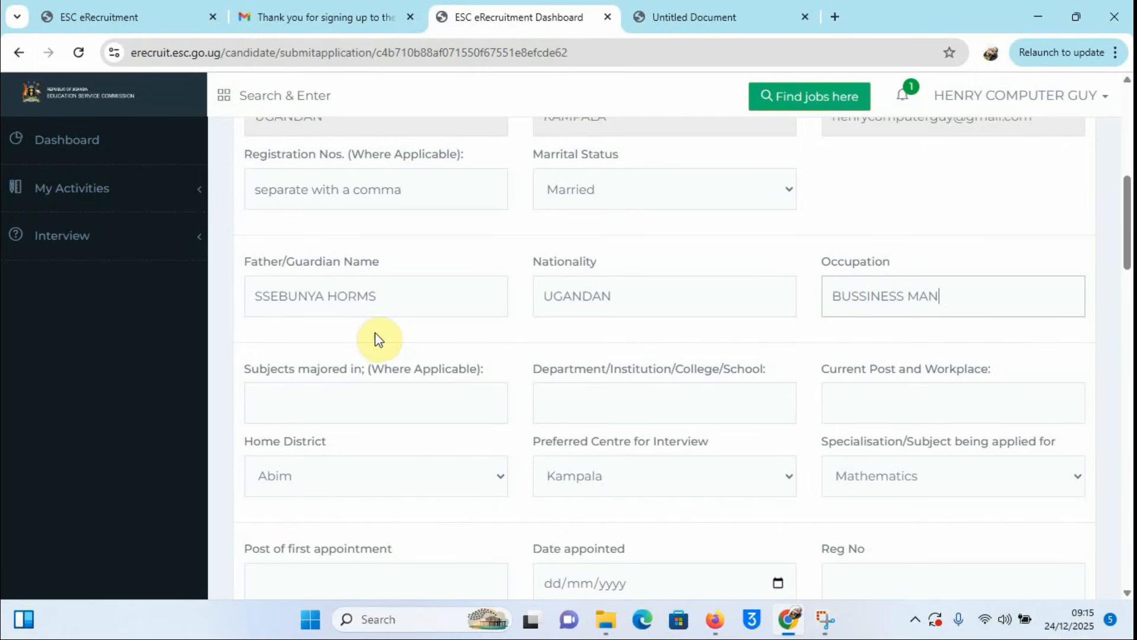
pyautogui.scroll(-1, 456, 394)
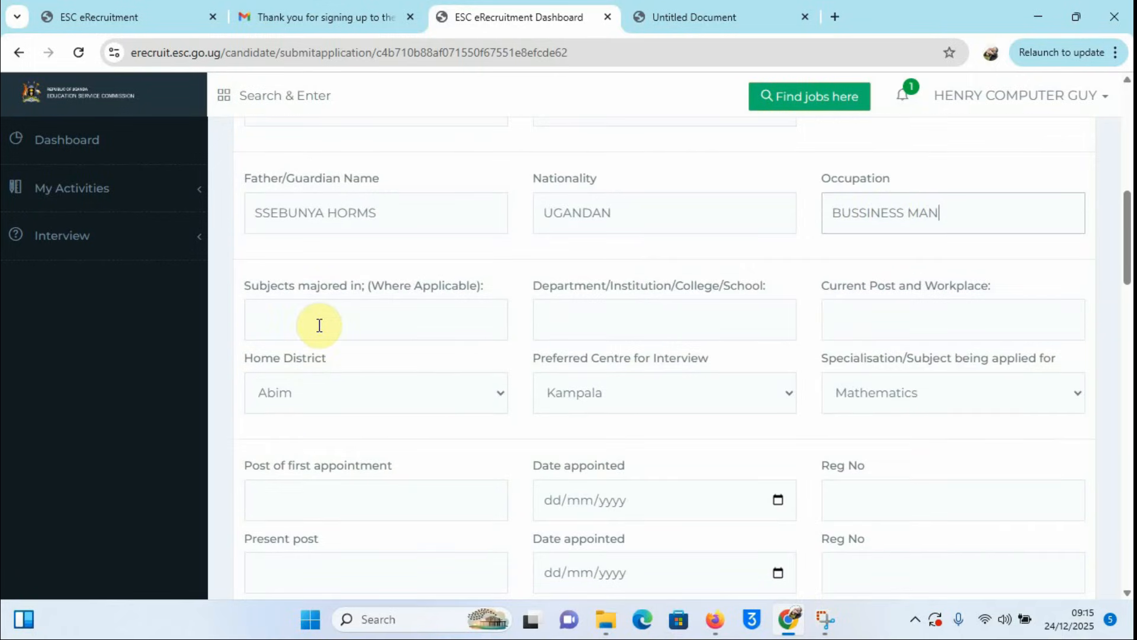
pyautogui.click(288, 321)
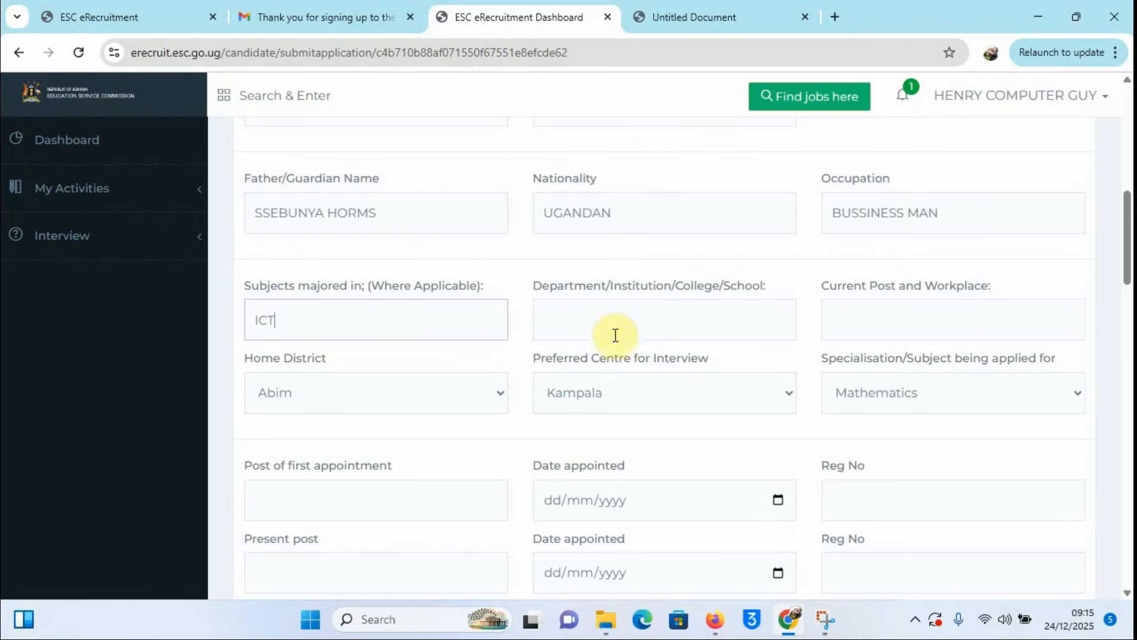
# Step: Enter institution KAMPALA UNIVERSITY, fixing the UNIVERISTY typo, and current workplace KITEBI SS
pyautogui.click(594, 324)
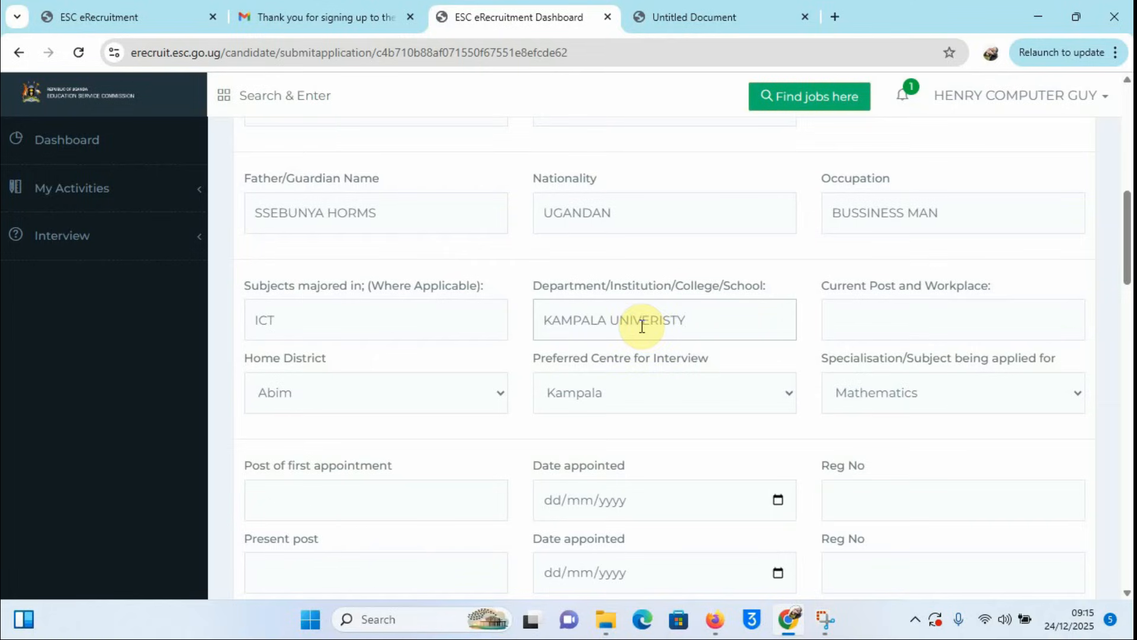
pyautogui.click(662, 321)
pyautogui.press('Delete')
pyautogui.click(666, 323)
pyautogui.write('I')
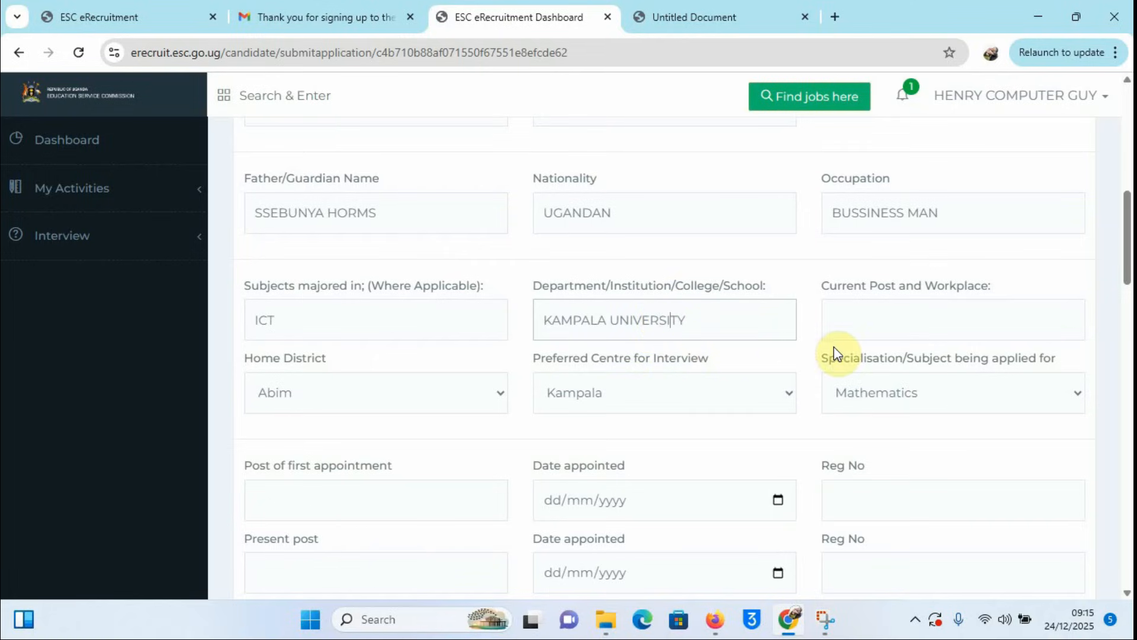
pyautogui.click(913, 322)
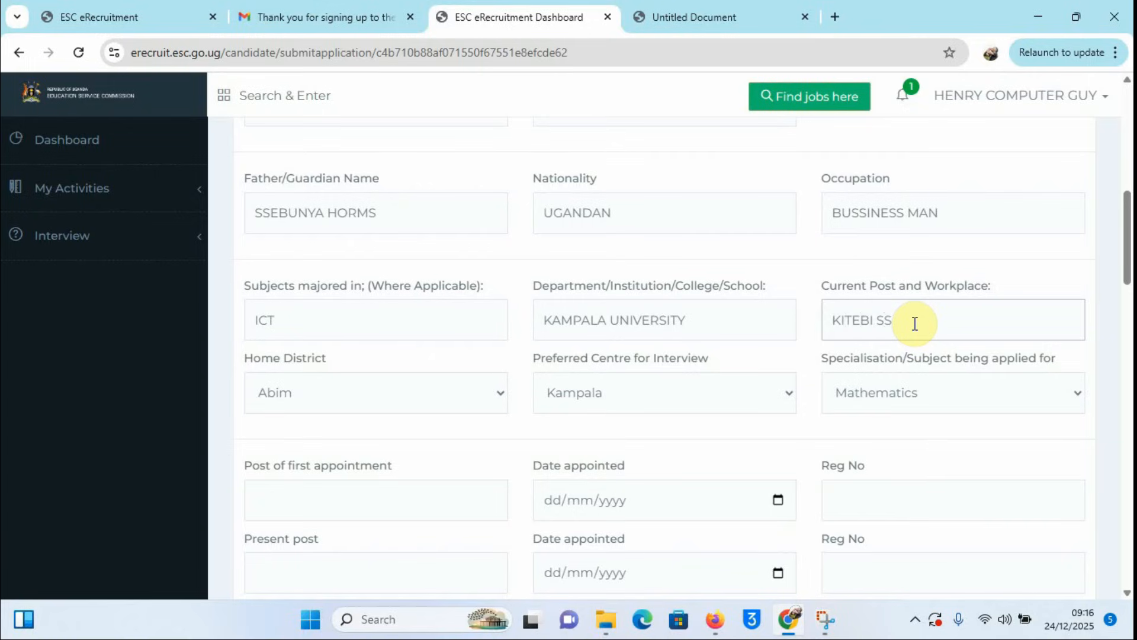
# Step: Set the home district to Kampala
pyautogui.scroll(-3, 508, 333)
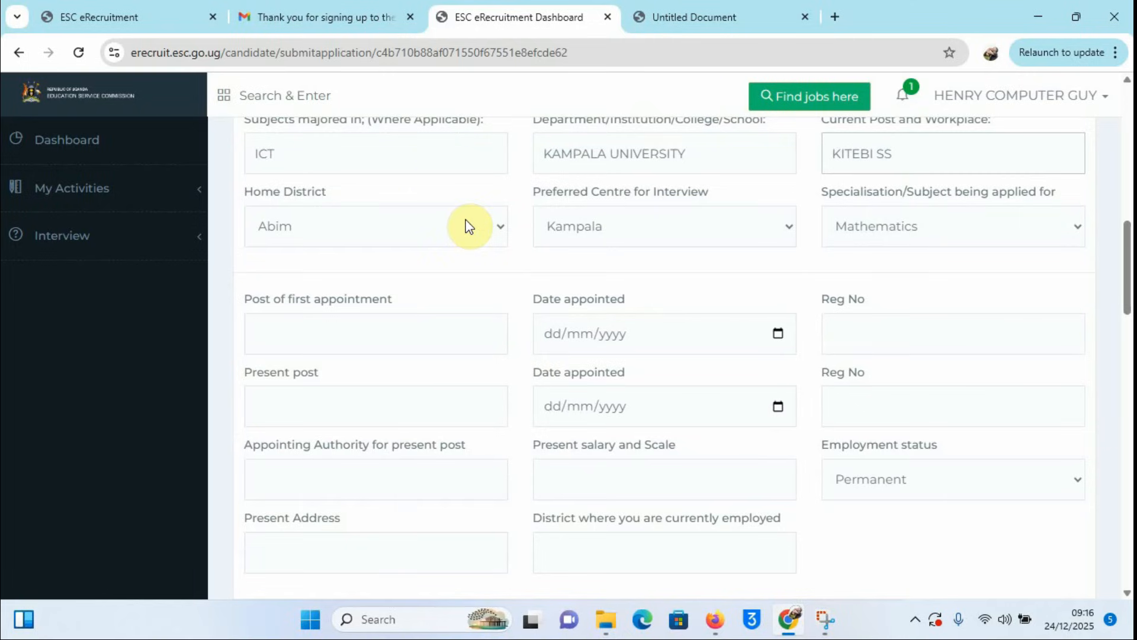
pyautogui.click(495, 224)
pyautogui.scroll(-10, 411, 324)
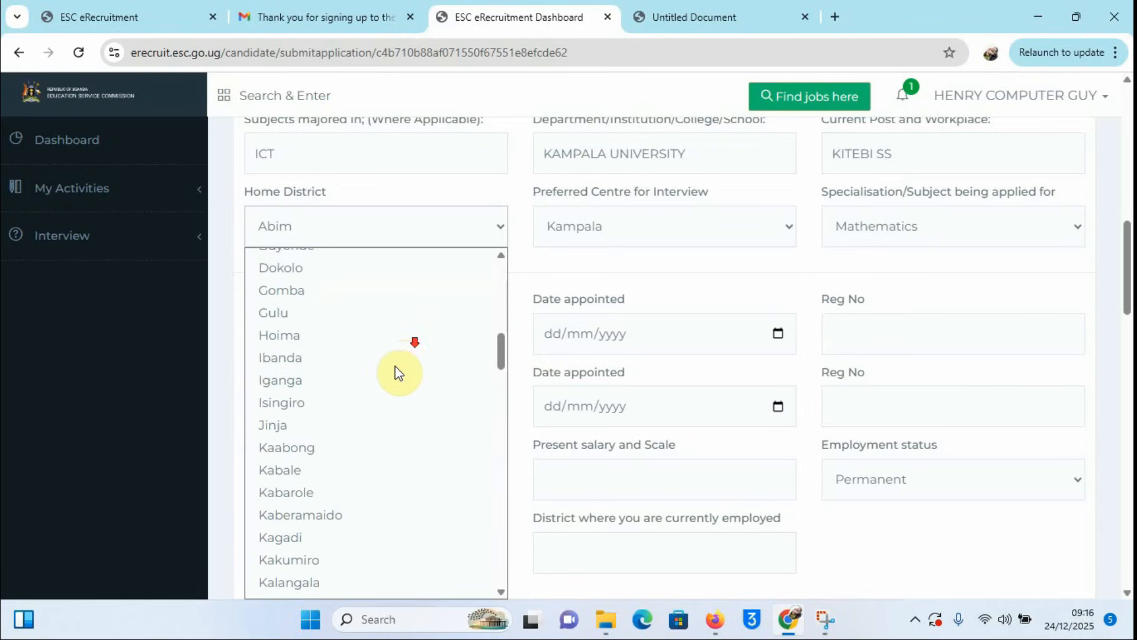
pyautogui.scroll(-5, 302, 521)
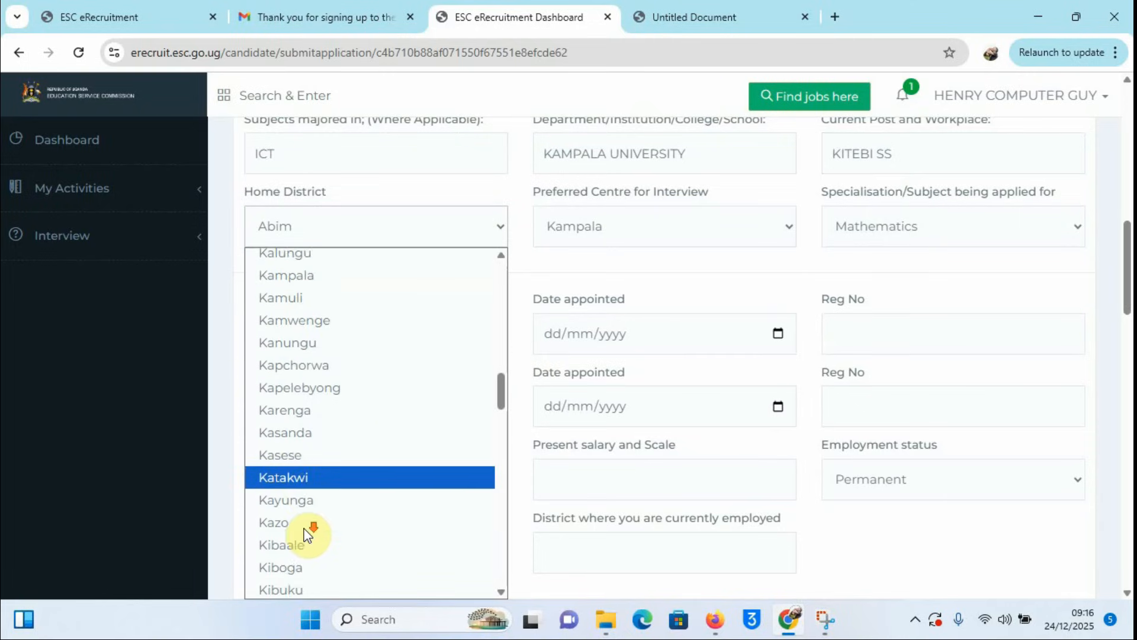
pyautogui.scroll(-3, 295, 503)
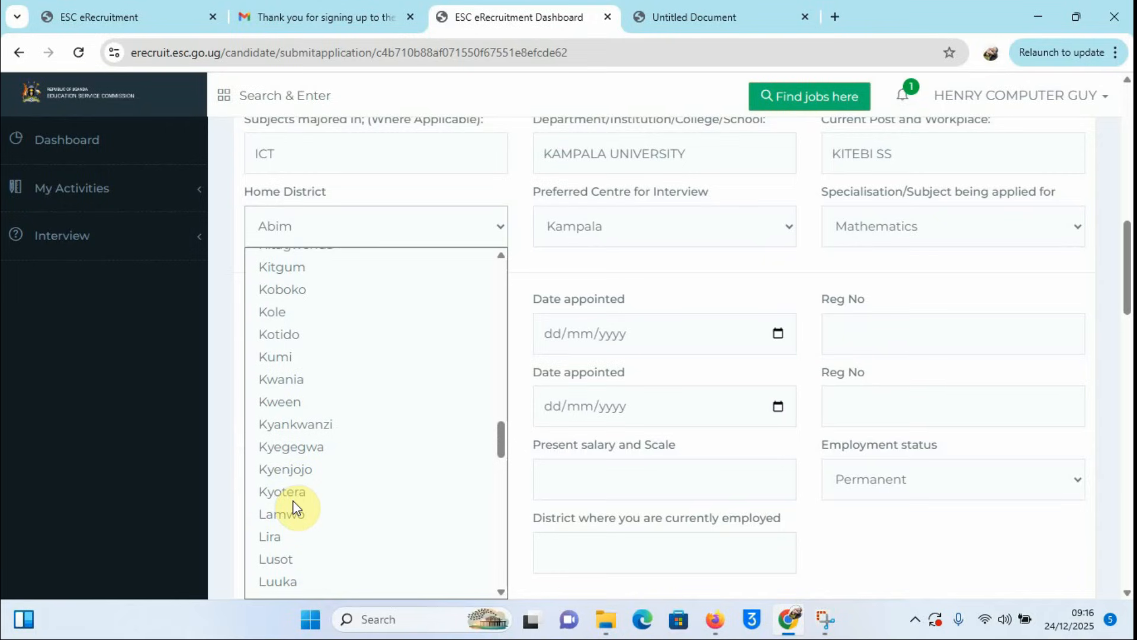
pyautogui.scroll(8, 302, 390)
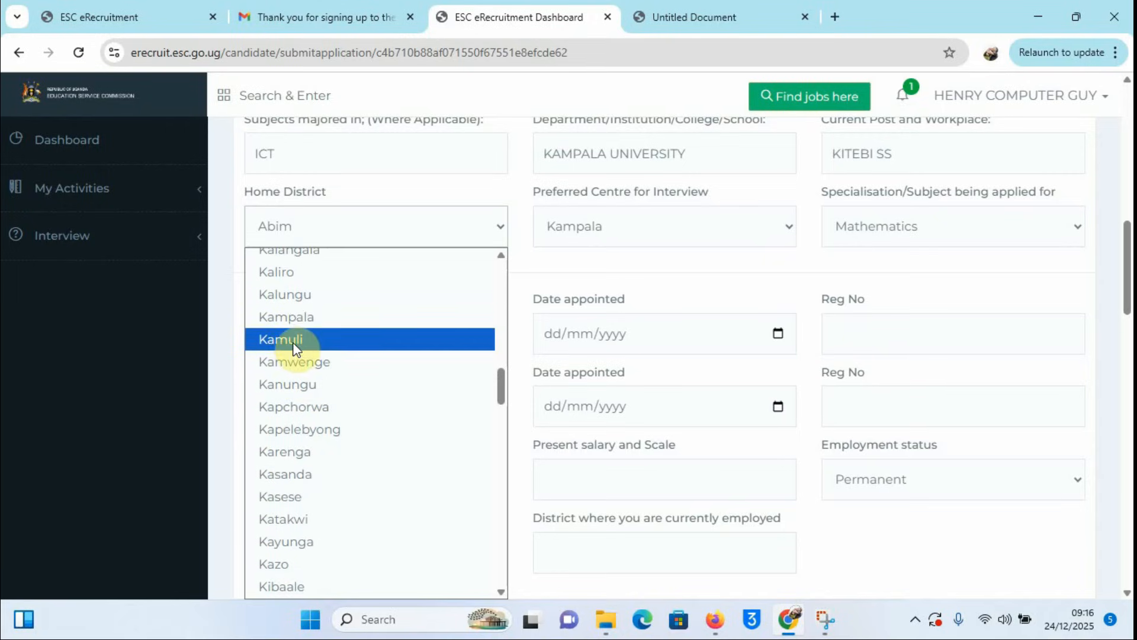
pyautogui.click(287, 317)
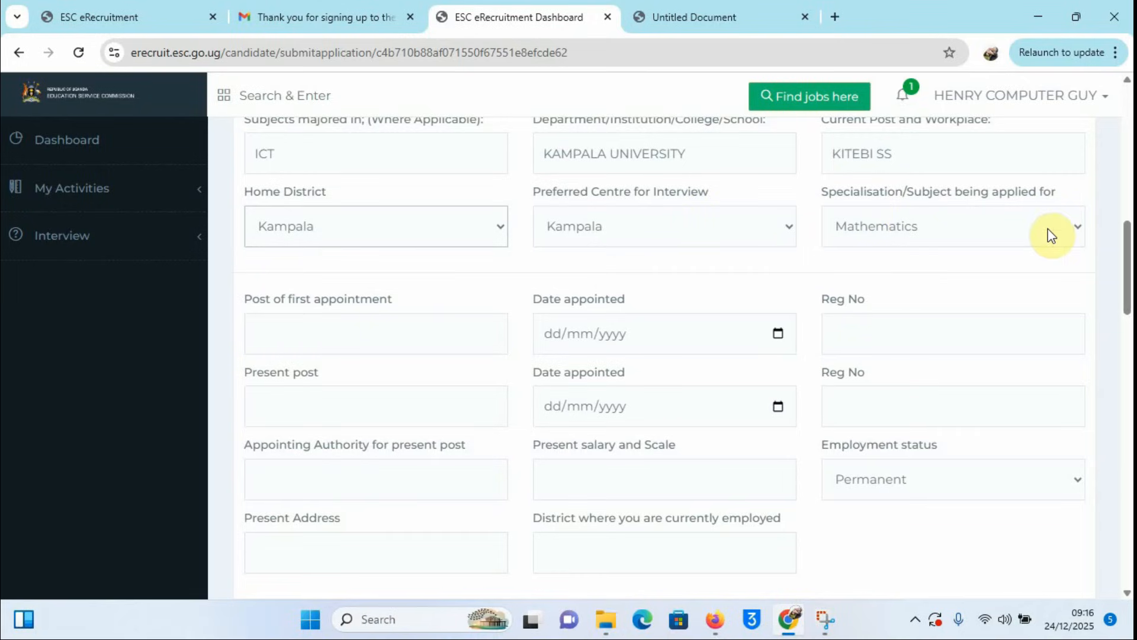
# Step: Change the specialisation applied for from Mathematics to ICT (Computer)
pyautogui.click(1079, 229)
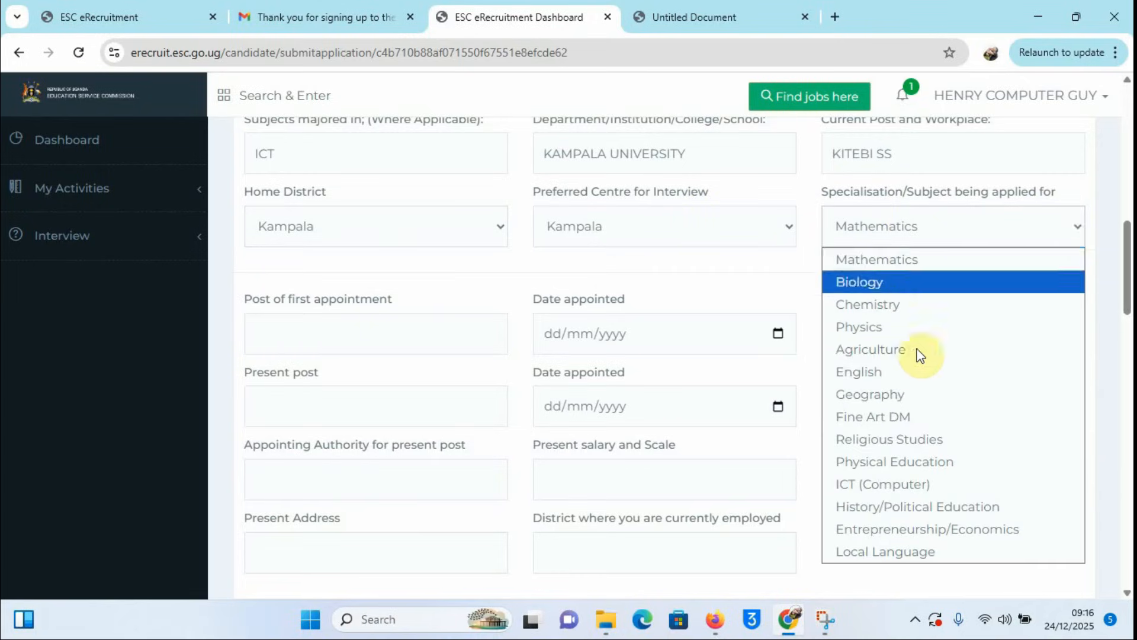
pyautogui.click(883, 483)
pyautogui.scroll(-1, 523, 360)
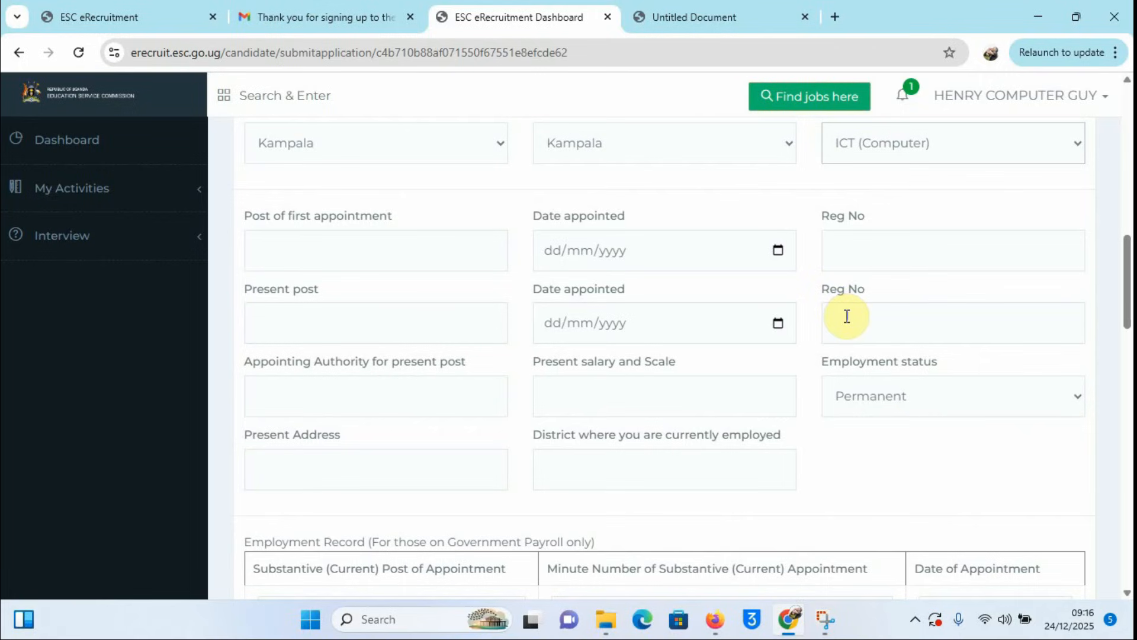
pyautogui.scroll(-4, 756, 353)
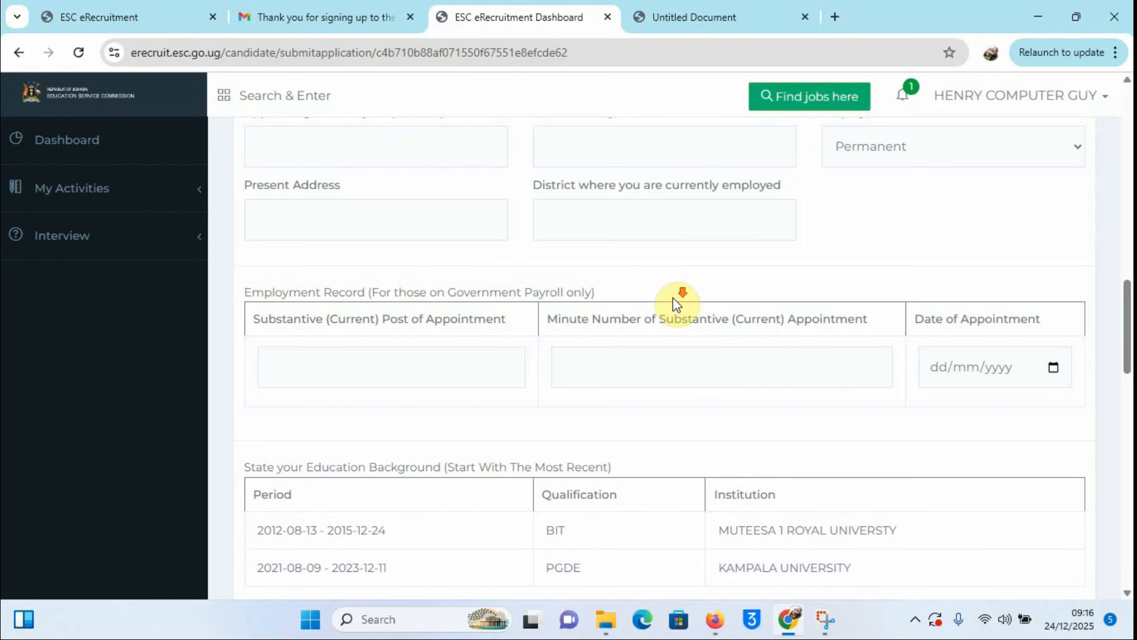
pyautogui.scroll(-3, 675, 304)
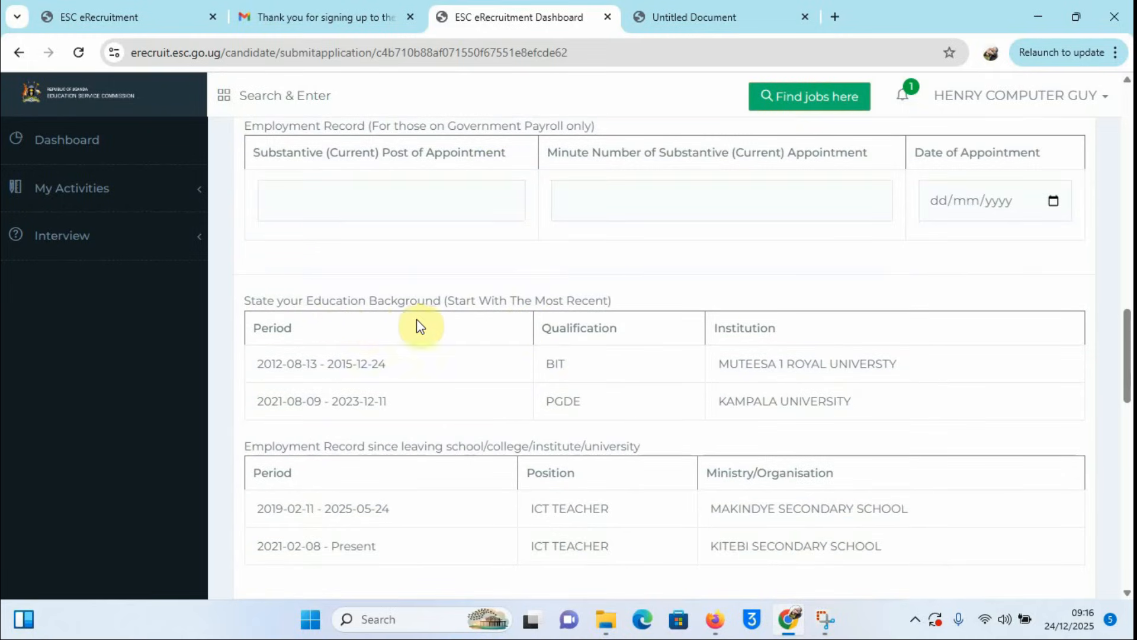
pyautogui.scroll(-2, 338, 322)
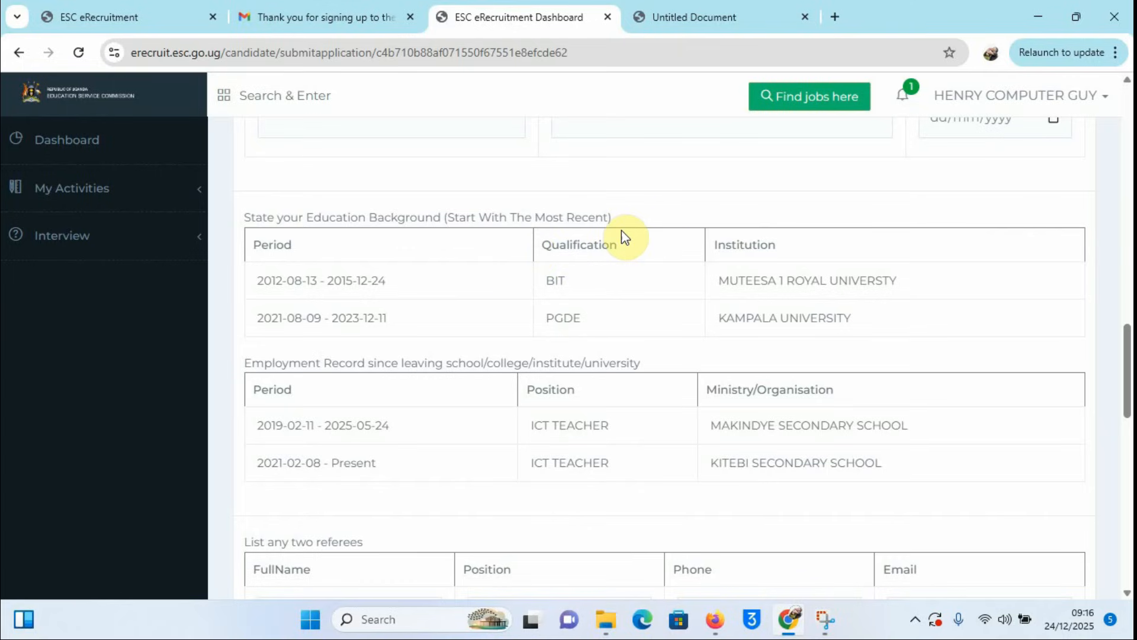
pyautogui.scroll(3, 636, 302)
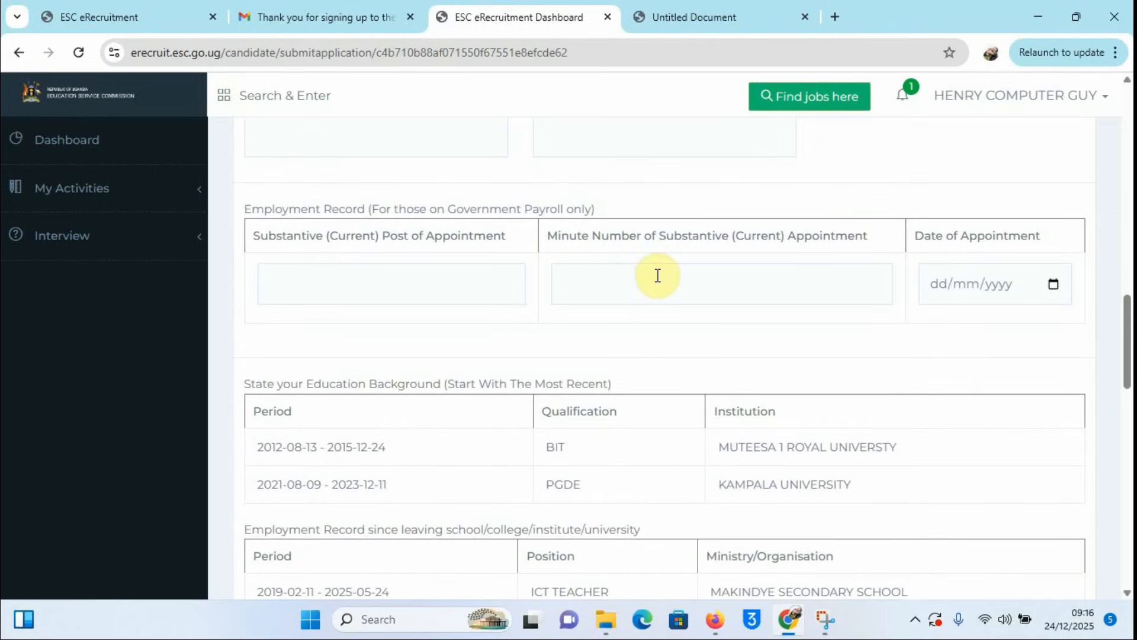
pyautogui.scroll(-4, 657, 276)
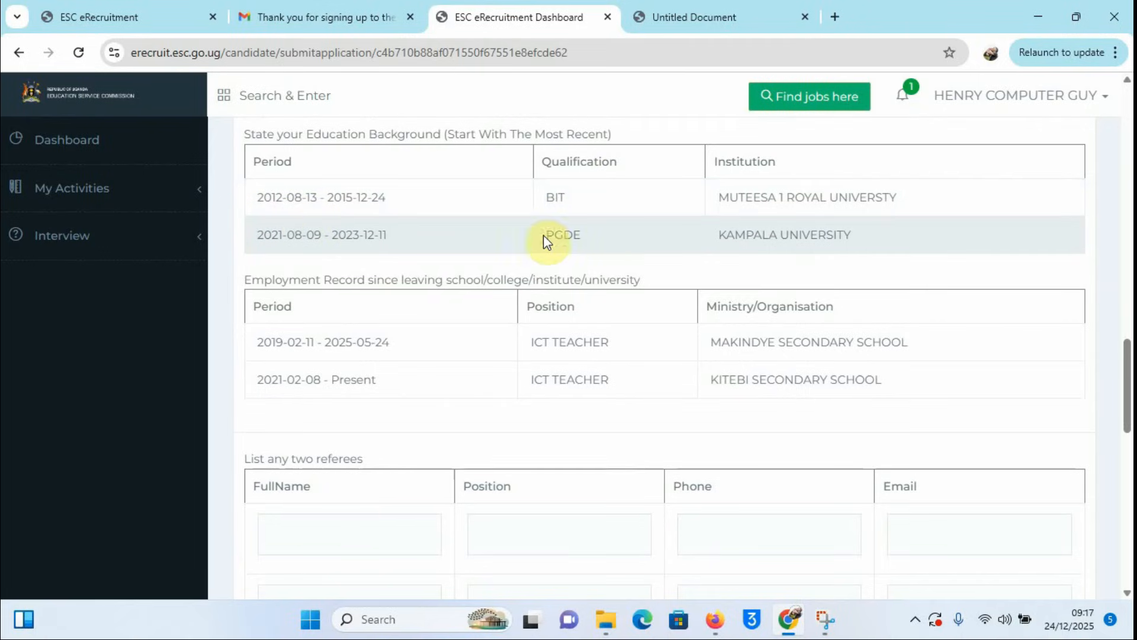
pyautogui.scroll(-2, 637, 248)
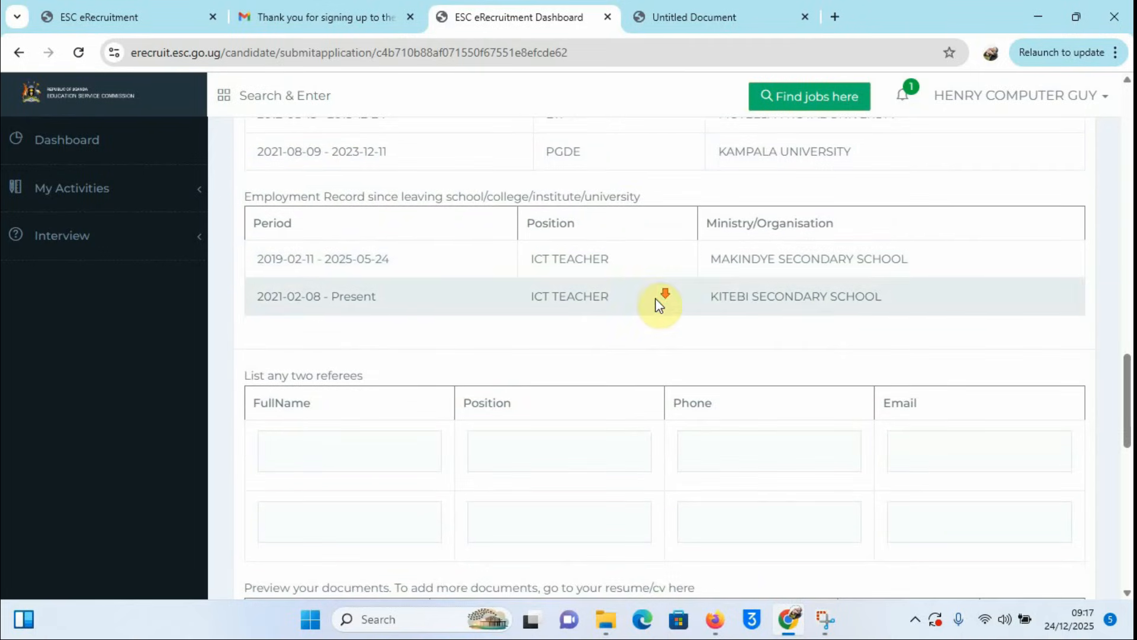
pyautogui.scroll(-2, 655, 300)
pyautogui.scroll(-1, 656, 298)
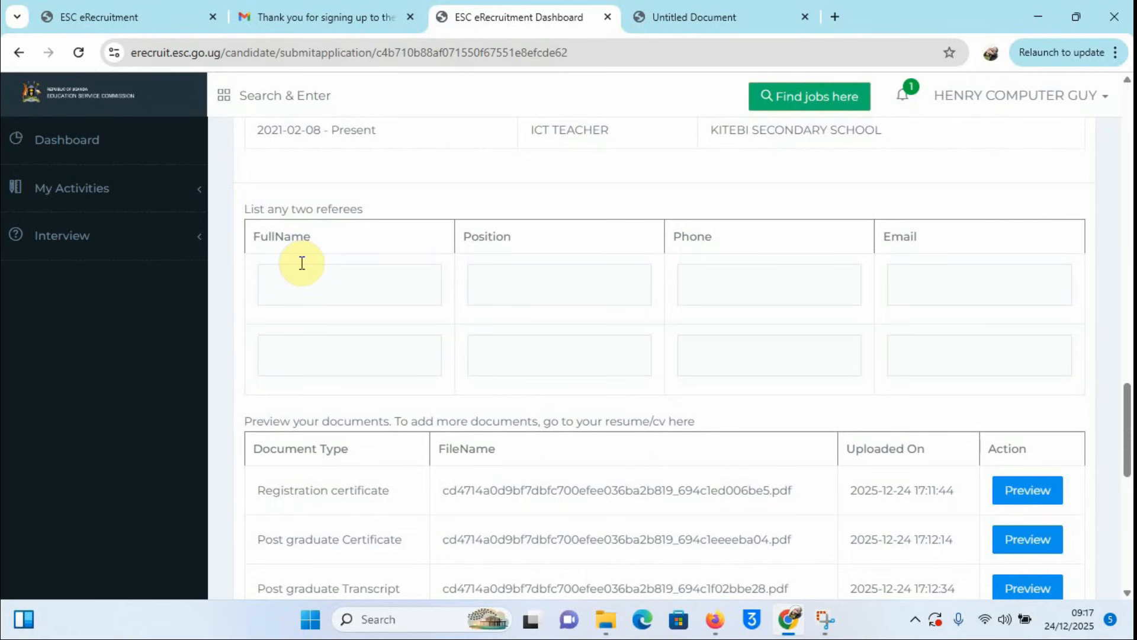
pyautogui.click(302, 344)
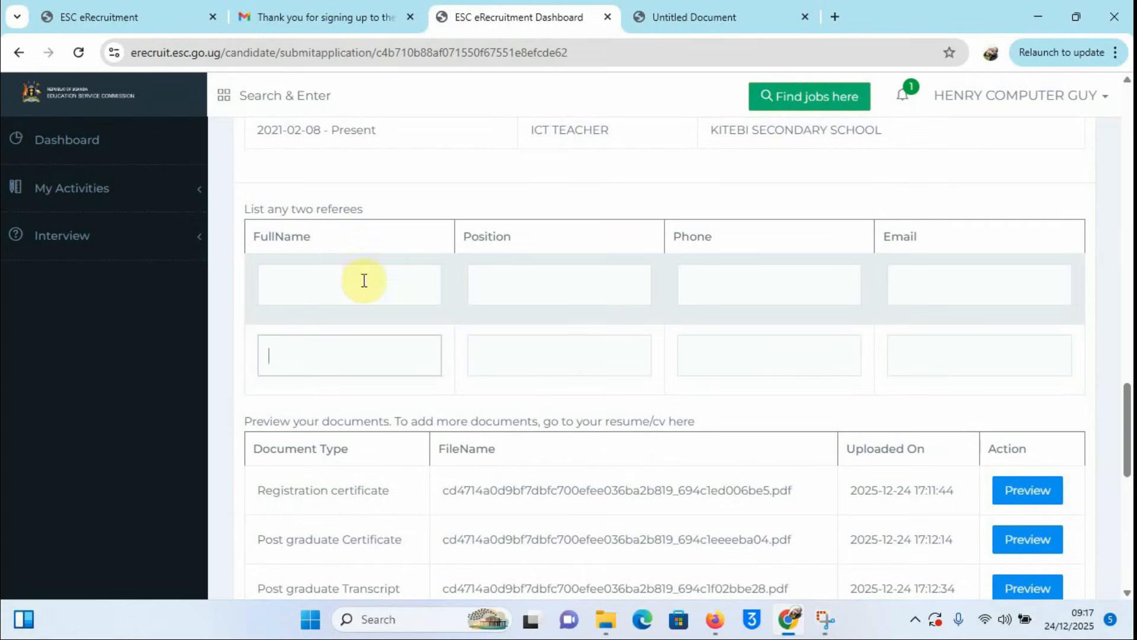
pyautogui.click(308, 285)
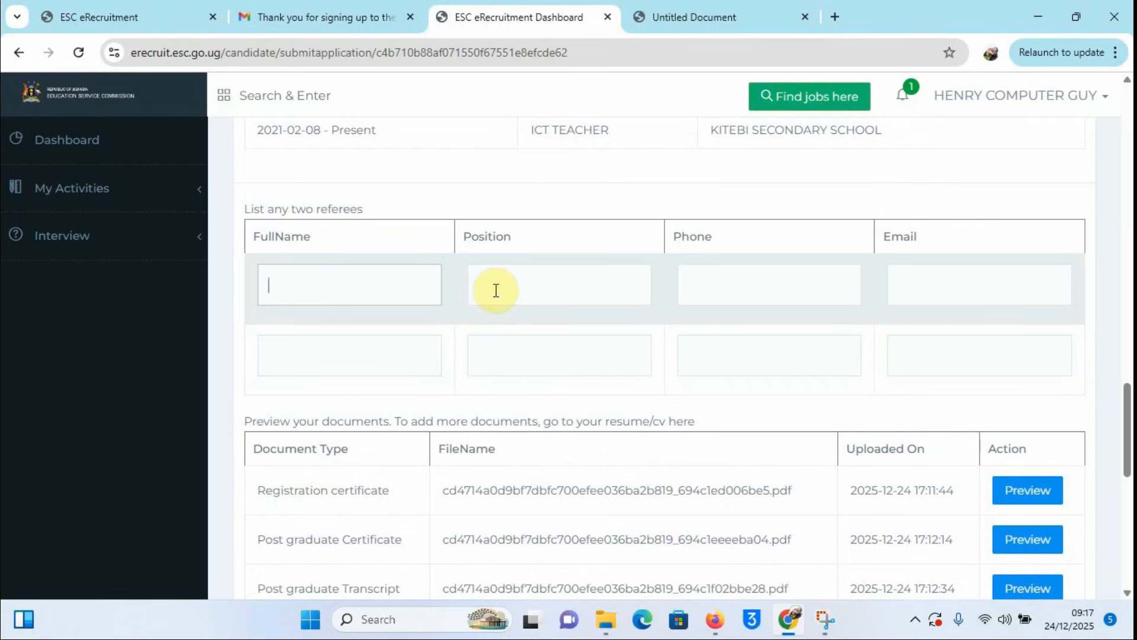
pyautogui.click(539, 285)
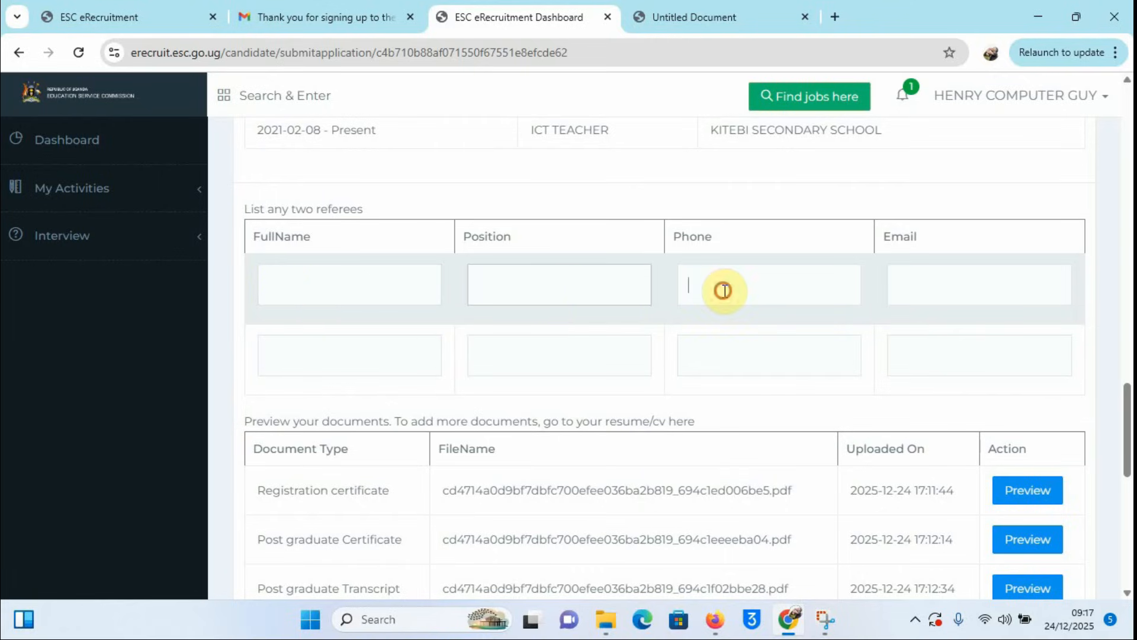
pyautogui.click(925, 284)
pyautogui.click(326, 353)
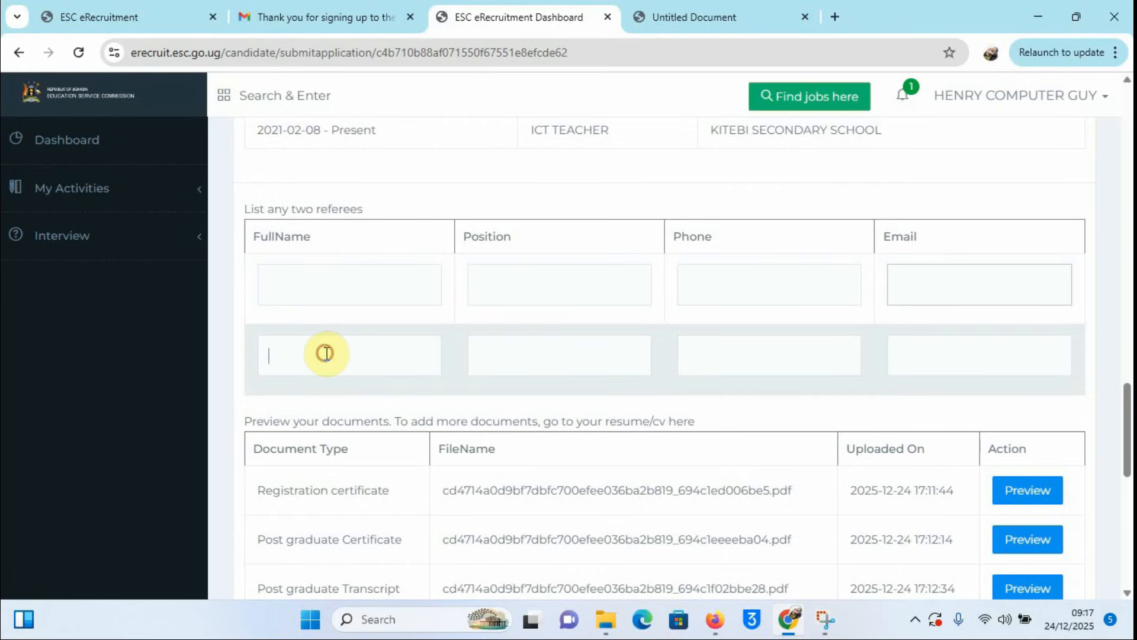
pyautogui.click(517, 350)
pyautogui.click(807, 353)
pyautogui.click(942, 347)
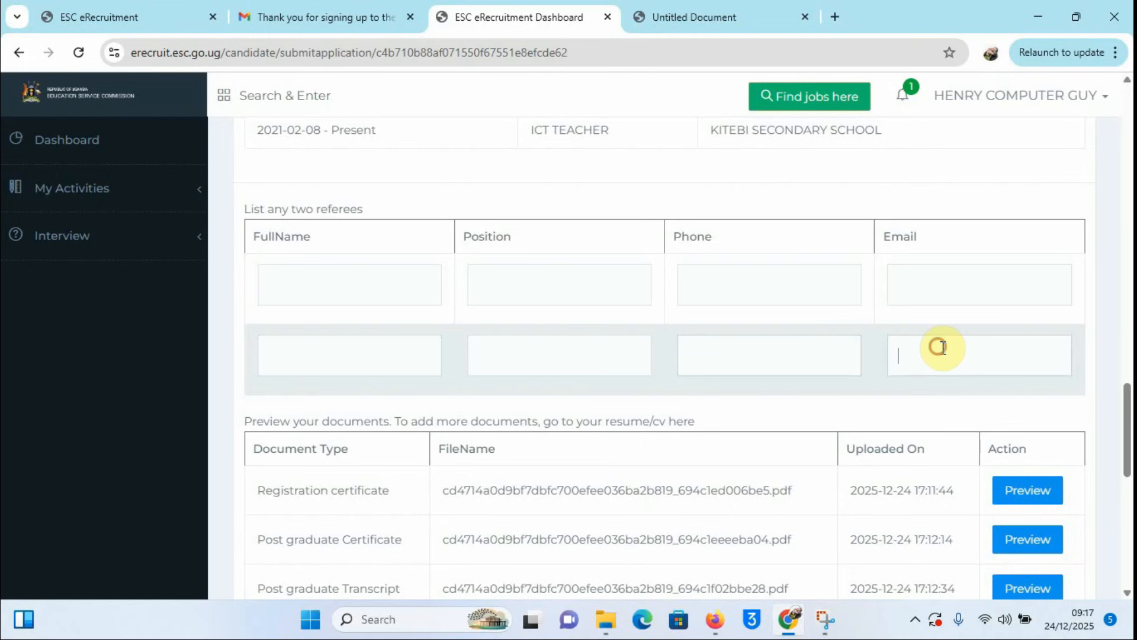
pyautogui.scroll(-5, 665, 338)
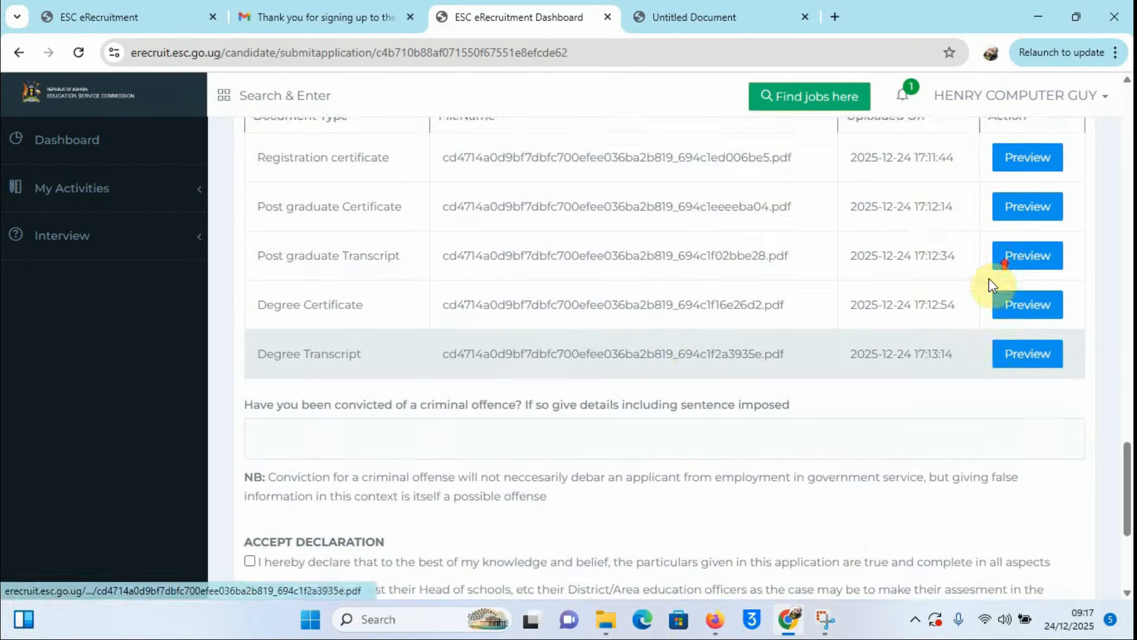
# Step: Tick the 'I hereby declare…' checkbox above Save Draft and Submit Application
pyautogui.scroll(3, 989, 267)
pyautogui.scroll(-6, 993, 404)
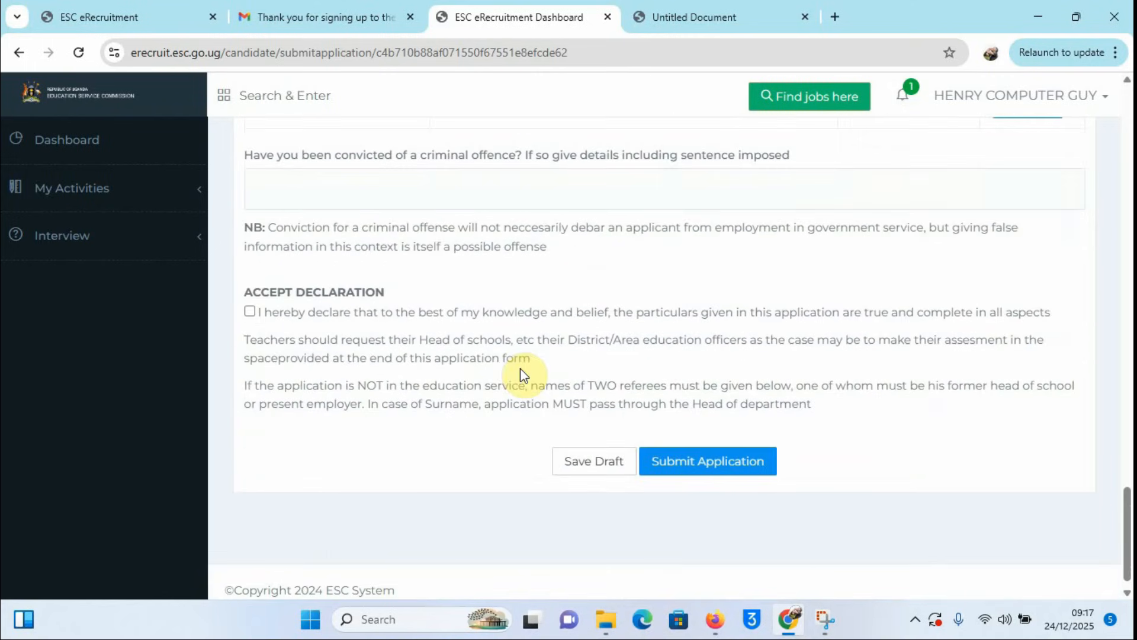
pyautogui.click(250, 312)
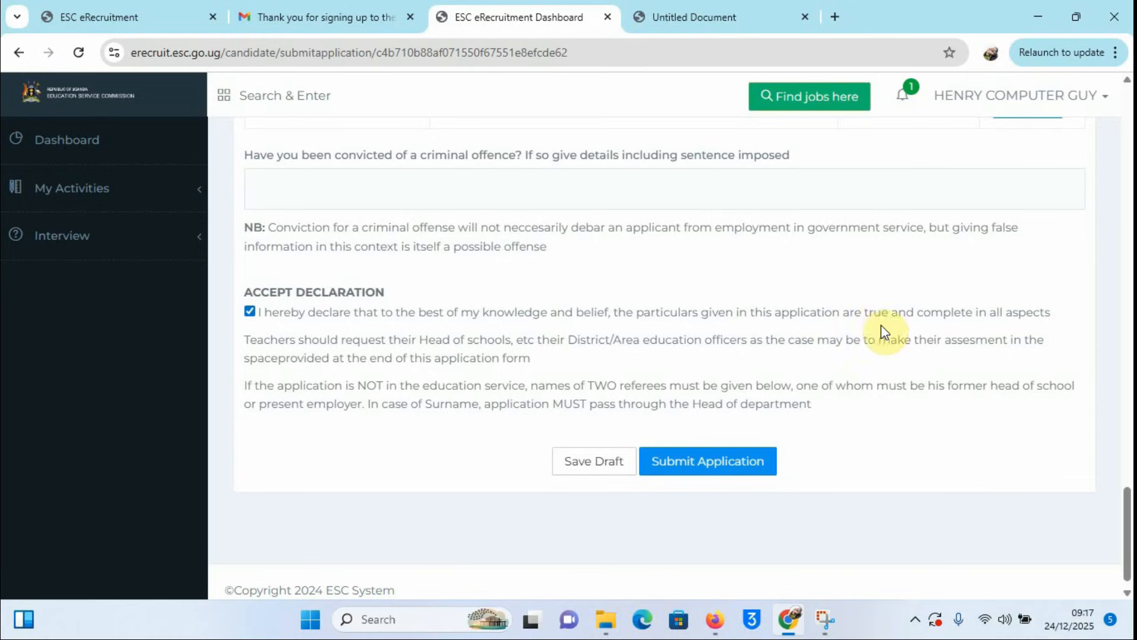
pyautogui.scroll(3, 711, 333)
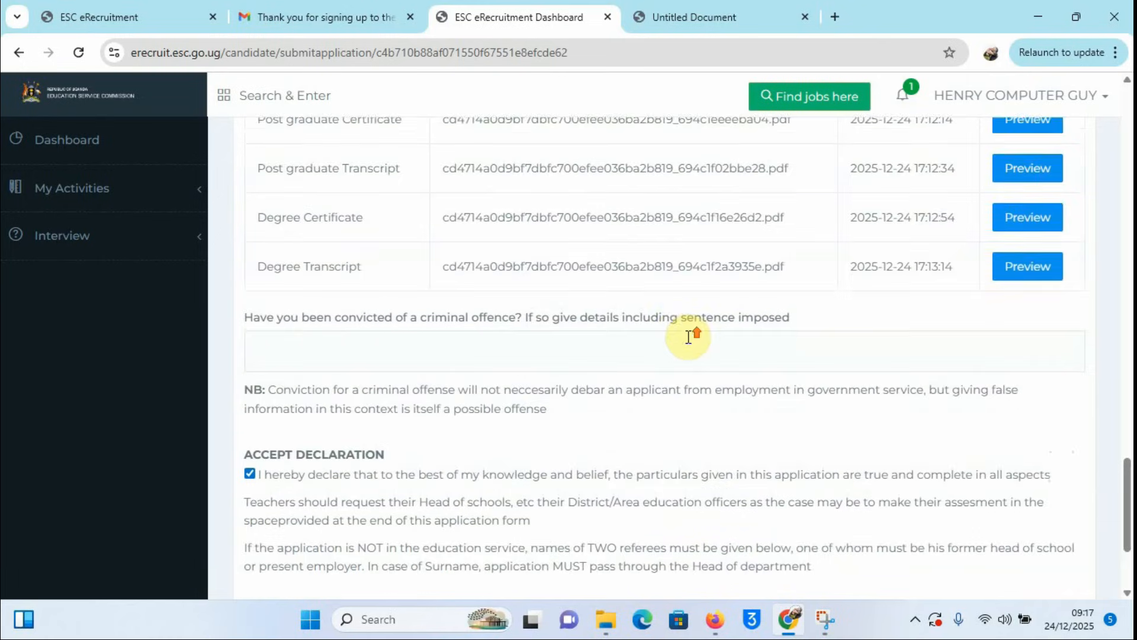
pyautogui.scroll(3, 648, 332)
pyautogui.scroll(-3, 644, 326)
pyautogui.scroll(2, 643, 326)
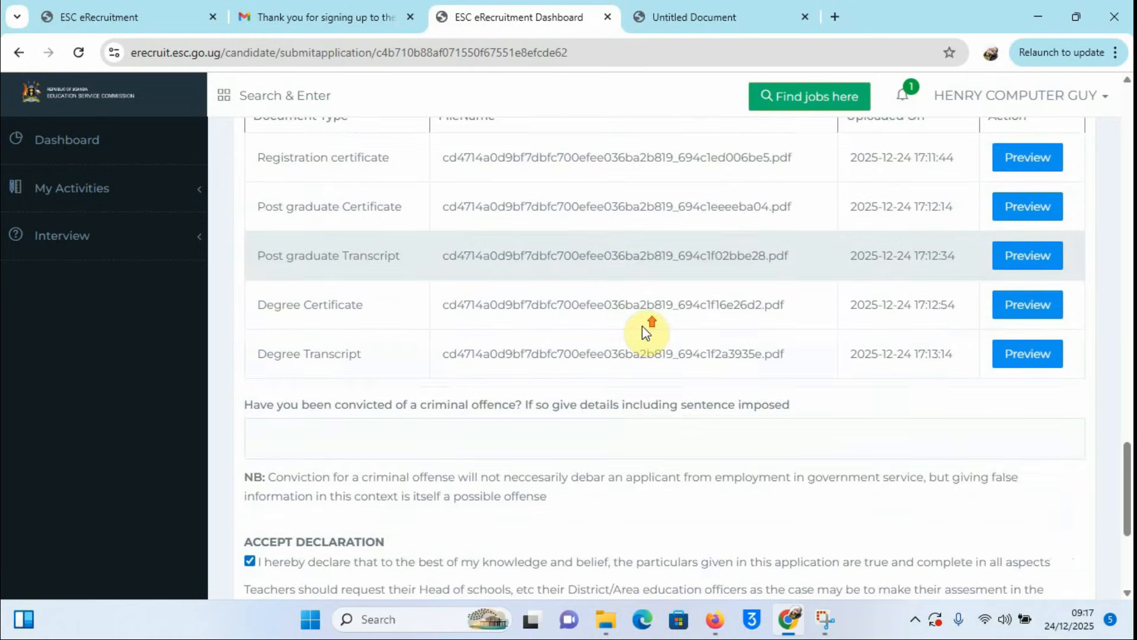
pyautogui.scroll(5, 646, 329)
pyautogui.scroll(-10, 645, 329)
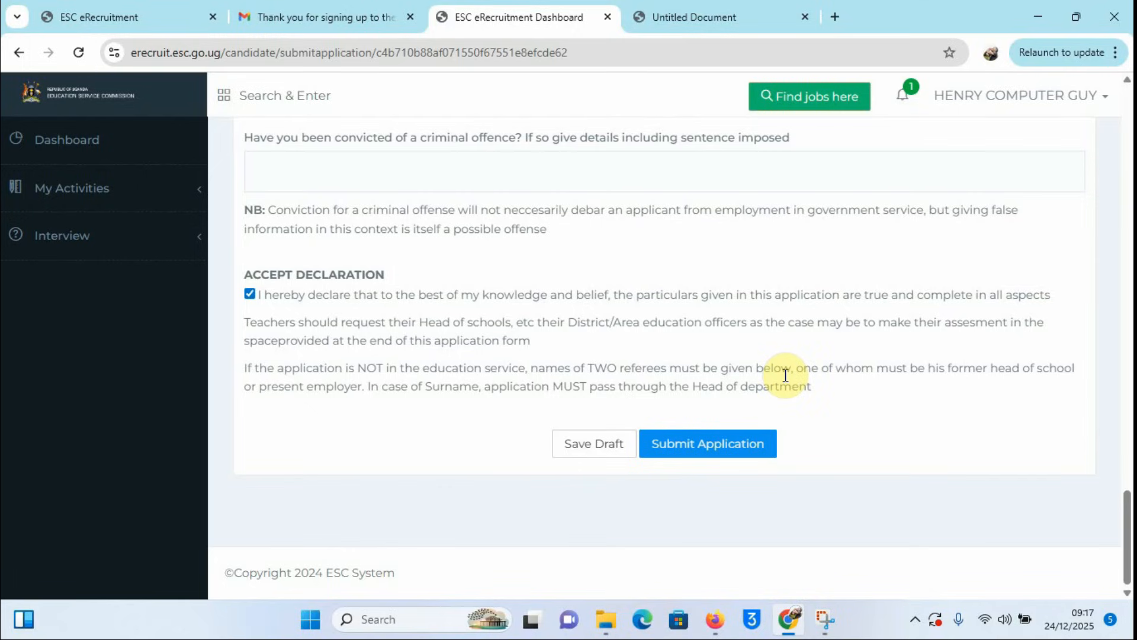
# Step: Scroll to the top of the Education Officer form and open the user-name Profile/Logout menu
pyautogui.scroll(4, 782, 379)
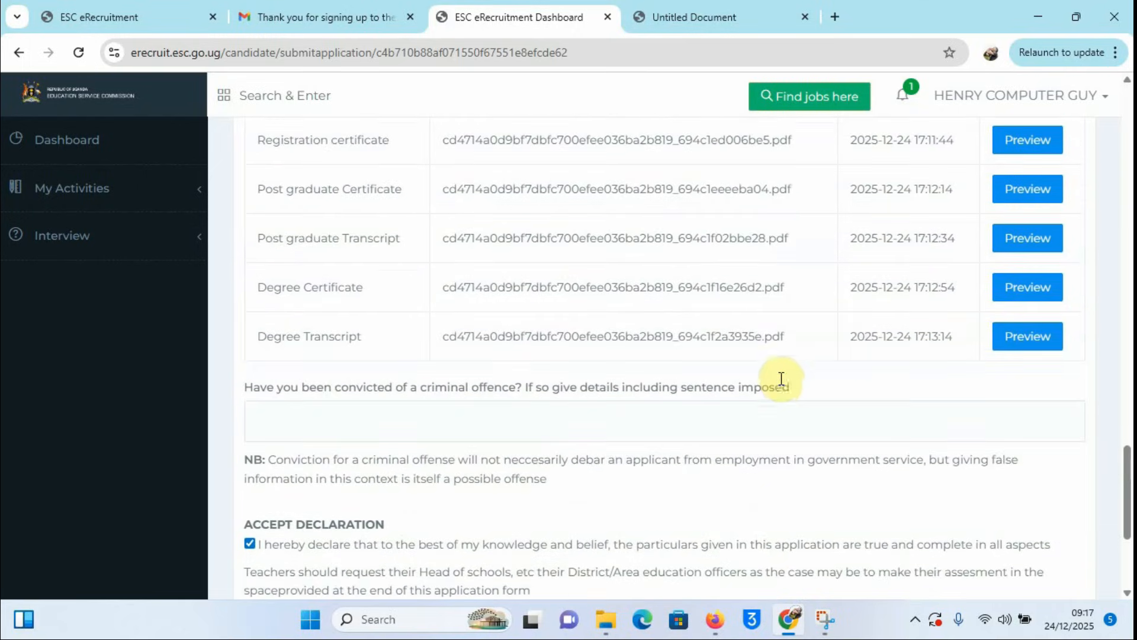
pyautogui.scroll(10, 782, 379)
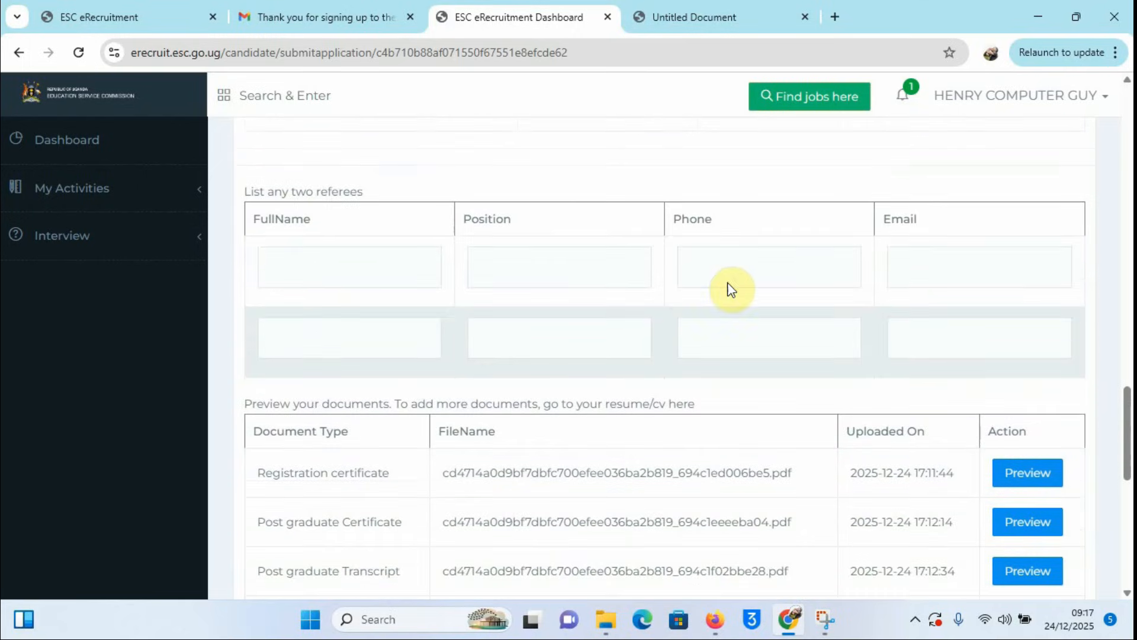
pyautogui.scroll(8, 811, 349)
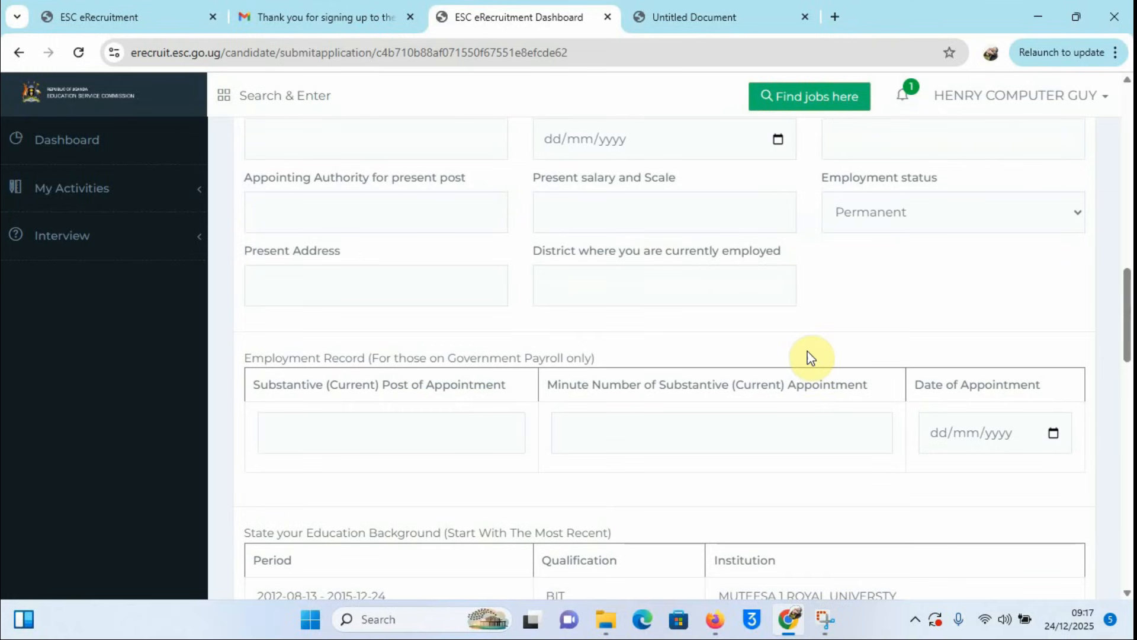
pyautogui.scroll(5, 811, 359)
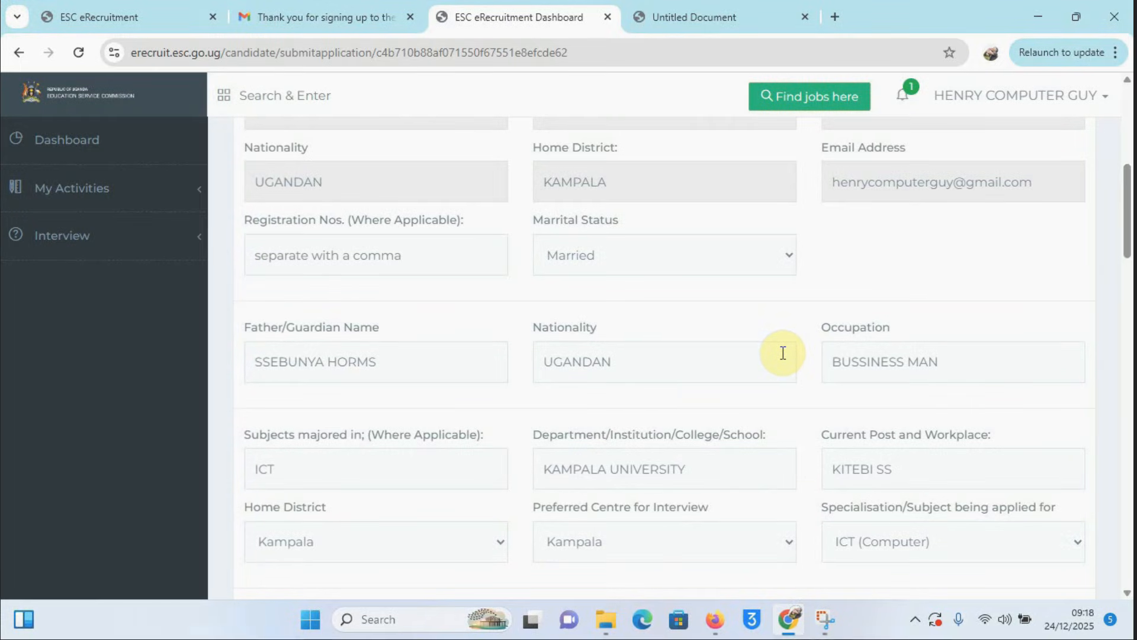
pyautogui.scroll(7, 1035, 229)
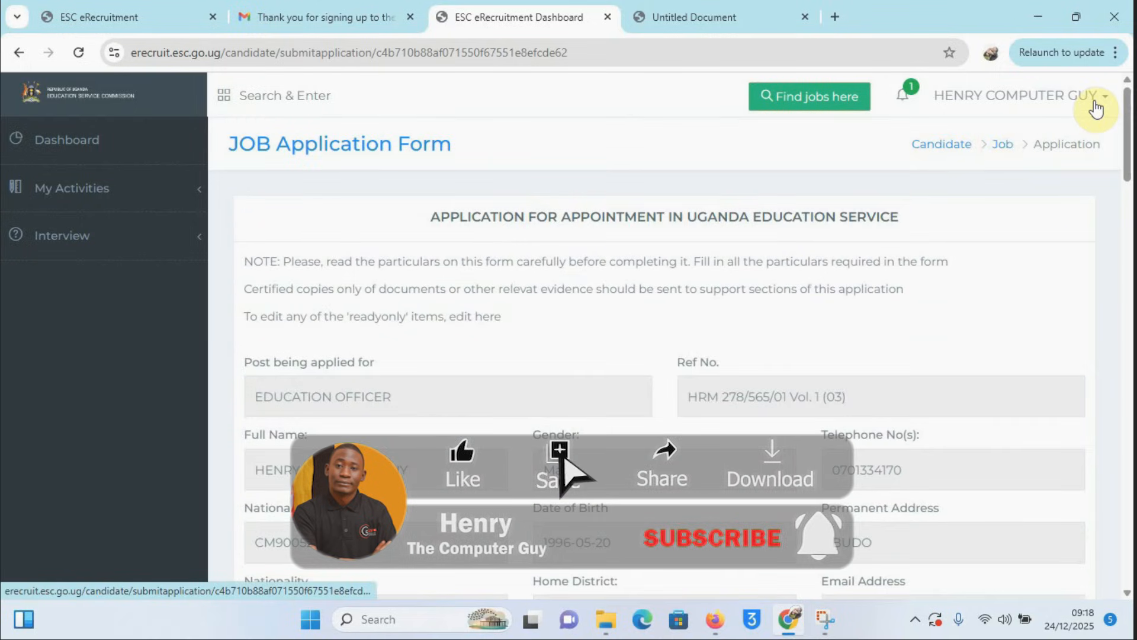
pyautogui.click(1103, 101)
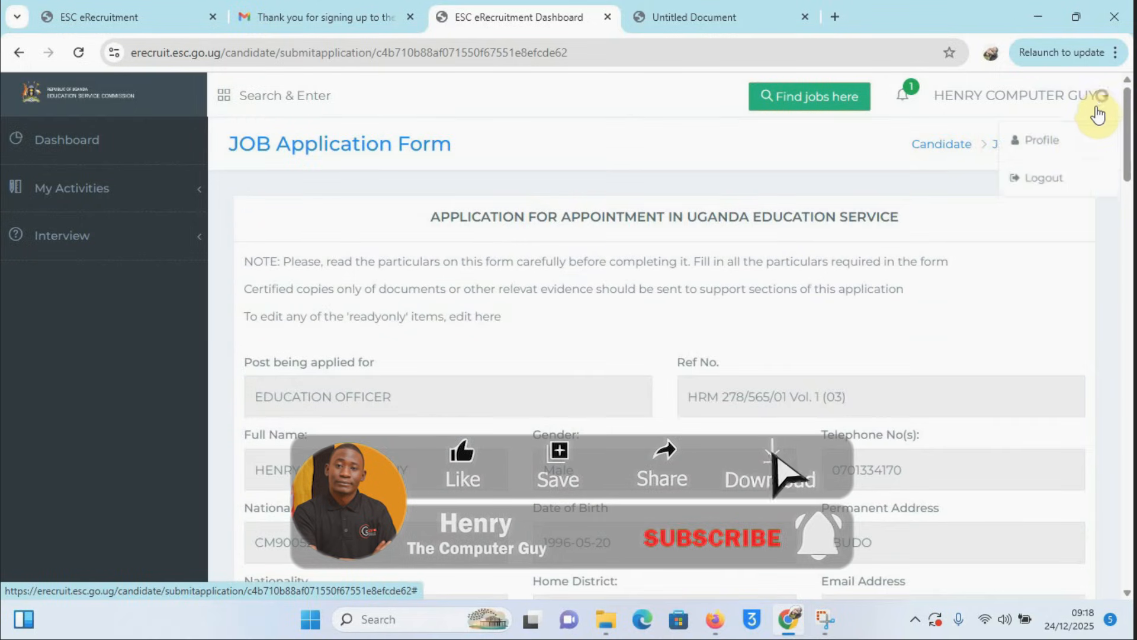